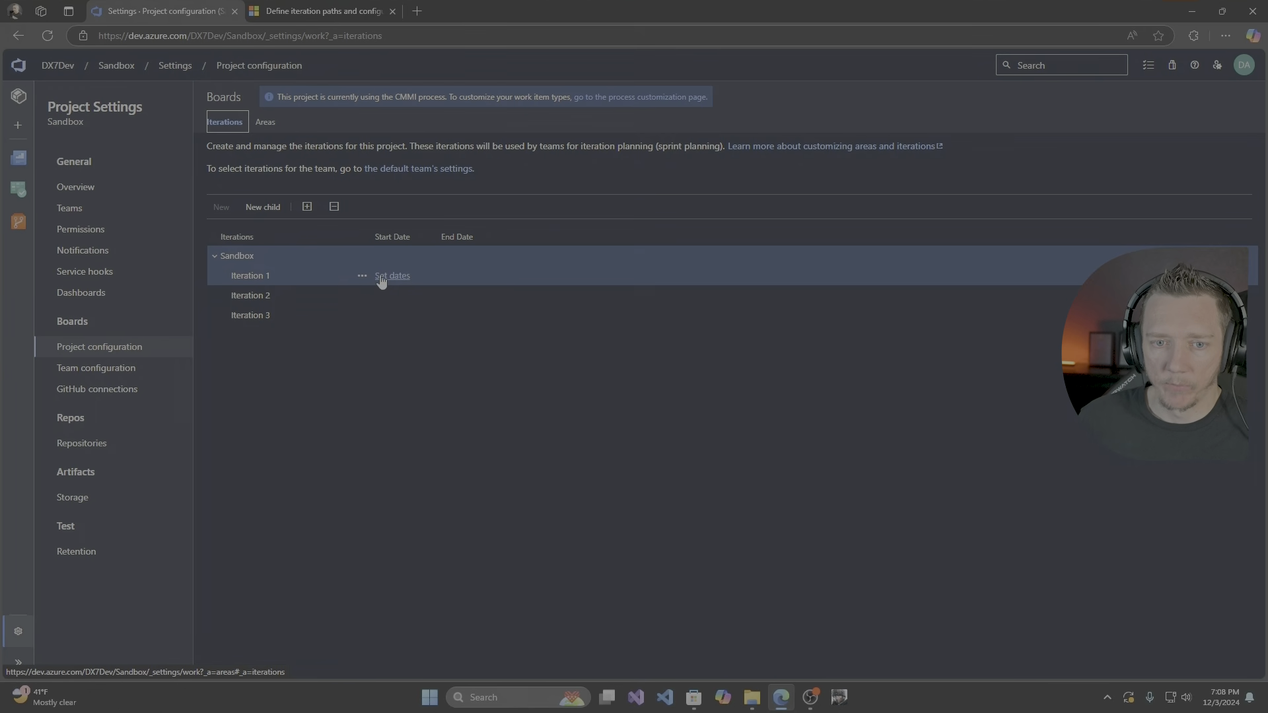
Rename Iteration 1 to Sprint 1, set its dates from 12/2/2024 to 12/20/2024, and save it.
click(383, 275)
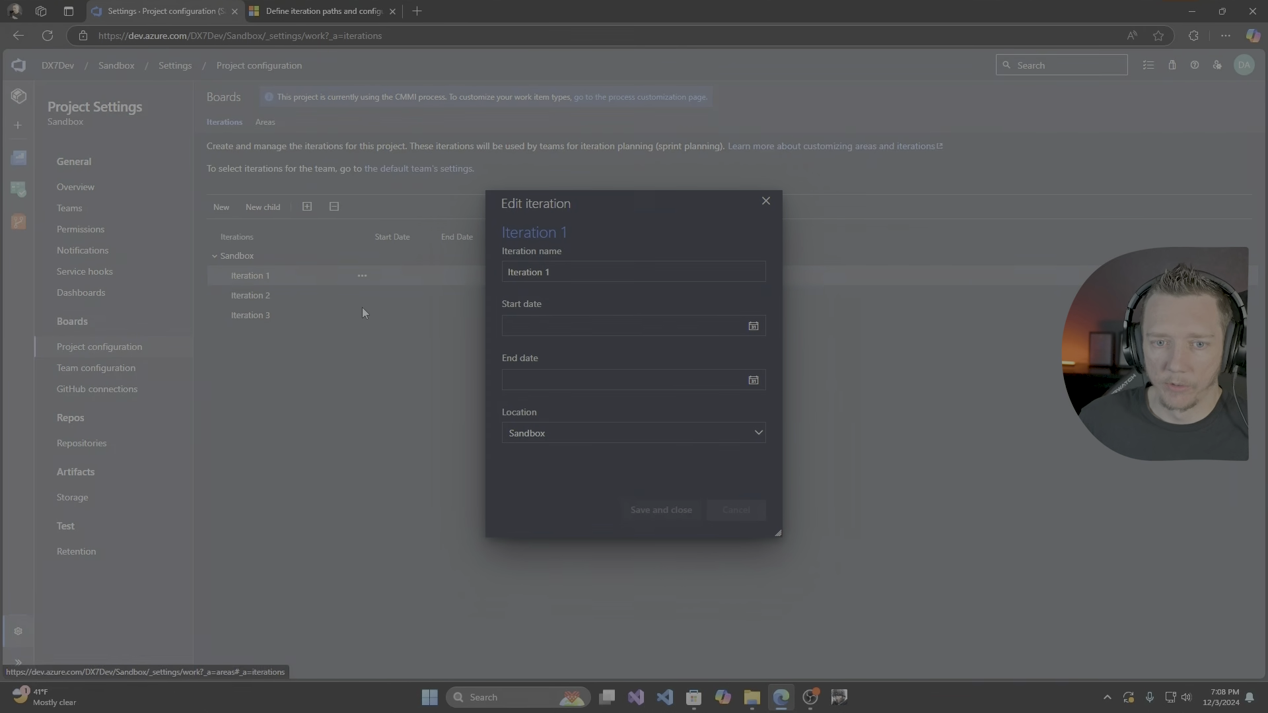
click(584, 272)
key(ctrl+a)
text(Sprint 1)
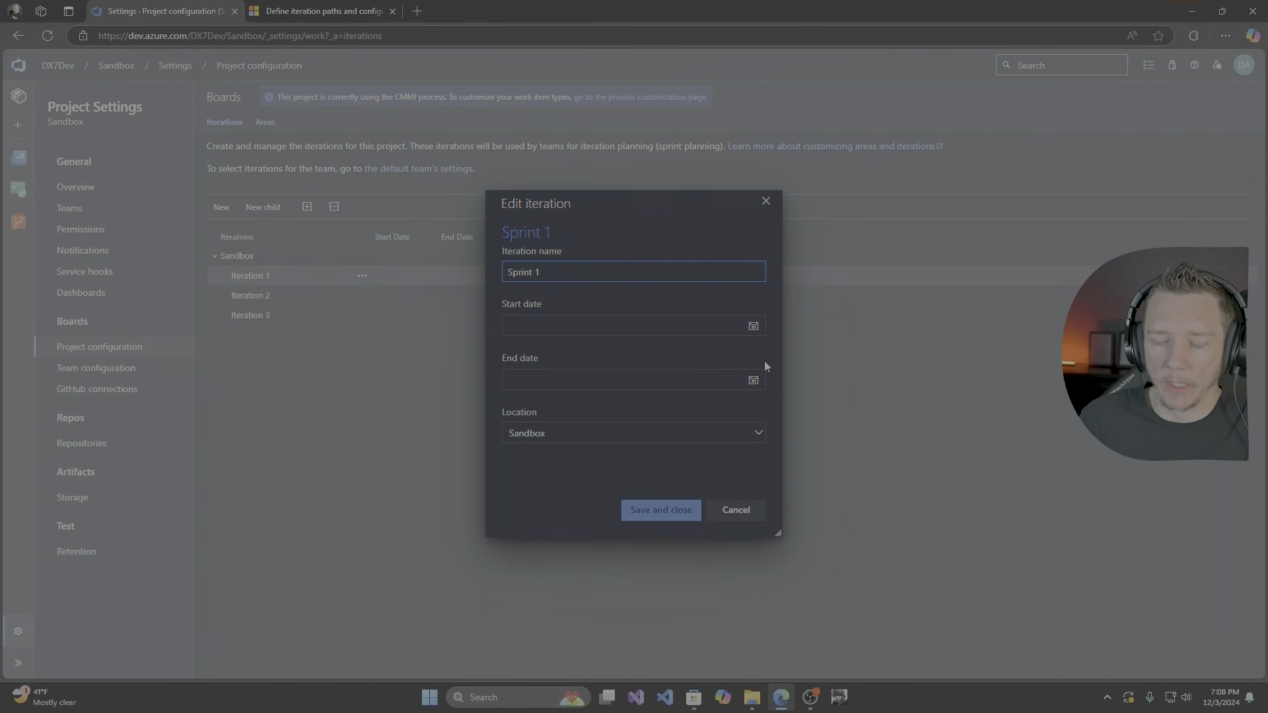
click(757, 331)
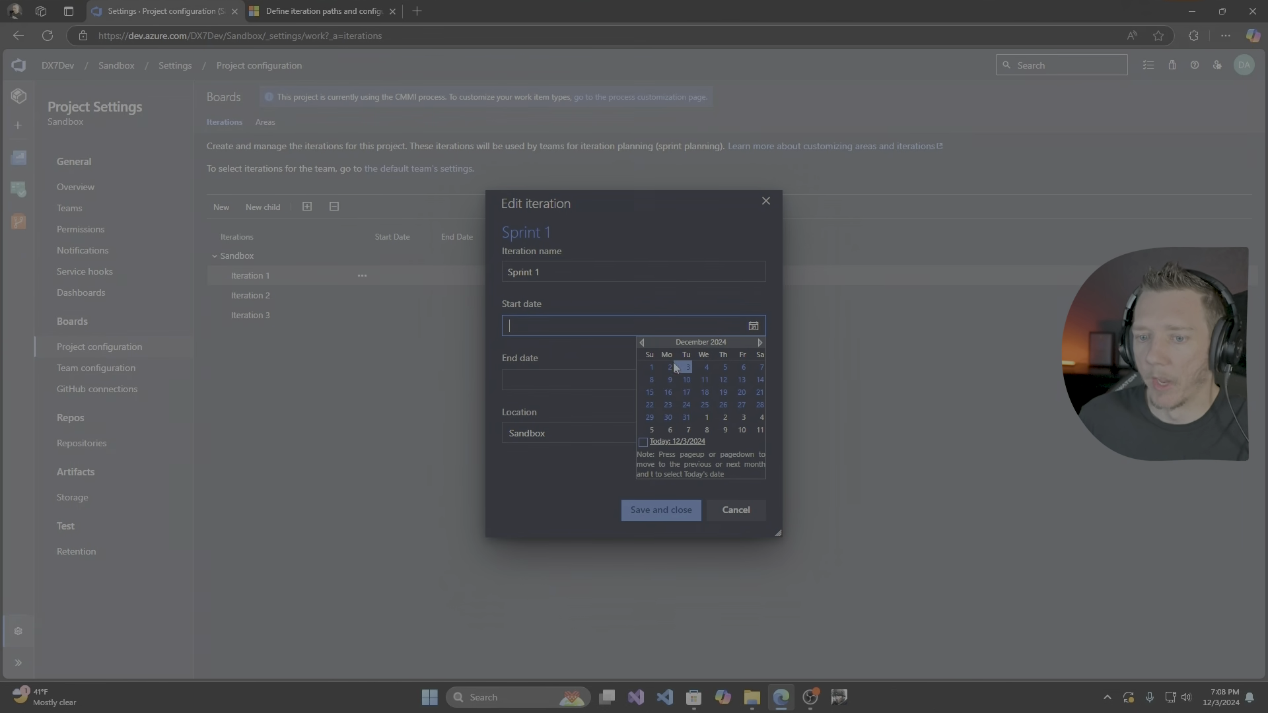
click(669, 367)
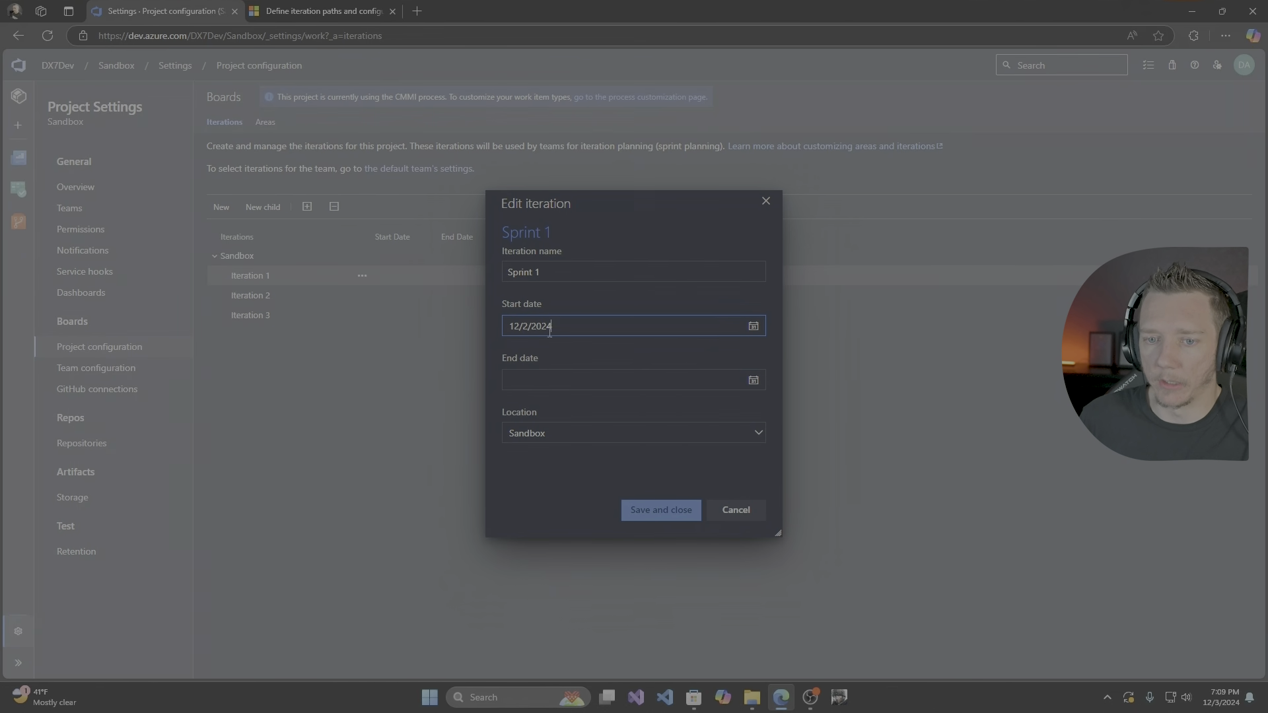
click(754, 381)
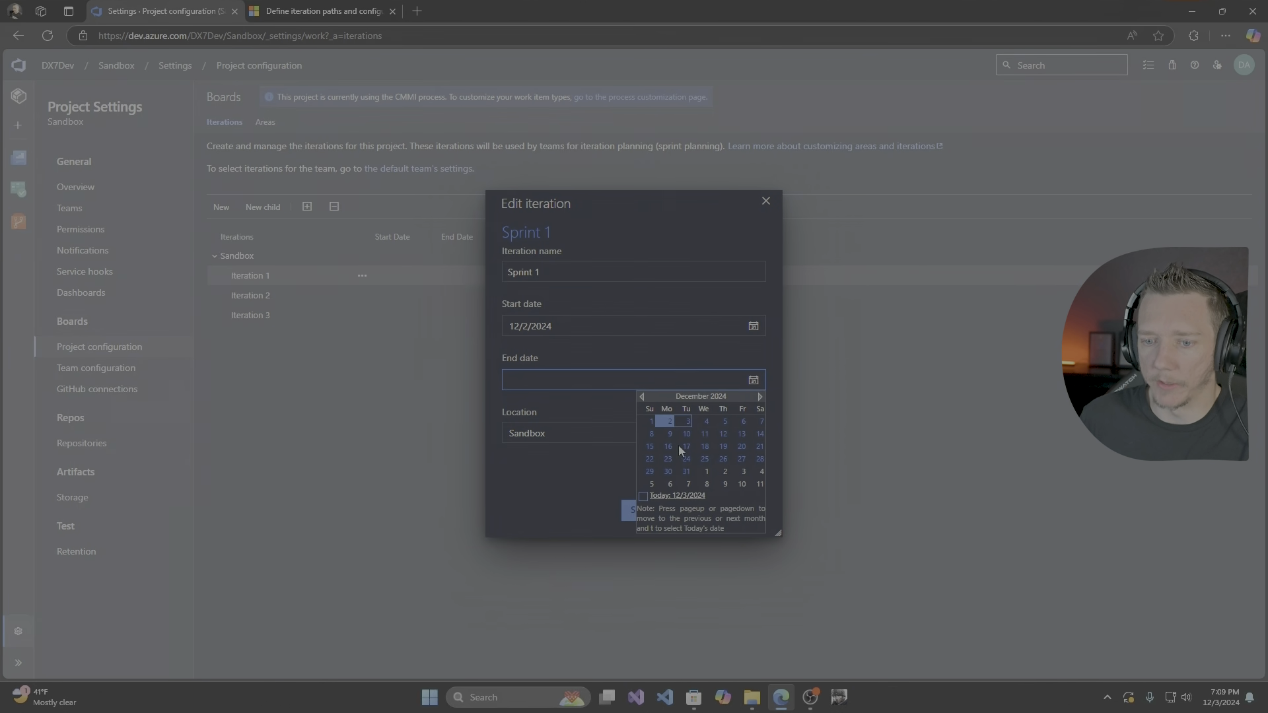
click(741, 455)
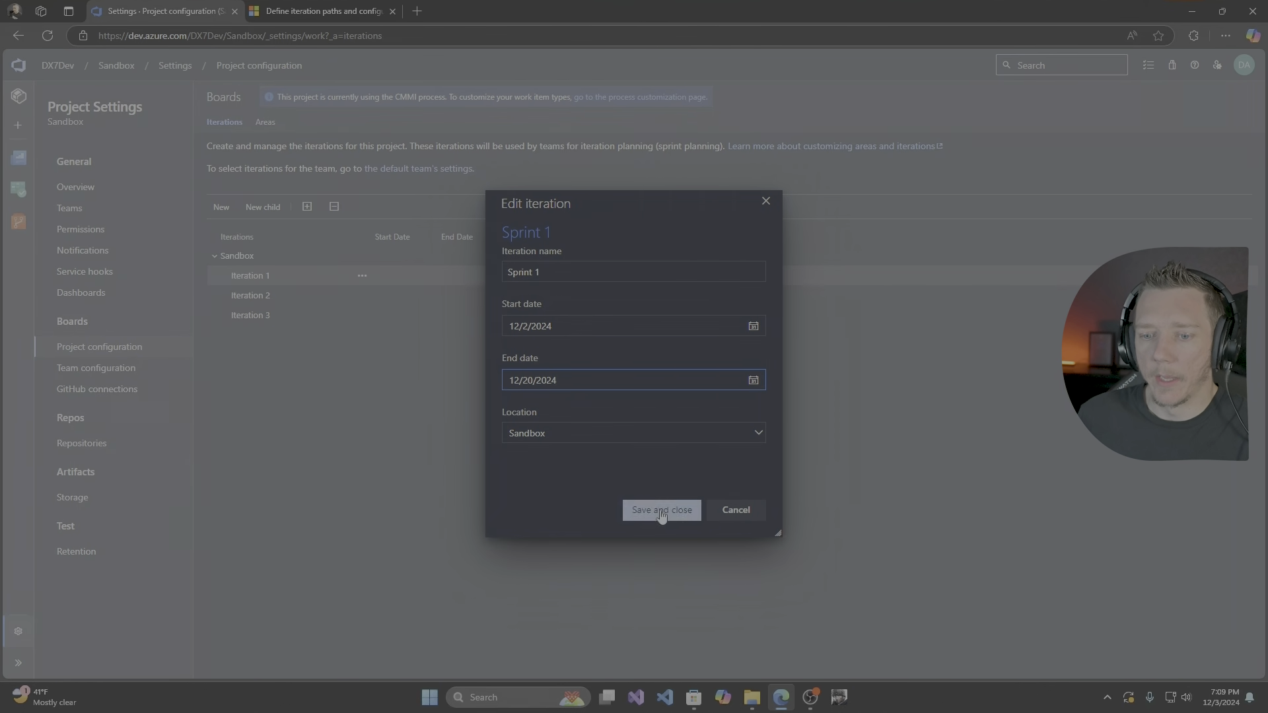
click(687, 510)
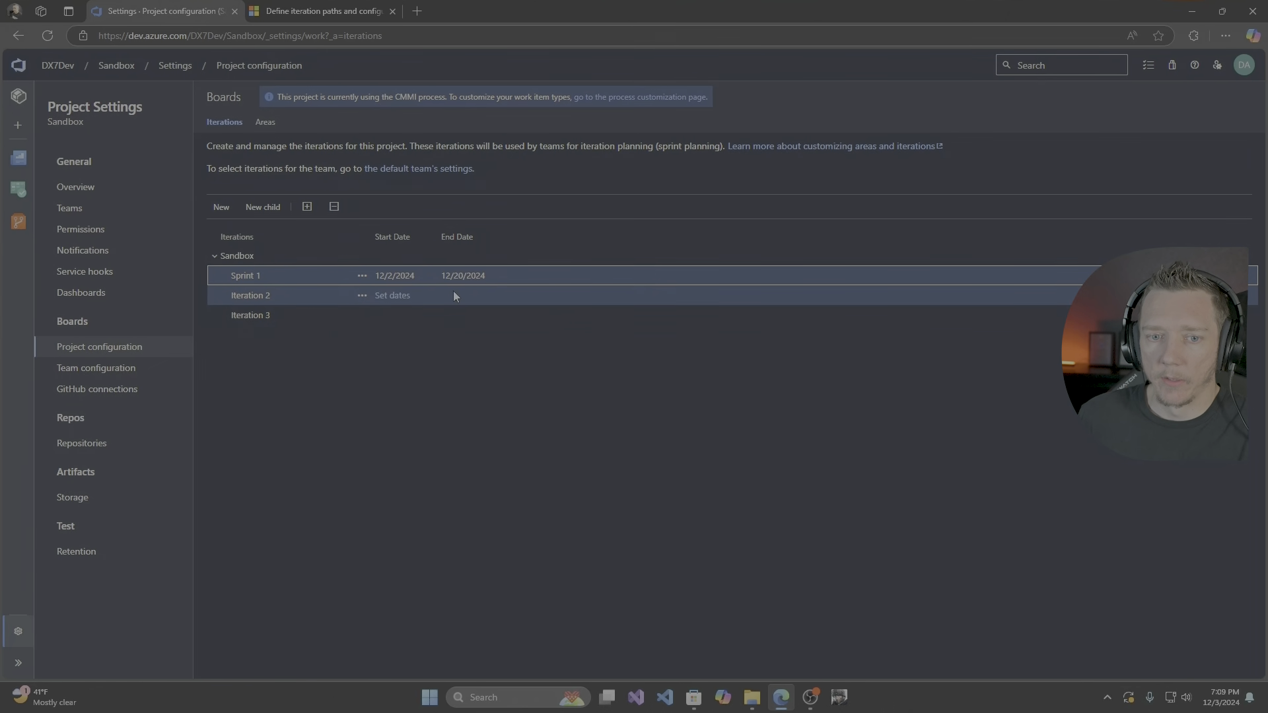
Delete Iteration 2 and Iteration 3 from the Sandbox project's iterations.
click(362, 295)
click(386, 379)
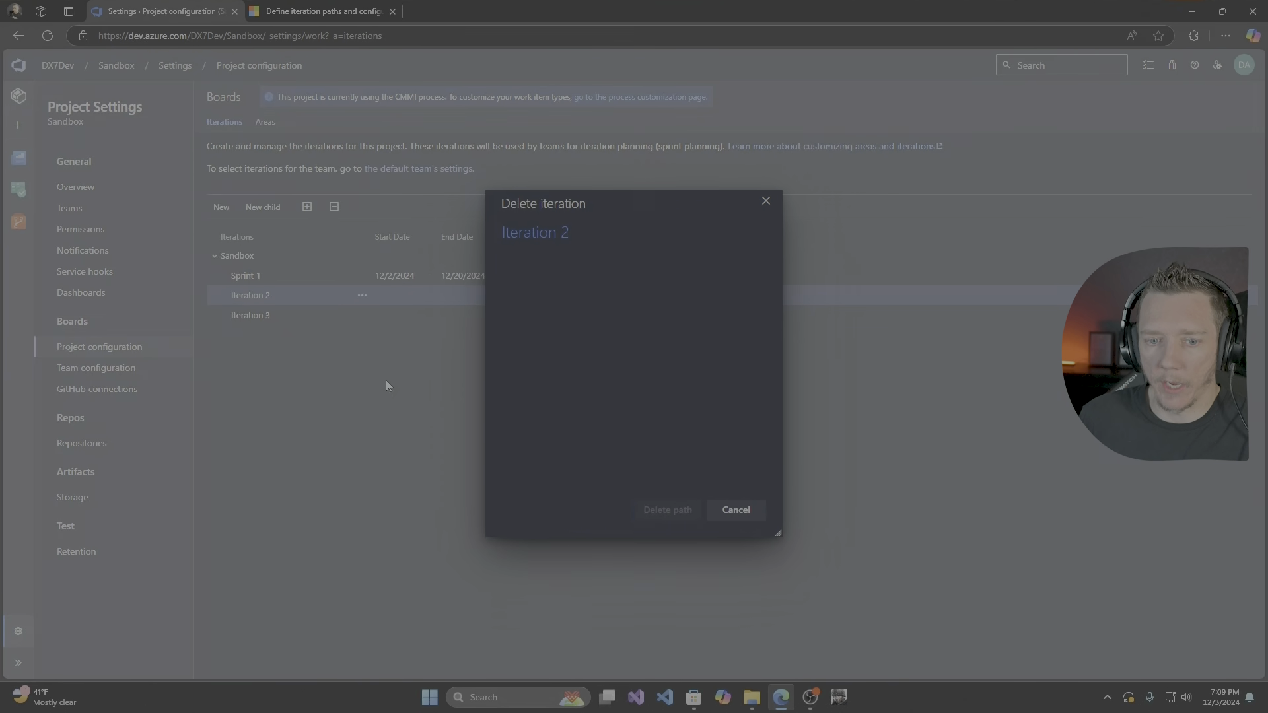
click(643, 505)
click(362, 295)
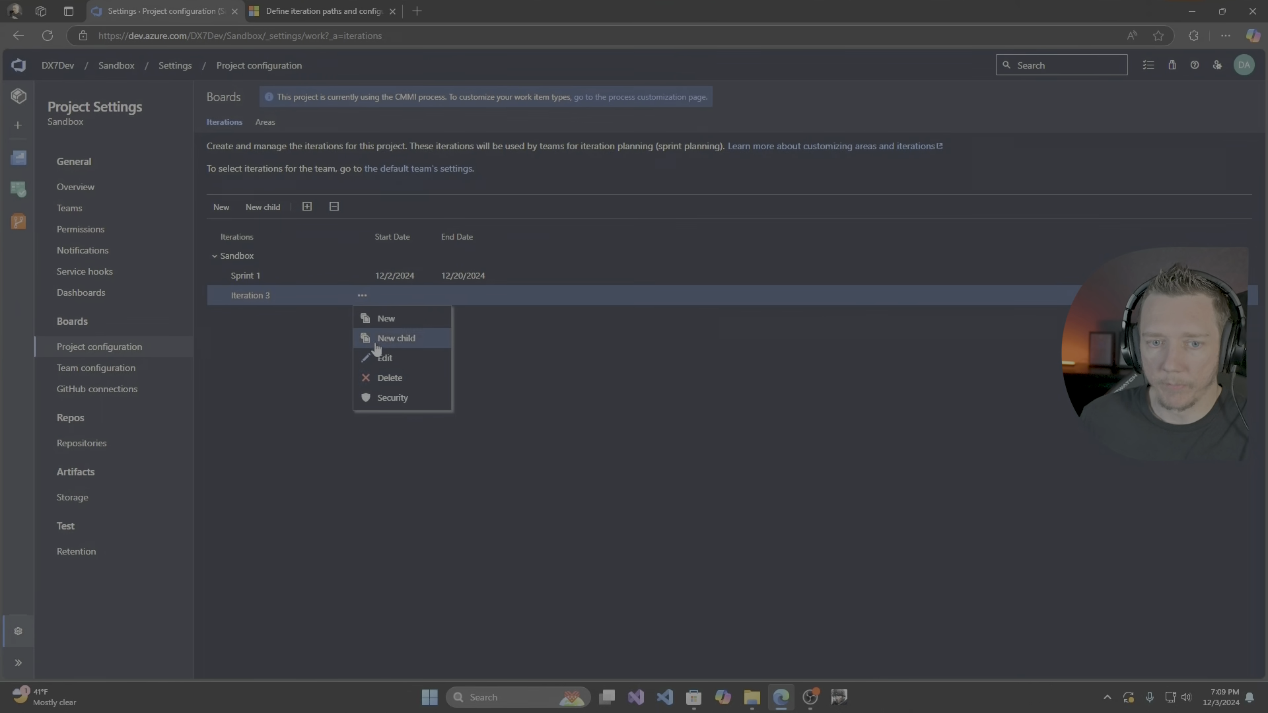
click(389, 378)
click(646, 510)
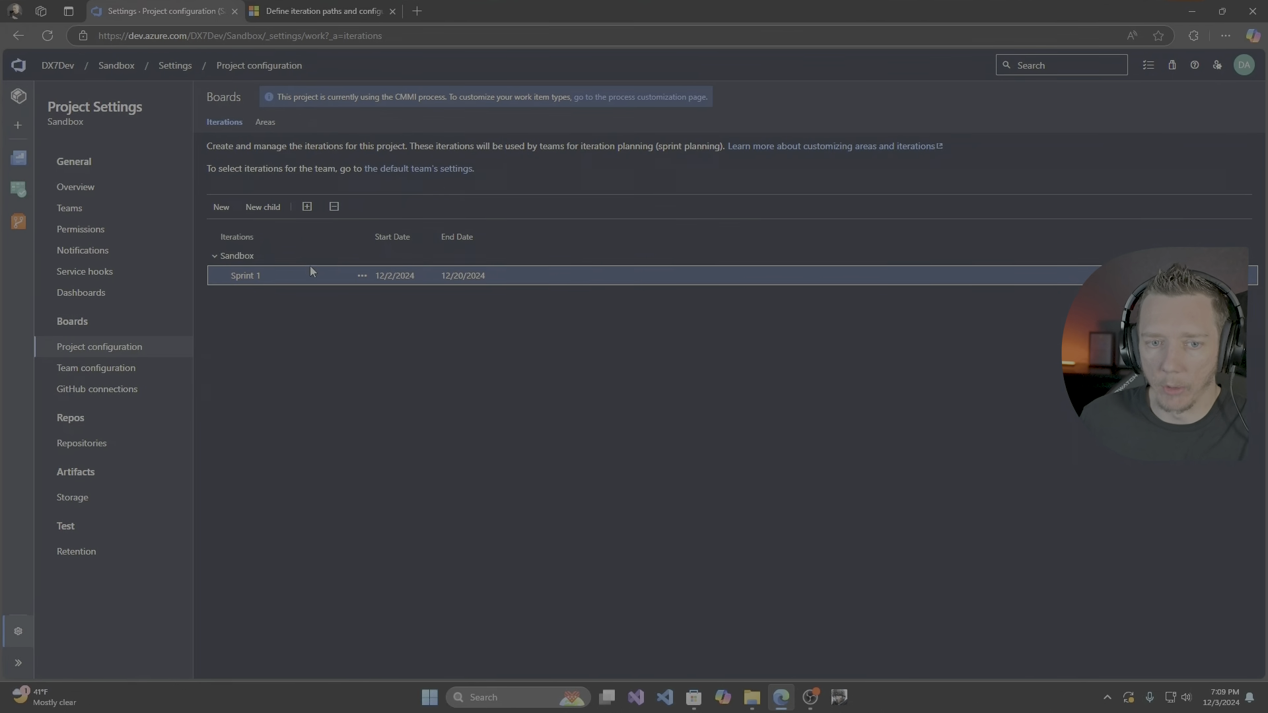
Add iterations Sprint 2 (12/23/2024 to 1/10/2025) and Sprint 3 (1/13/2025 to 1/31/2025) at the same level as Sprint 1.
click(362, 275)
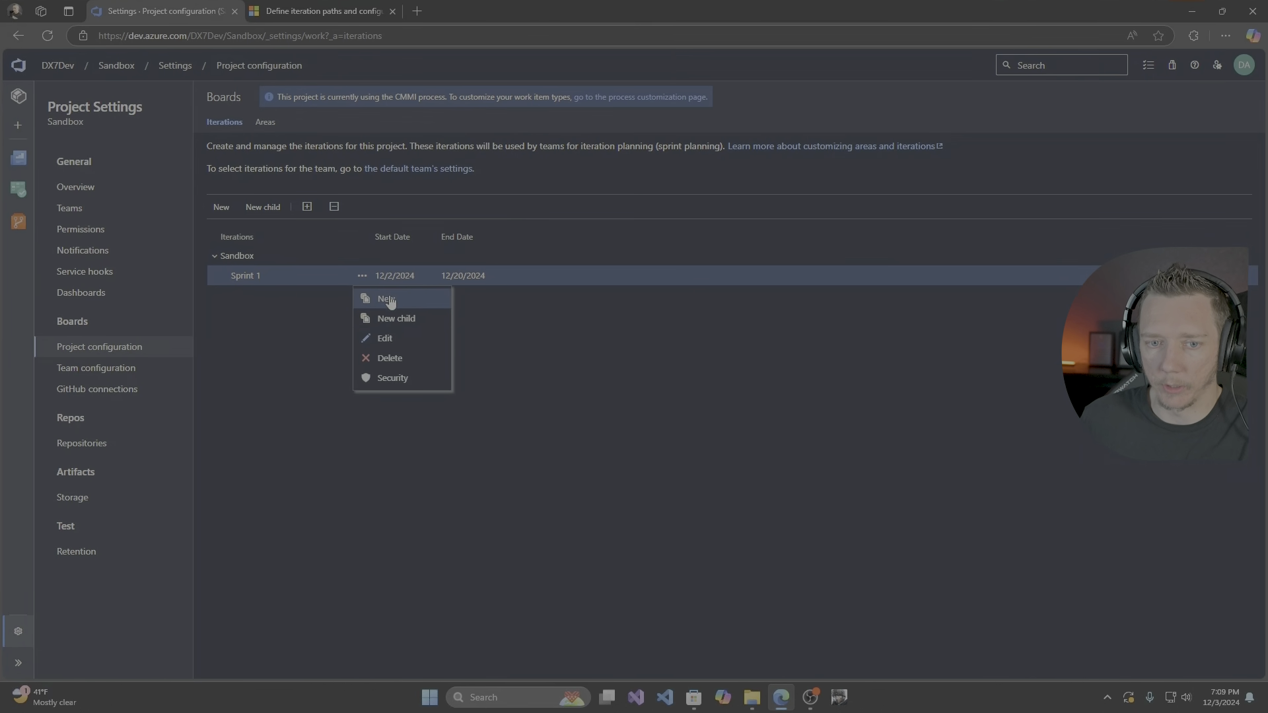
click(370, 299)
text(Sprint 2)
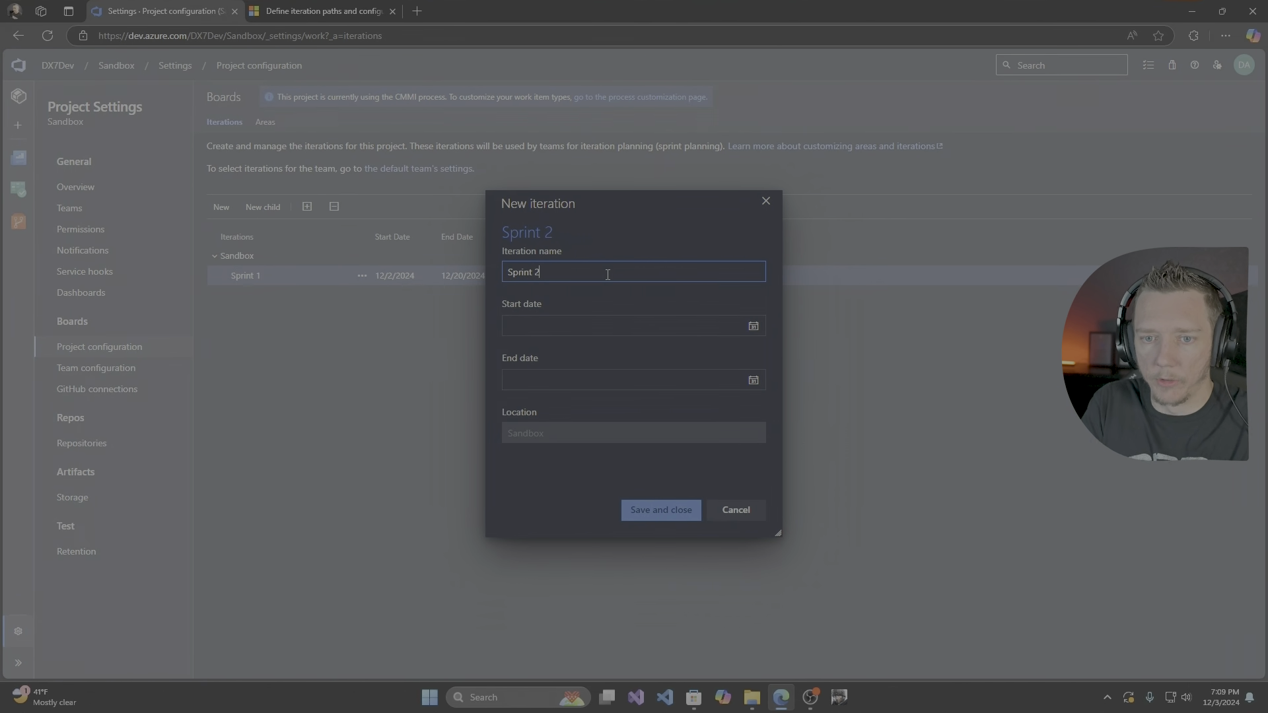
click(753, 326)
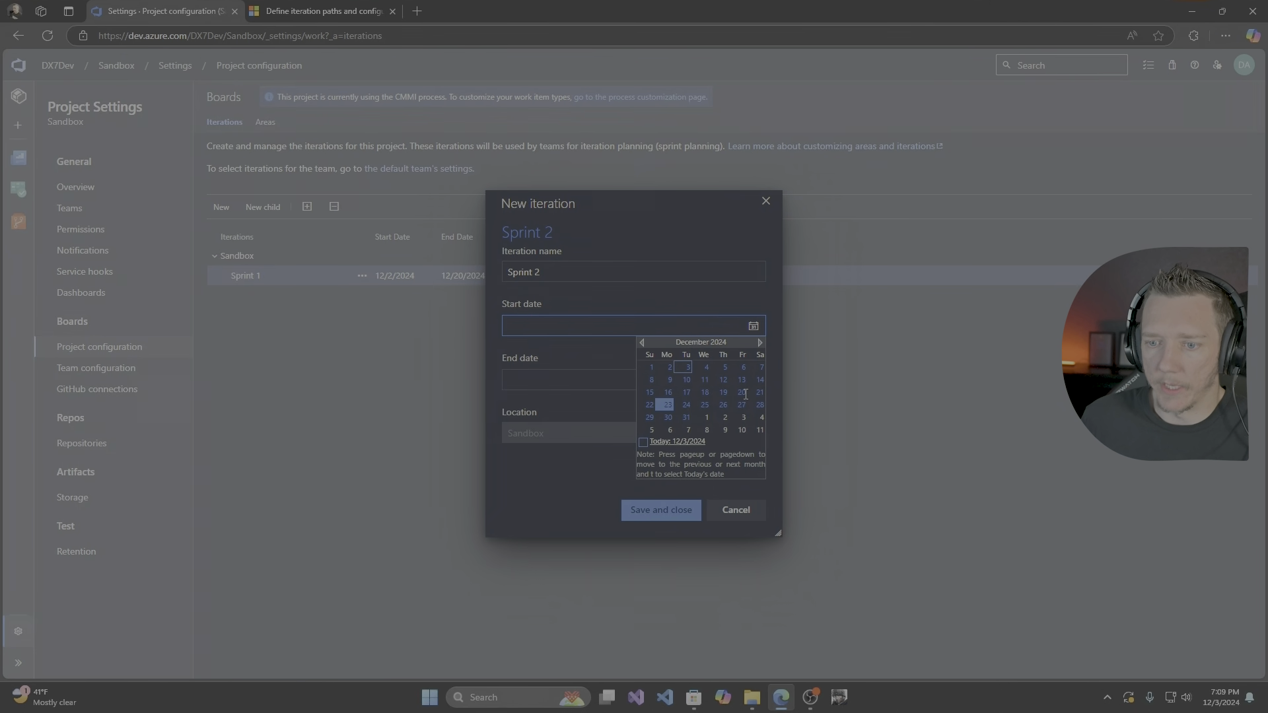
click(668, 404)
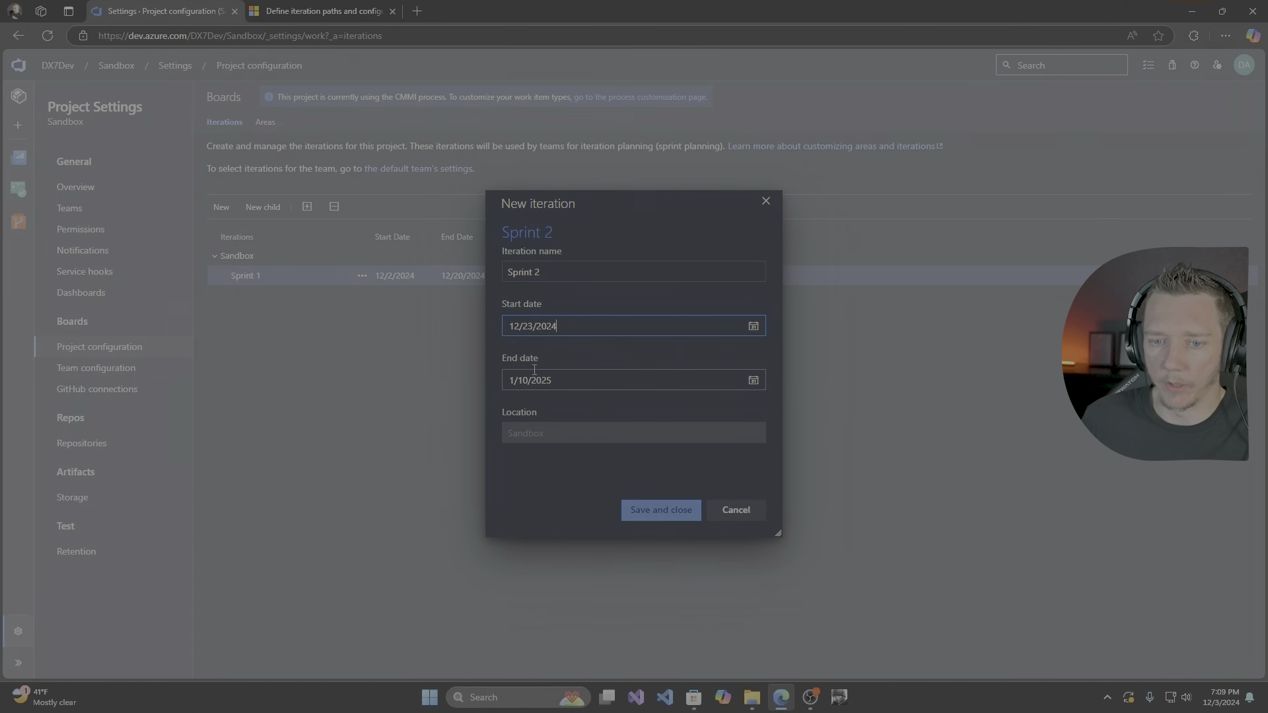
click(661, 509)
click(362, 296)
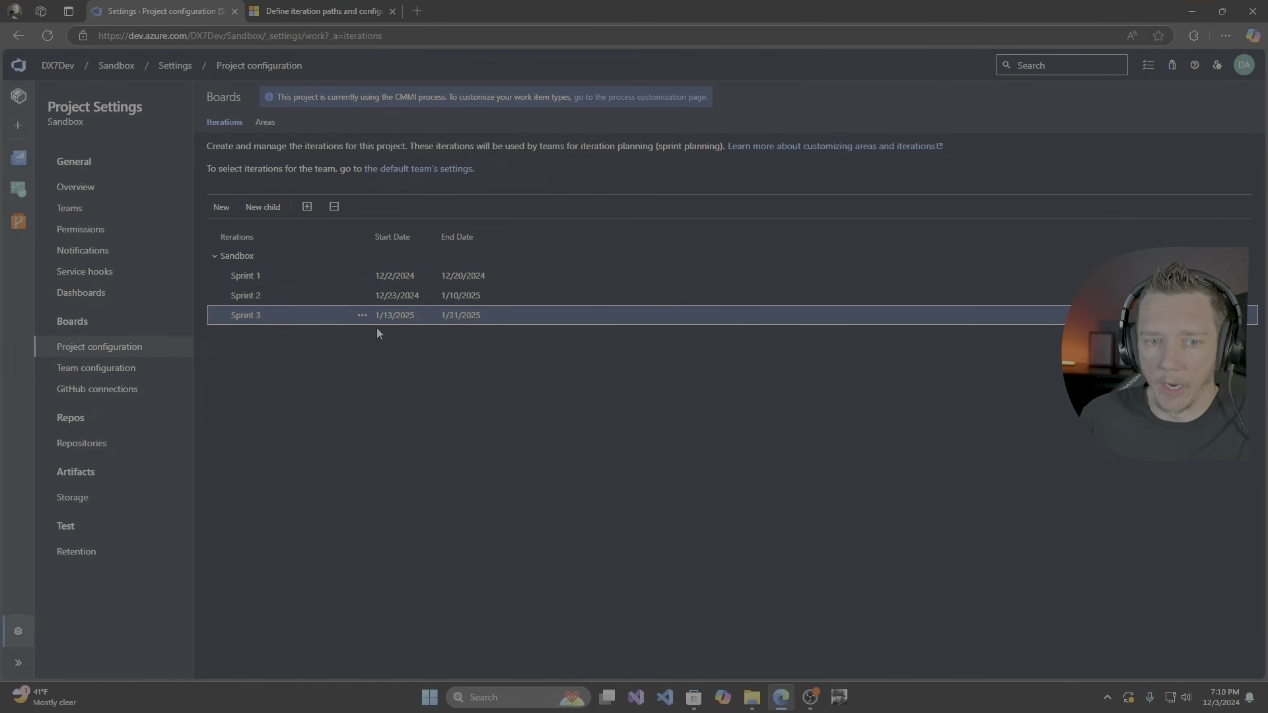
Add an iteration named Sprint 4 alongside Sprint 3, running from 2/3/2025 to 2/21/2025.
click(361, 256)
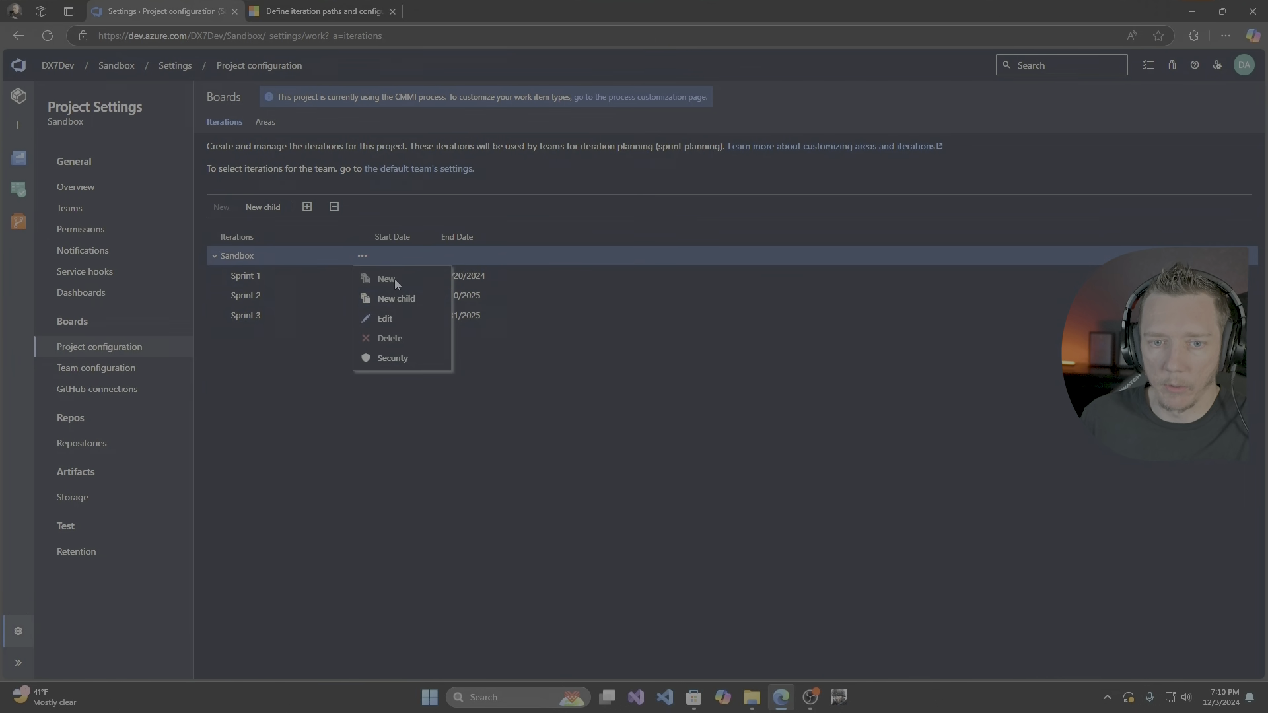
click(268, 313)
click(362, 315)
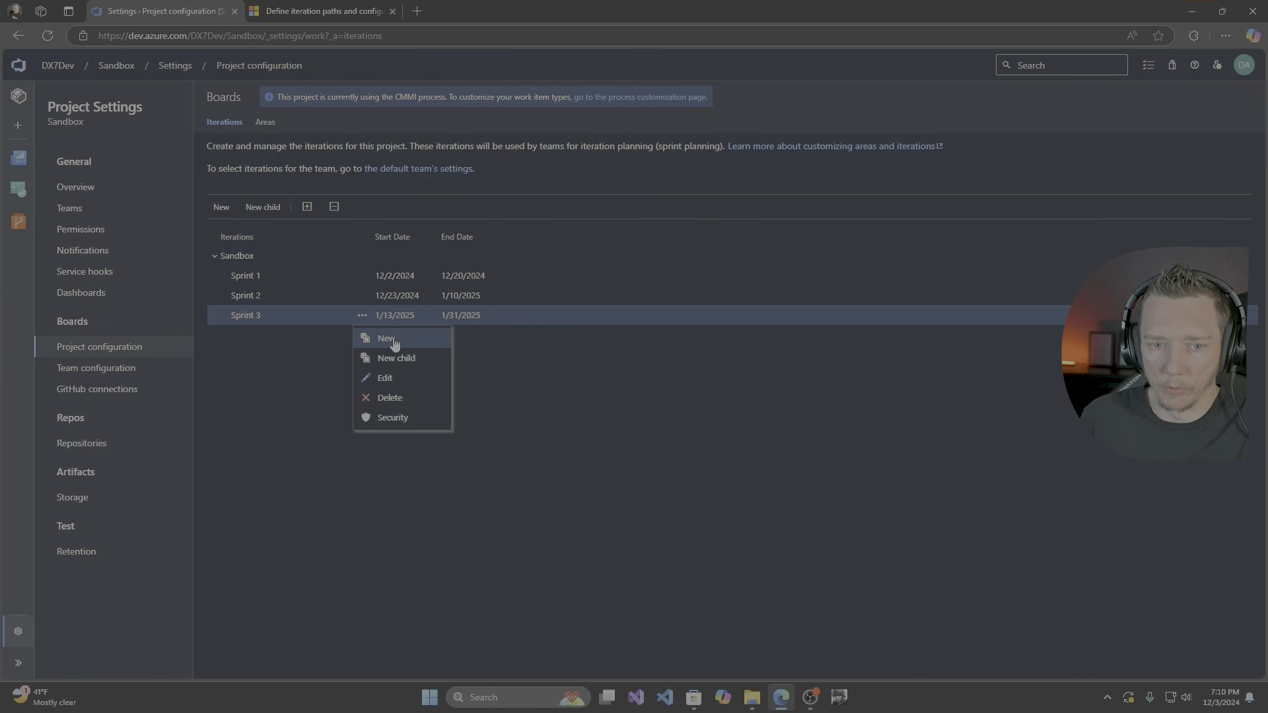
click(390, 338)
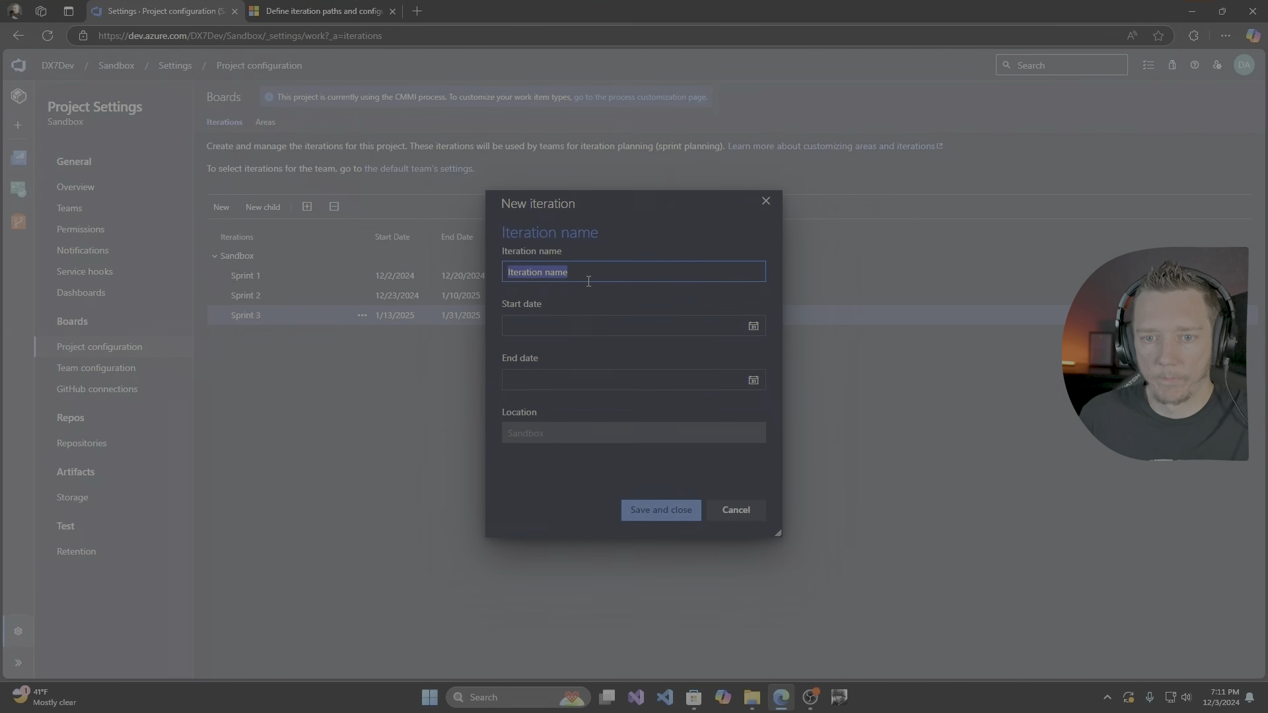
text(Sprint 4)
key(Tab)
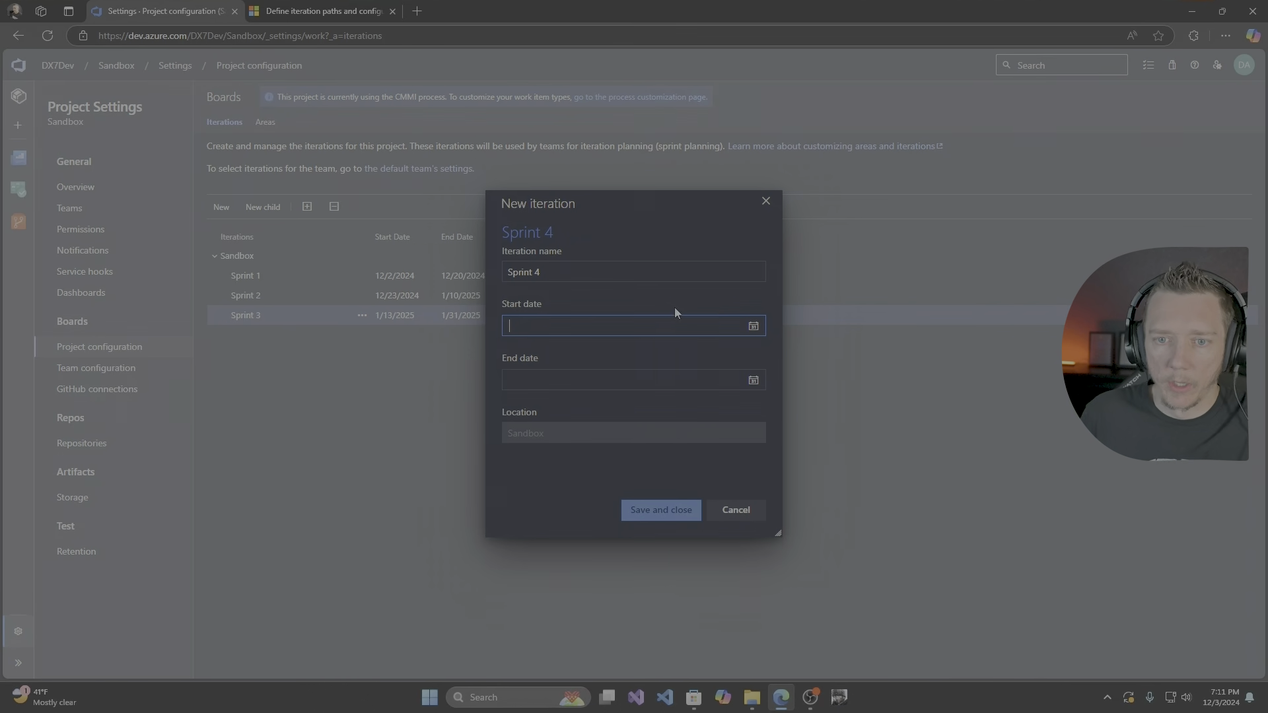
click(754, 326)
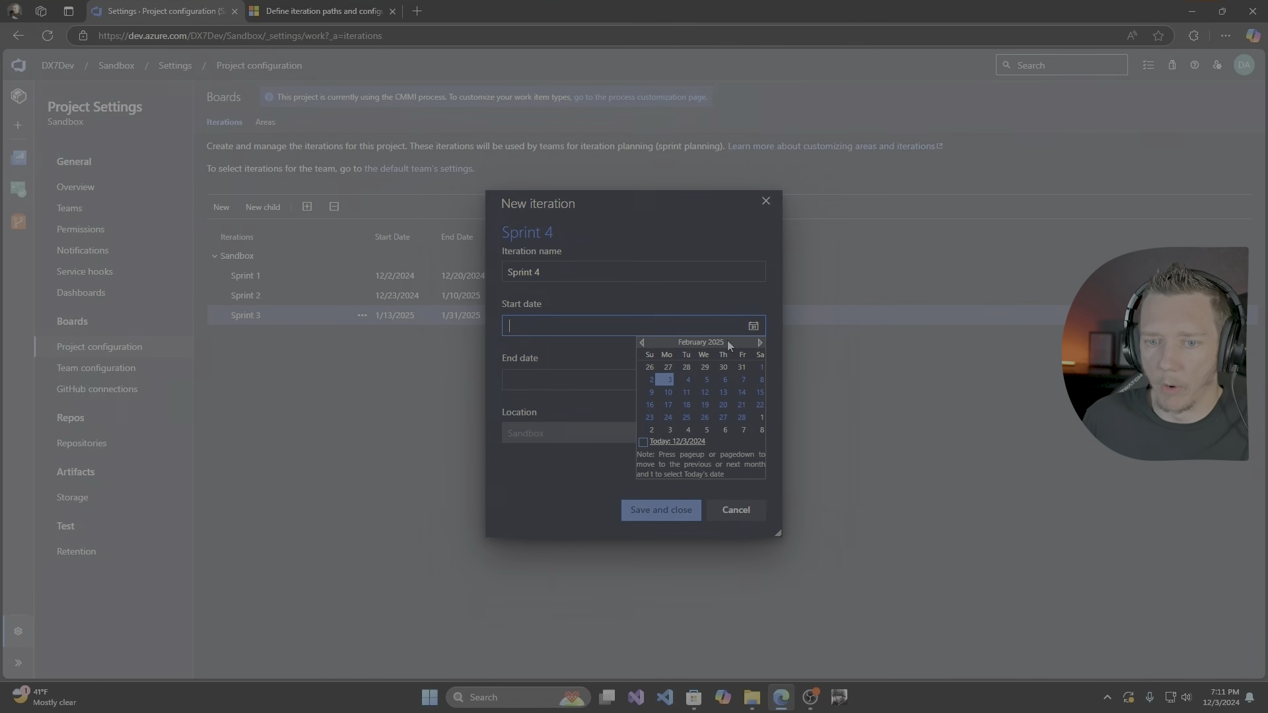
click(669, 380)
click(660, 510)
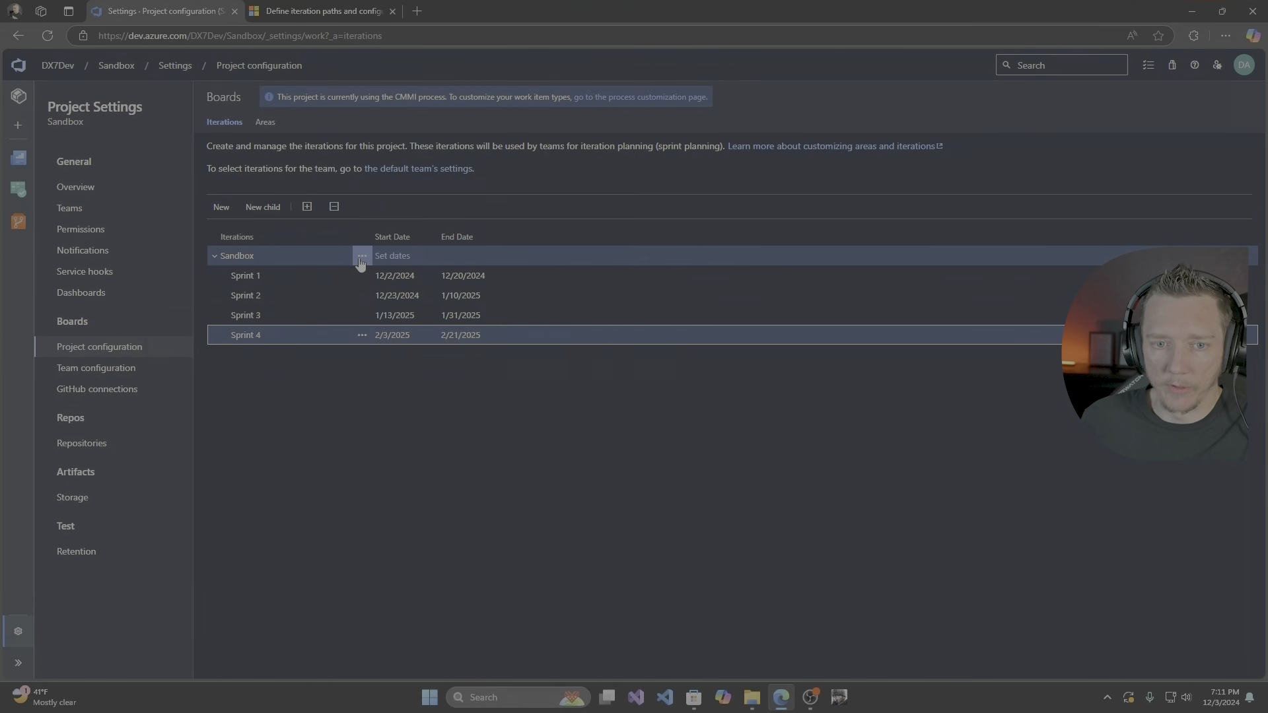
Create an iteration named 2024 under Sandbox without dates and save it.
click(361, 258)
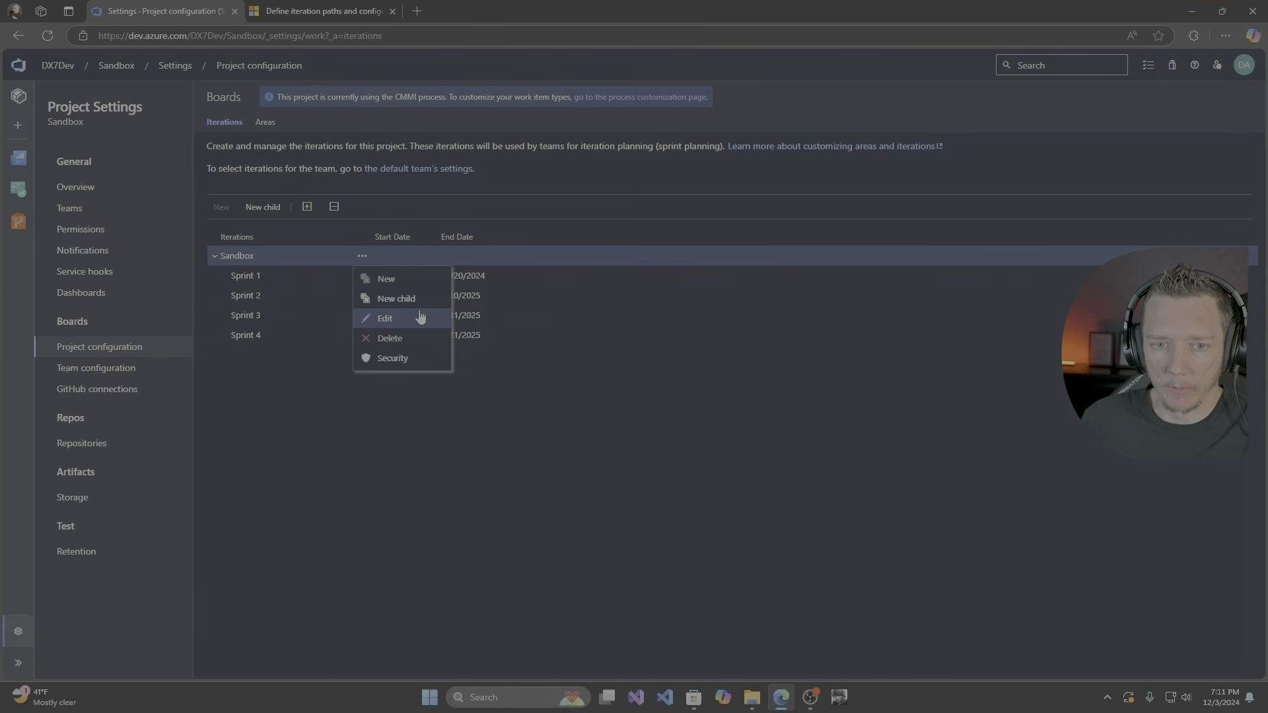
click(392, 280)
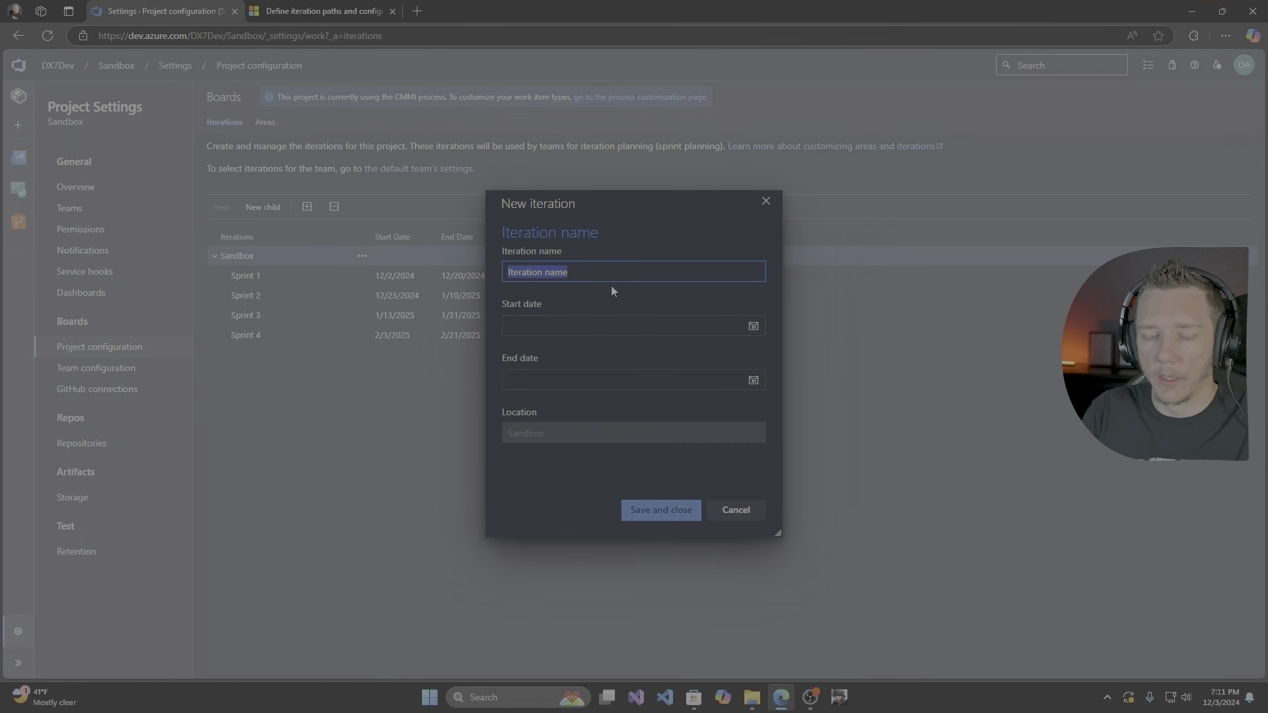
text(20224)
key(BackSpace)
key(BackSpace)
text(4)
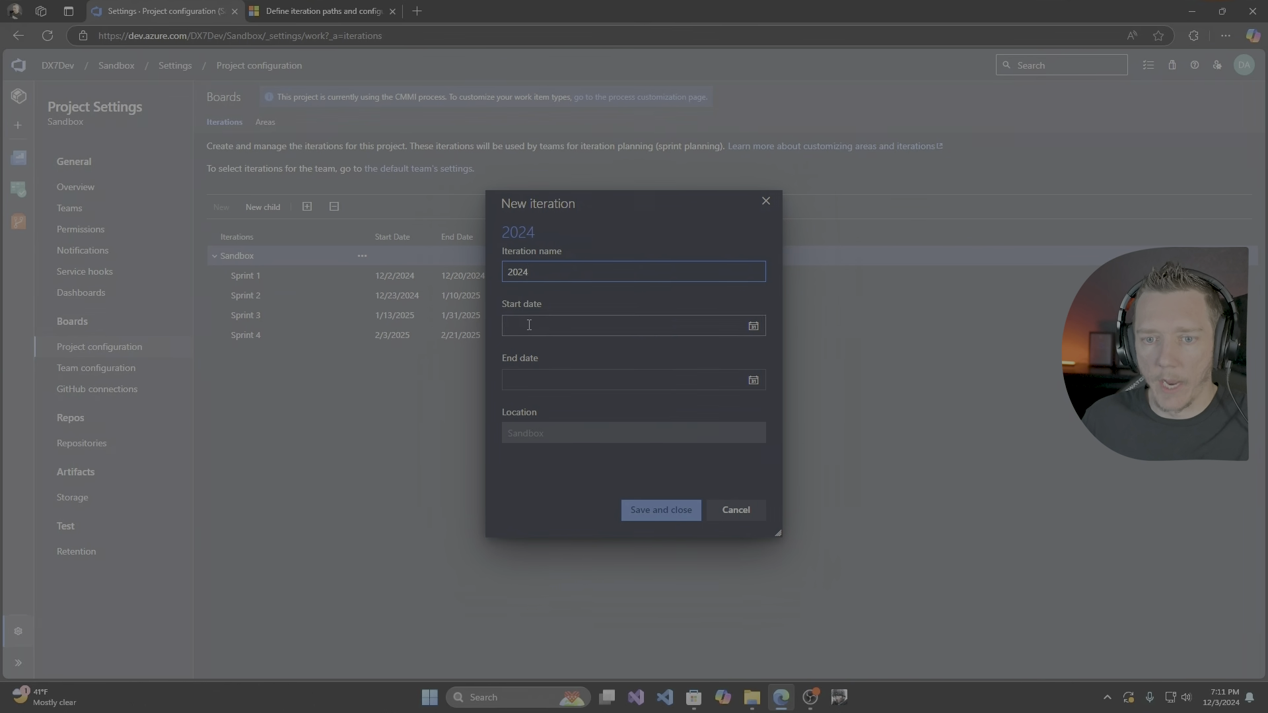
click(655, 513)
Edit the 2024 iteration and set its start date to 1/1/2024.
click(361, 355)
click(406, 441)
click(752, 325)
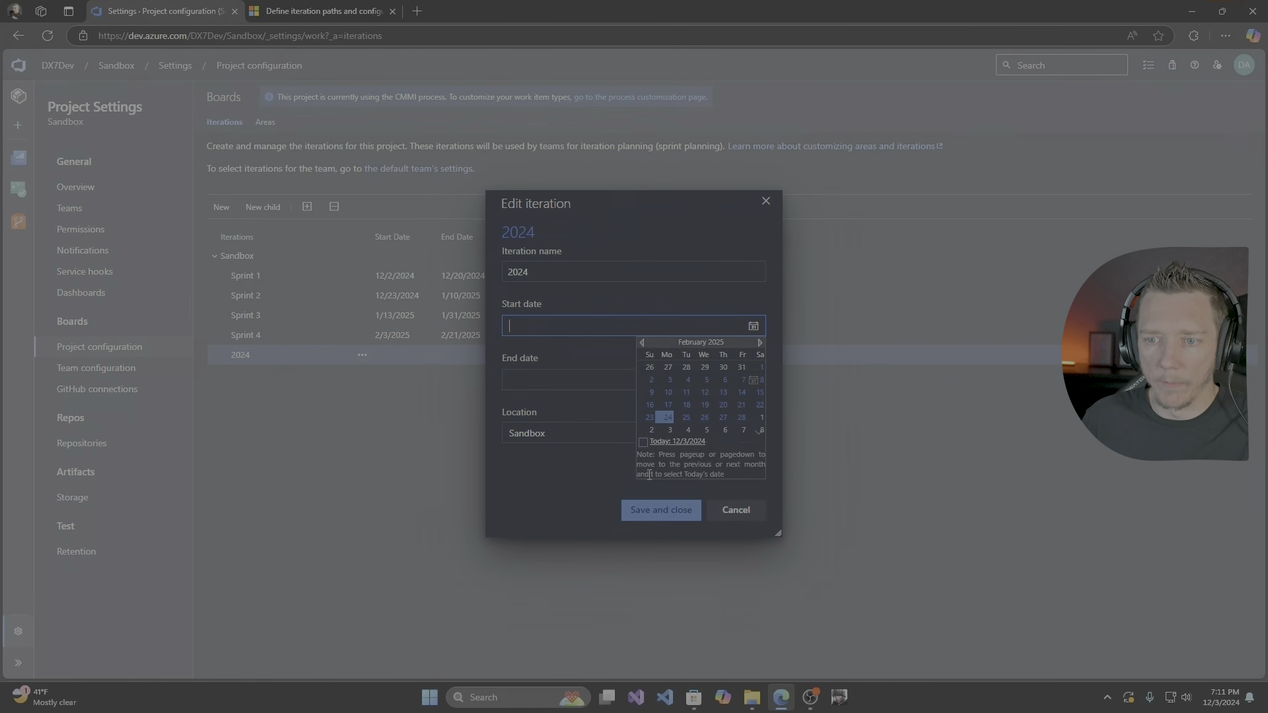
click(643, 343)
click(642, 343)
click(643, 344)
click(643, 343)
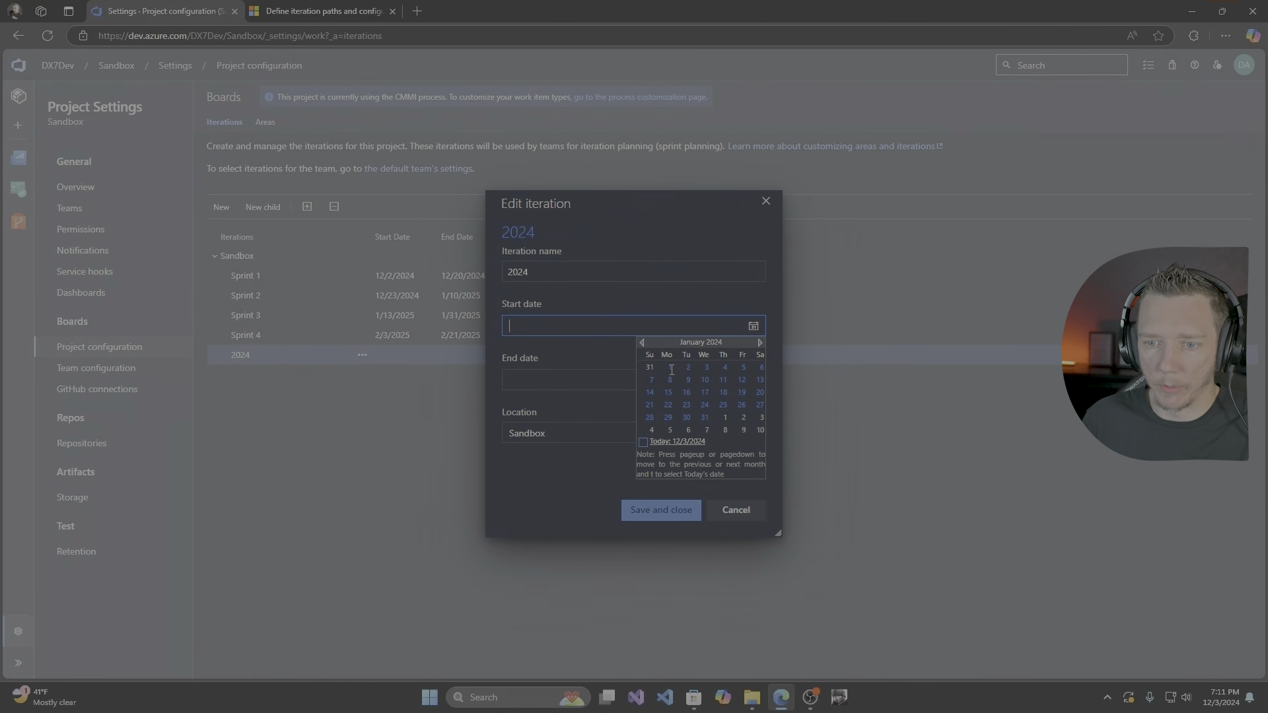
click(669, 367)
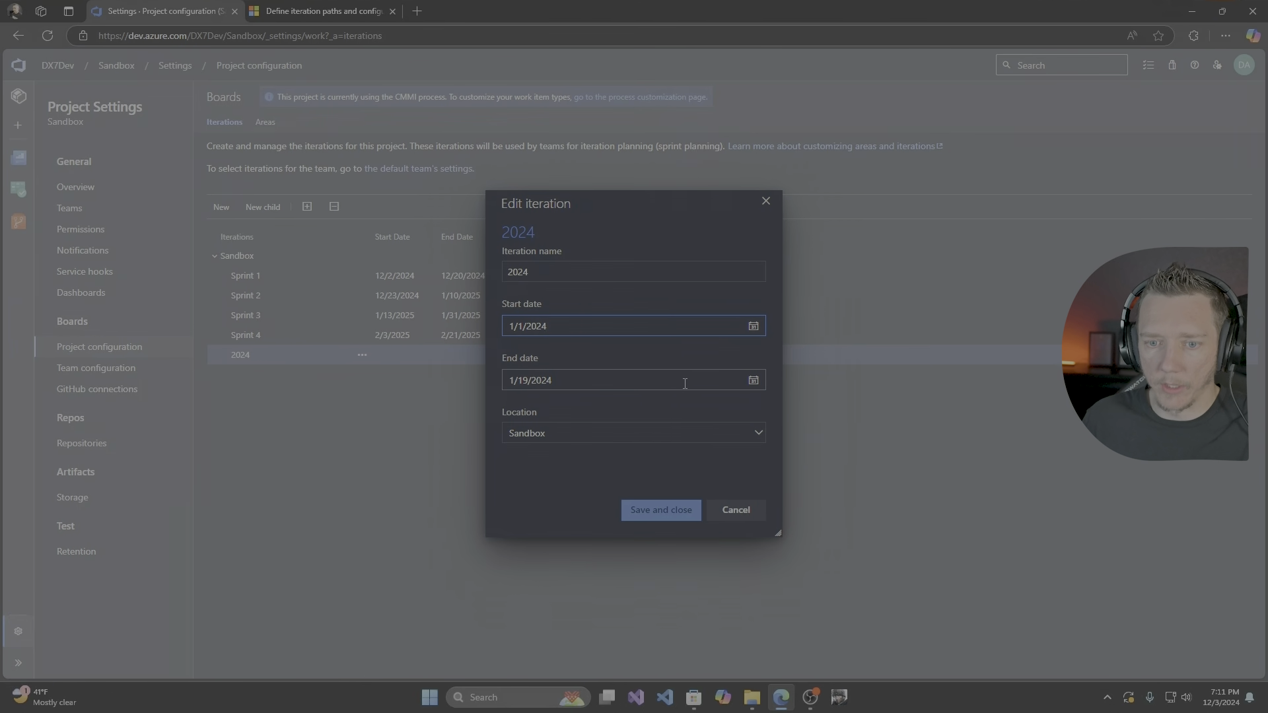
Save the 2024 iteration with end date 1/31/2024 and move Sprint 1 under it.
click(753, 380)
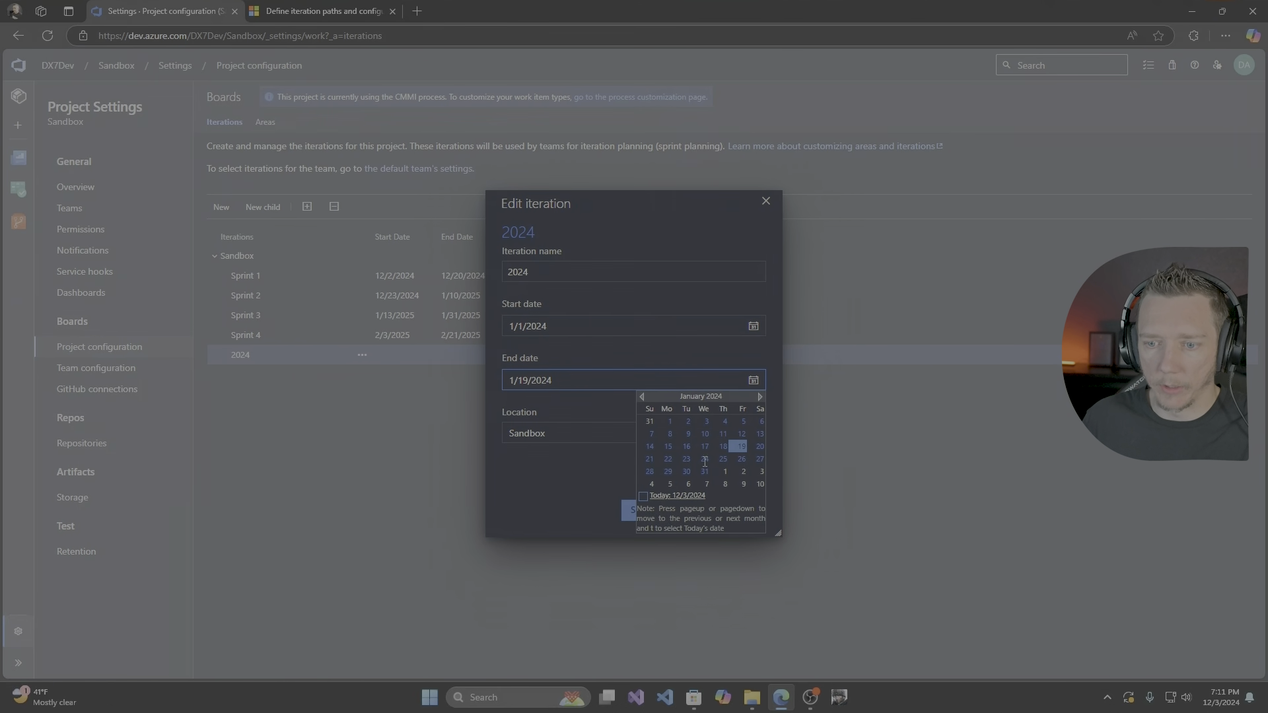
click(706, 471)
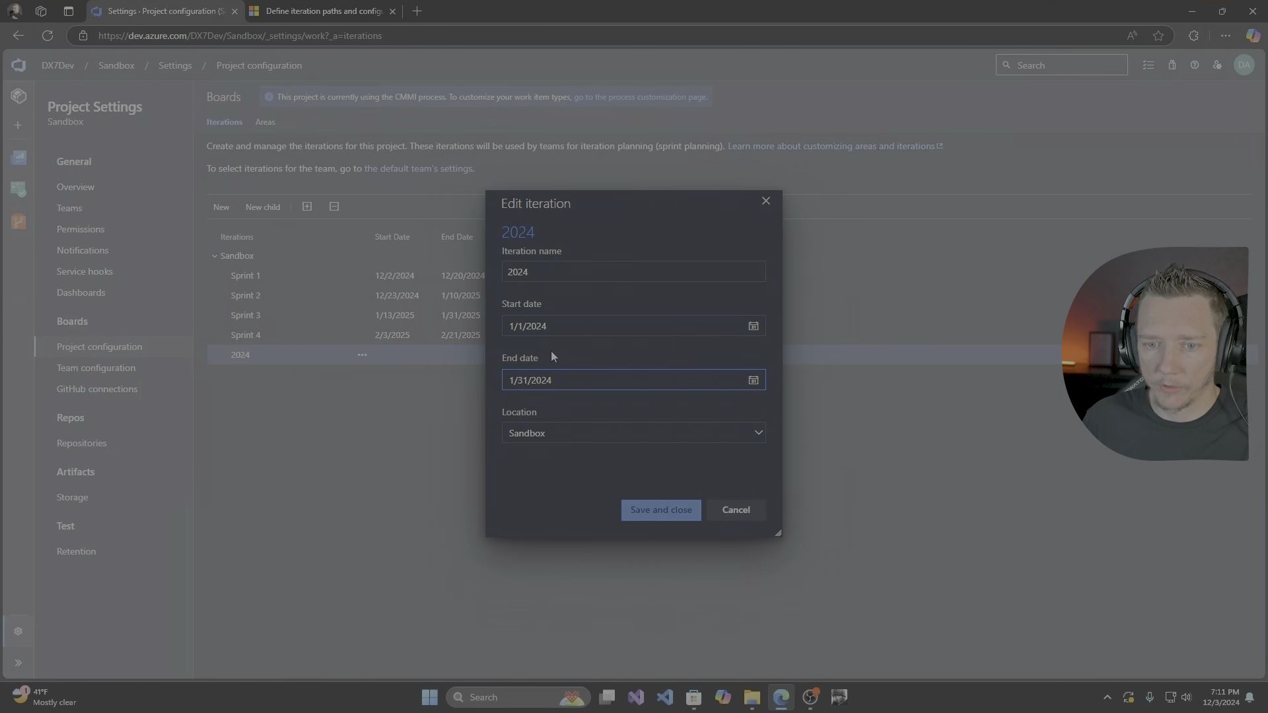
click(673, 509)
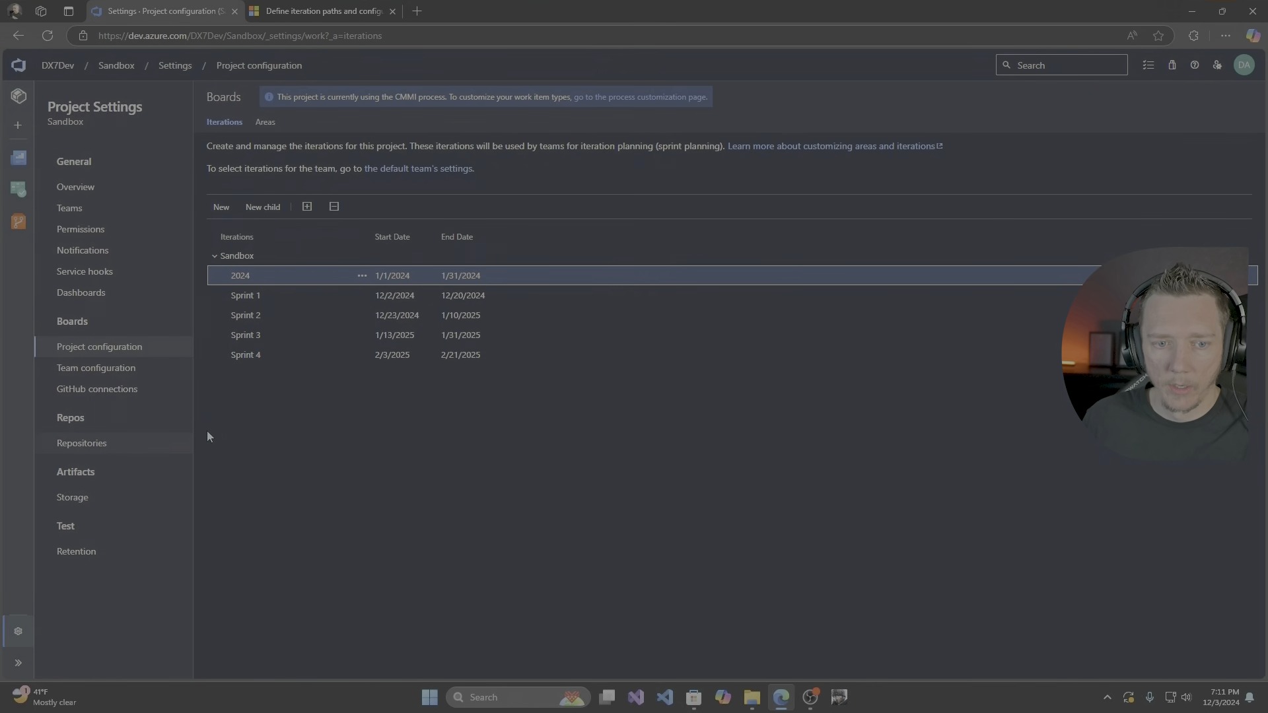
drag(251, 296, 269, 274)
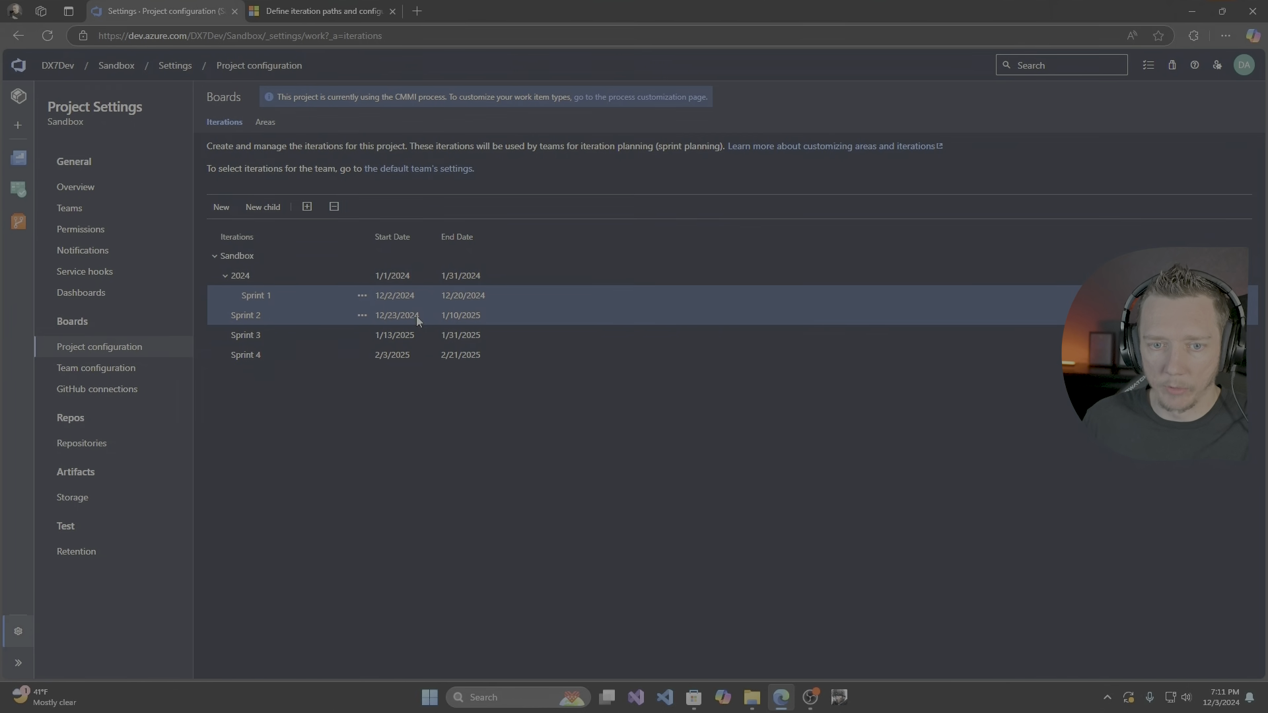
Start a new iteration named 2025 under Sandbox with start date 1/1/2025.
click(362, 256)
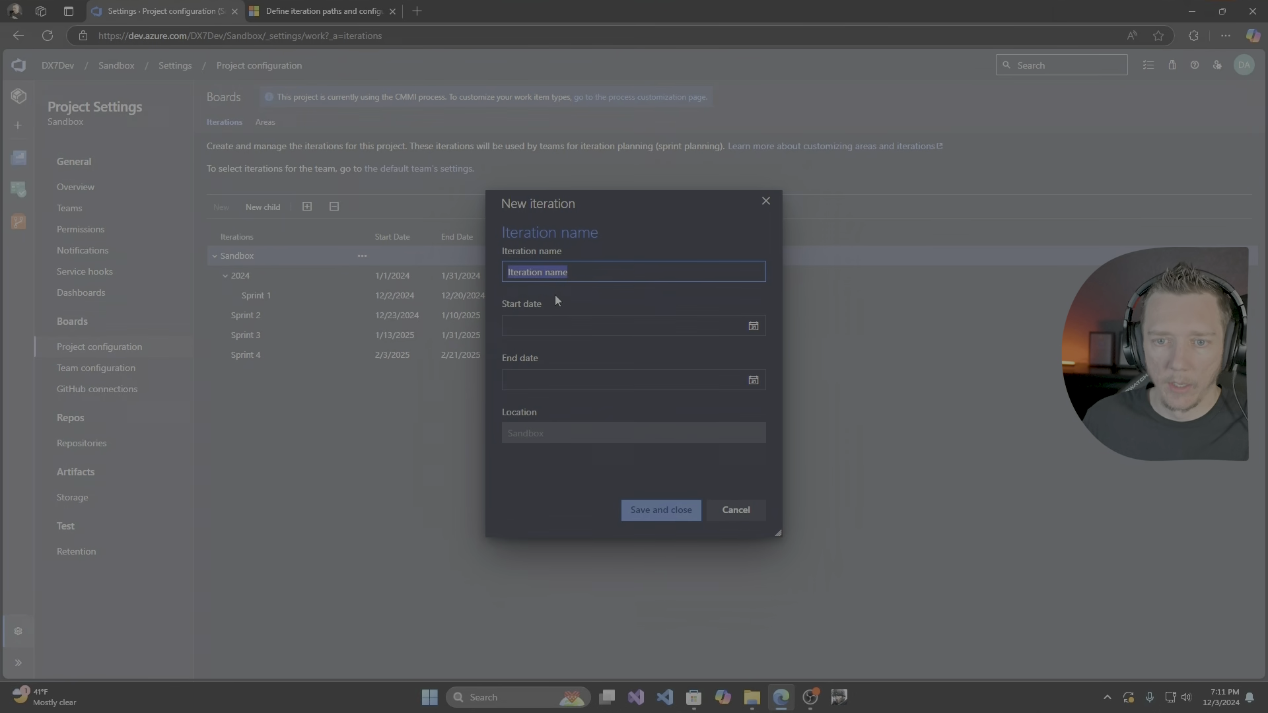
text(20245)
key(BackSpace)
key(BackSpace)
text(5)
click(654, 326)
click(642, 343)
click(705, 367)
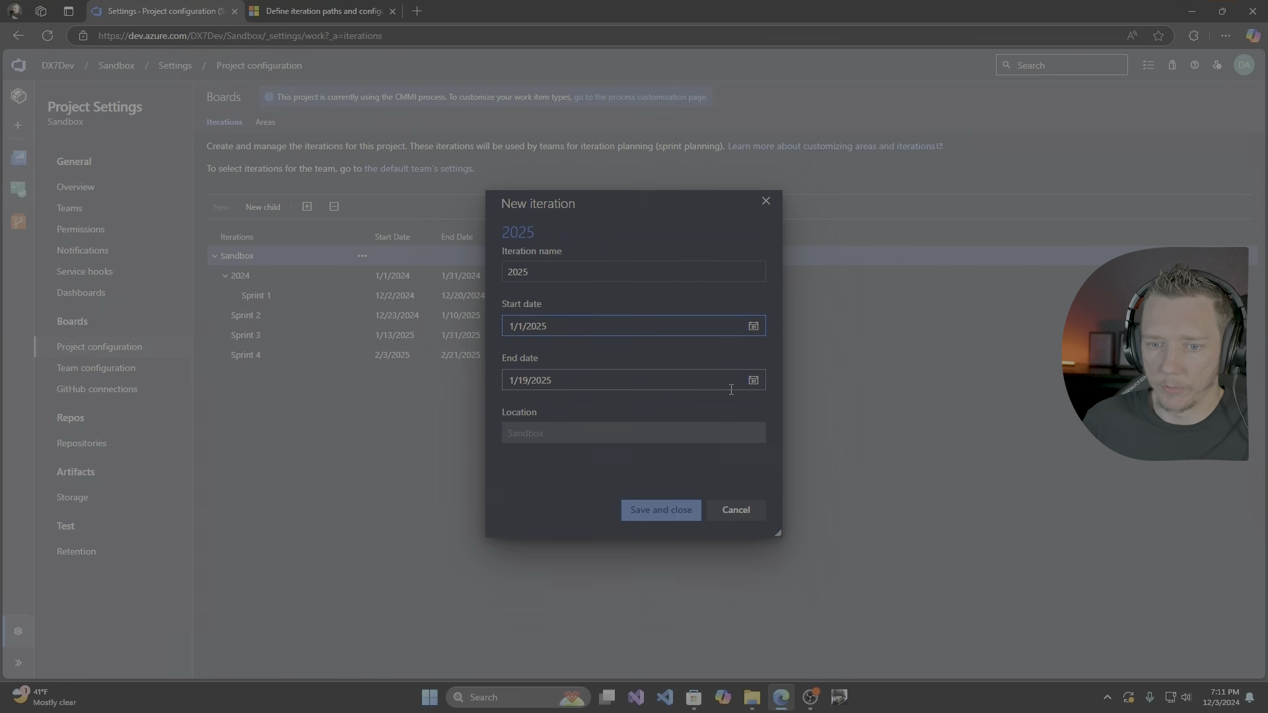
Save the 2025 iteration with end date 12/31/2025 and move Sprint 3 and Sprint 4 under it.
click(756, 386)
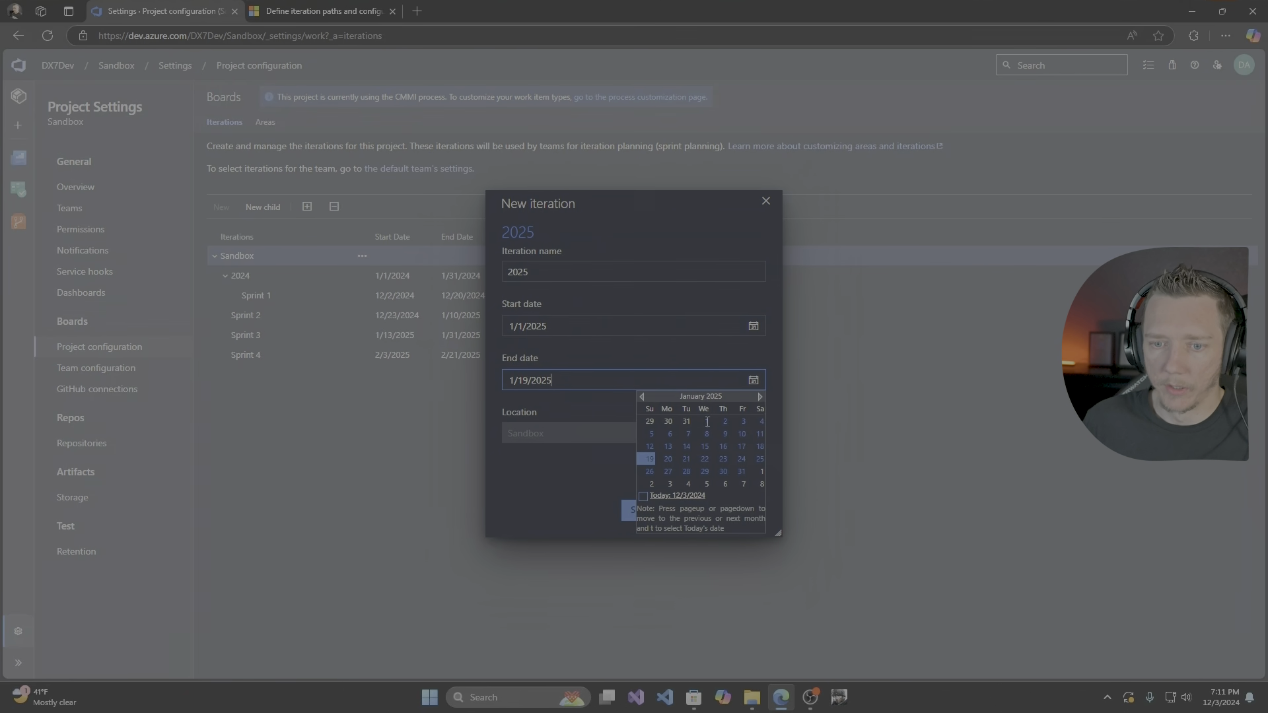
click(642, 397)
click(687, 473)
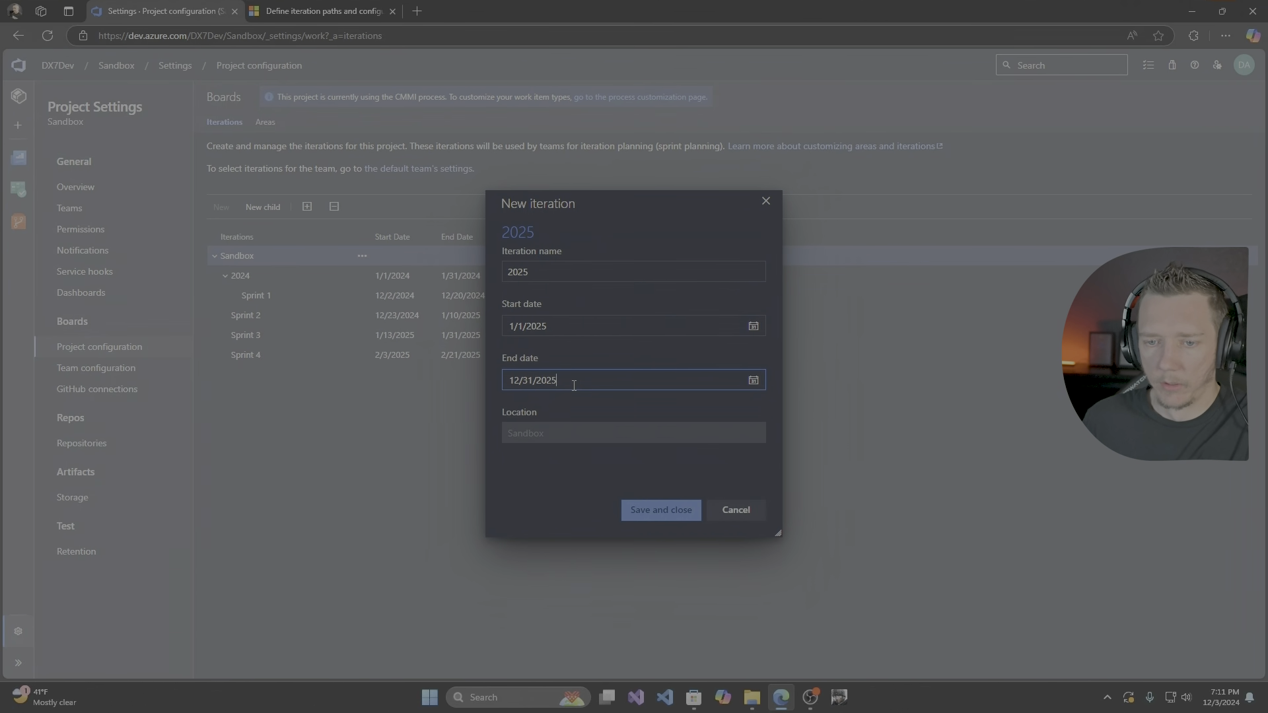
click(582, 332)
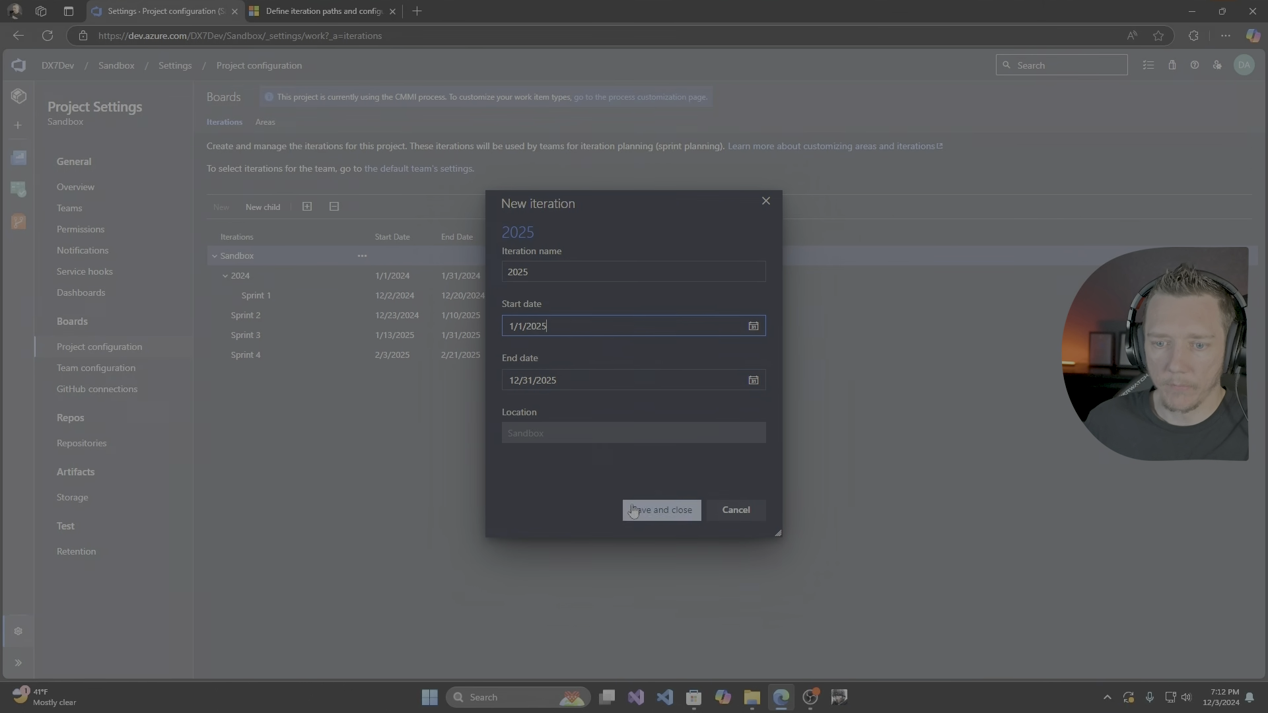
click(660, 510)
drag(251, 355, 263, 339)
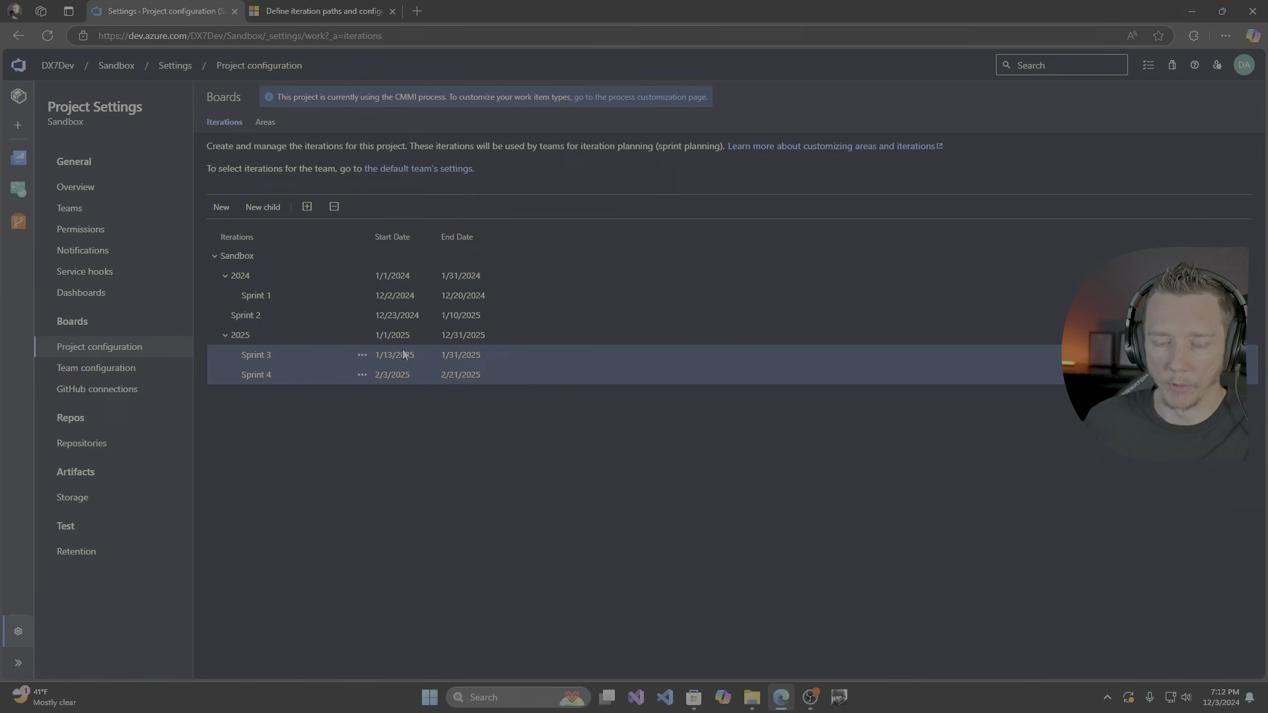
click(288, 295)
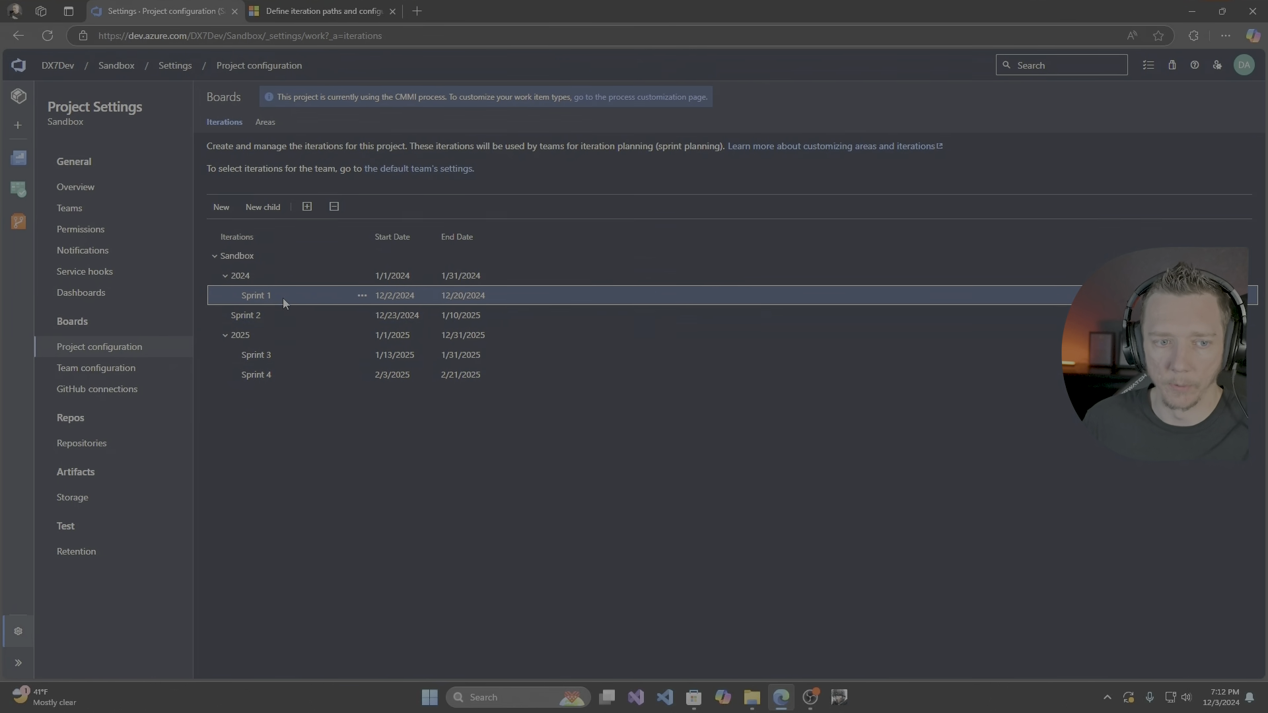
Start a new delivery plan in the Sandbox project named My Product.
mouse_move(11, 191)
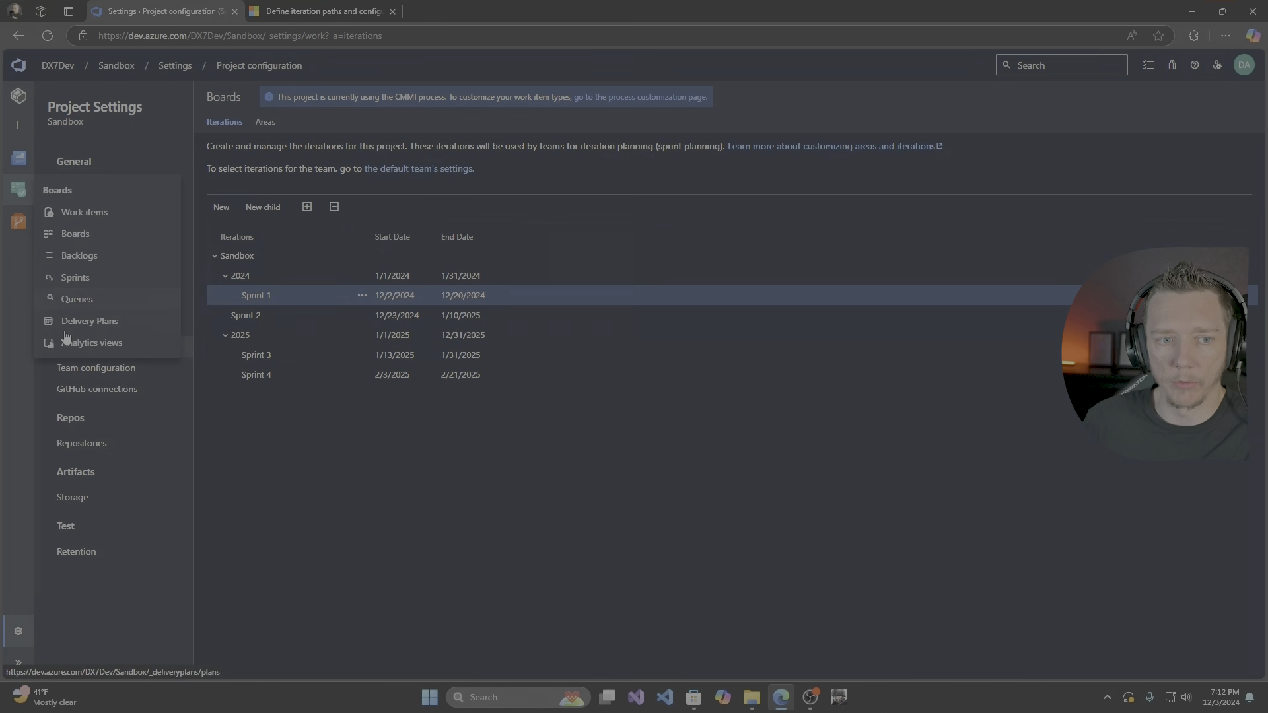
click(117, 322)
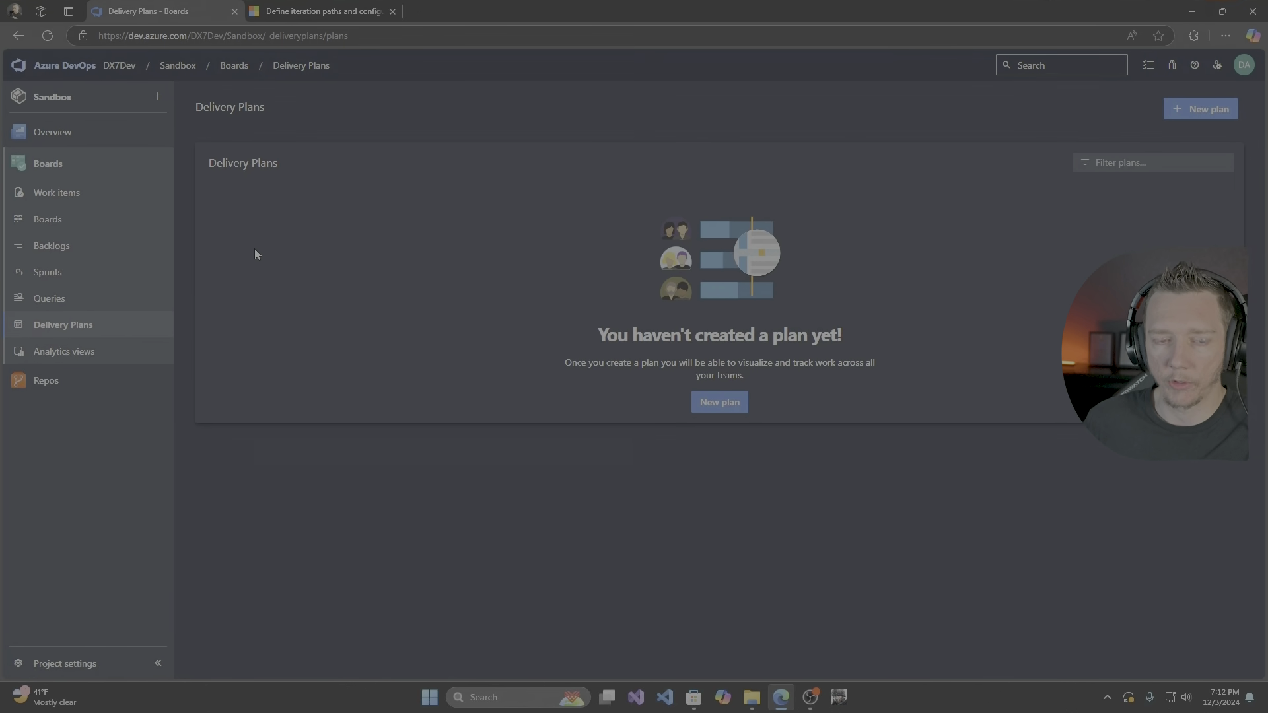
click(710, 402)
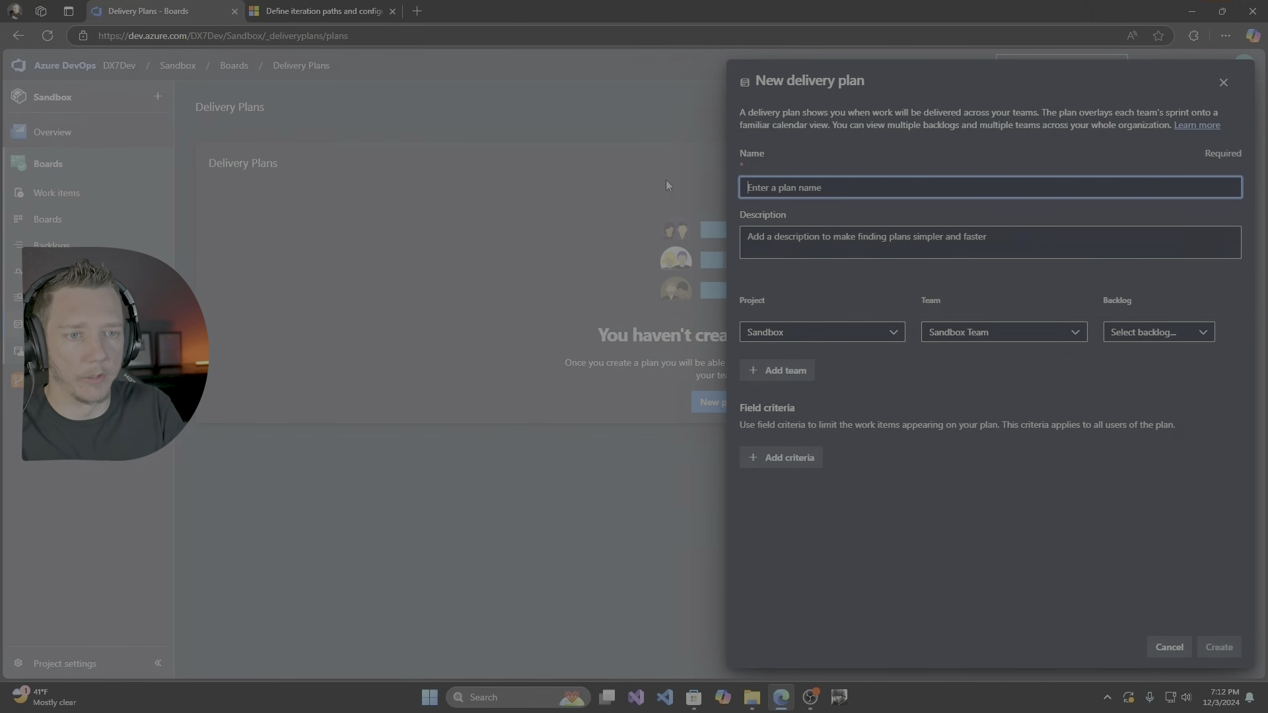
text(My Product)
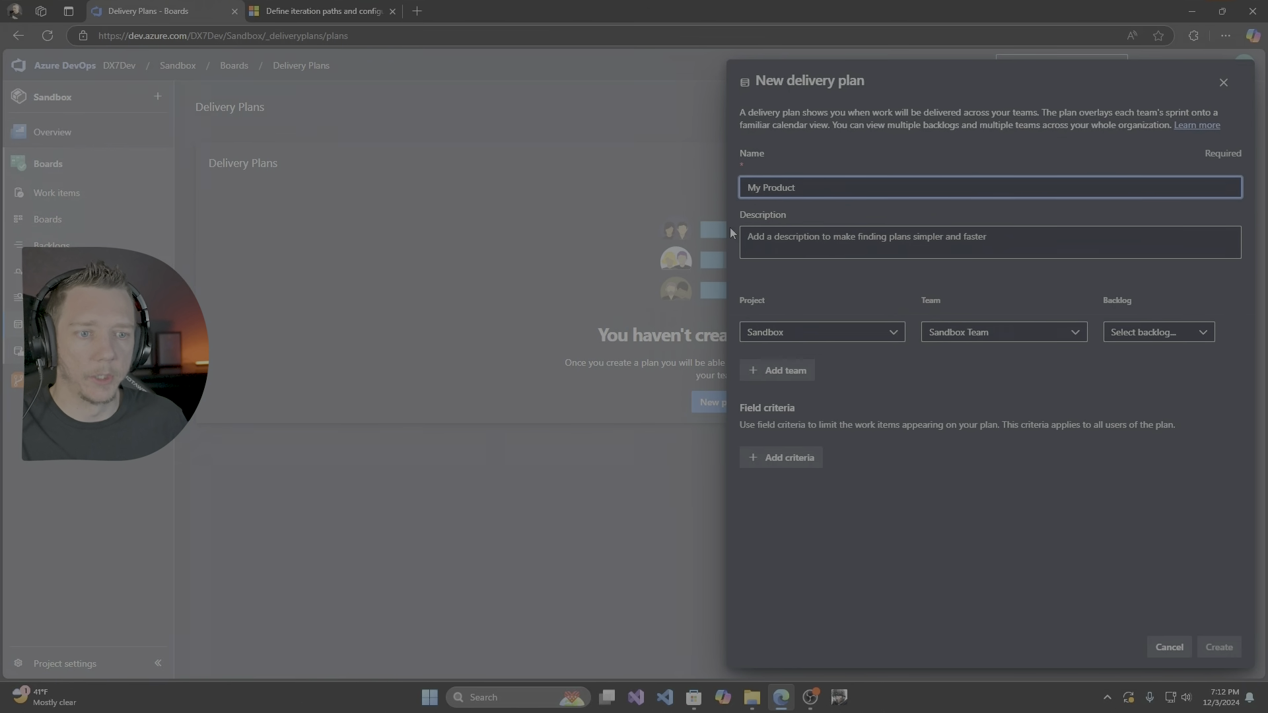
Assign the Epics backlog to the Sandbox Team row of the delivery plan.
click(766, 340)
click(766, 340)
click(1001, 336)
click(1199, 337)
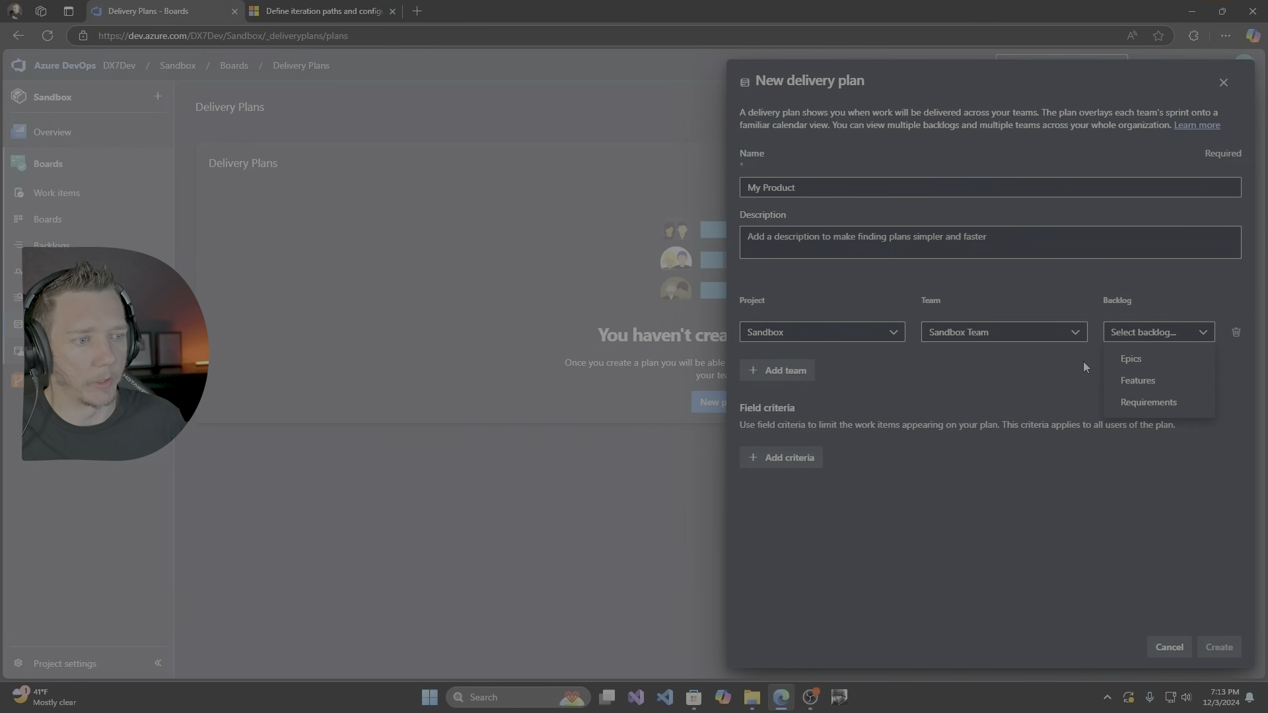
click(1167, 363)
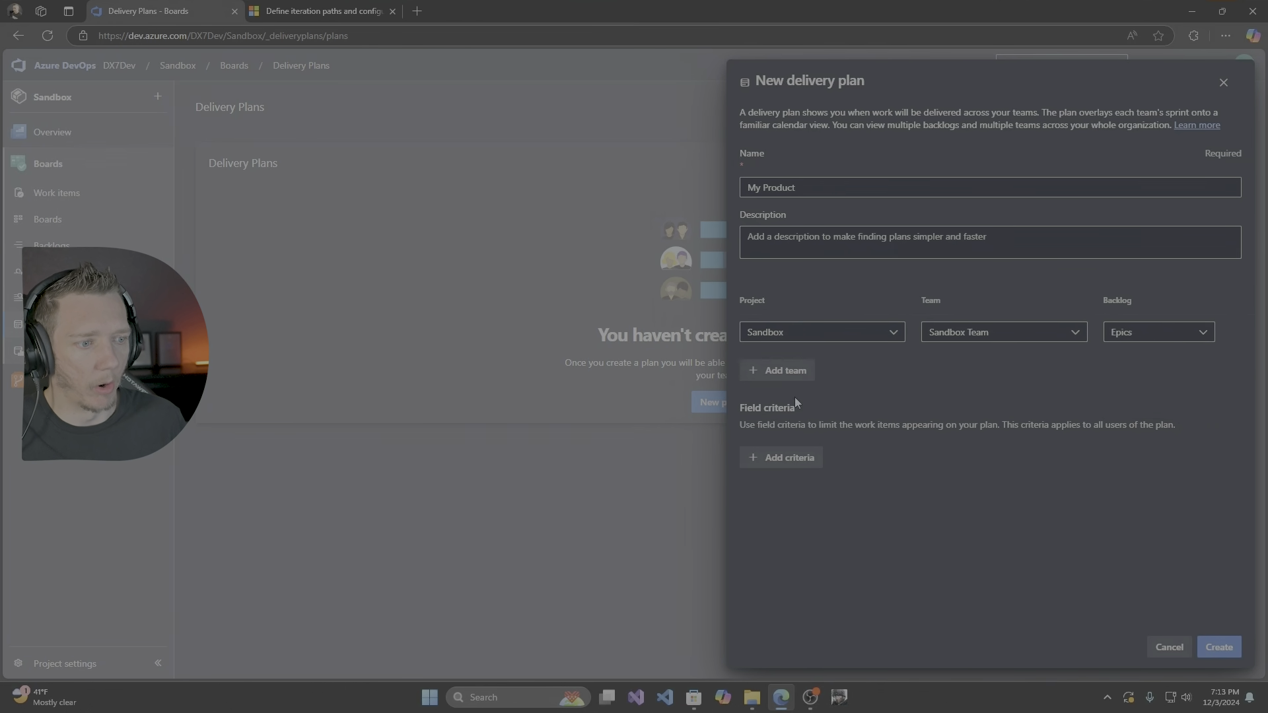
Add two more Sandbox Team rows with the Features and Requirements backlogs and create the delivery plan.
click(779, 371)
click(1131, 373)
click(1131, 416)
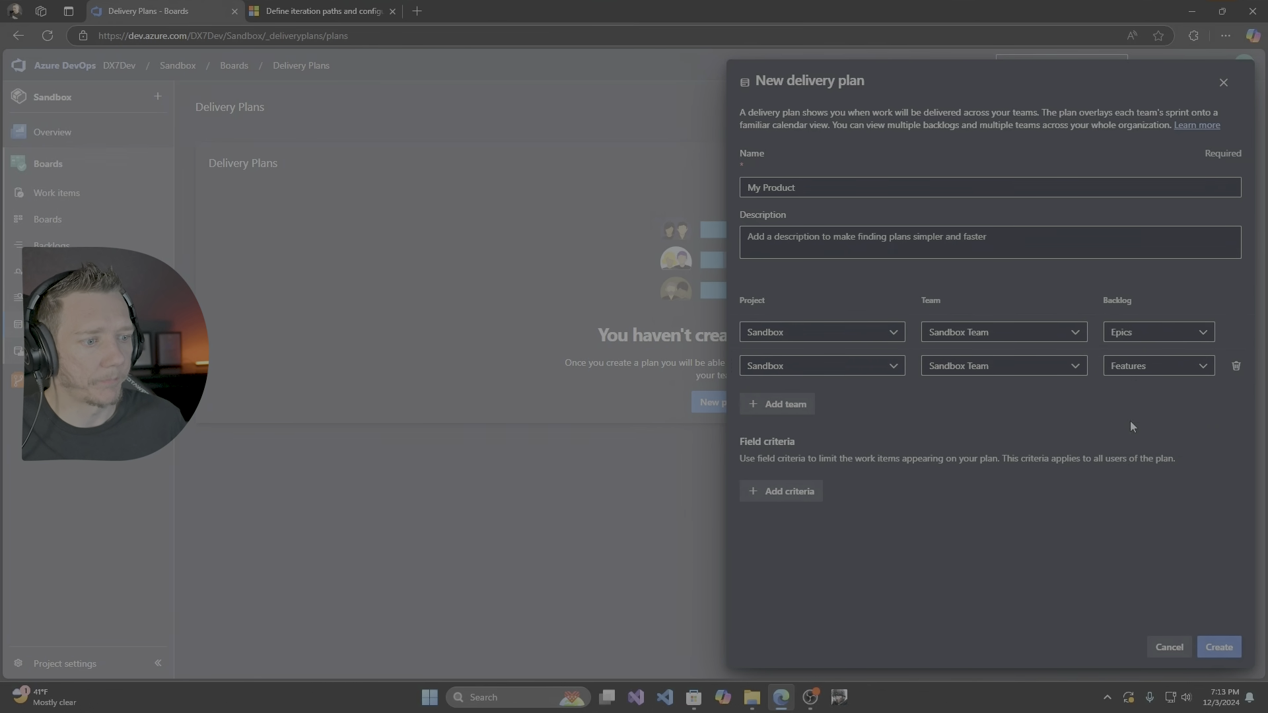
click(779, 405)
click(1180, 404)
click(1161, 479)
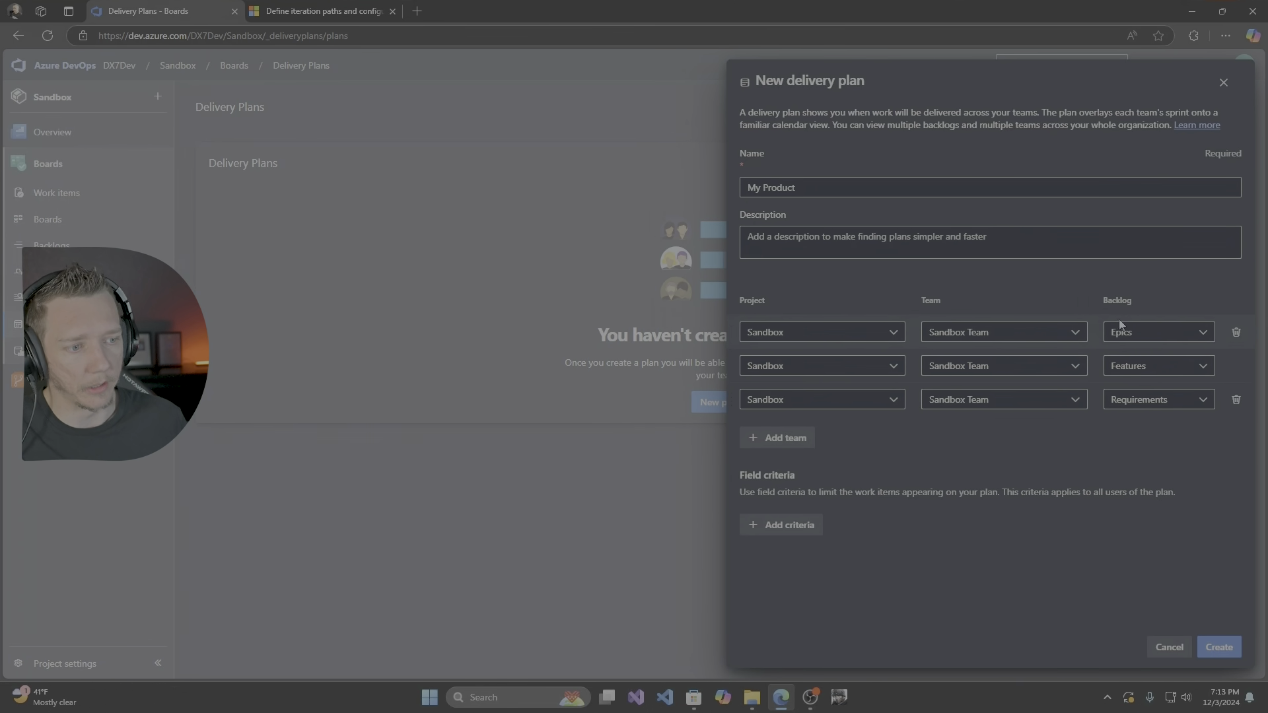
click(1219, 649)
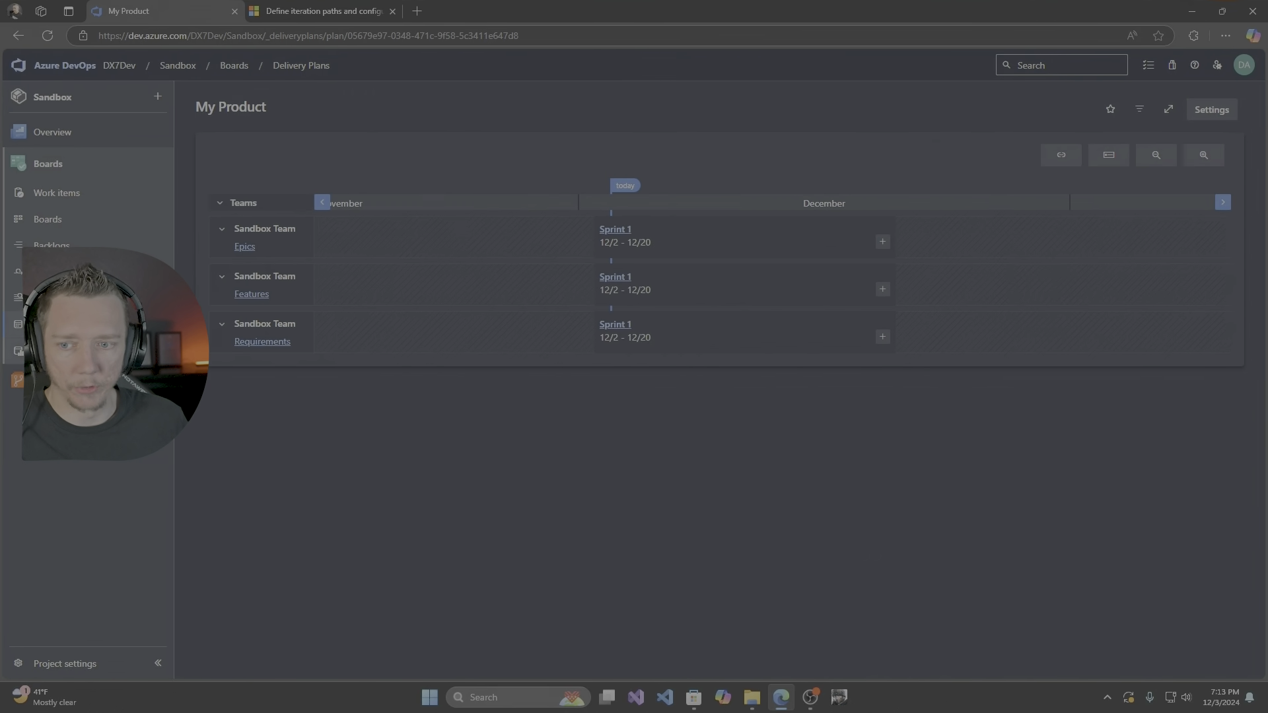
Open the iteration settings in the Sandbox Team's configuration.
click(65, 663)
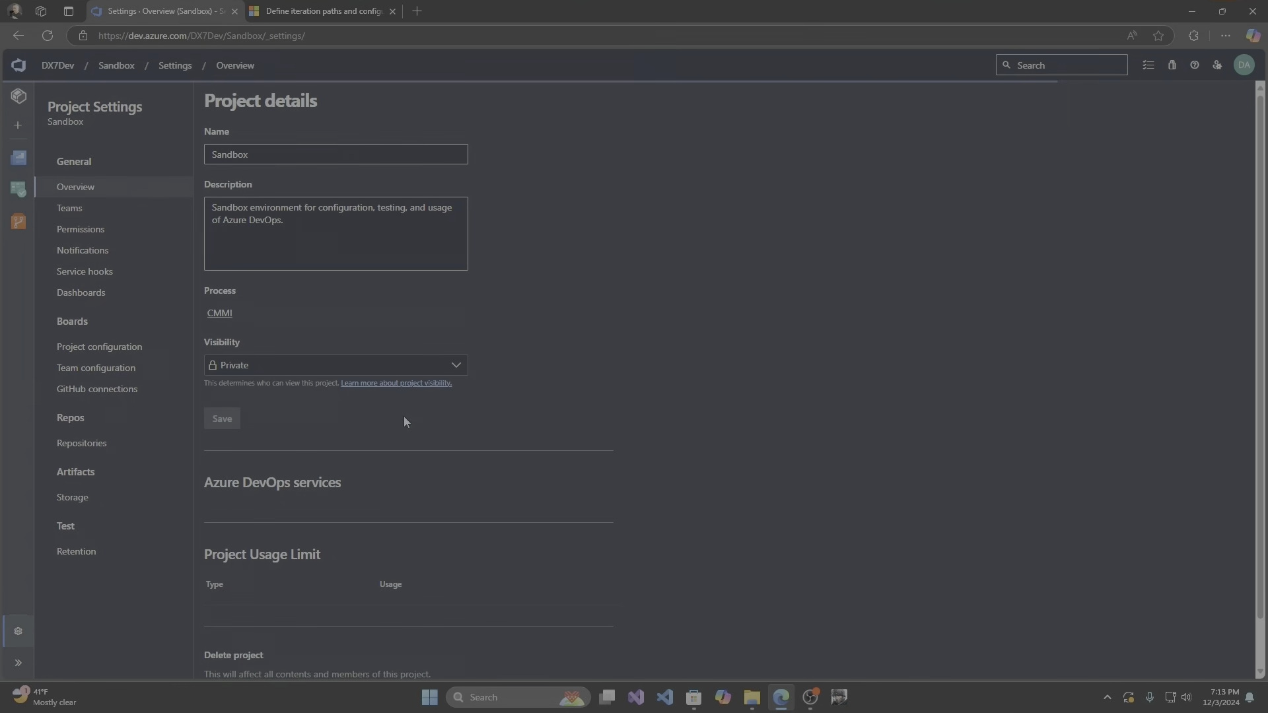
click(132, 348)
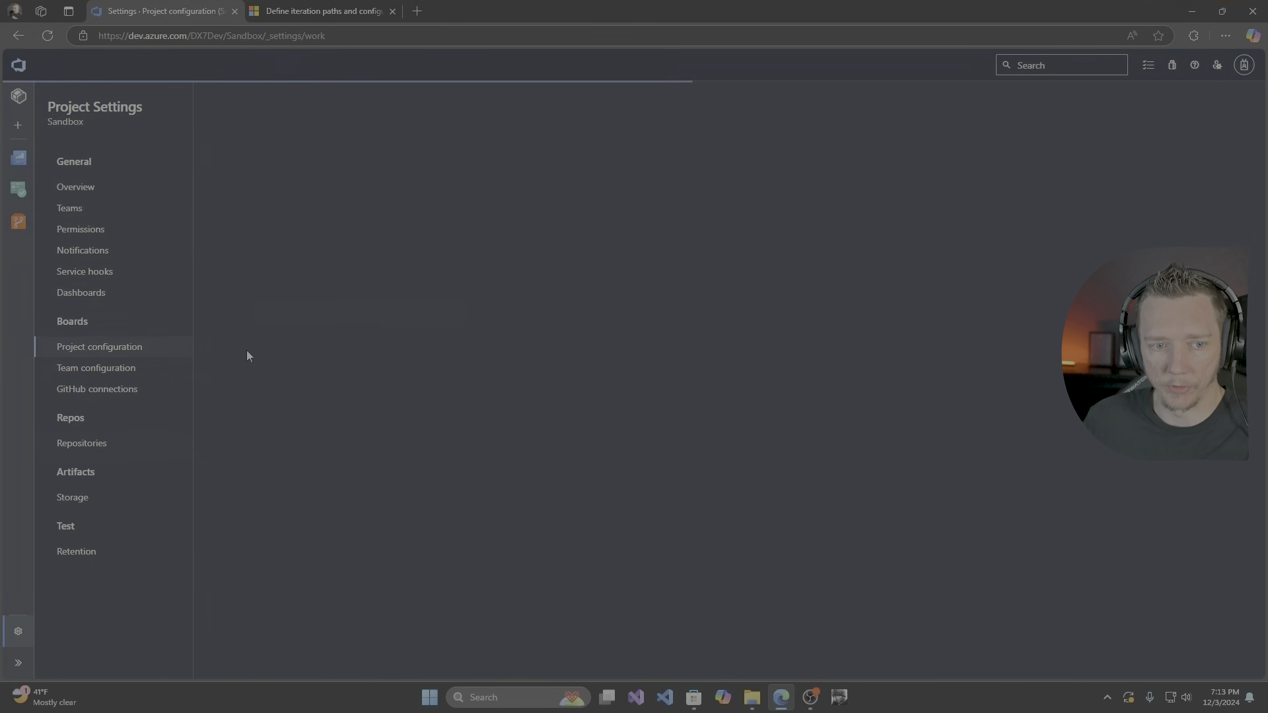
click(83, 372)
click(264, 122)
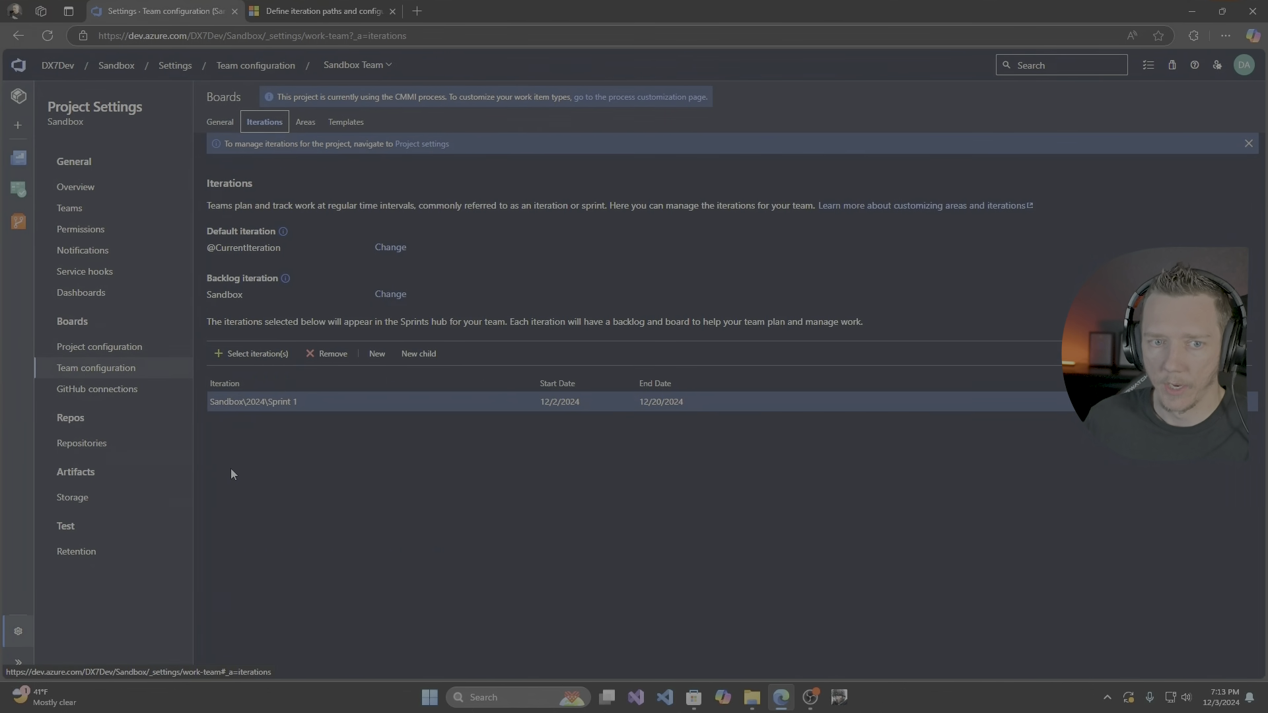
Start selecting iterations for the team, adding a second entry and choosing Sandbox\2024\Sprint 1 for the first.
click(270, 356)
click(712, 363)
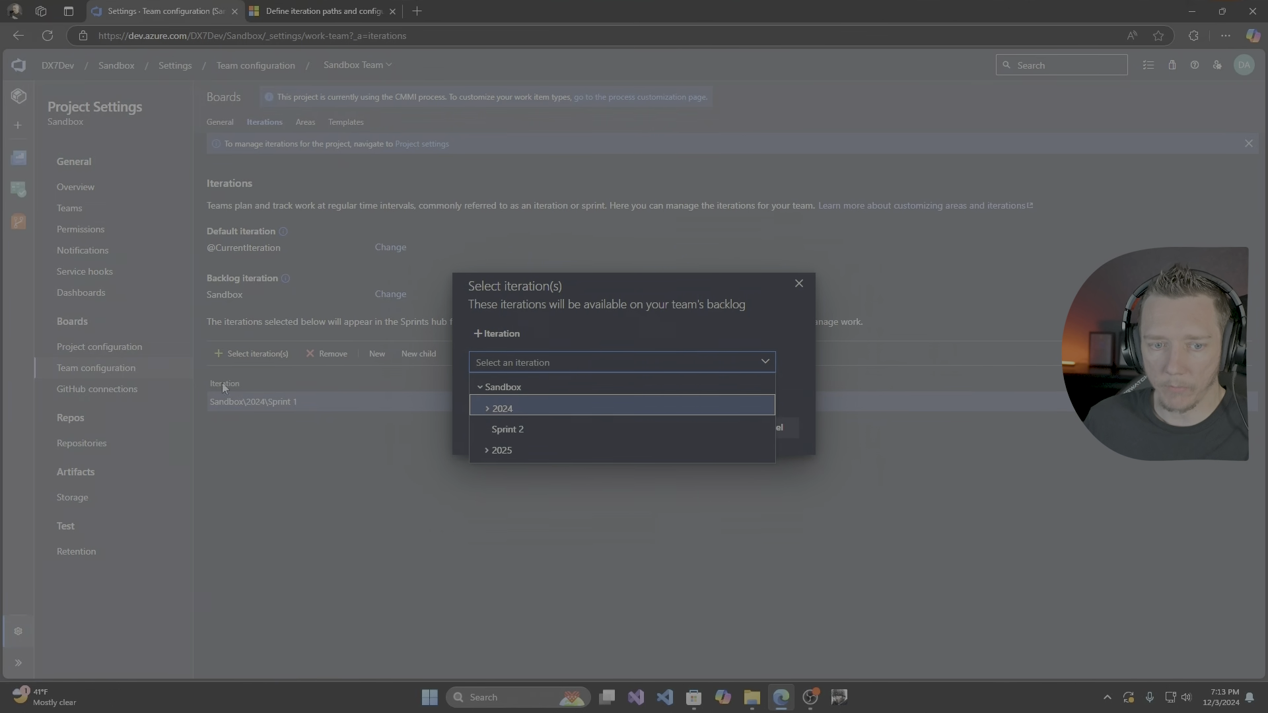
click(487, 450)
click(487, 408)
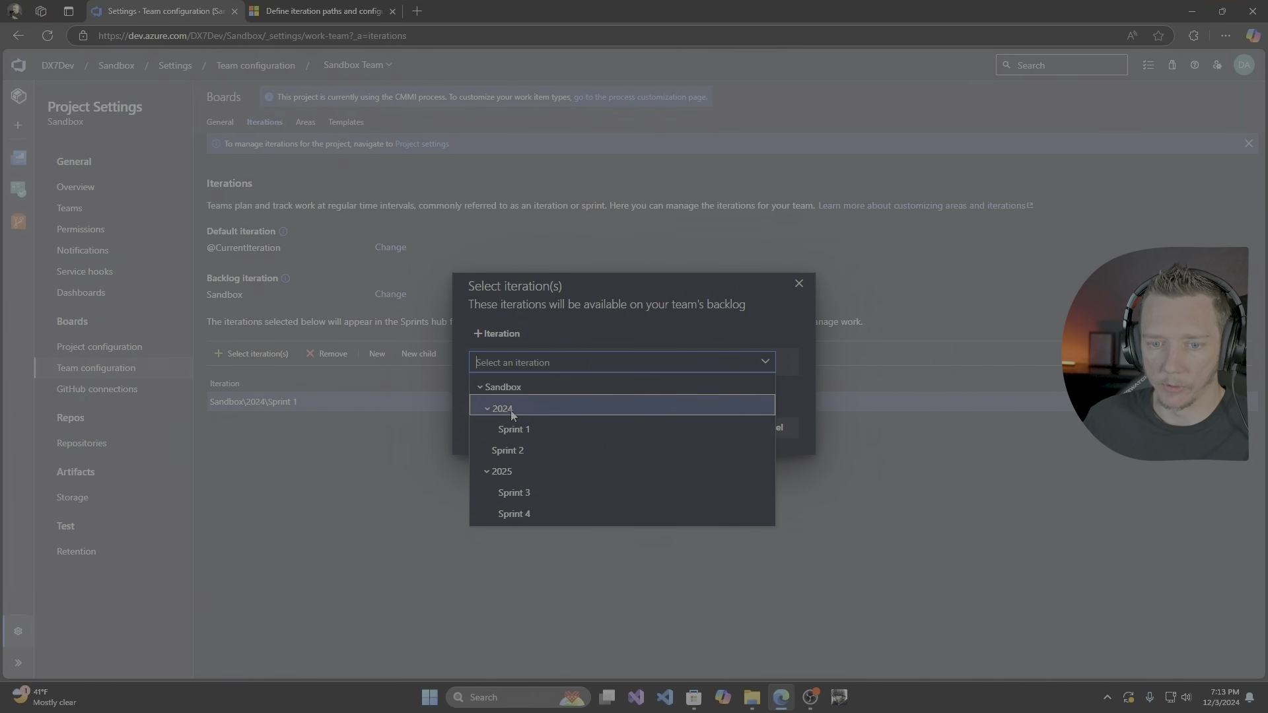
click(505, 336)
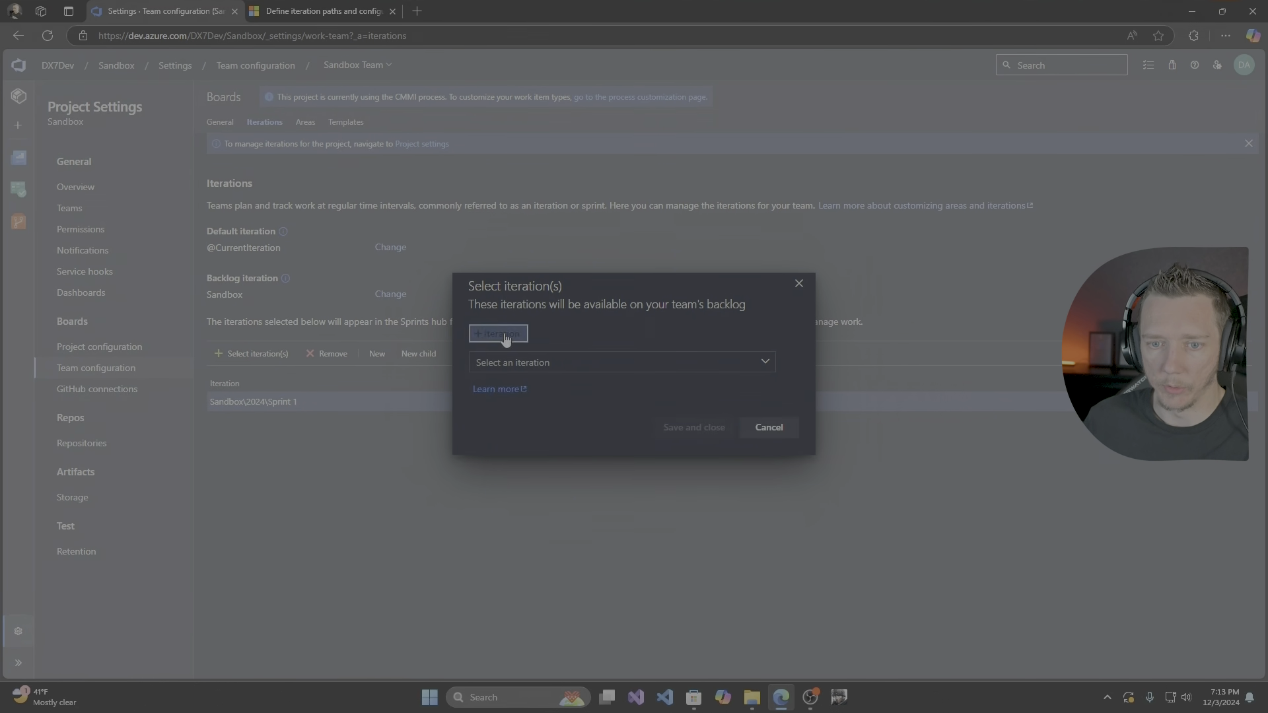
click(505, 335)
click(764, 363)
click(510, 426)
click(760, 389)
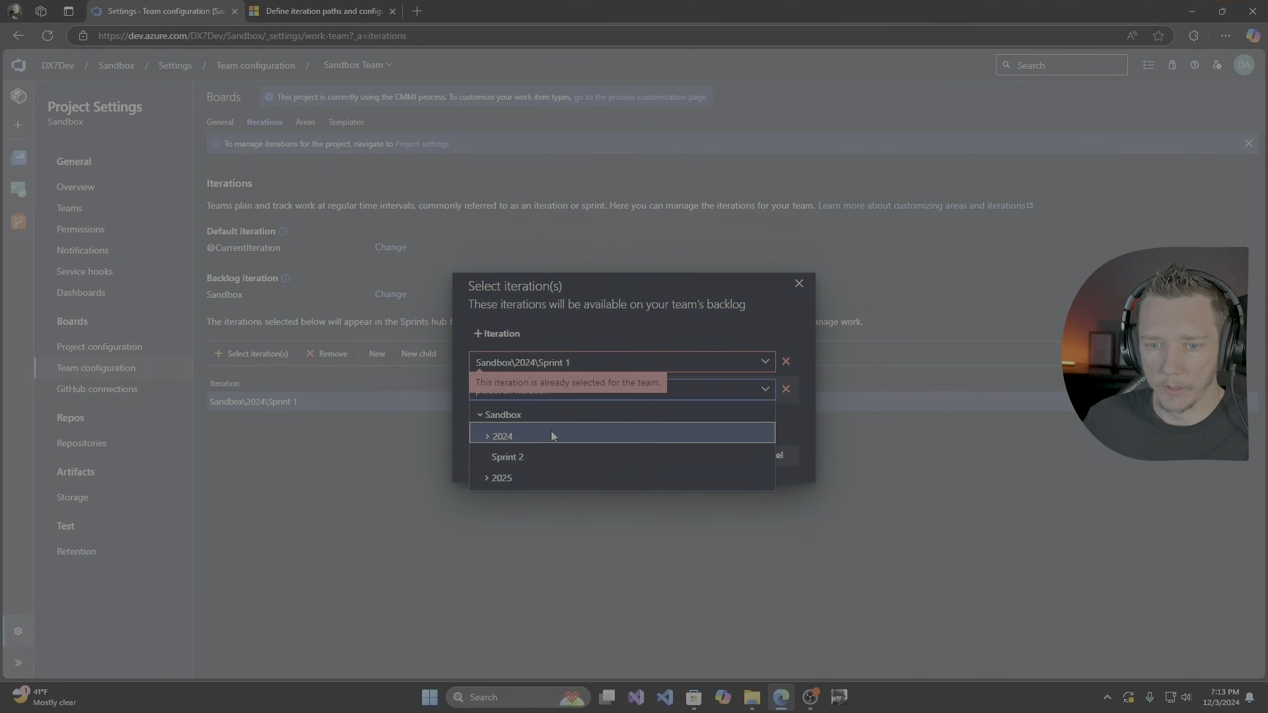
Change the first iteration entry to Sandbox\Sprint 2 and set the second to Sandbox\2025\Sprint 3.
click(764, 362)
click(764, 362)
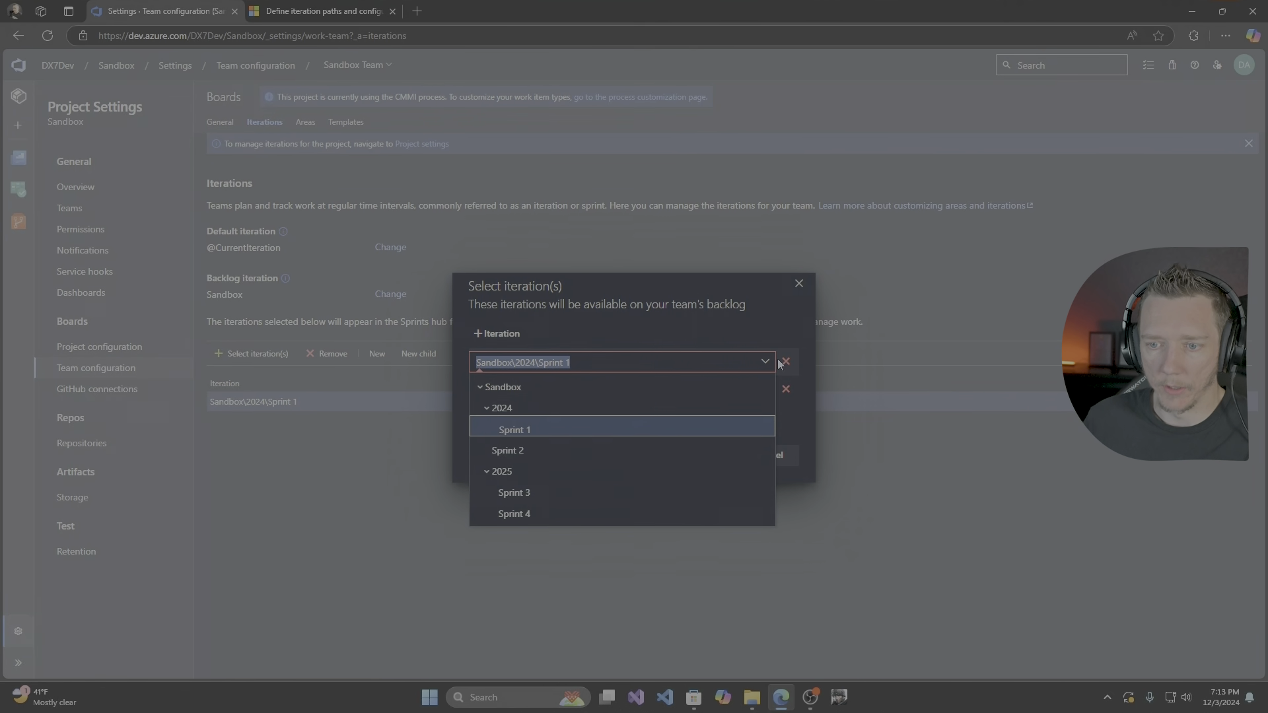
click(528, 447)
click(713, 389)
click(502, 475)
click(529, 498)
Add a third entry for Sandbox\2025\Sprint 4 and save the team's iteration selection.
click(501, 333)
click(764, 417)
click(505, 507)
click(526, 546)
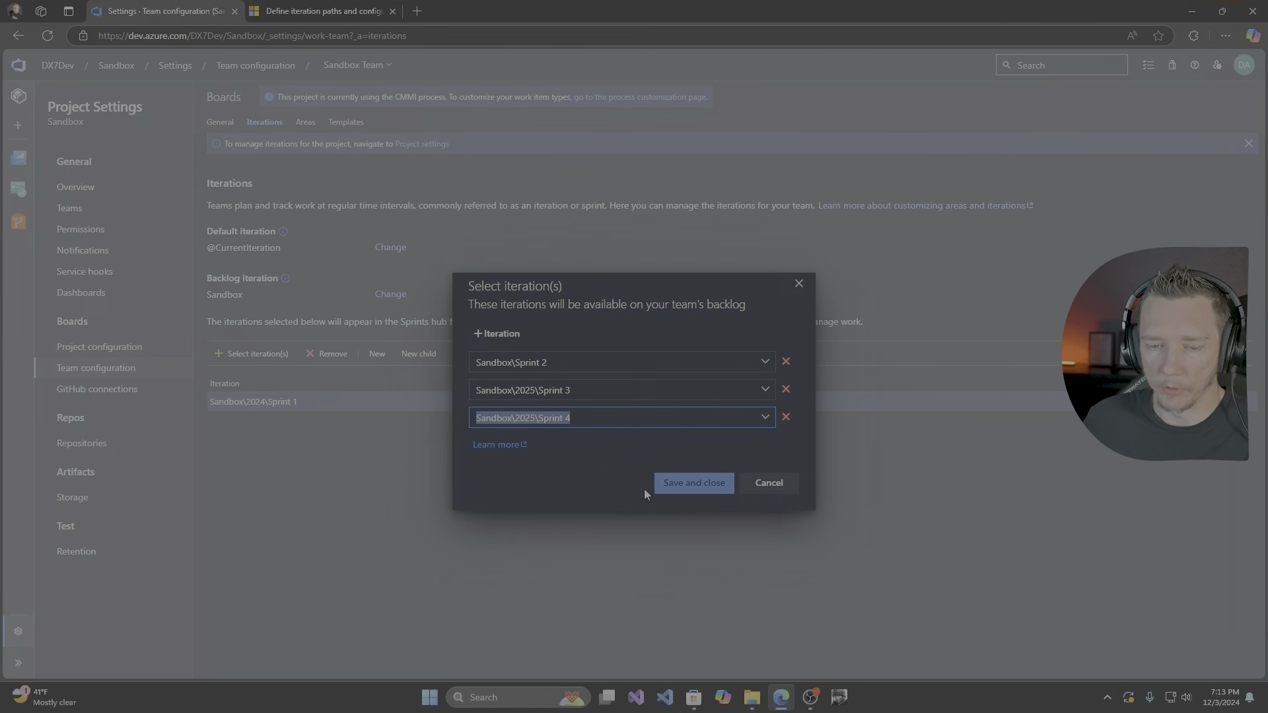
click(660, 483)
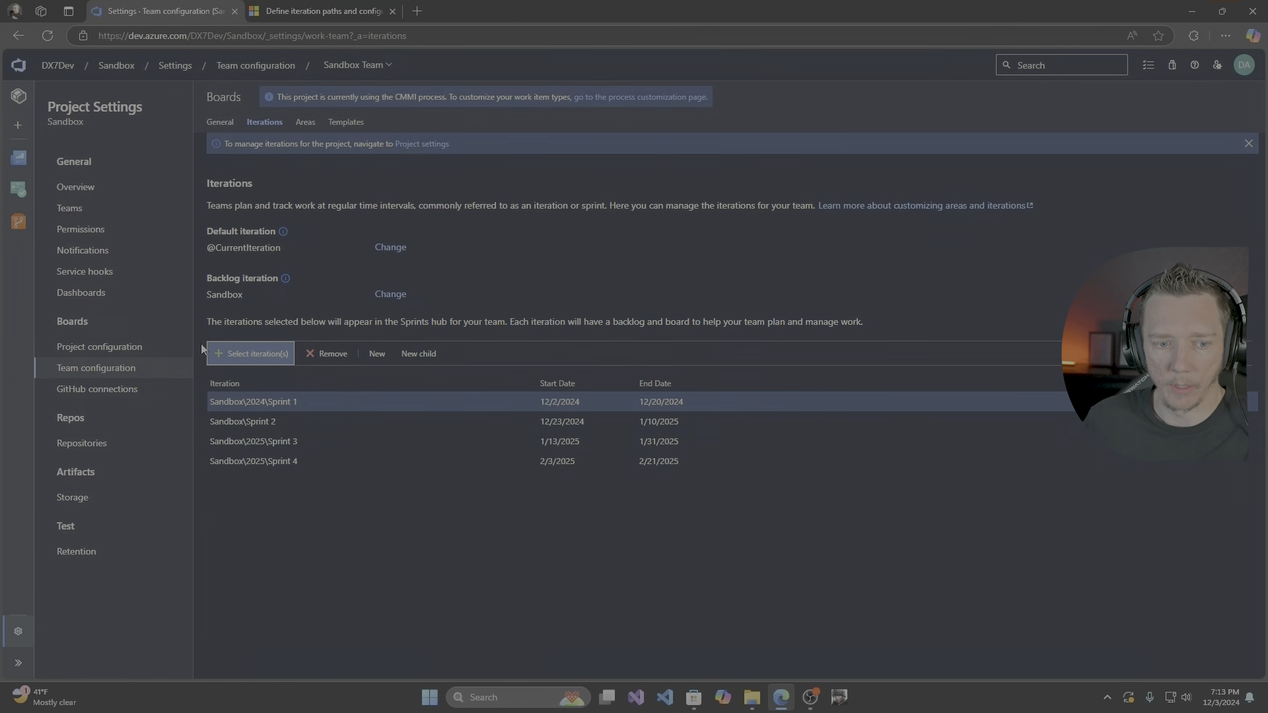
Open the My Product delivery plan and examine its sprint timeline across December and January 2025.
click(140, 346)
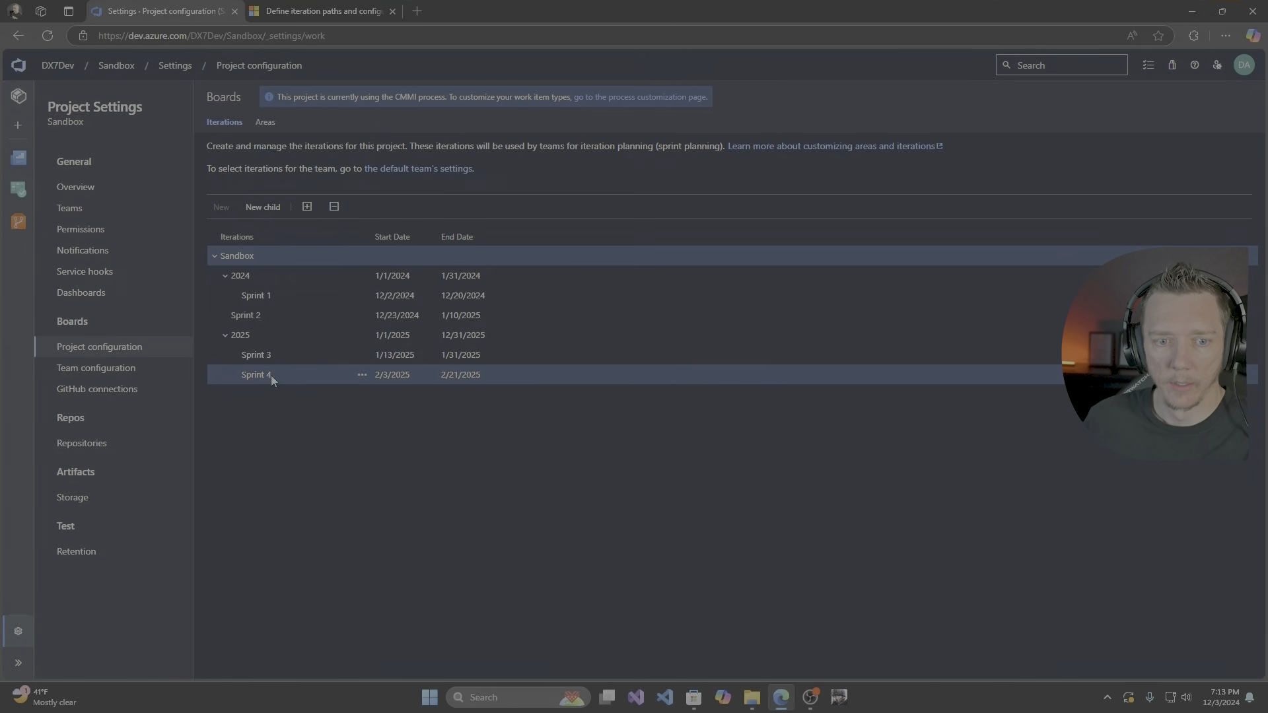
mouse_move(18, 189)
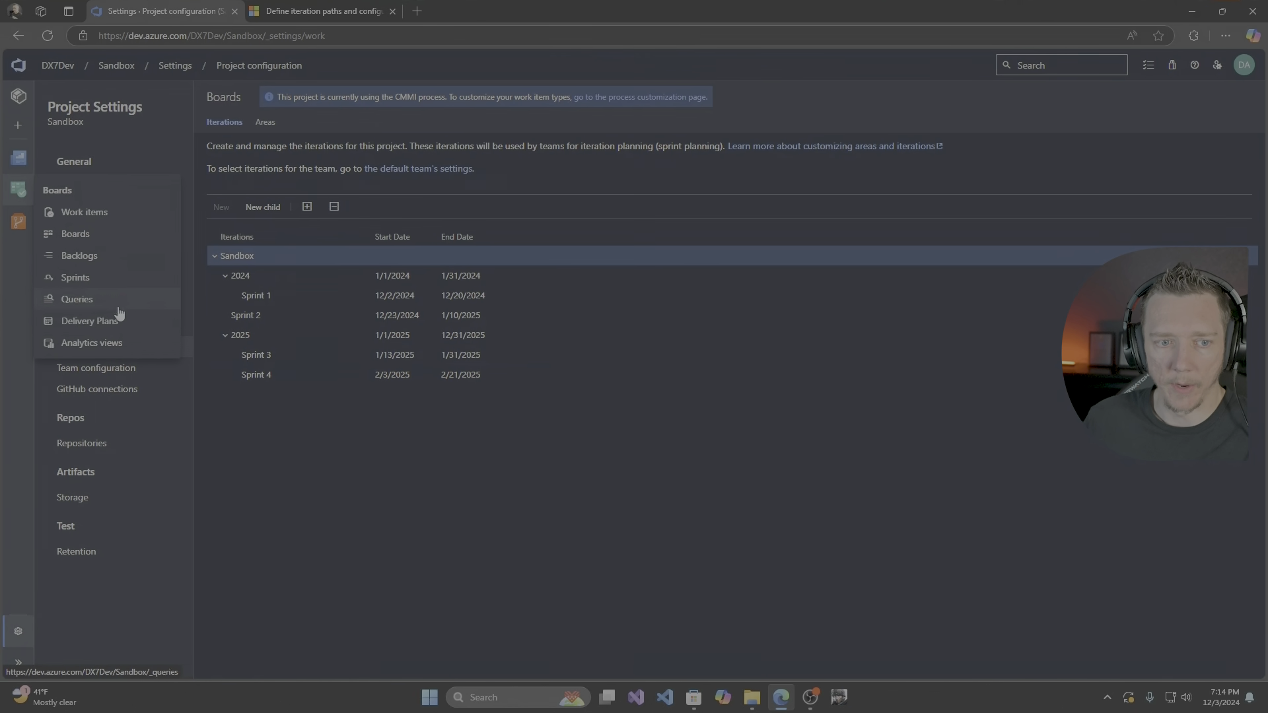
click(113, 322)
click(449, 228)
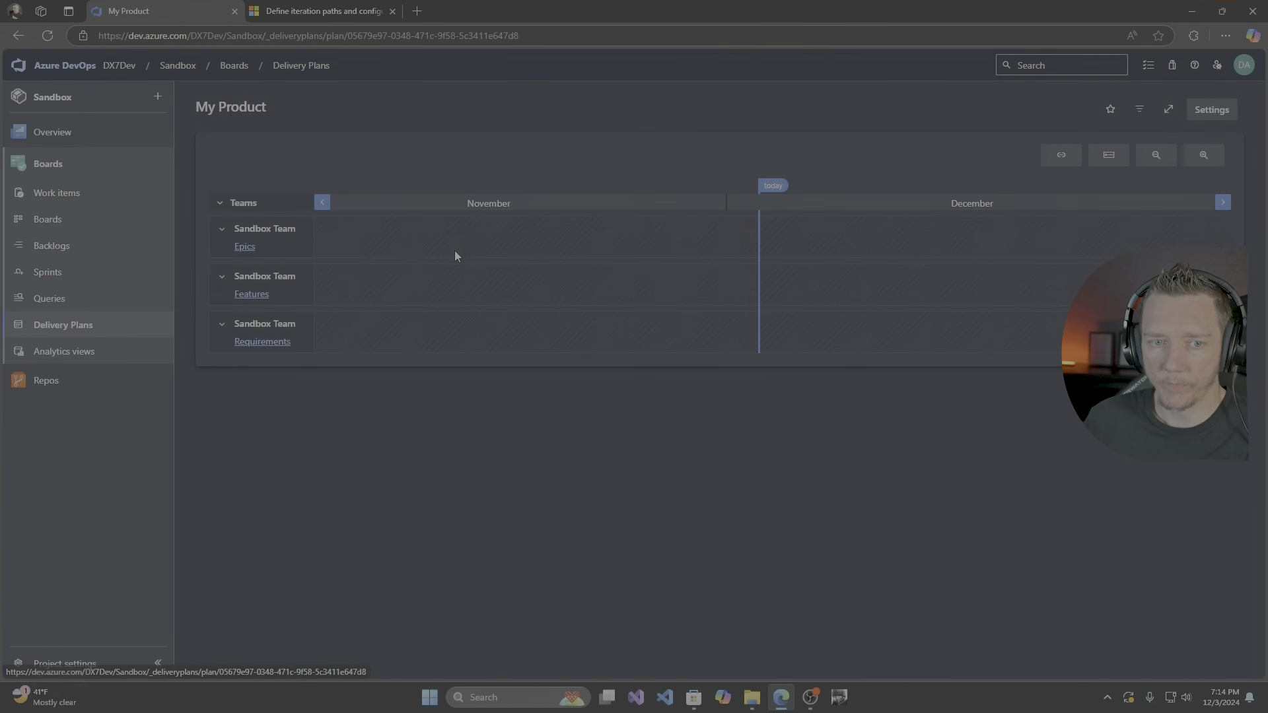
drag(261, 271, 307, 269)
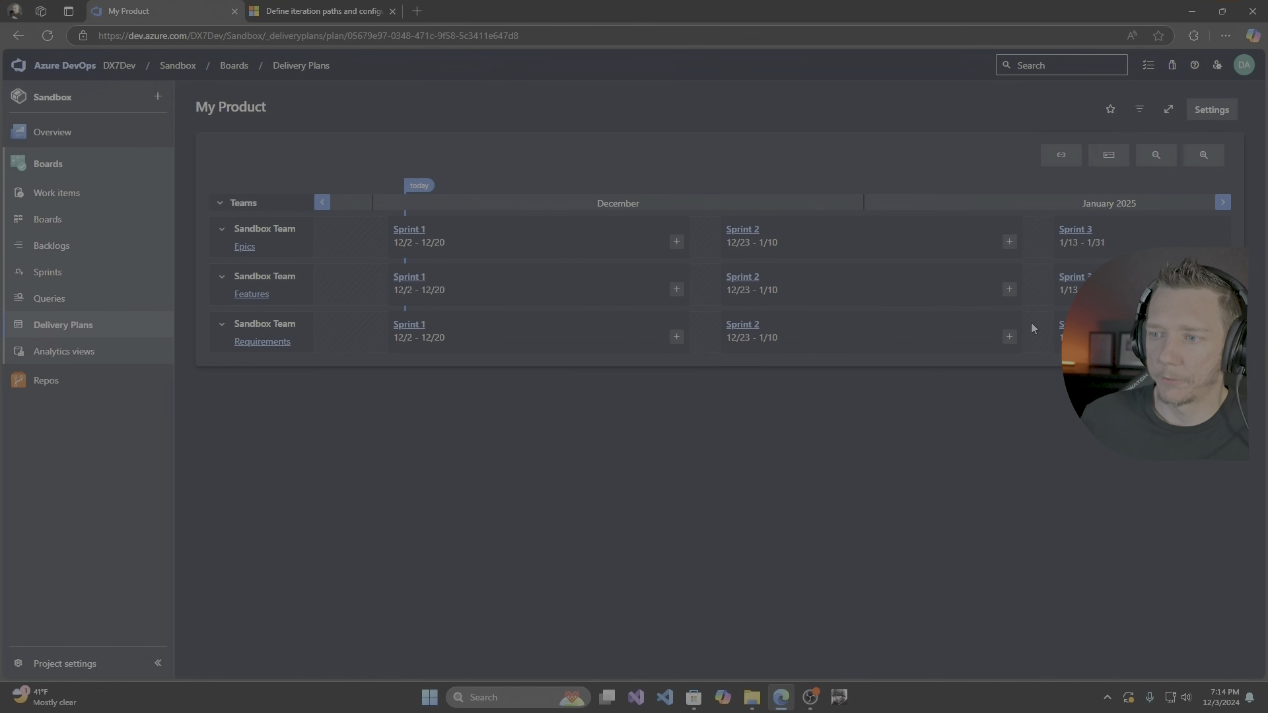
drag(1038, 304, 982, 301)
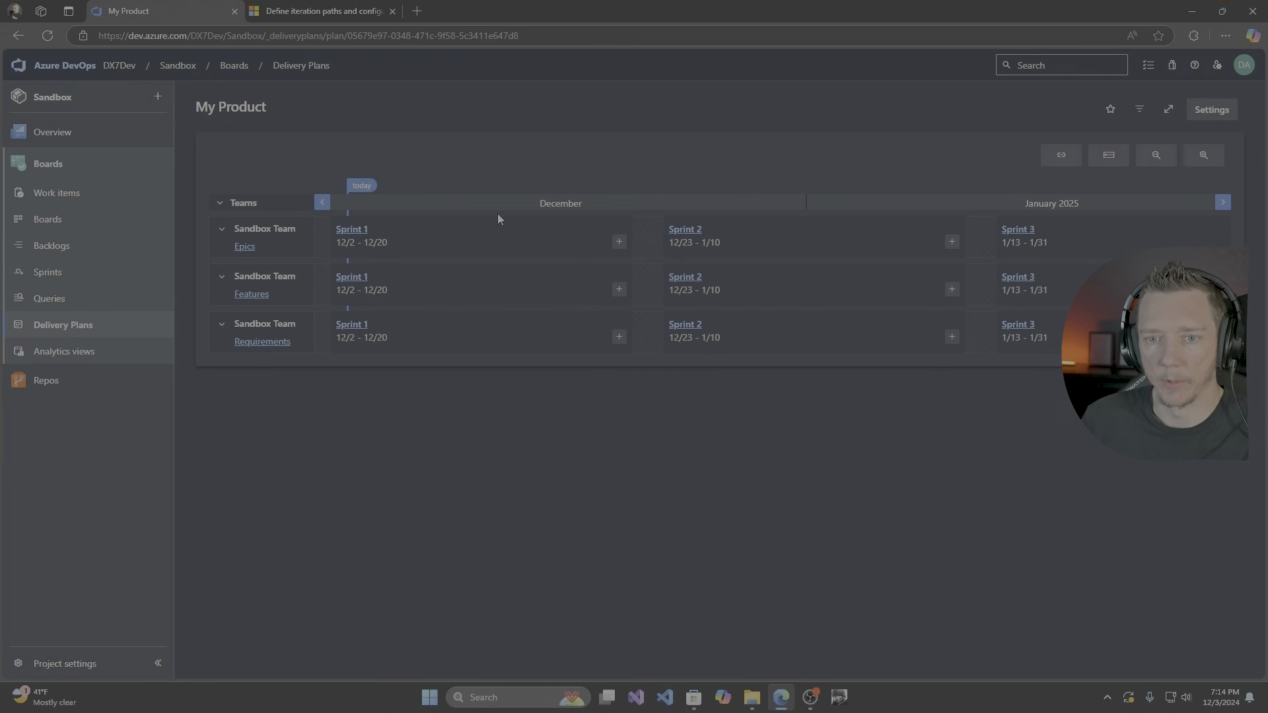
Add an epic named "Some Large Feature Module" to Sprint 1 and extend it across Sprint 2 into Sprint 3.
click(621, 245)
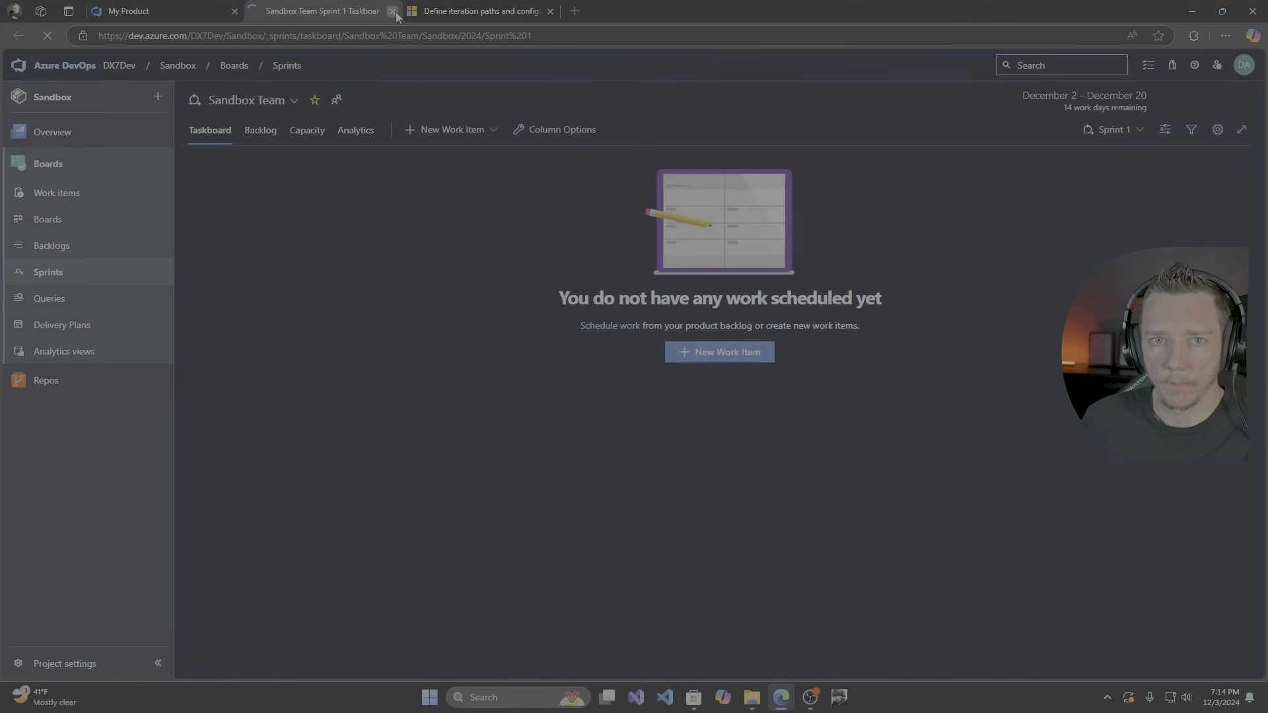
click(393, 11)
click(619, 242)
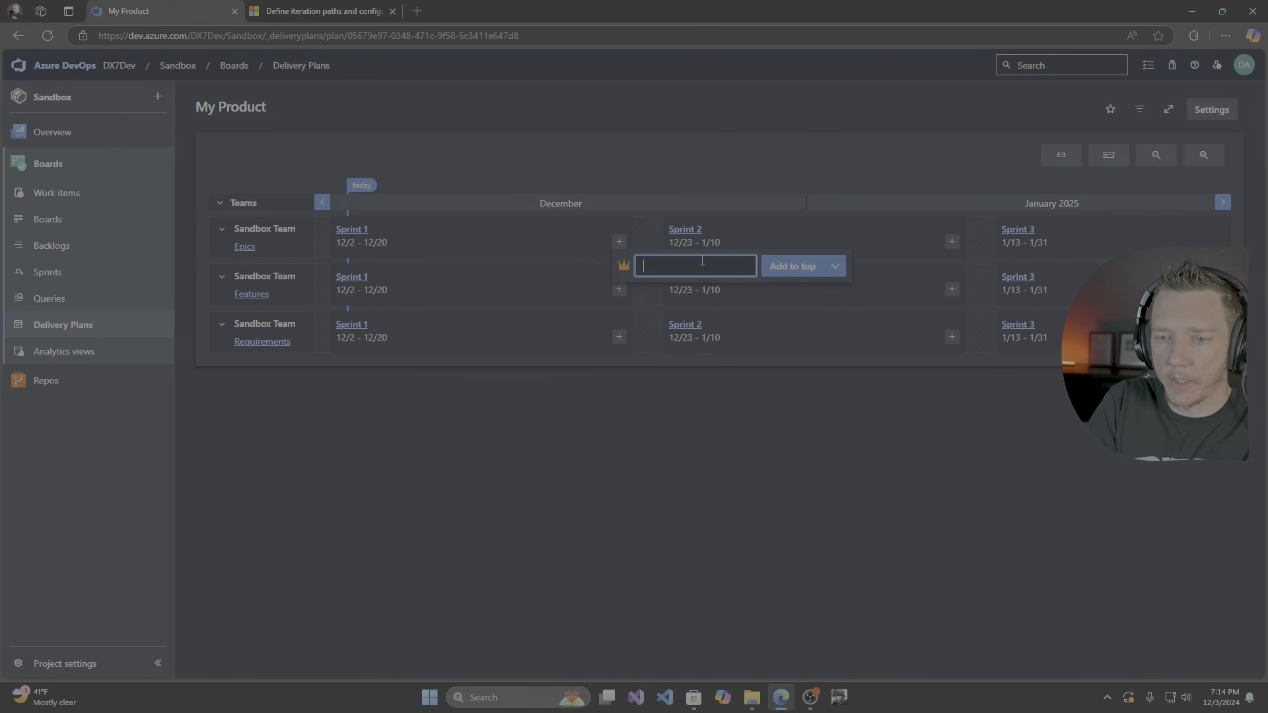
text(Some Large B)
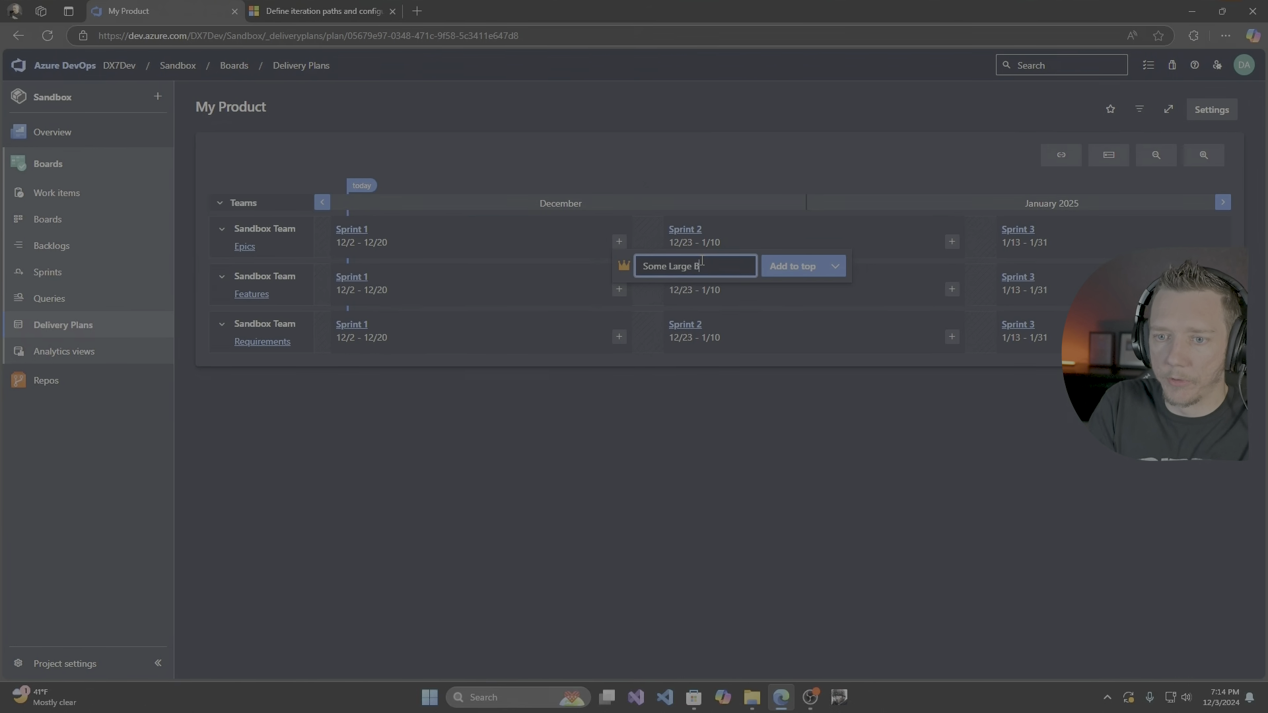
key(BackSpace)
text(Feature M)
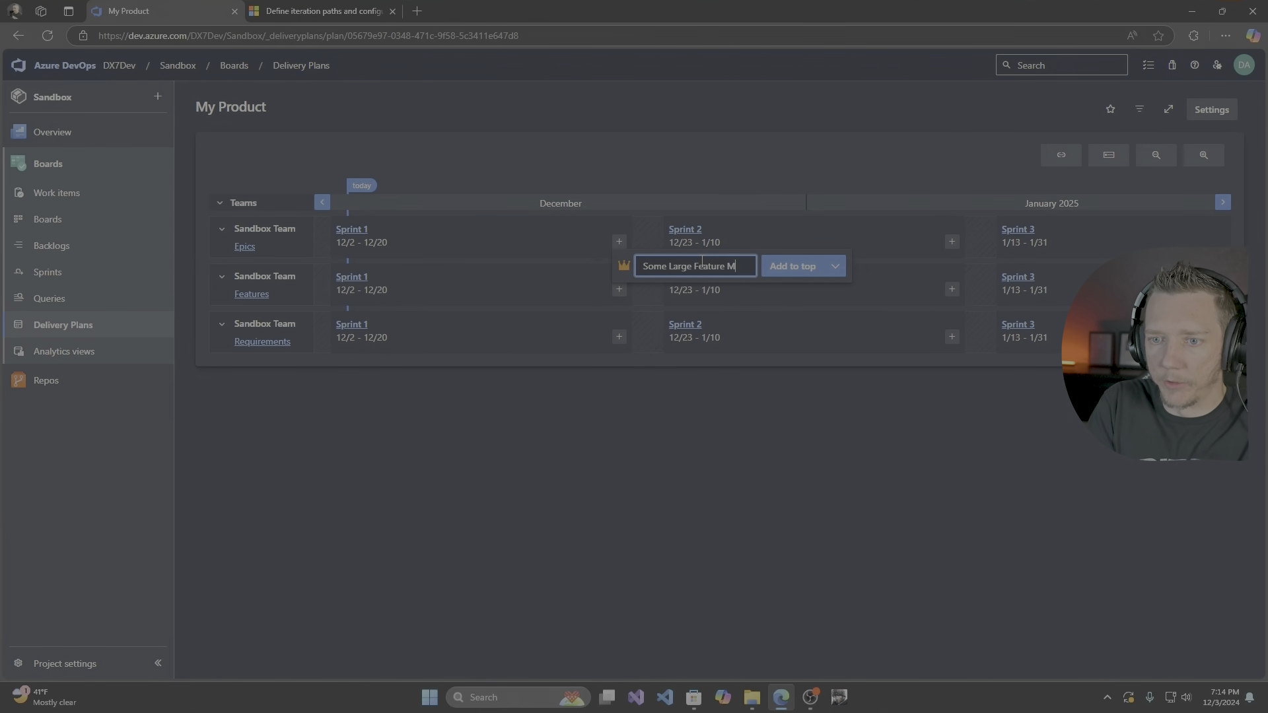
text(odule)
key(Return)
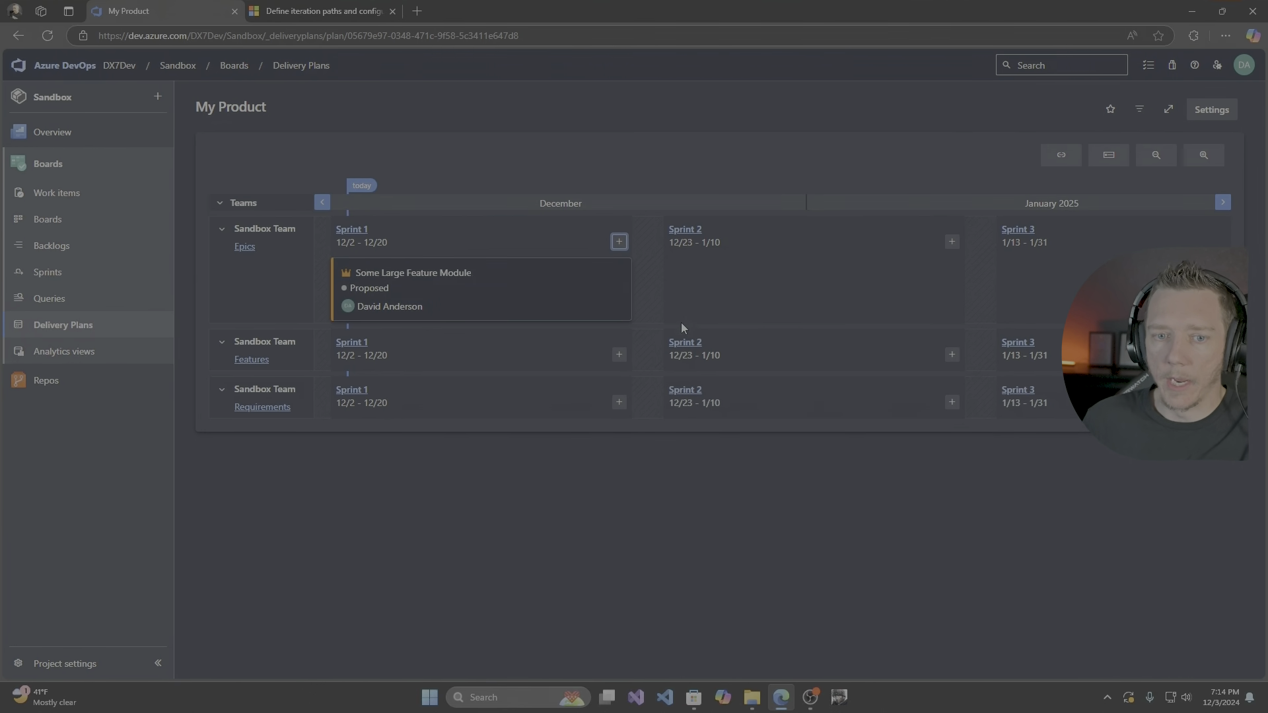
drag(630, 290, 1248, 291)
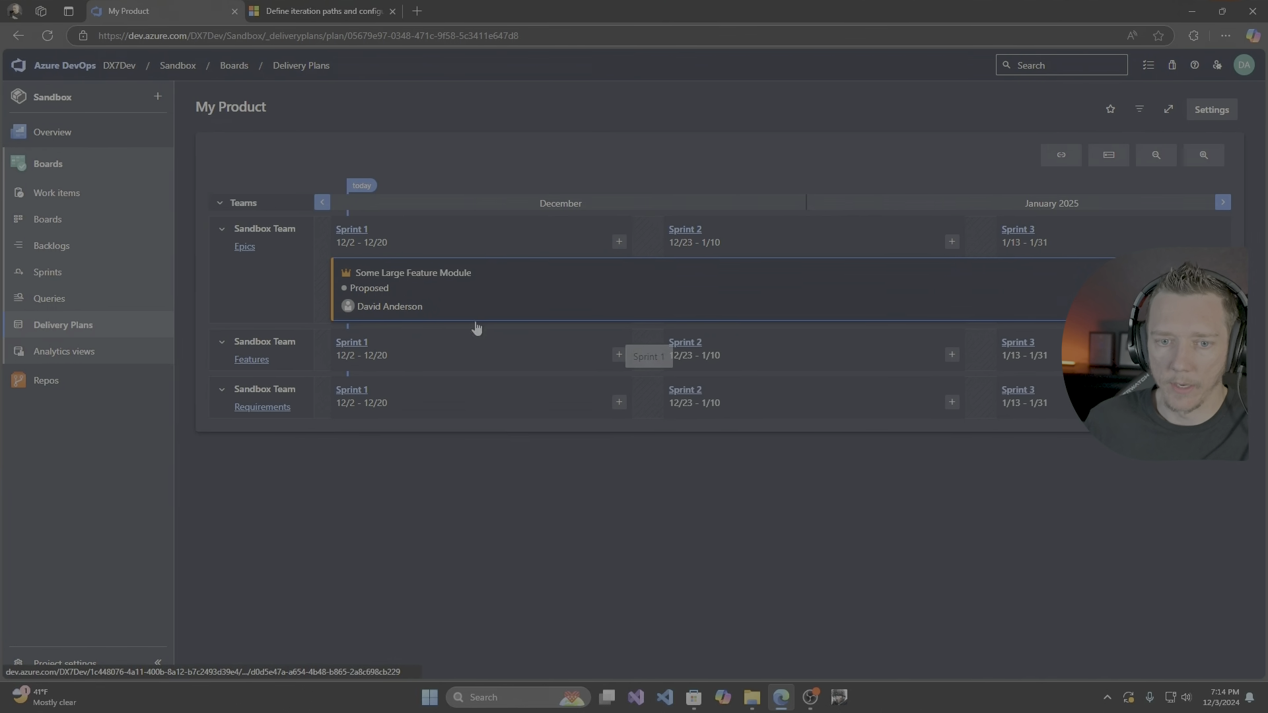
Add the features Print Button, Email Button and Distribution List to Sprint 1 in the delivery plan.
click(618, 354)
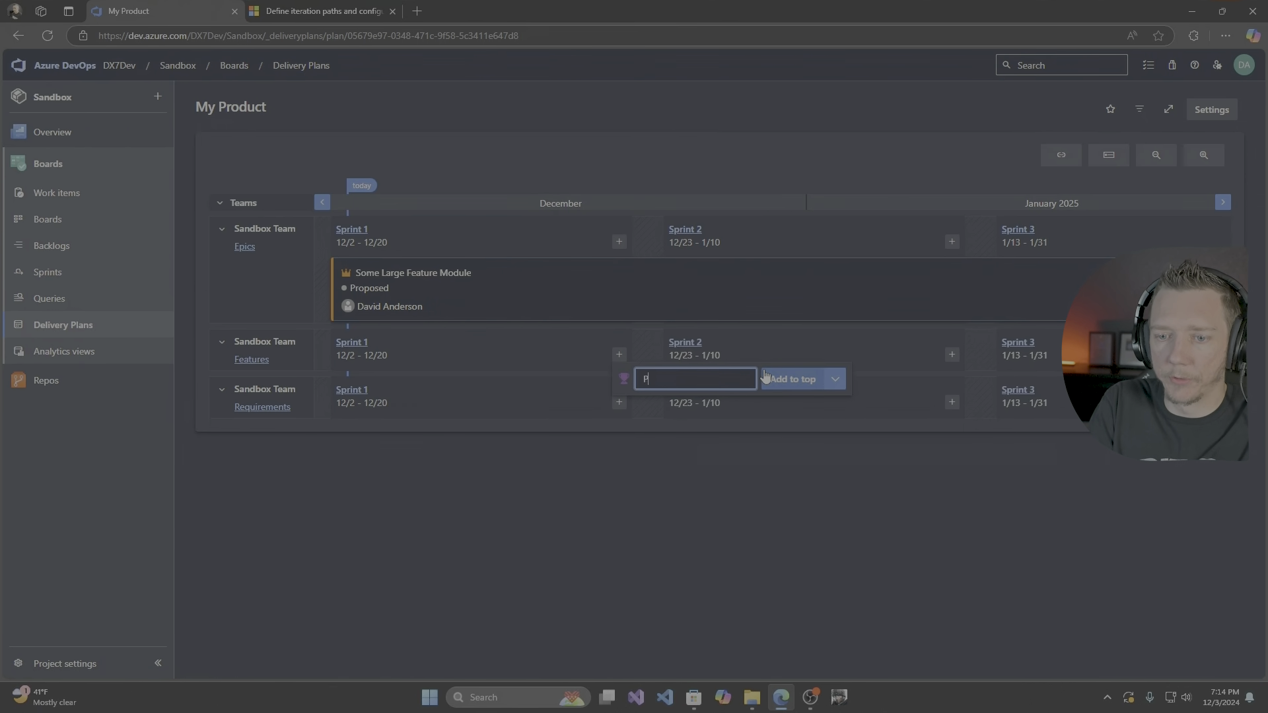
text(Print Button)
click(765, 378)
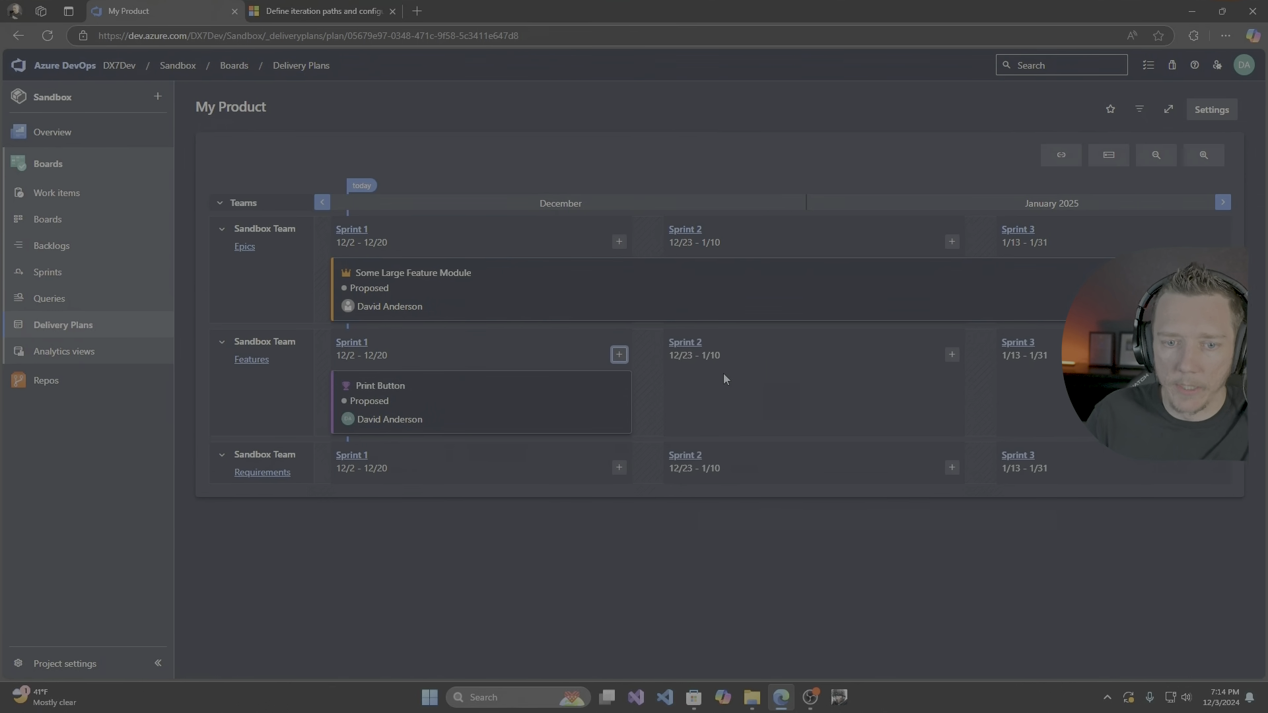
click(620, 354)
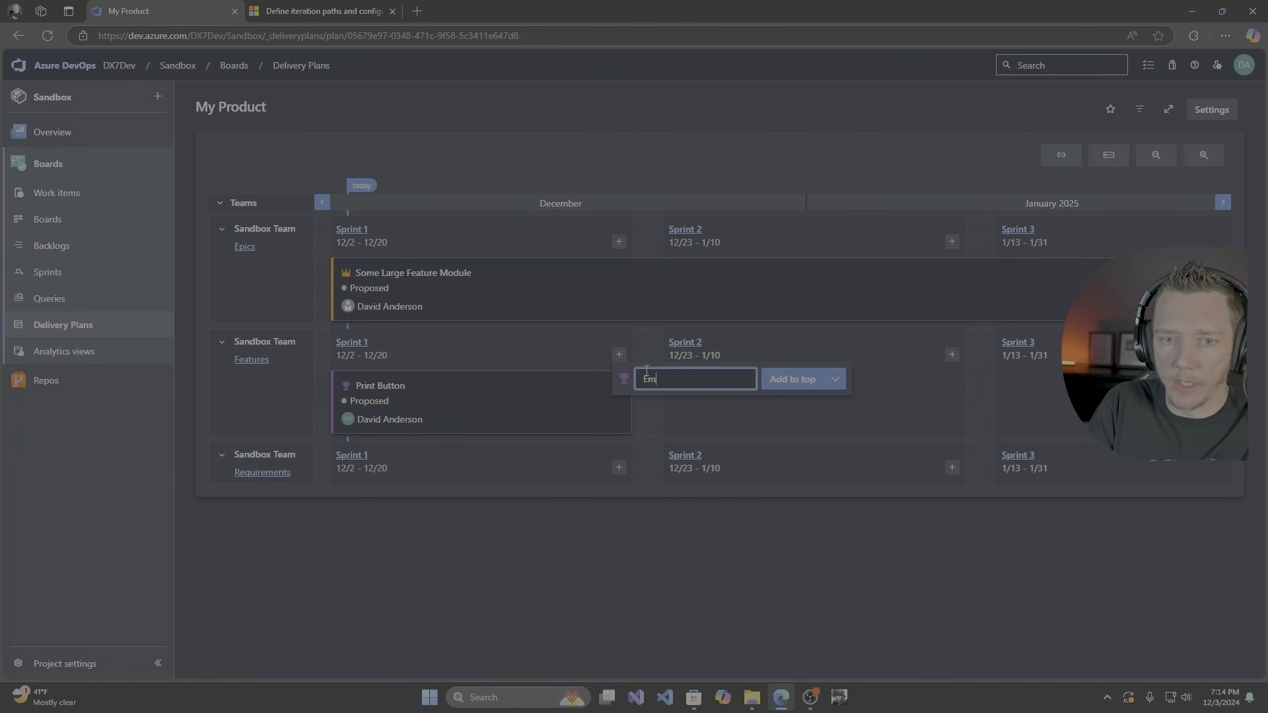
text(Email Button)
key(Return)
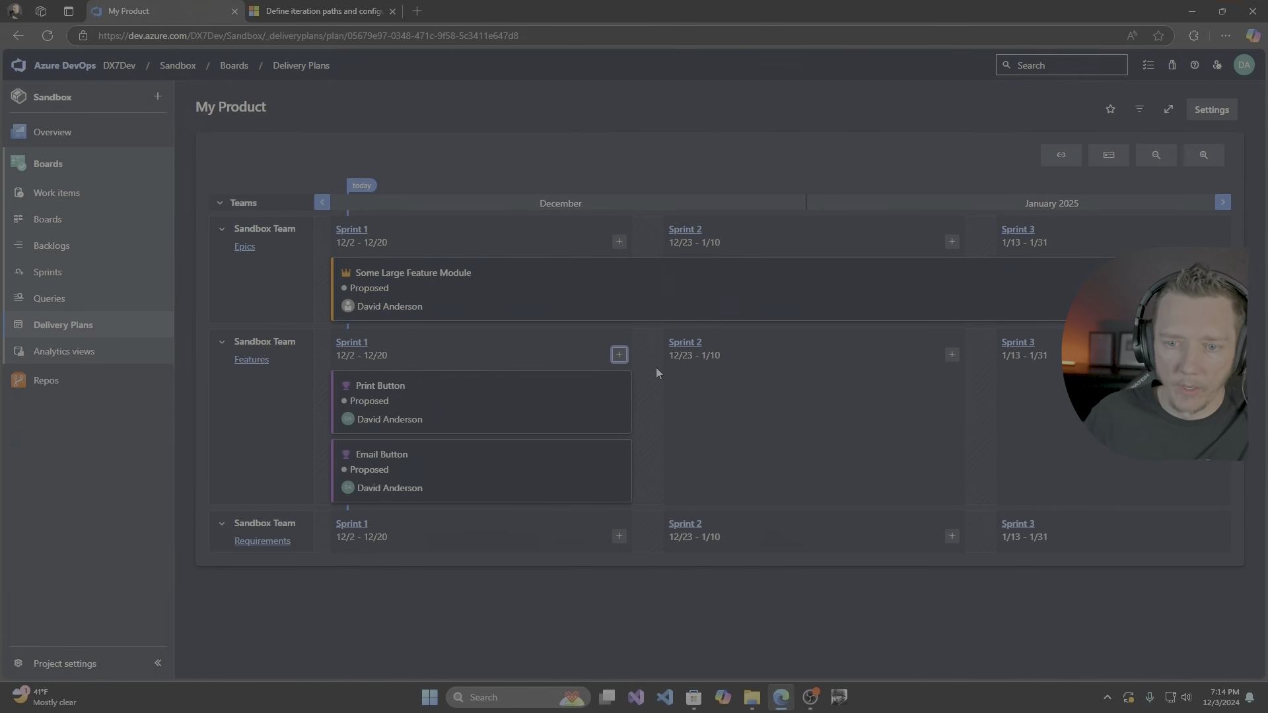
click(619, 356)
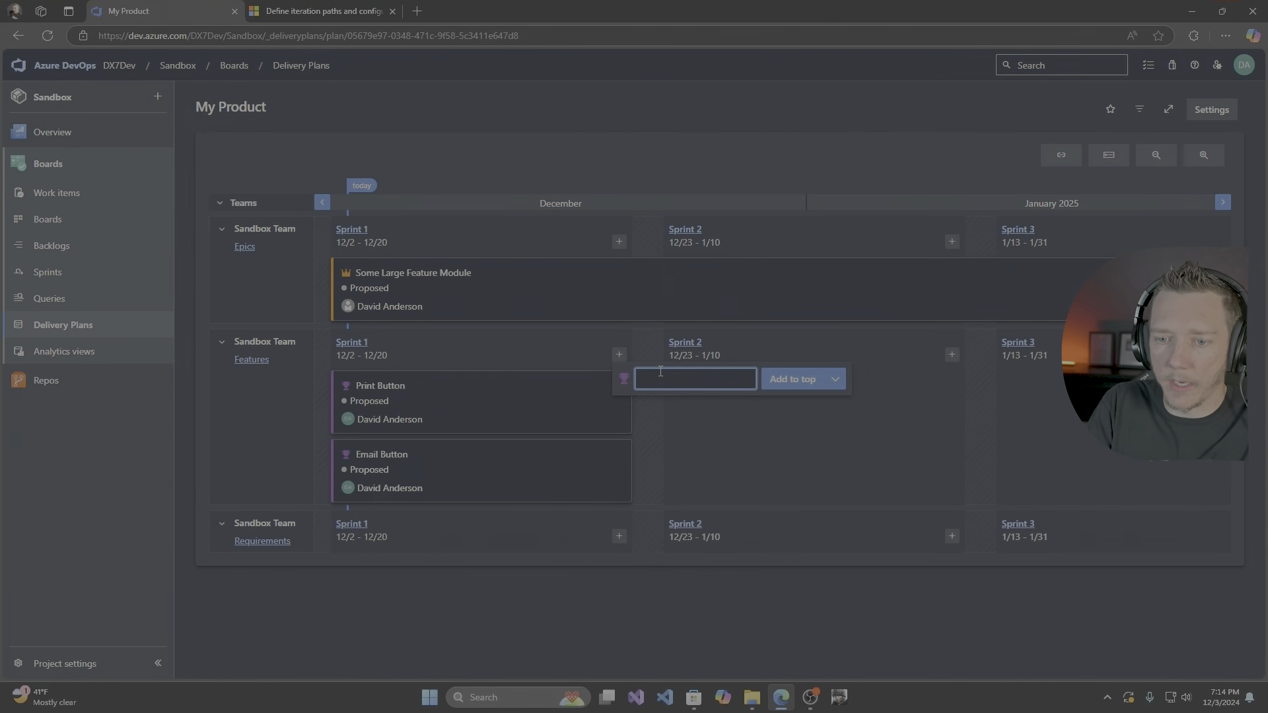
text(Distribution List)
key(Return)
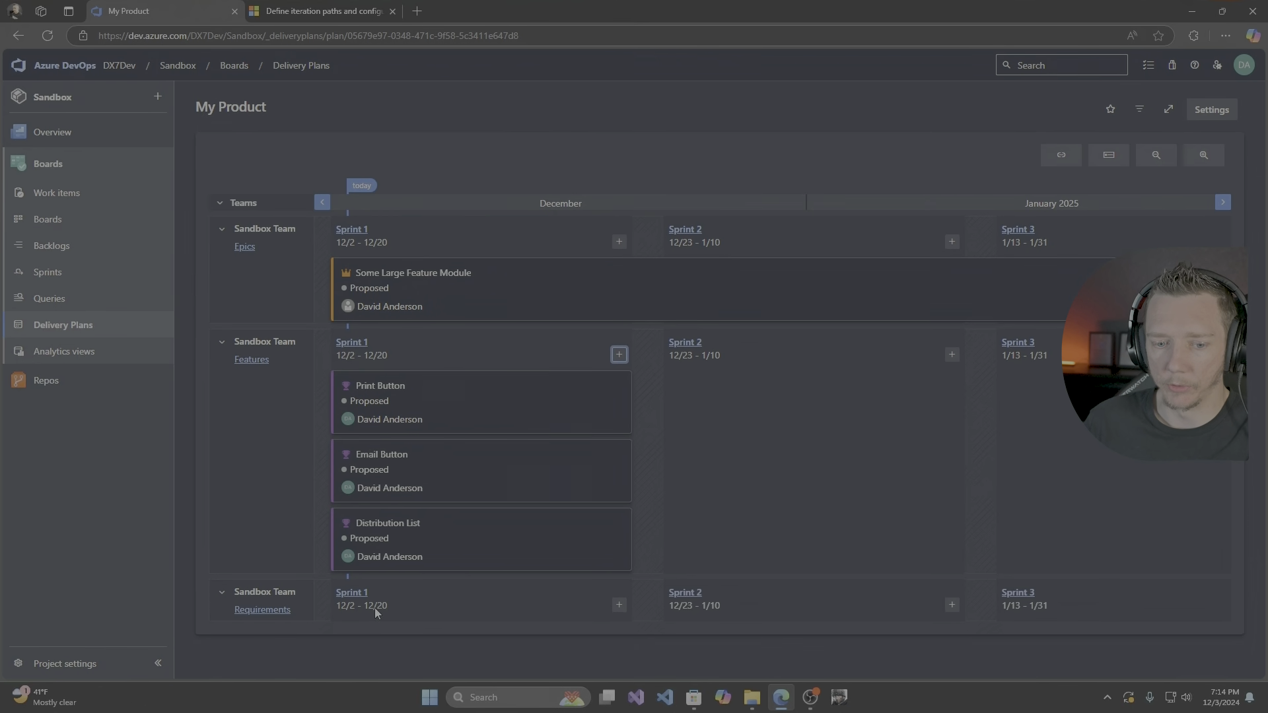
Set the effort of the Print Button and Email Button features to 1 each and save both.
click(426, 385)
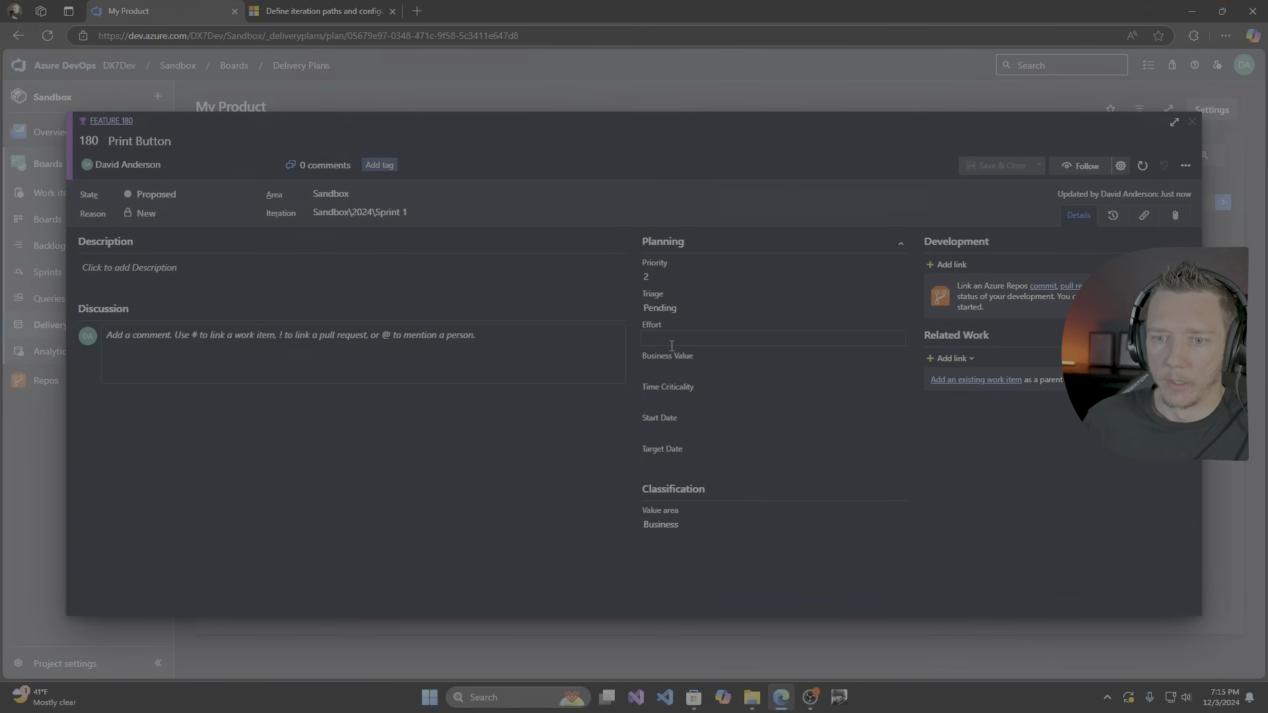
click(678, 335)
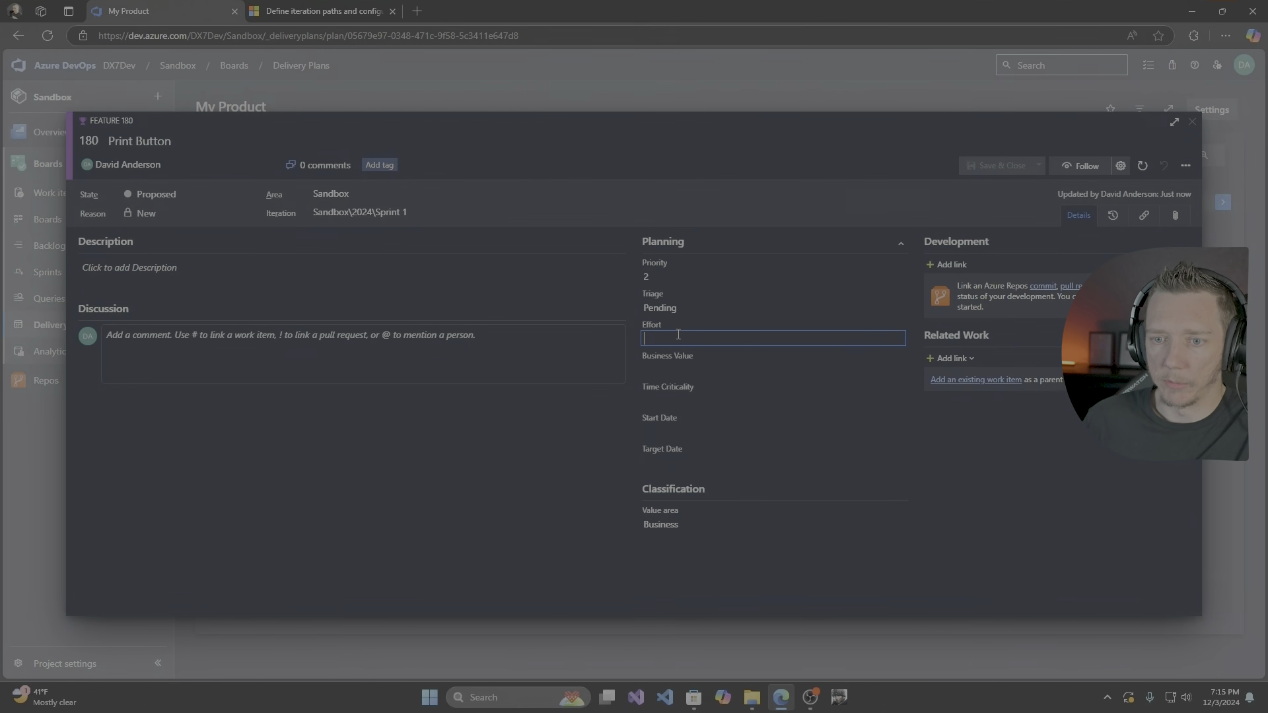
text(5)
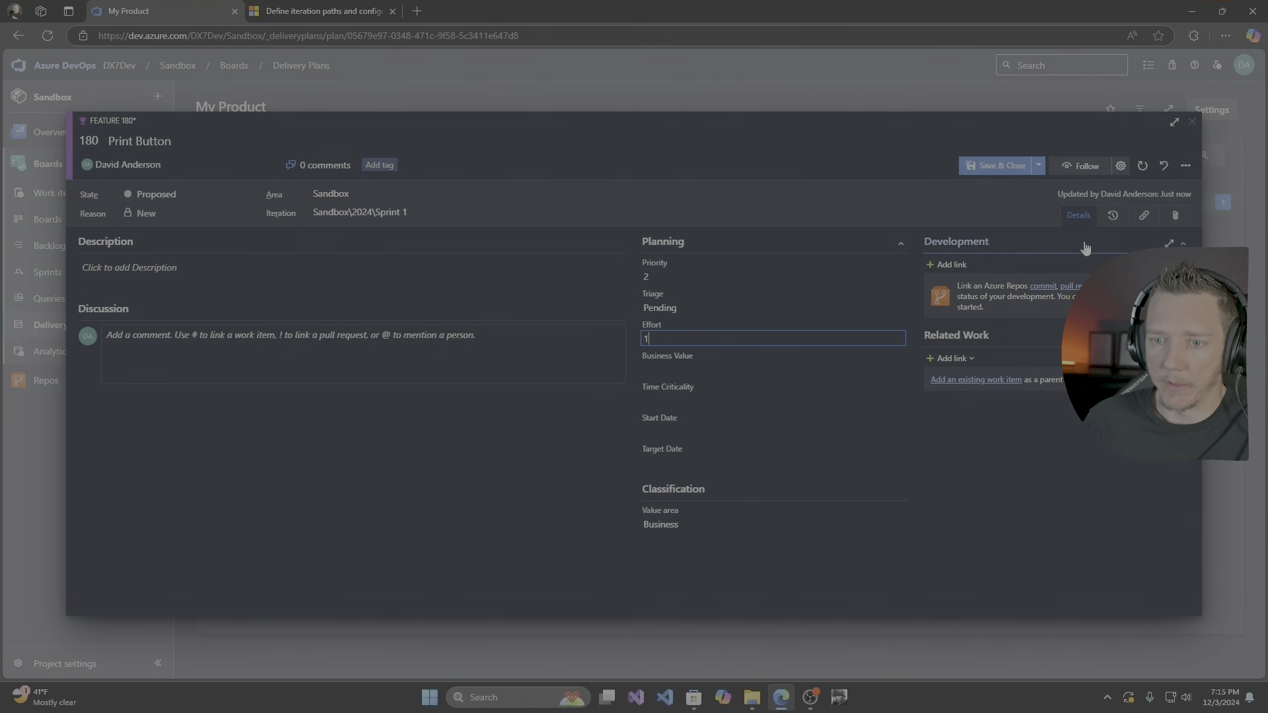
click(1010, 168)
click(380, 459)
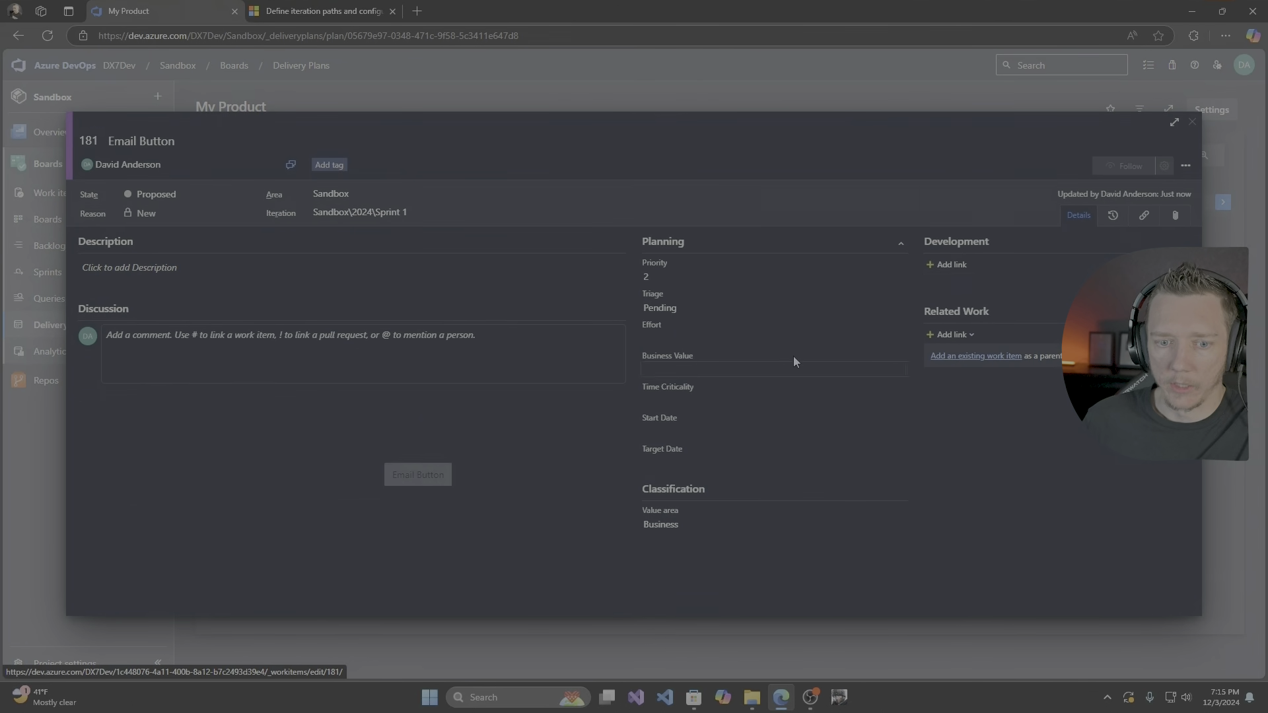
click(683, 336)
text(5)
click(998, 167)
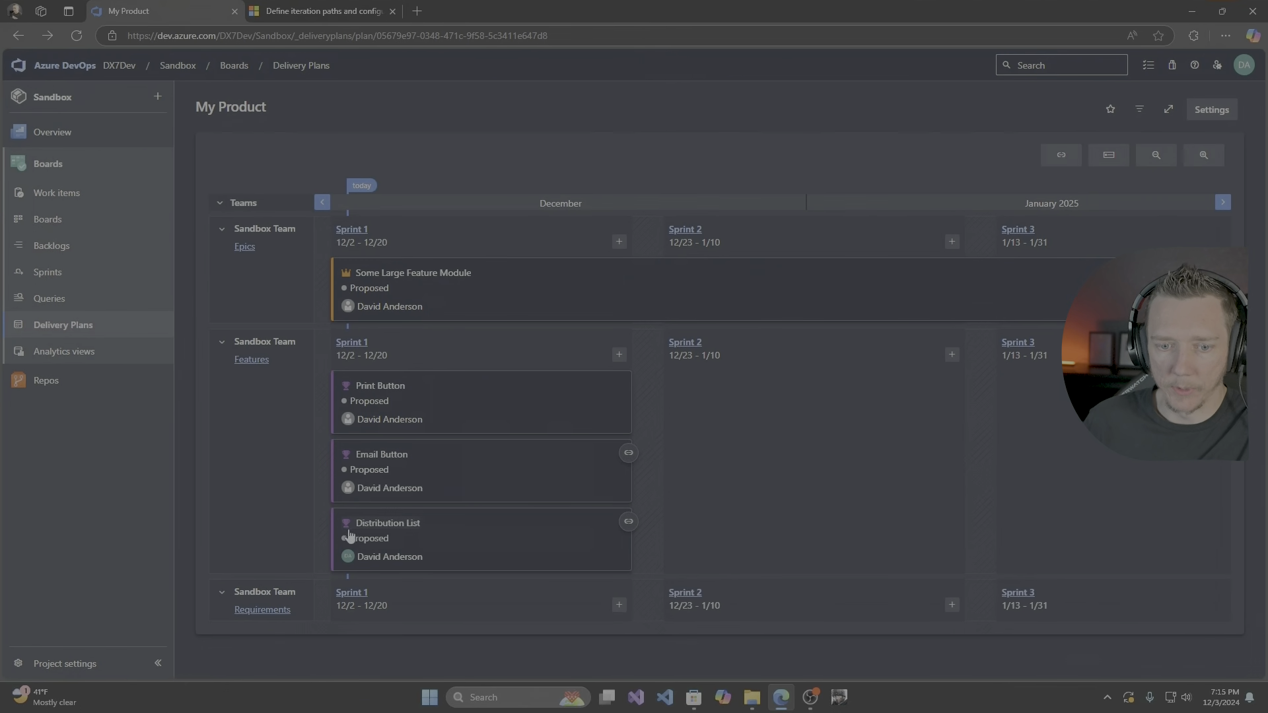
Set the effort of the Distribution List feature to 2 and save it.
click(388, 523)
click(679, 338)
text(2)
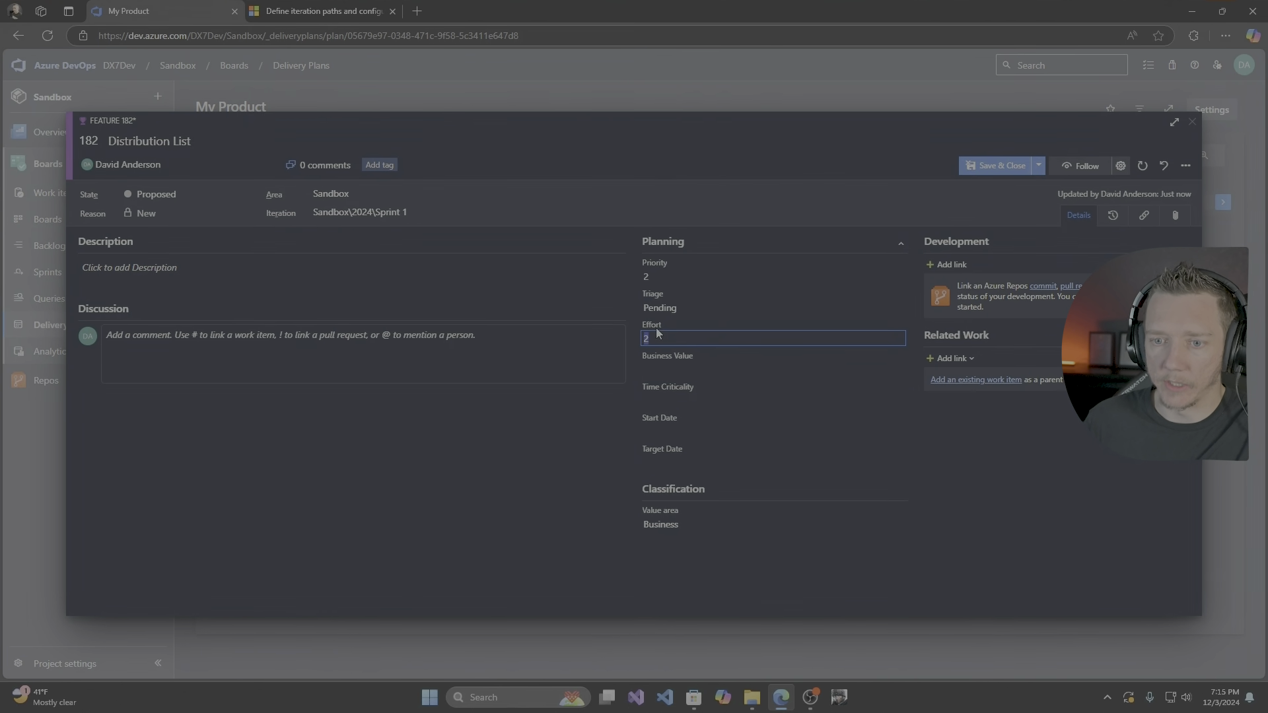
click(1003, 170)
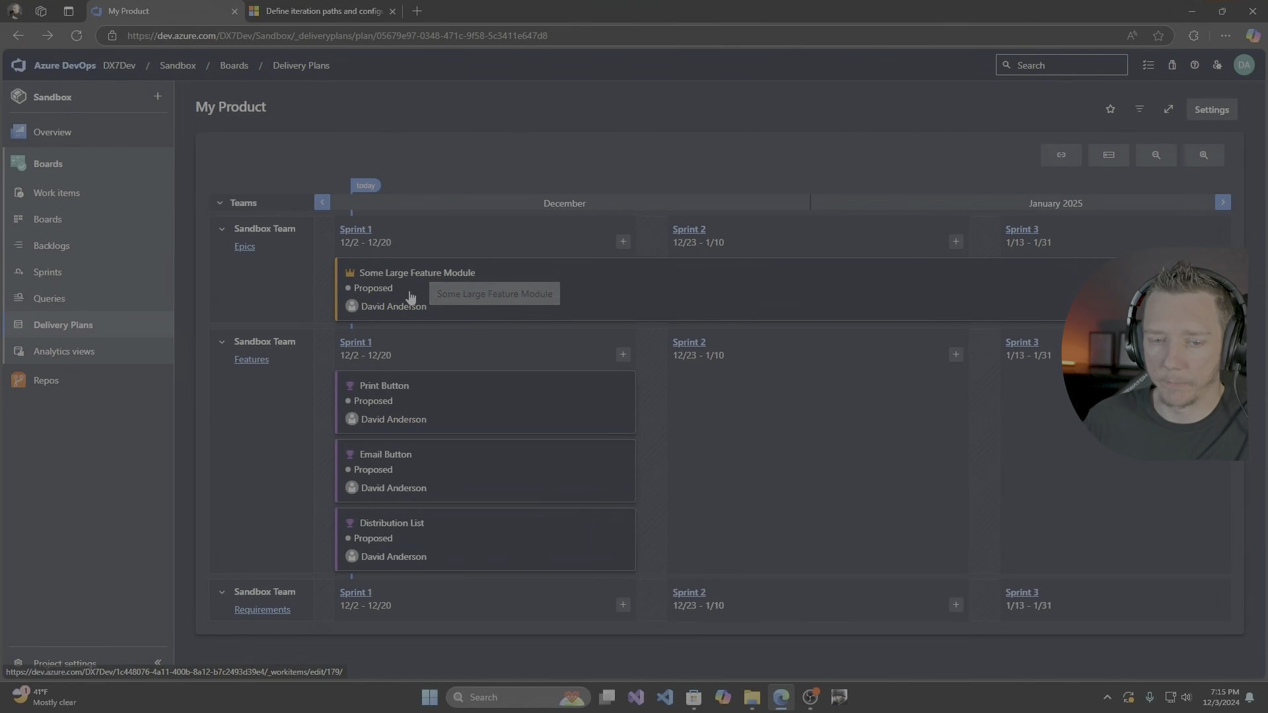
Extend the Distribution List feature on the timeline to span Sprint 1 through Sprint 2.
drag(907, 375, 978, 367)
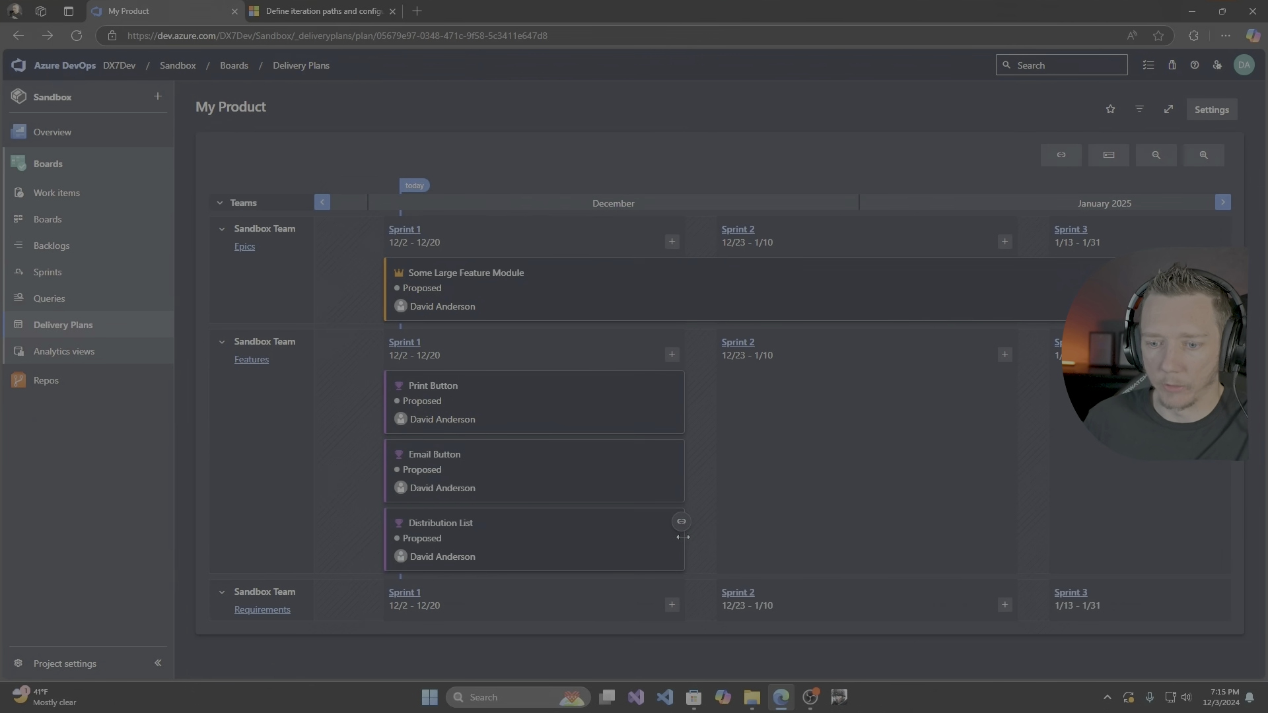
drag(683, 537, 861, 531)
drag(1018, 516, 1018, 516)
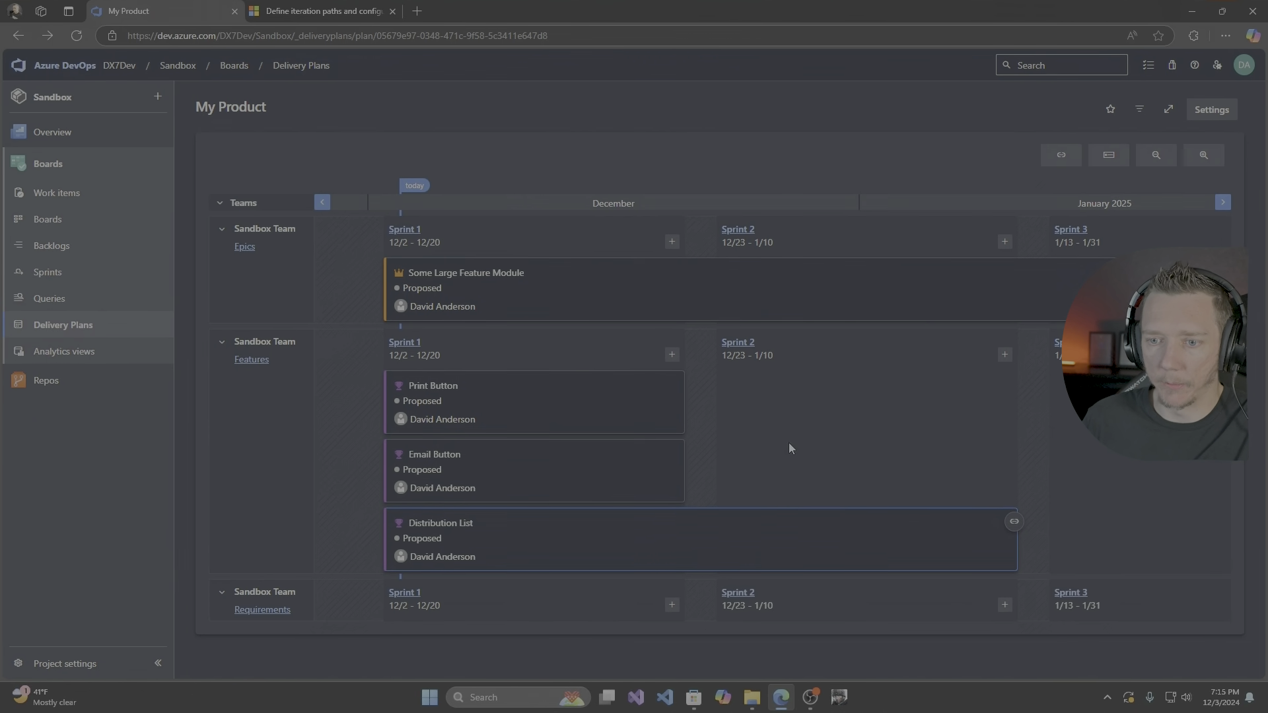
drag(961, 442, 899, 445)
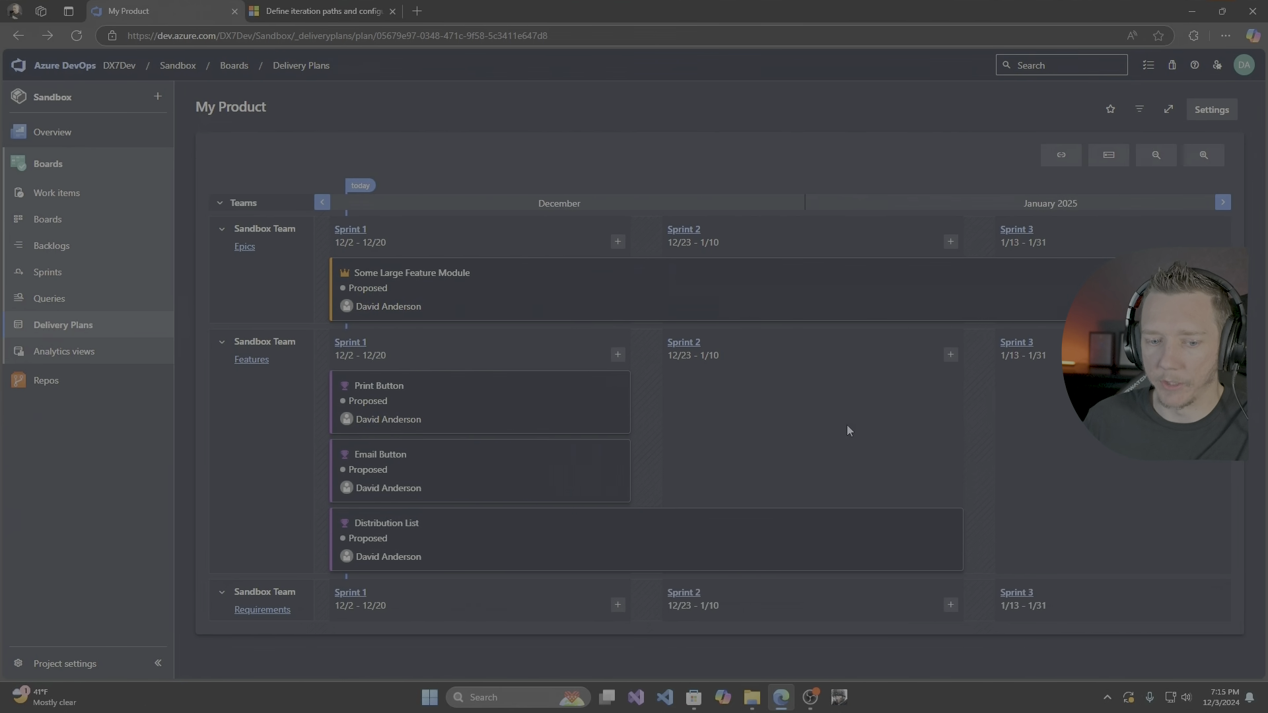
click(618, 605)
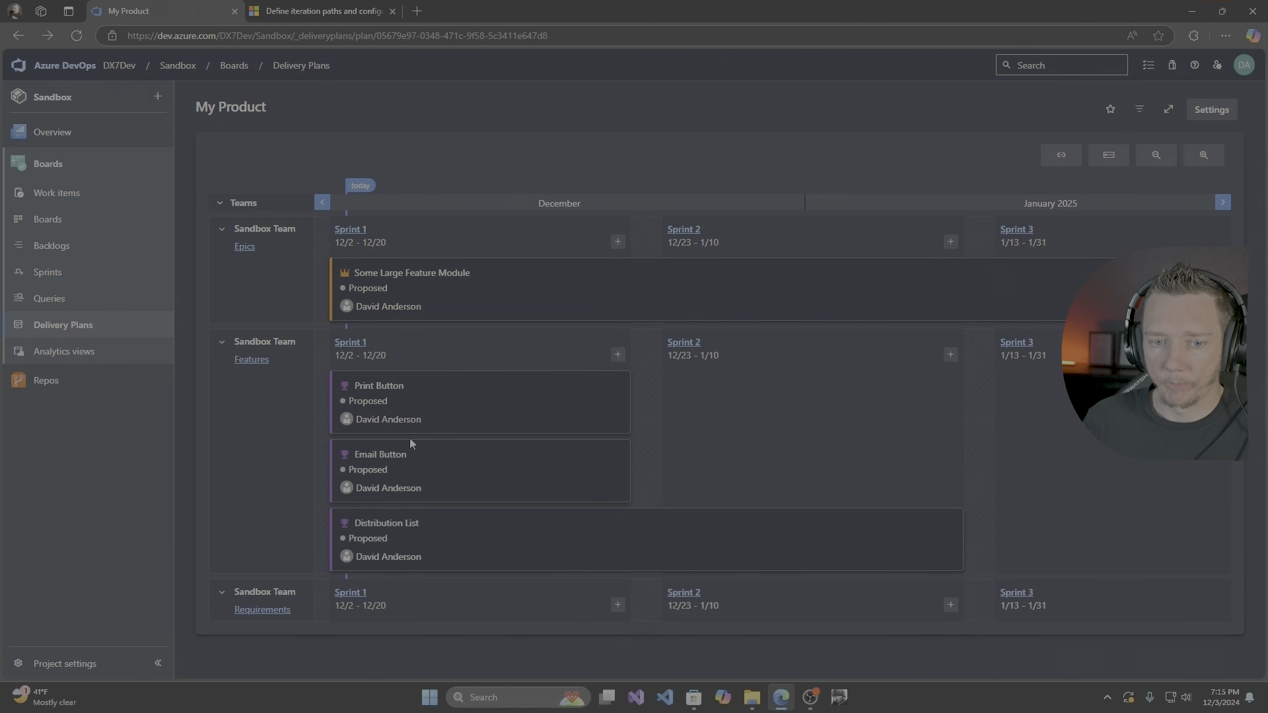
click(394, 386)
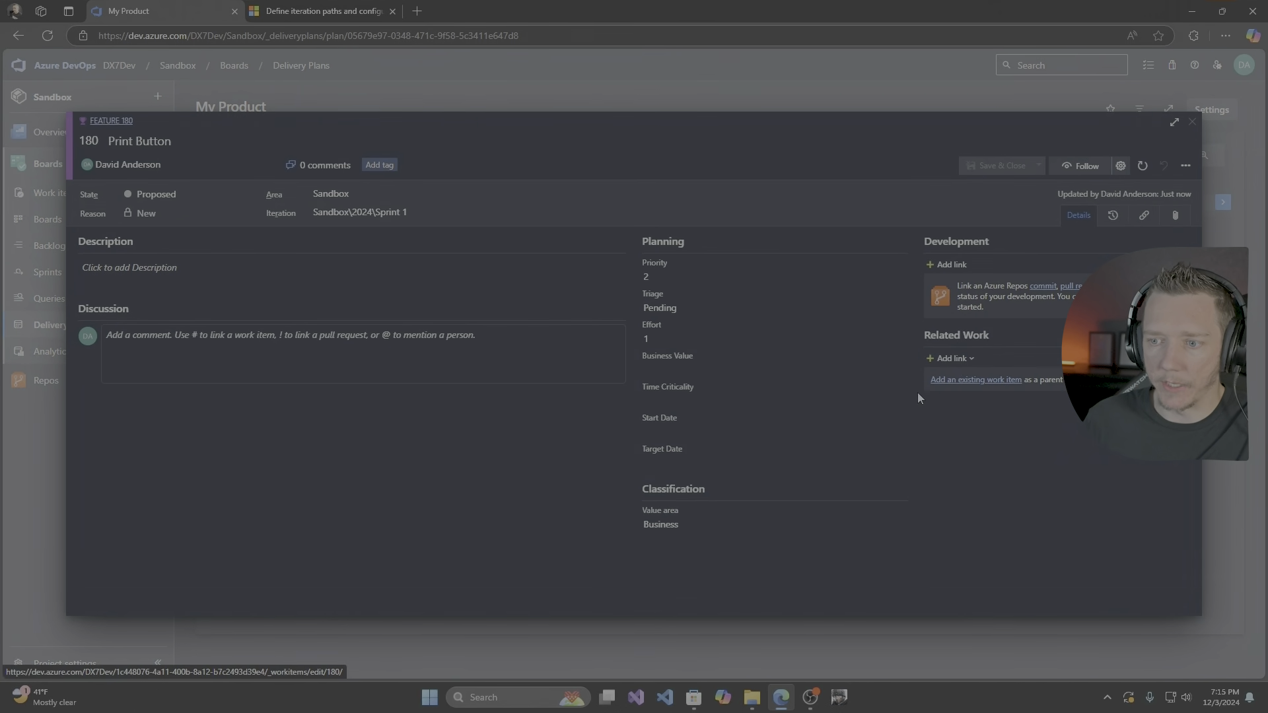
click(1192, 121)
Open the Sandbox Team backlog and show the Planning side pane.
click(53, 246)
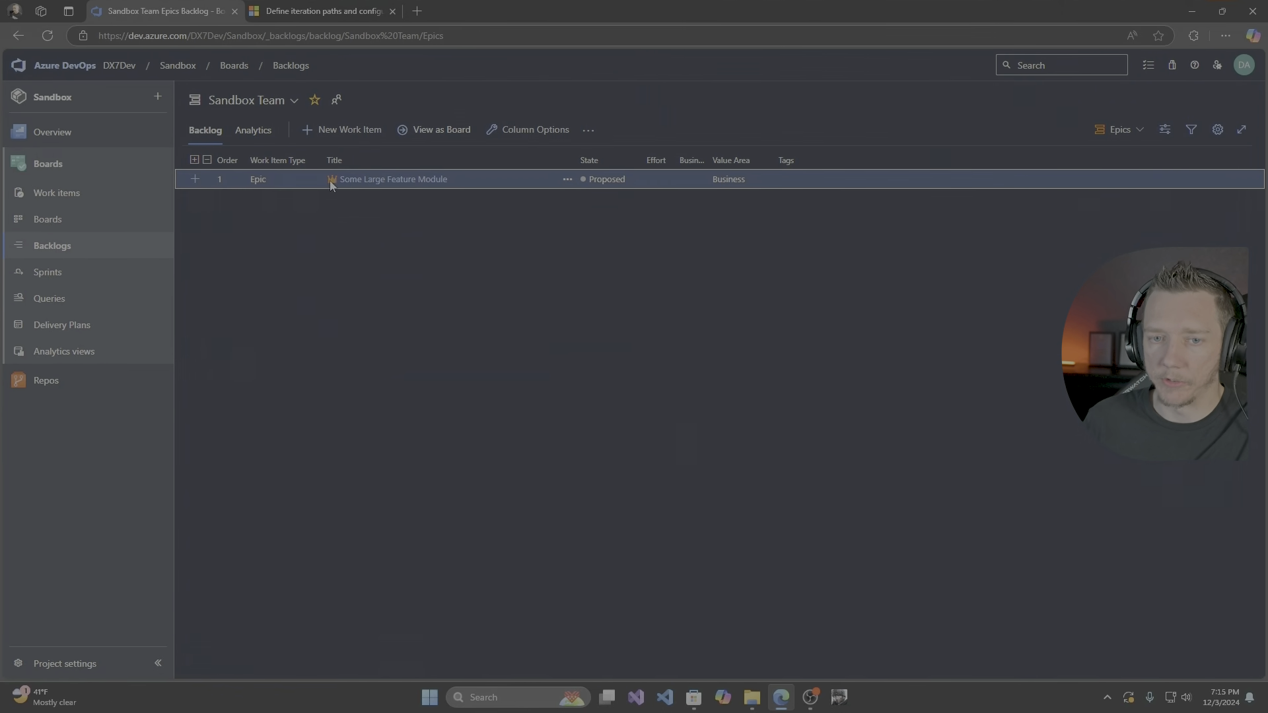
click(1130, 132)
click(1165, 130)
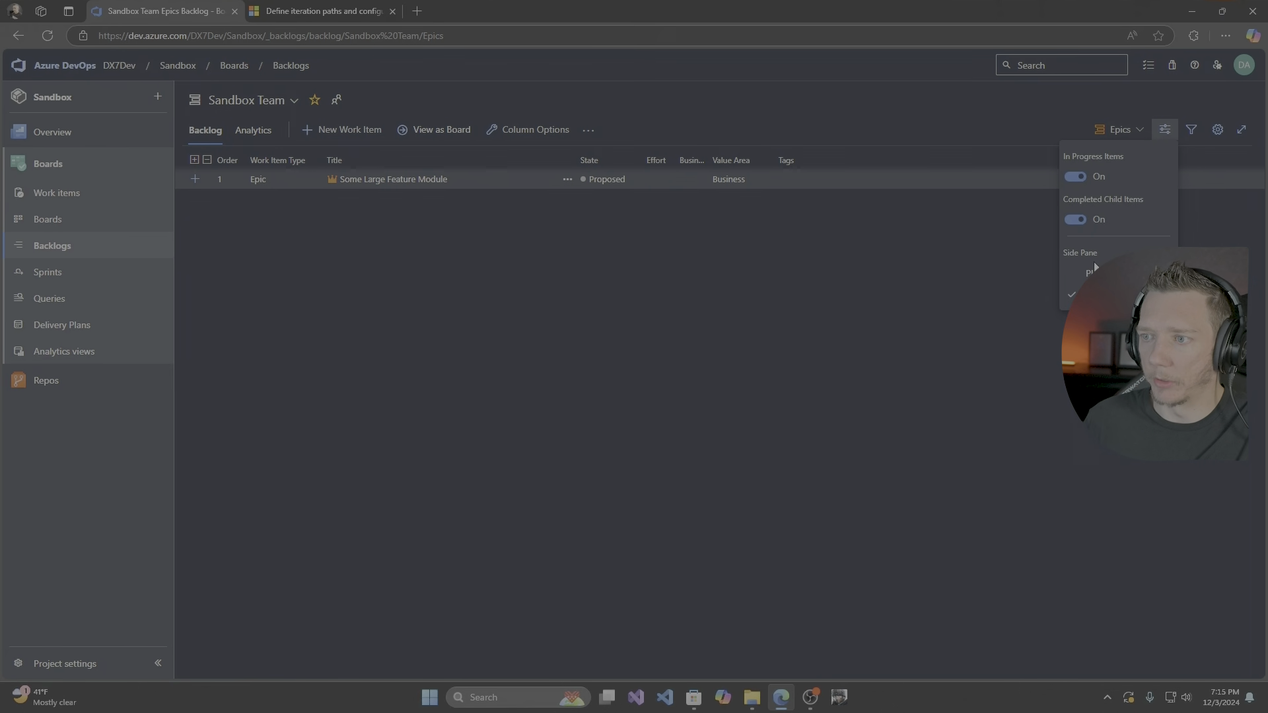
click(1096, 273)
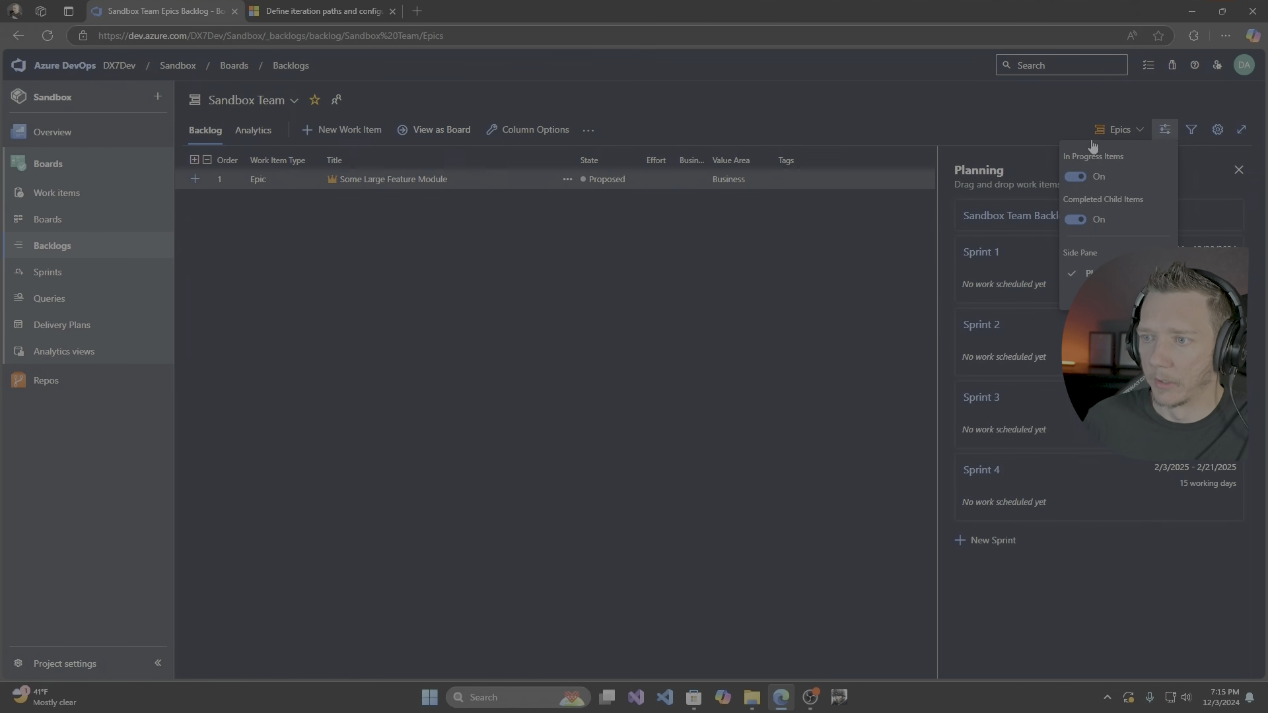
Switch the backlog level to Features and show the Mapping side pane with the team's epics.
click(1116, 130)
click(1087, 196)
click(1109, 129)
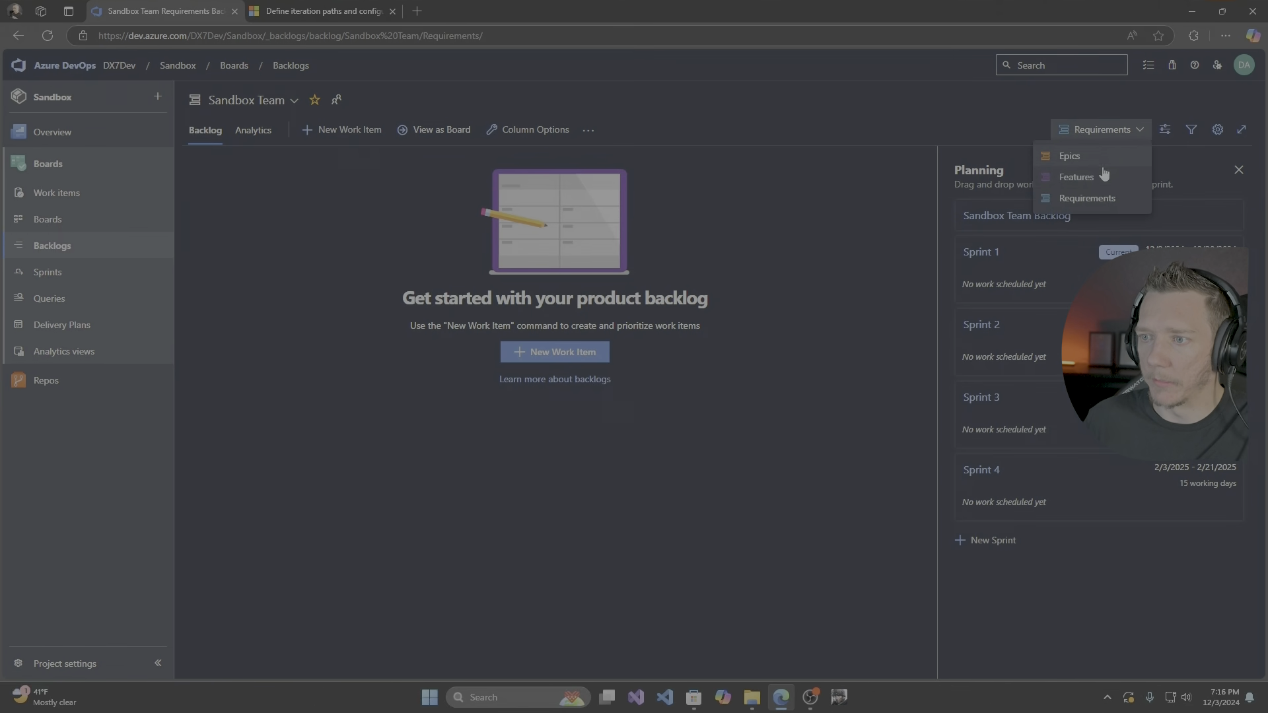
click(1086, 176)
click(1165, 130)
click(1096, 317)
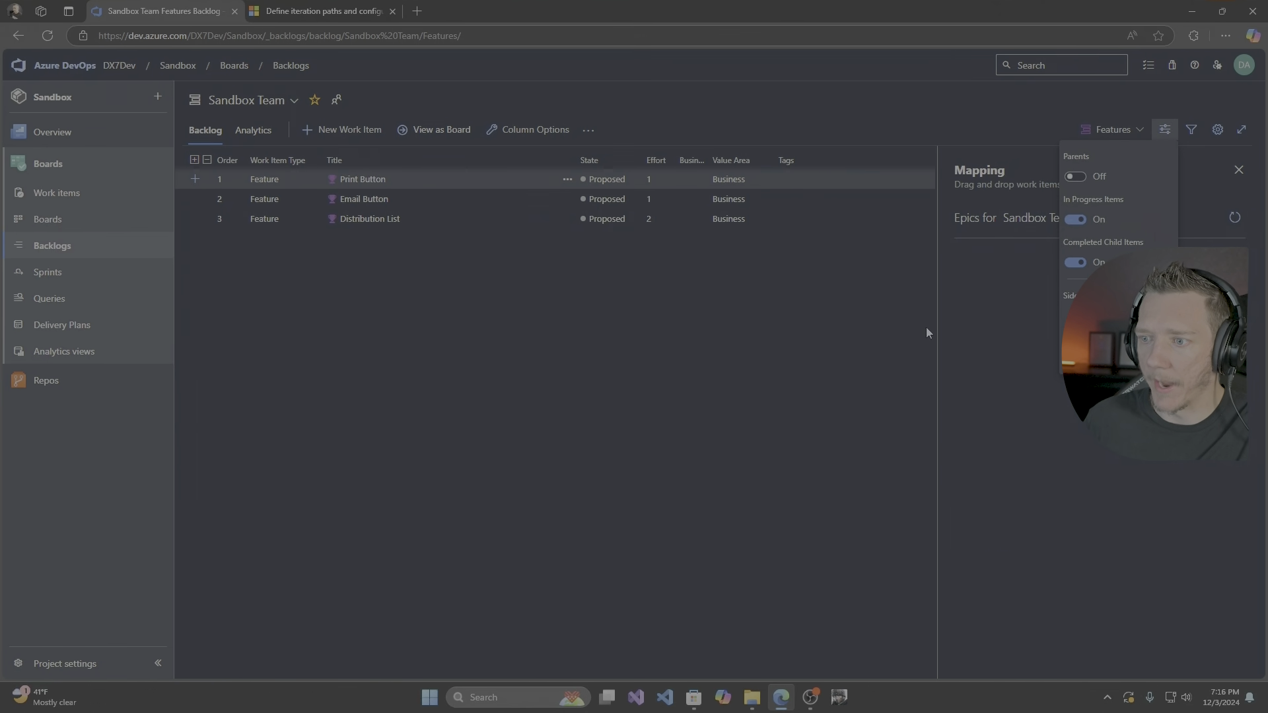
click(726, 310)
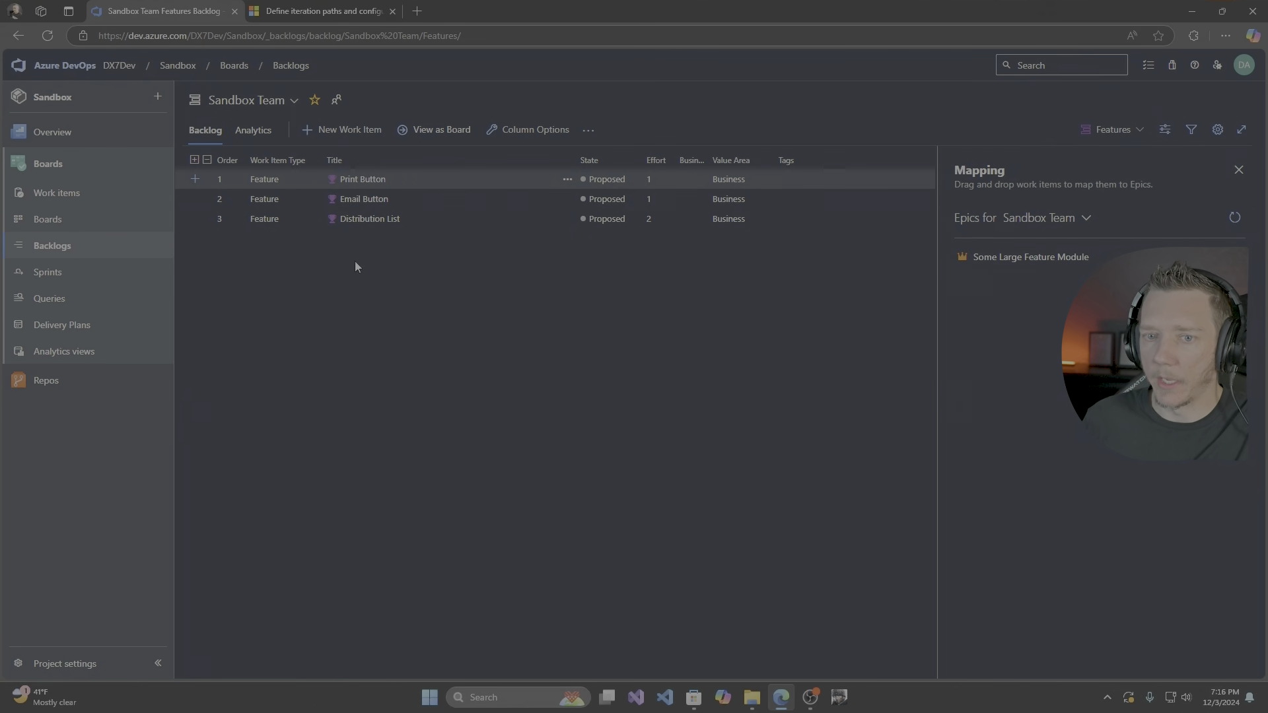
Map the Print Button, Email Button and Distribution List features to the Some Large Feature Module epic.
shift+click(461, 222)
drag(432, 195, 1025, 260)
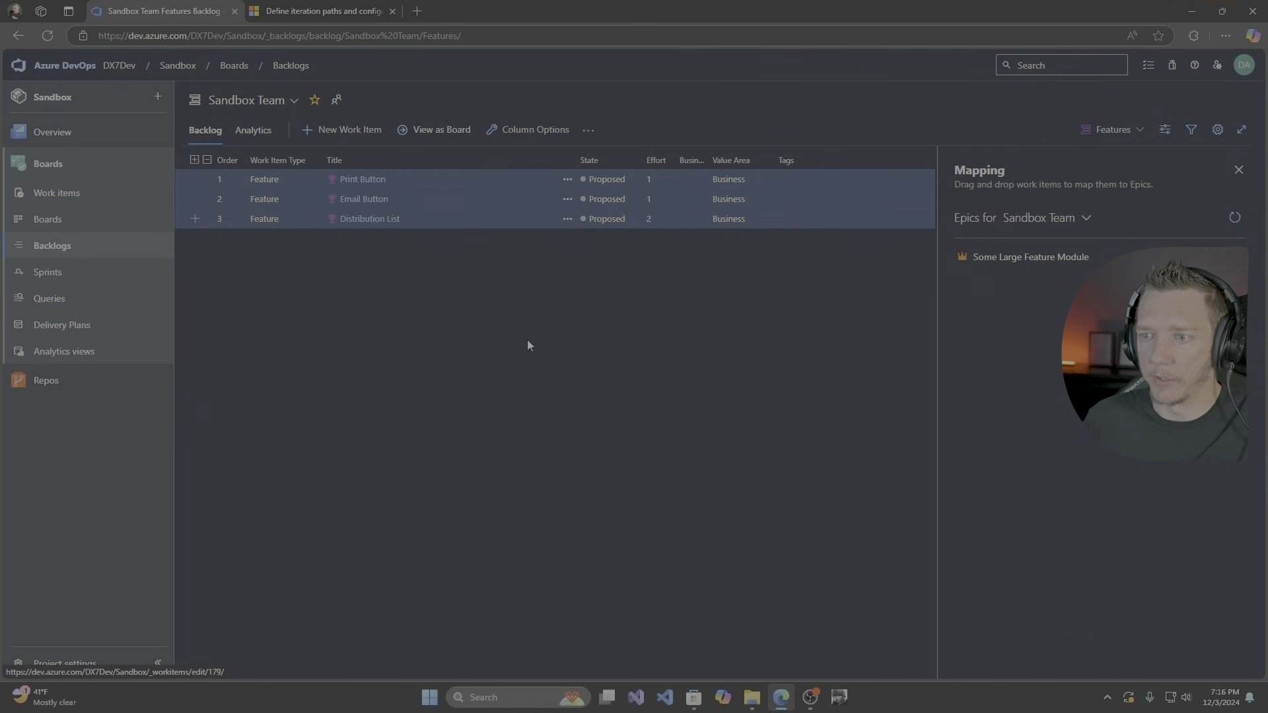
click(1101, 132)
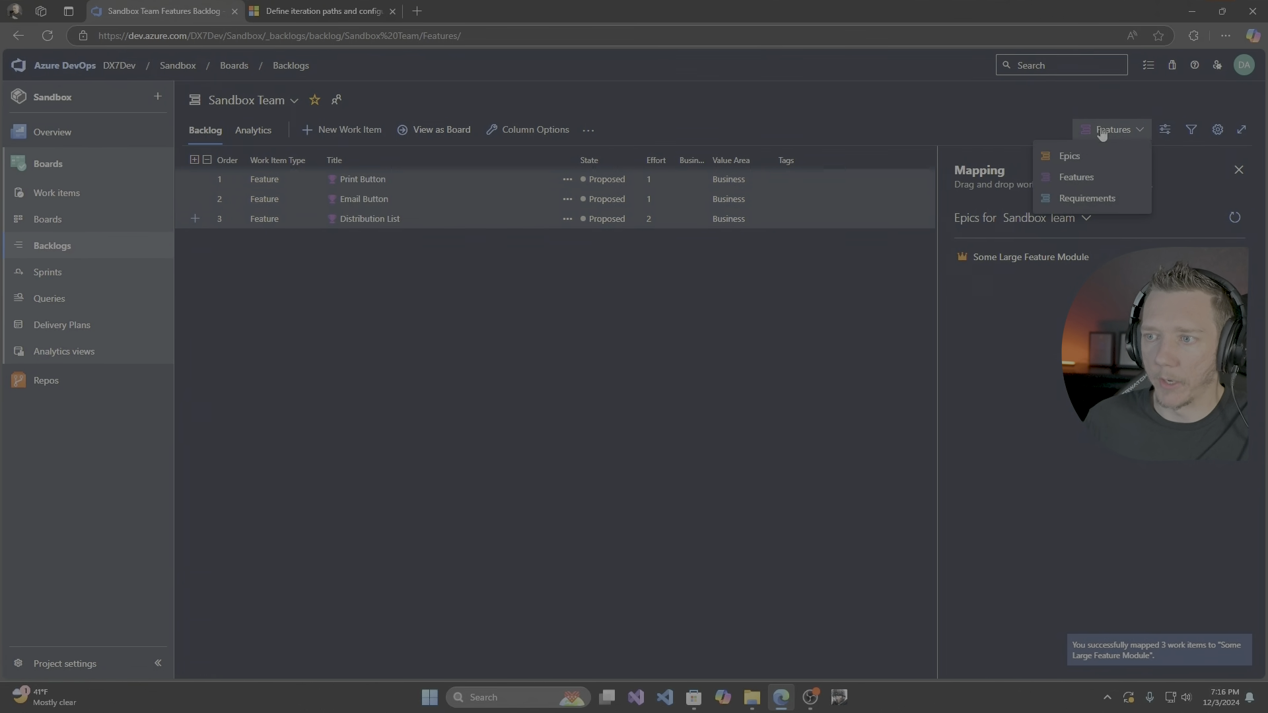
click(344, 371)
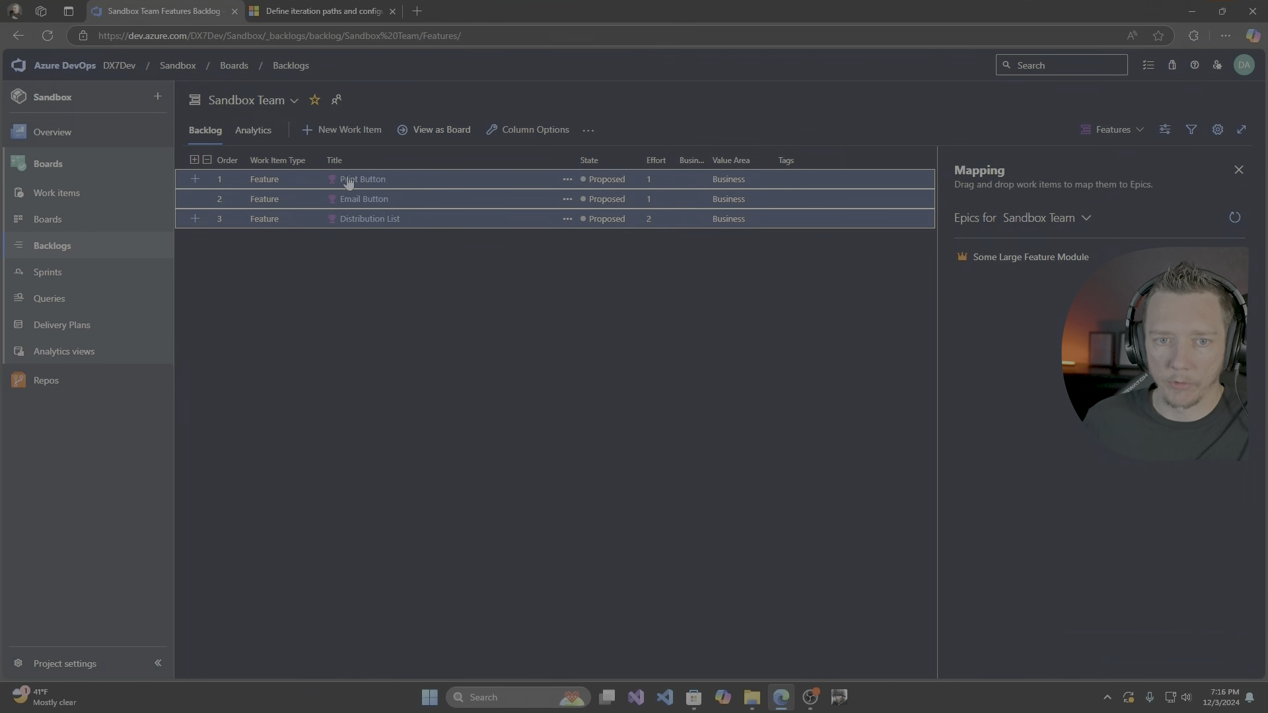
Add a requirement titled "Domain Model" under the Print Button feature and save it.
click(326, 181)
click(195, 180)
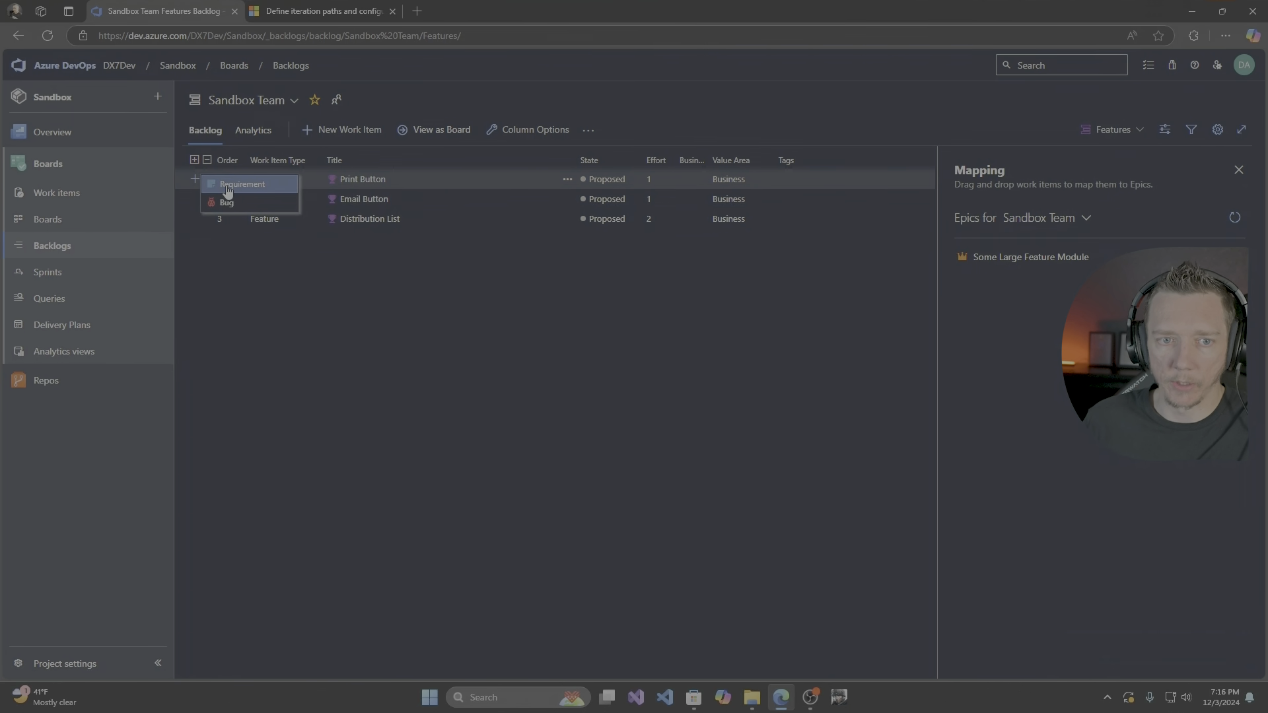
click(228, 186)
text(Domain Model)
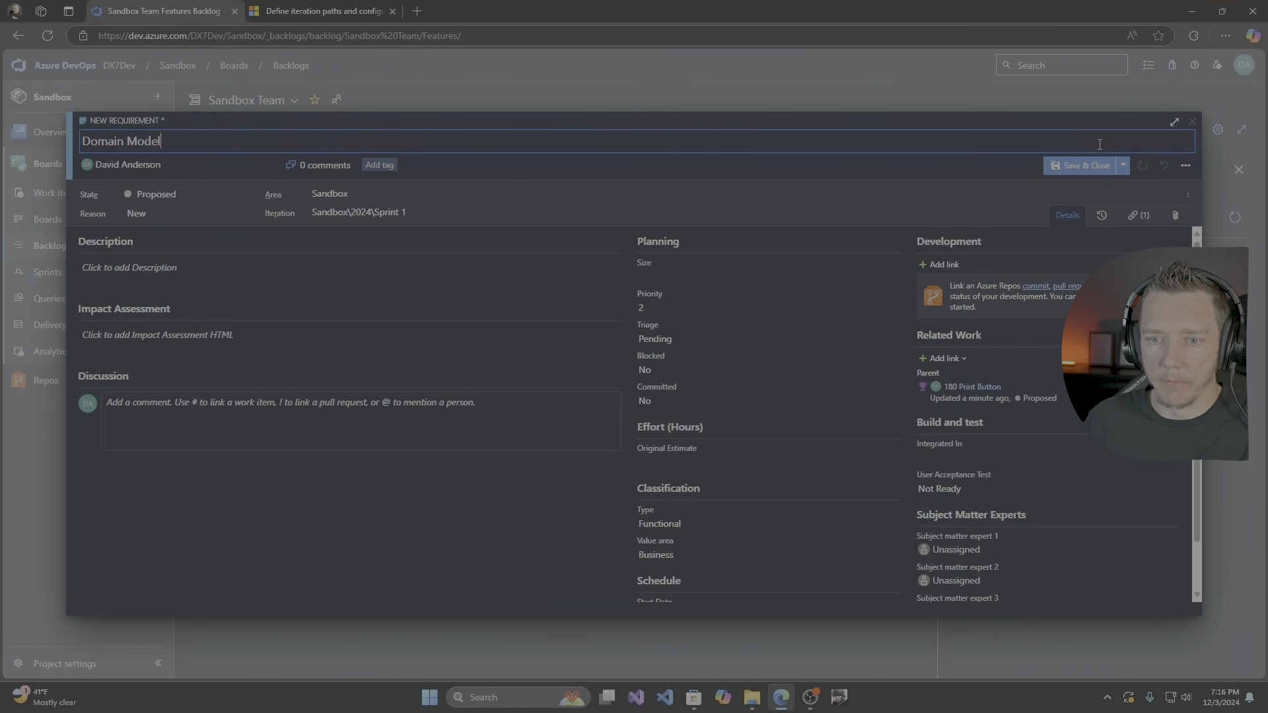
click(1083, 165)
Add a requirement titled "POST Web API" under the Print Button feature and save it.
click(196, 180)
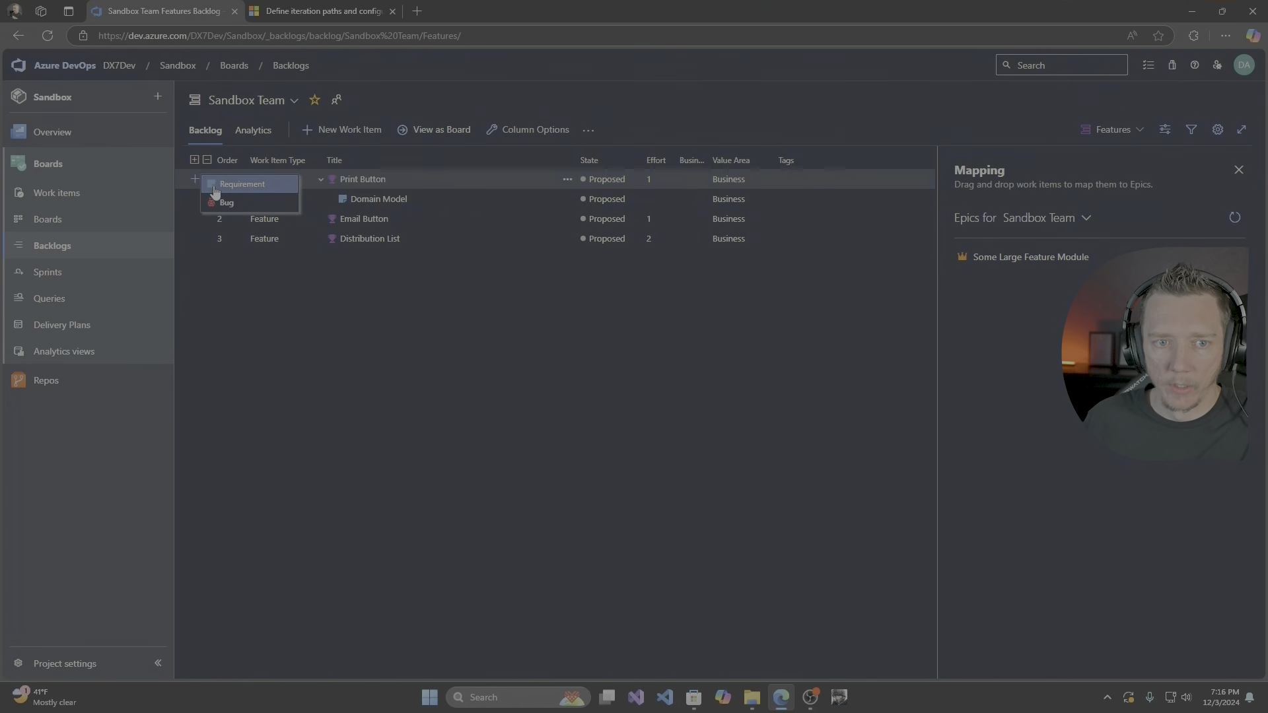
click(214, 188)
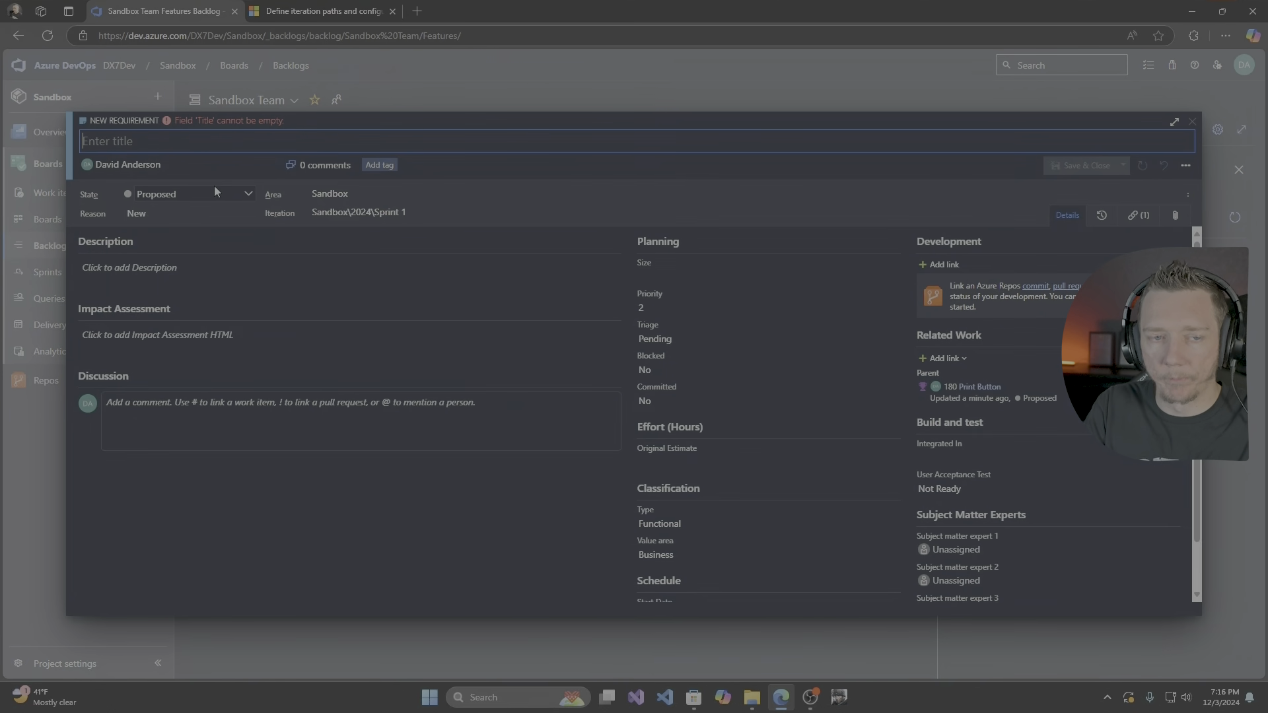
text(POST W)
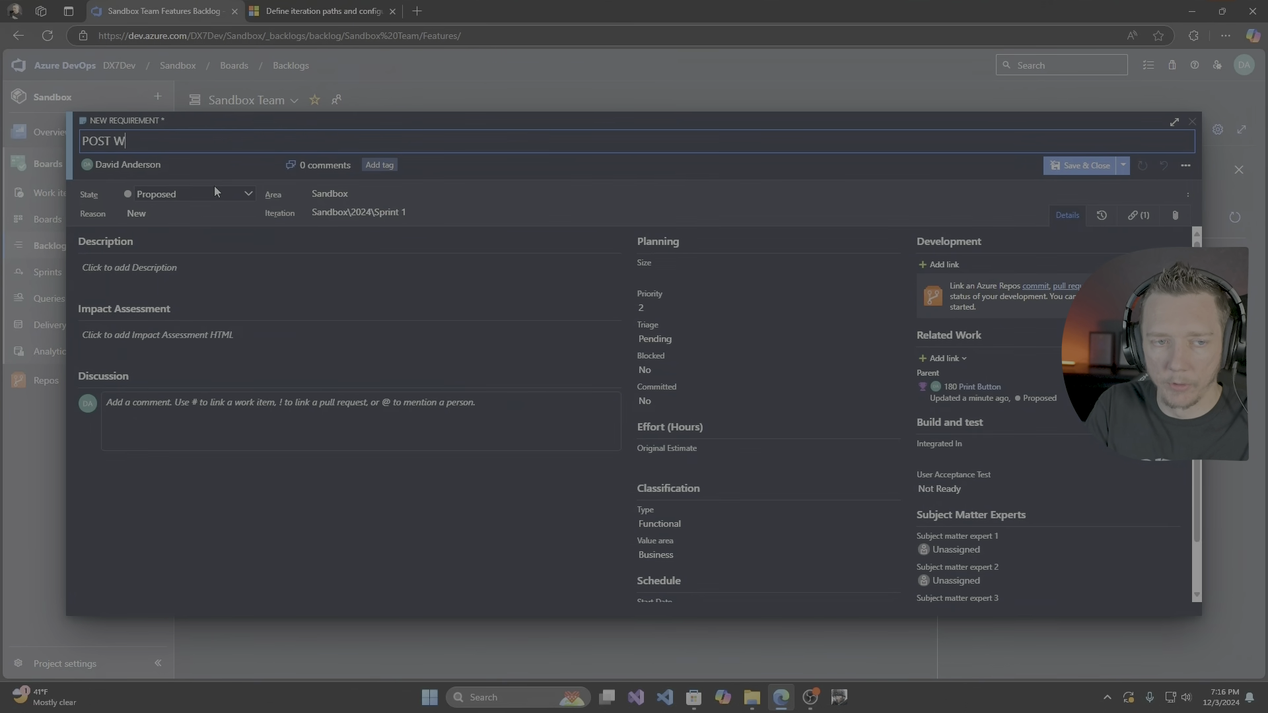
text(eb API)
click(1076, 165)
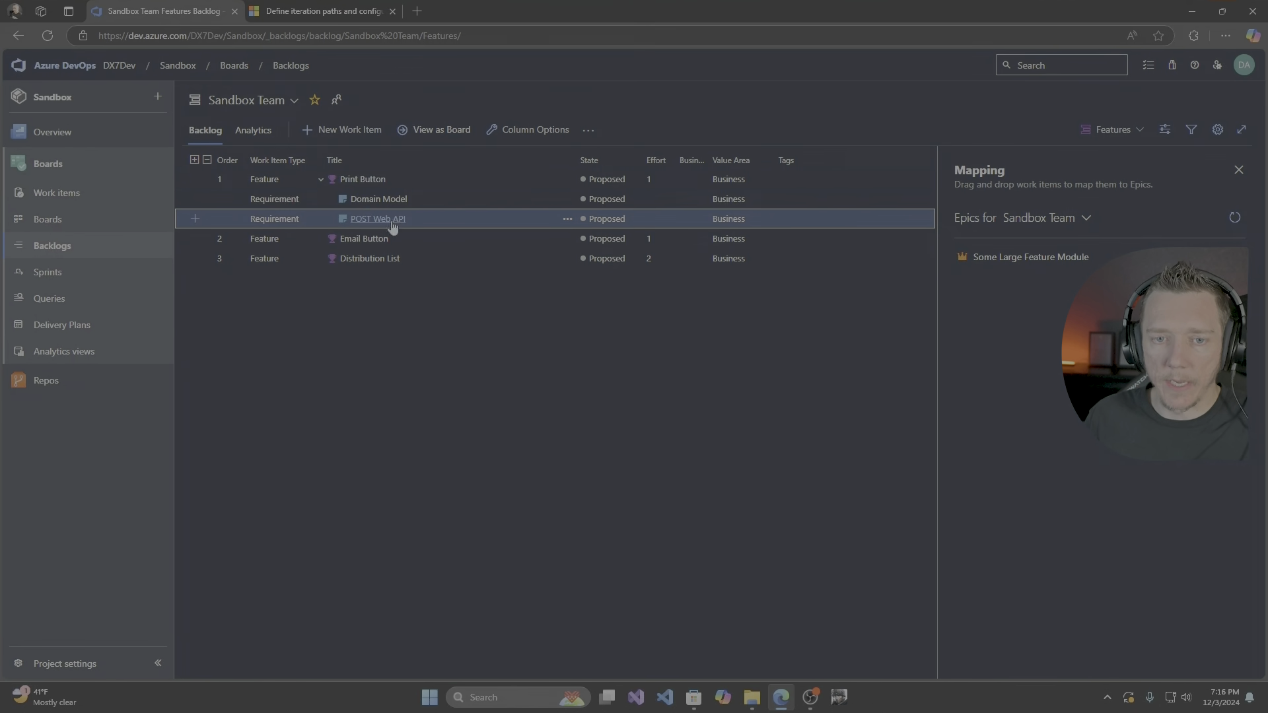
Review the Domain Model requirement's details and add a "Letter Composition" requirement under the Print Button feature.
click(379, 199)
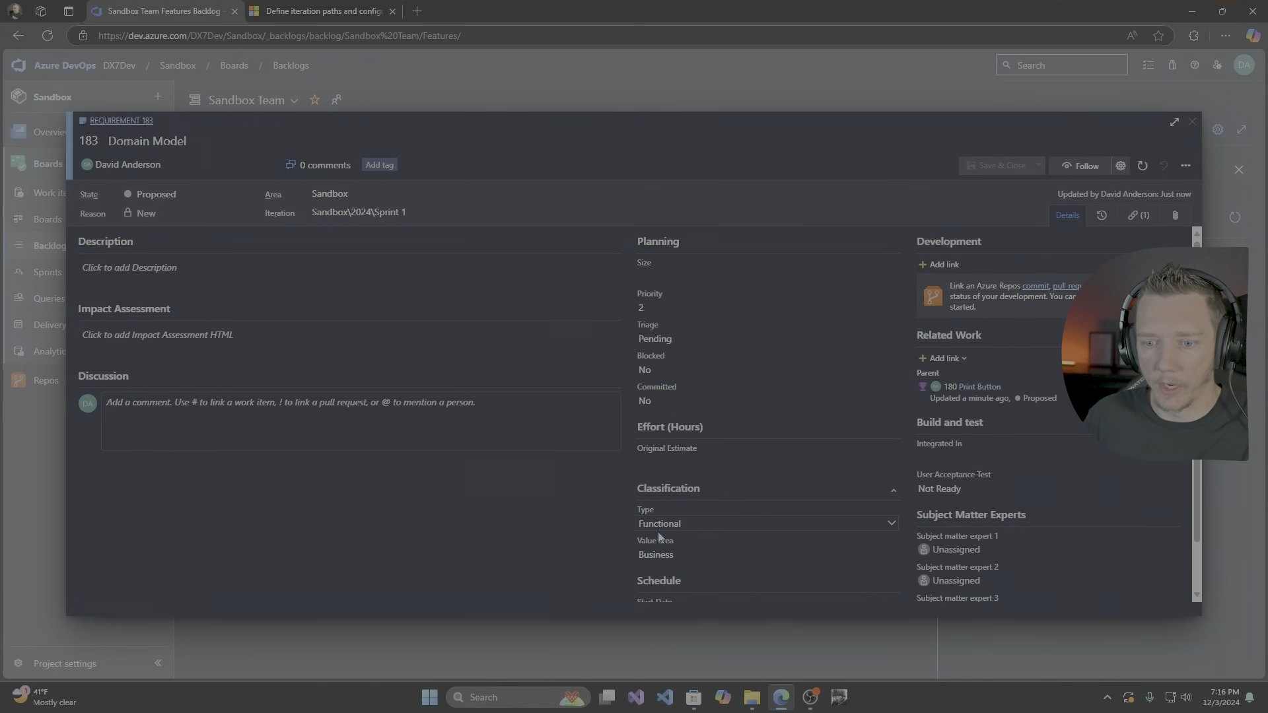
click(1207, 114)
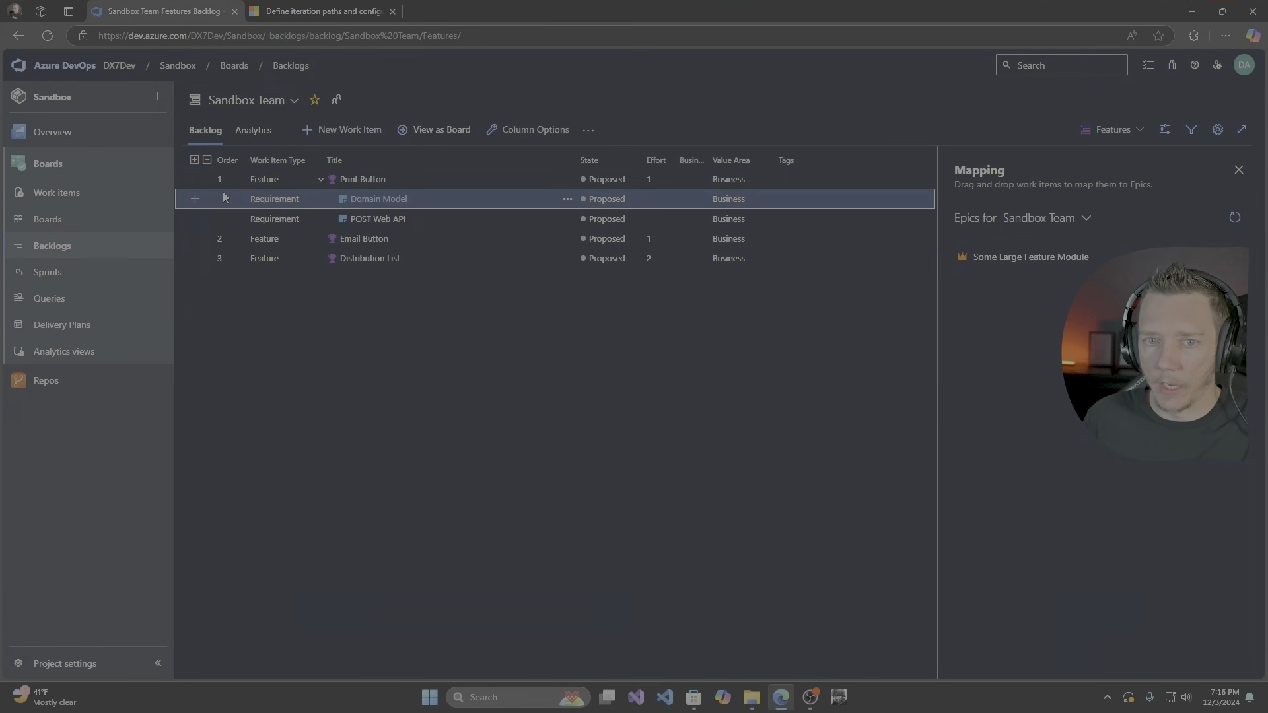
click(195, 179)
click(234, 189)
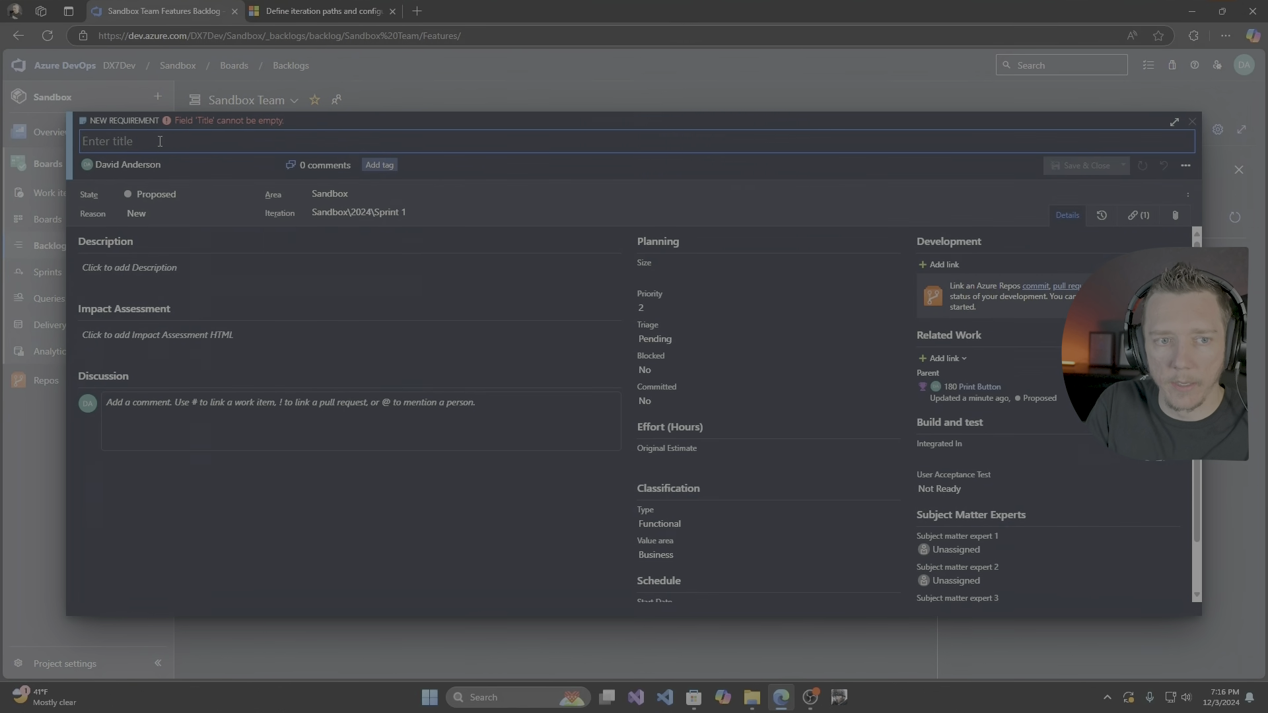
text(Letter)
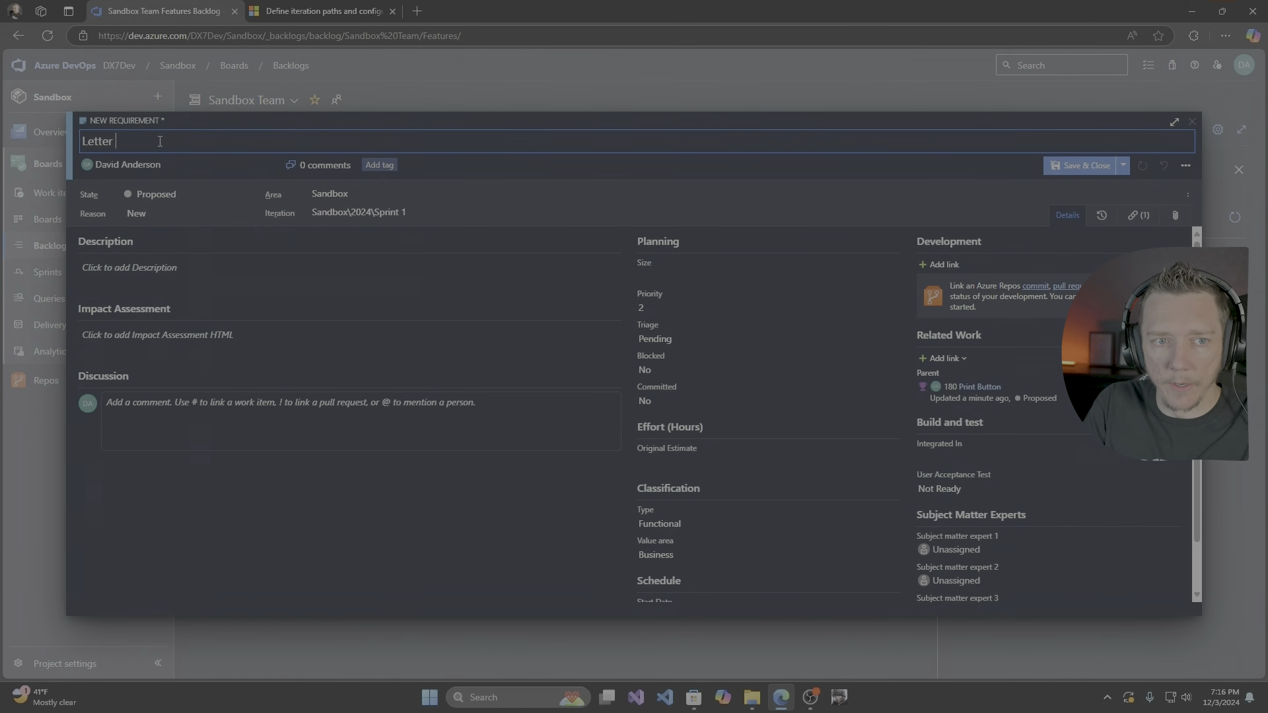
key(ctrl+s)
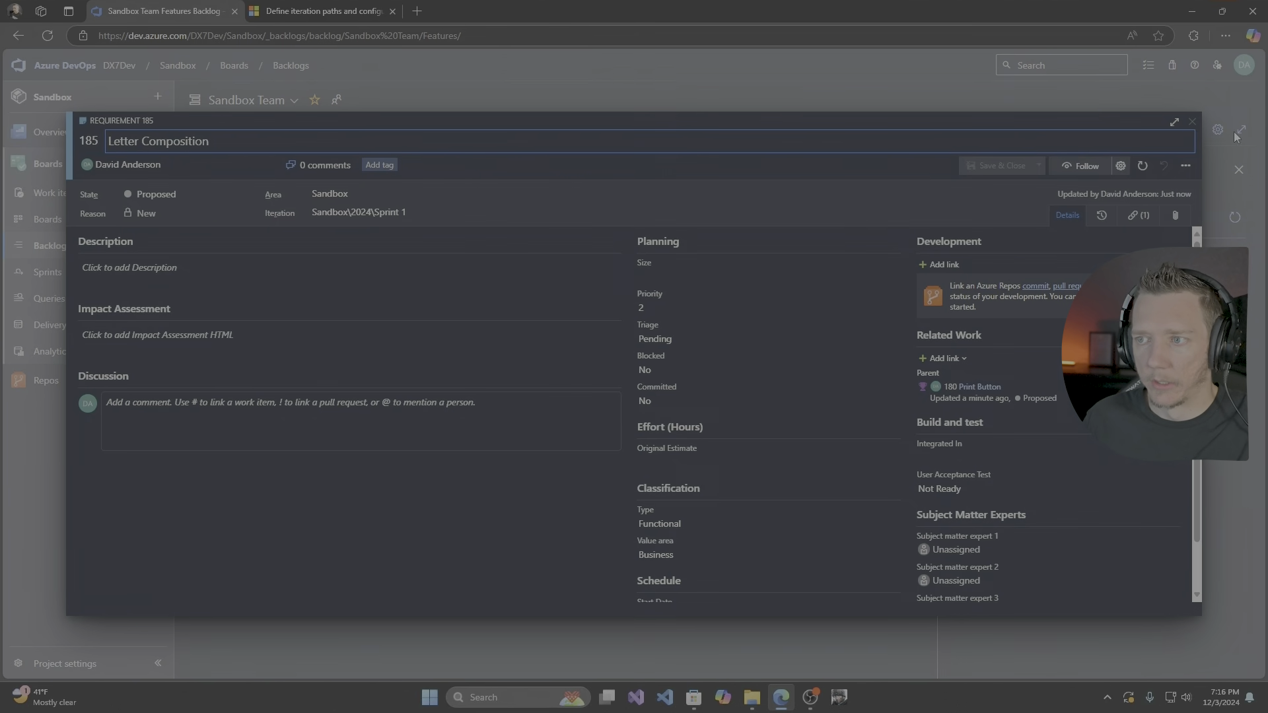
click(1193, 122)
Add a Scenario-type requirement titled "User should be able to print one or more letters" under the Print Button feature and save it.
click(195, 179)
click(269, 191)
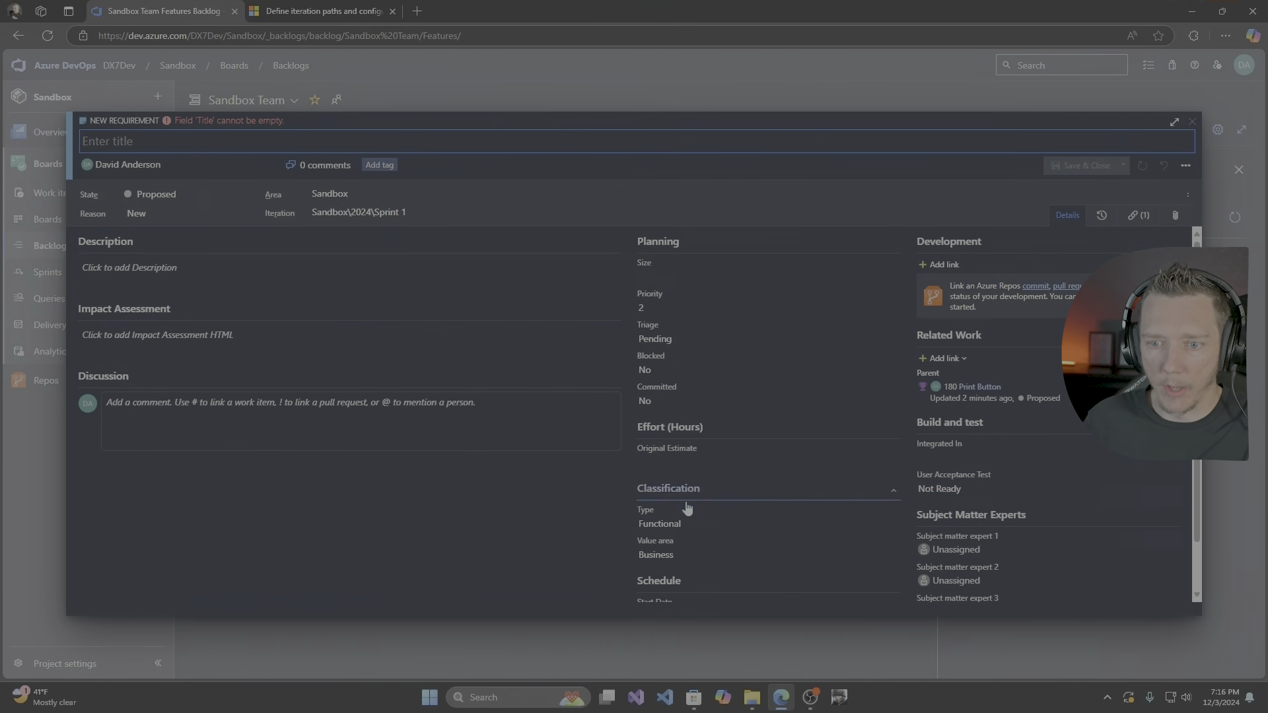
click(679, 524)
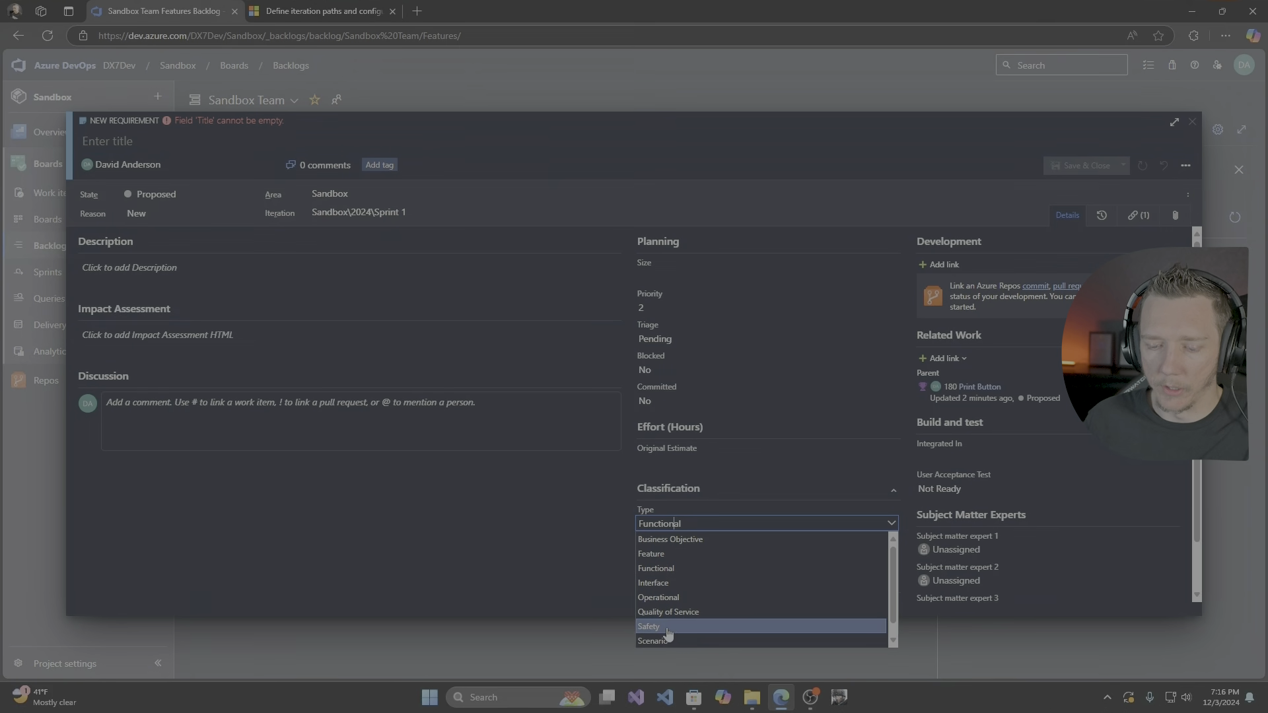
click(653, 640)
click(655, 554)
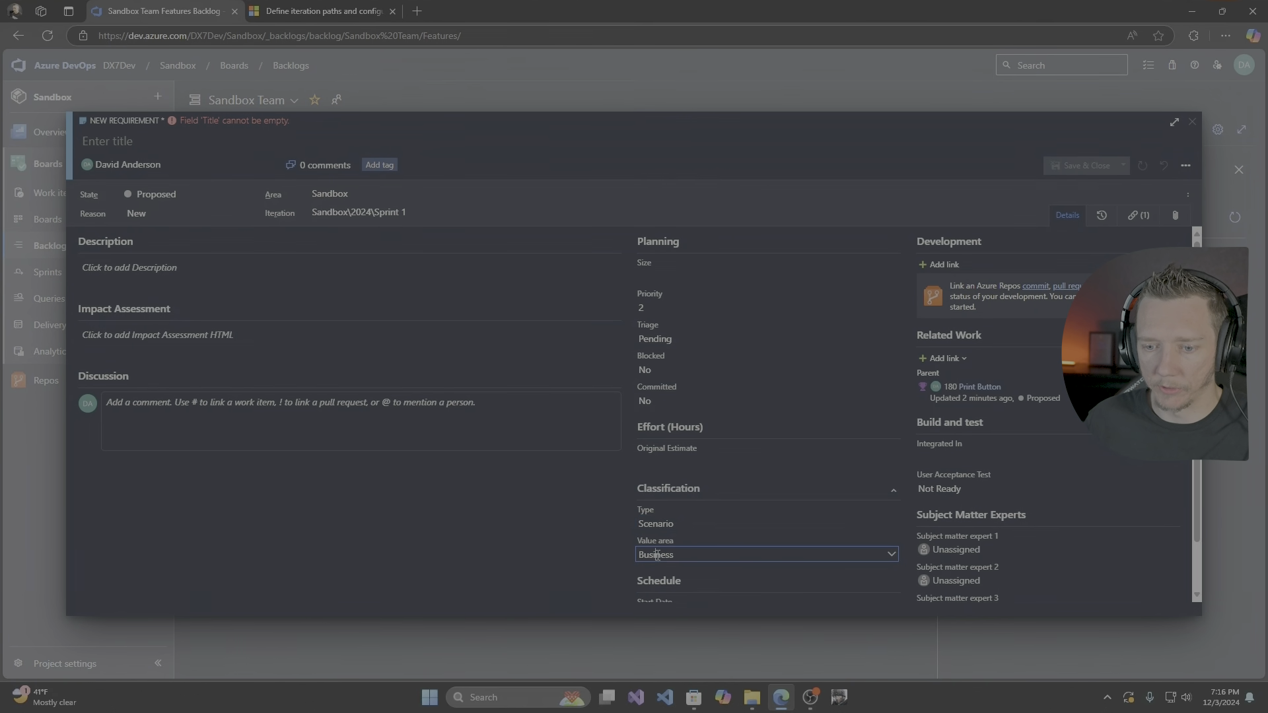
click(154, 138)
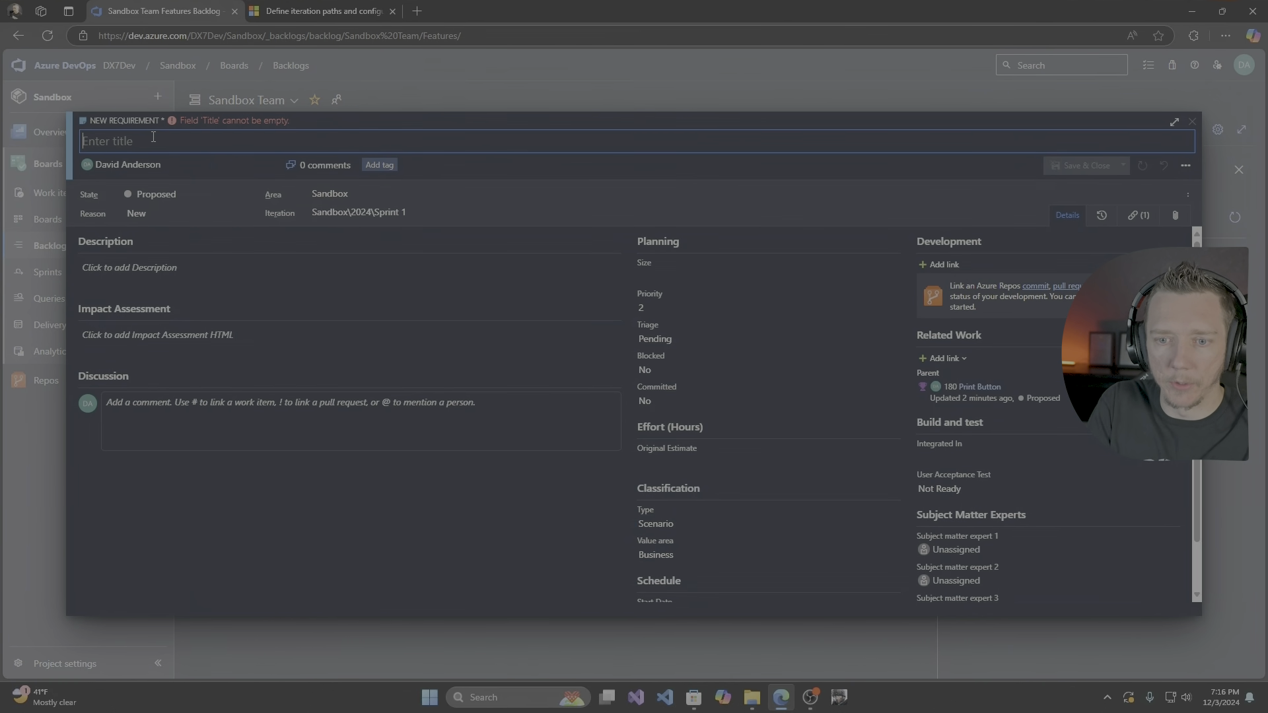
text(User should be able to print one or more)
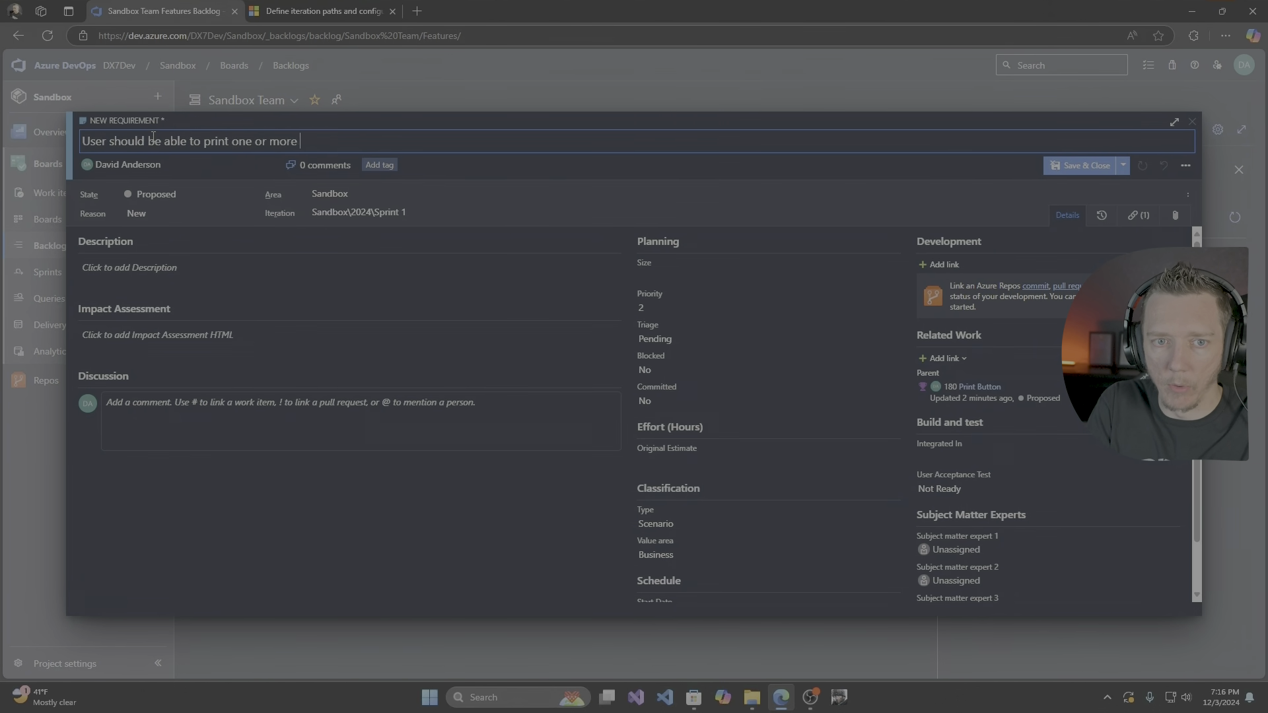
text( letters)
key(ctrl+Return)
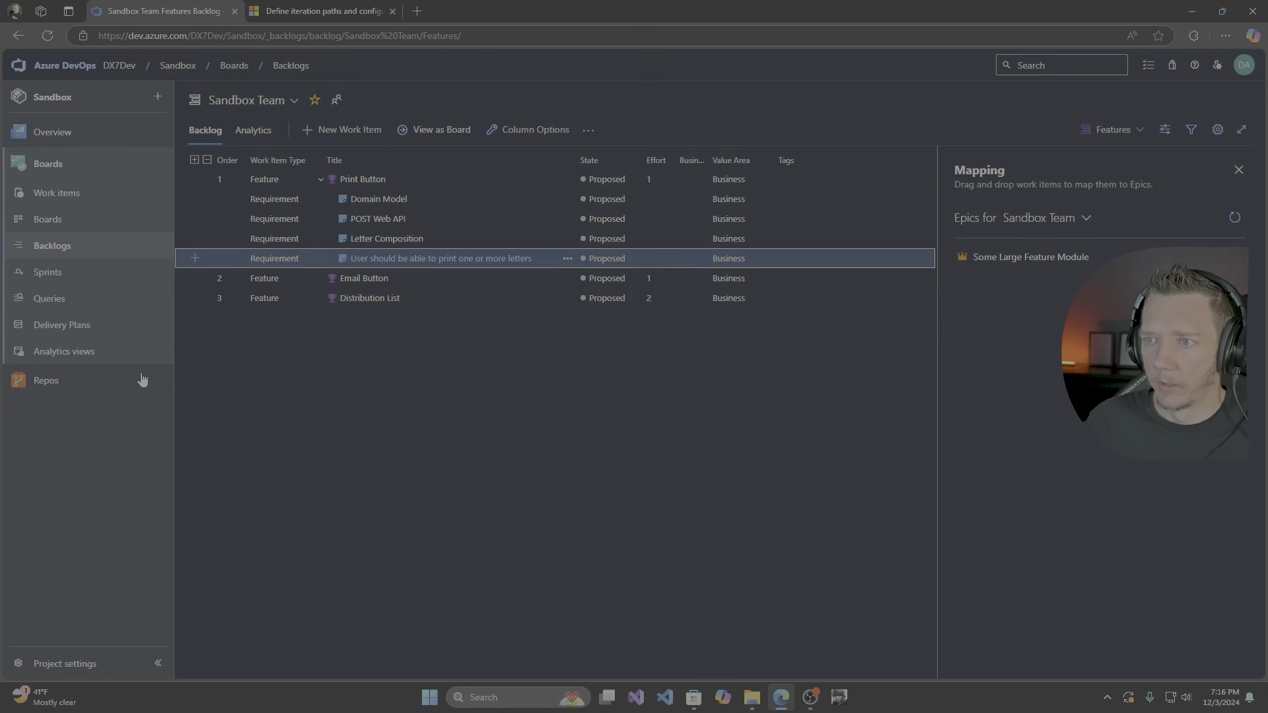
Set the size of both the Domain Model and POST Web API requirements to 1 and save them.
click(404, 199)
text(1)
click(1003, 167)
click(385, 220)
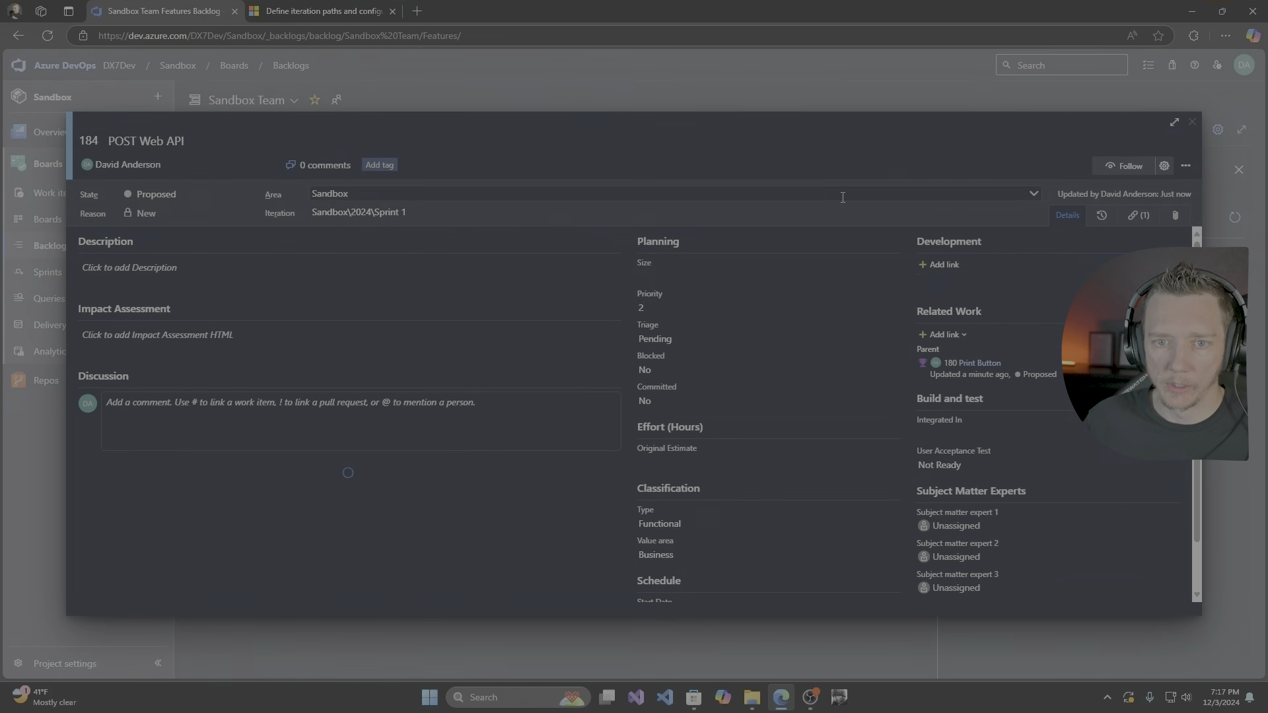
click(654, 276)
text(1)
click(1002, 167)
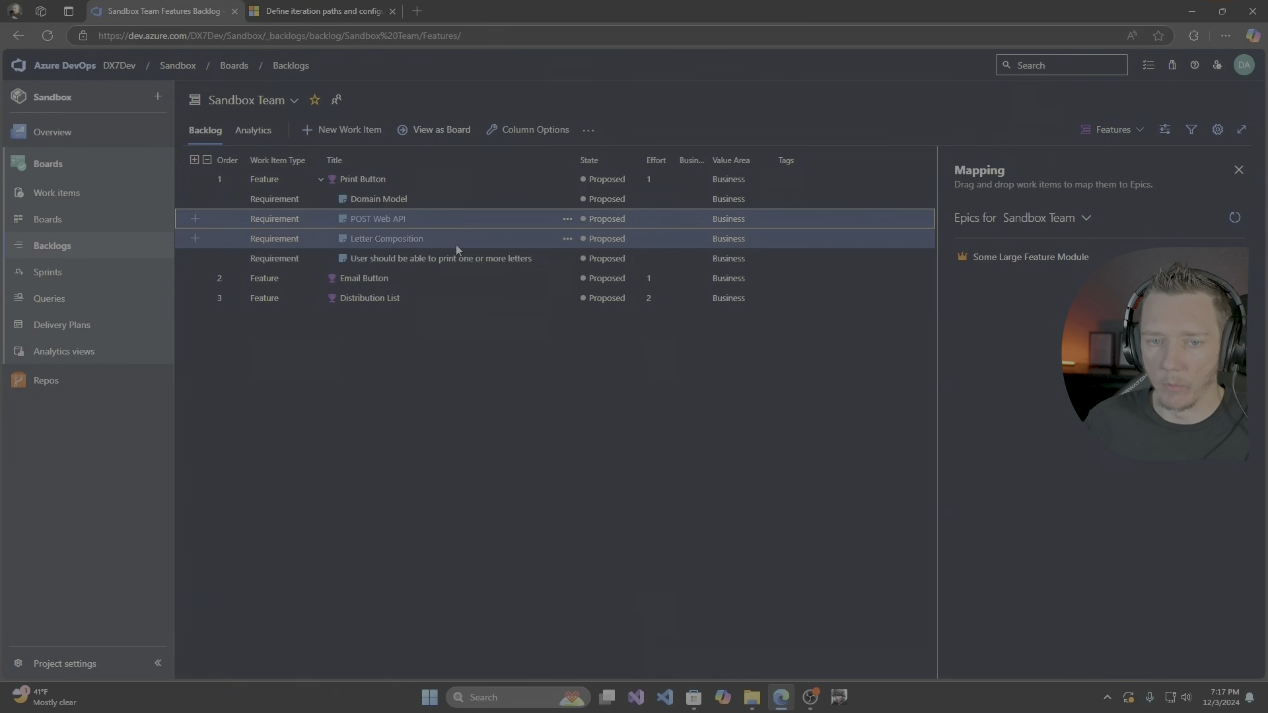
Set the Letter Composition requirement's size to 1 and the "User should be able to print one or more letters" requirement's size to 2, saving both.
click(387, 239)
click(654, 276)
text(1)
click(1002, 167)
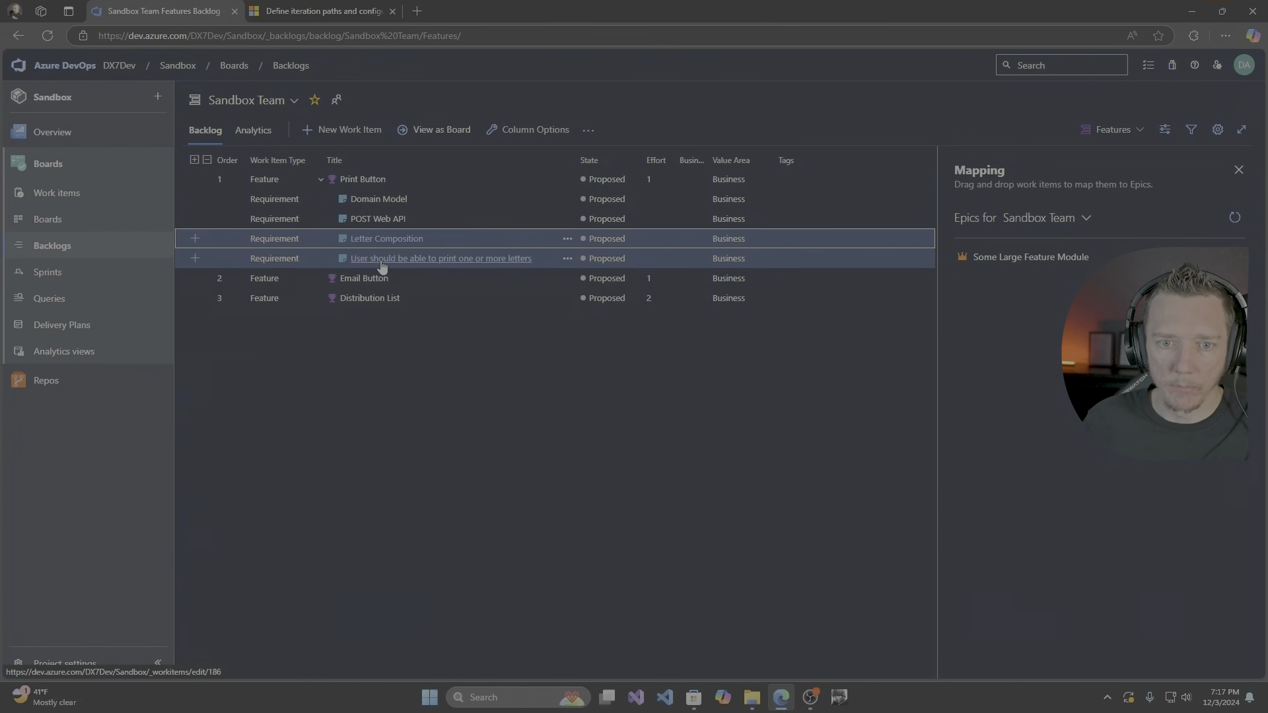
click(382, 258)
click(653, 276)
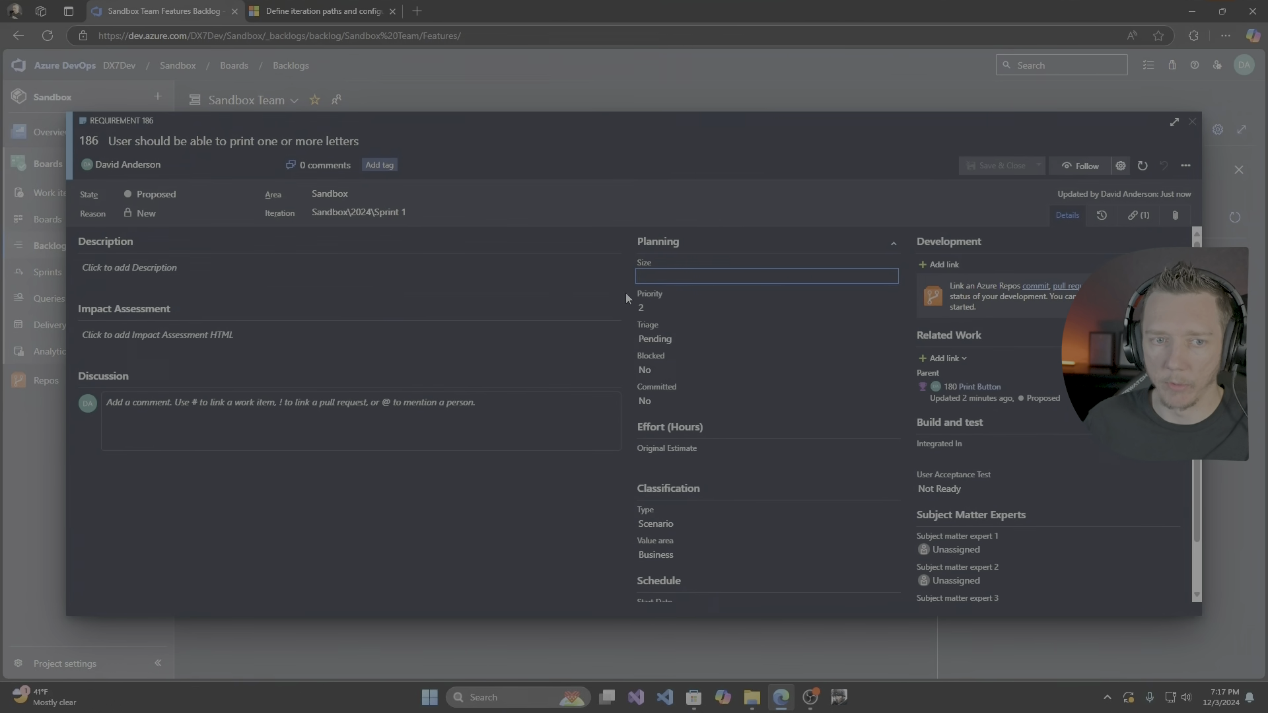
text(1)
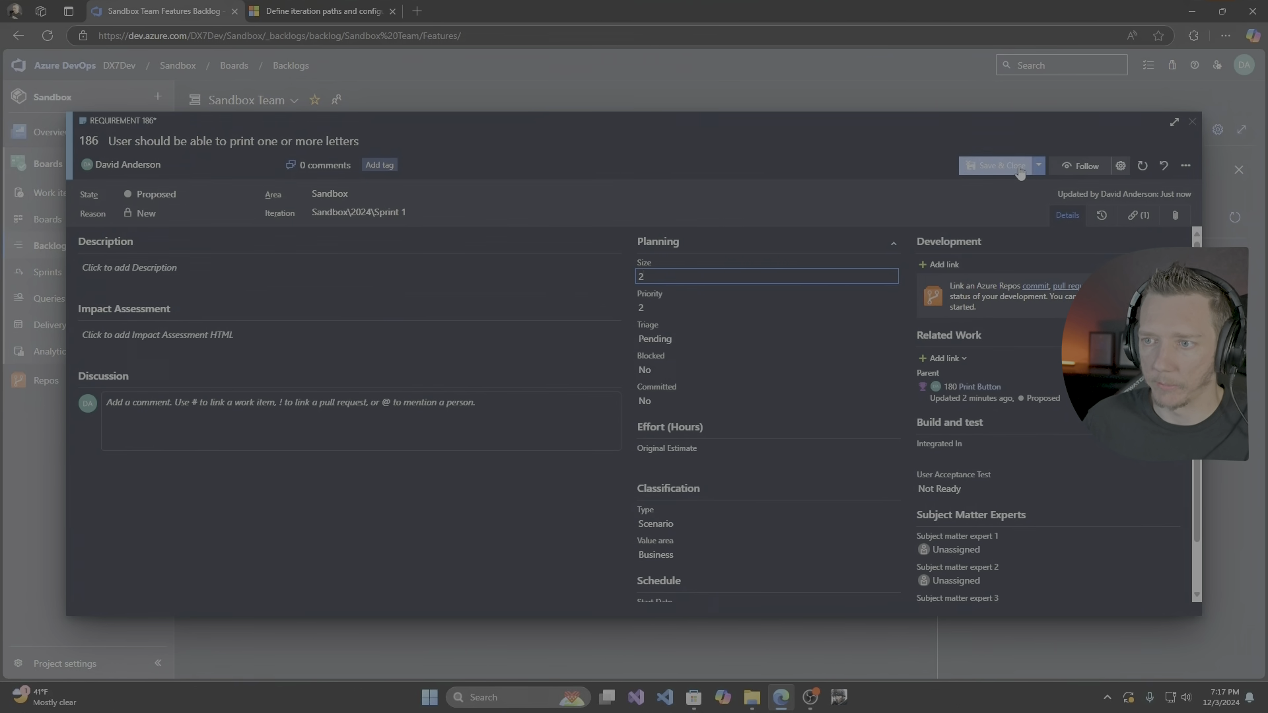
click(1002, 165)
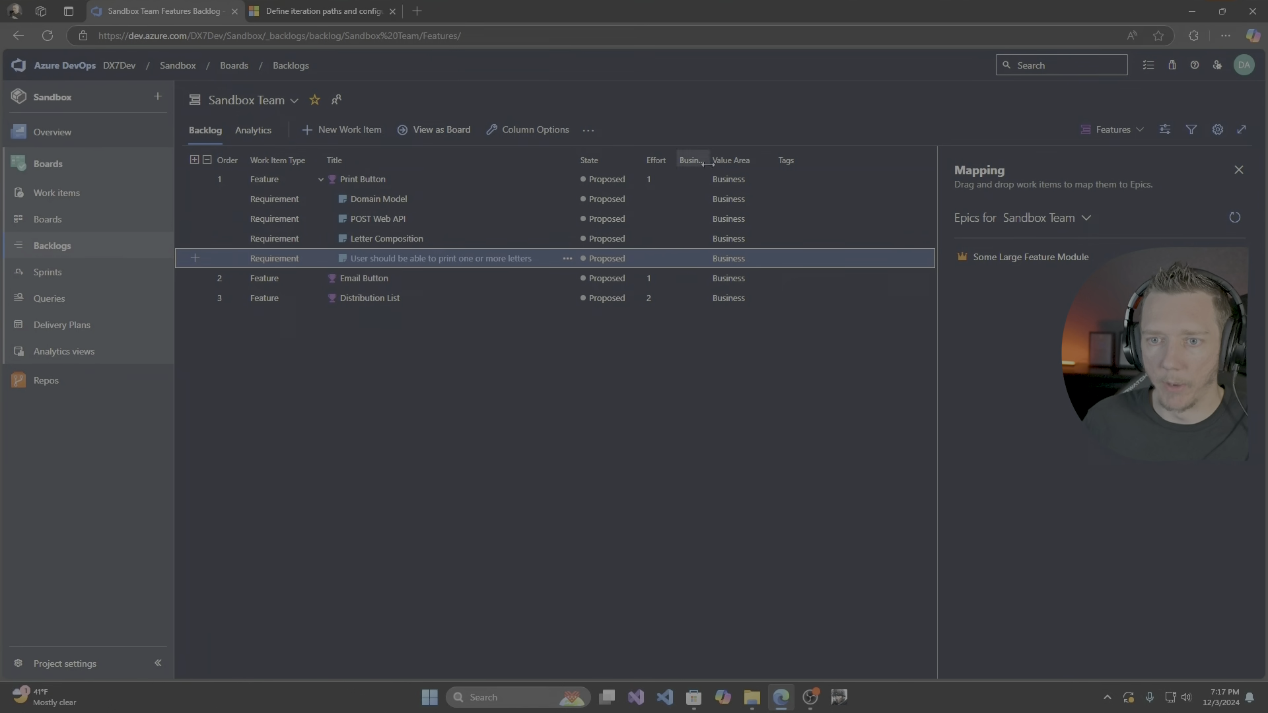
Narrow the Mapping side pane, open the My Product delivery plan and examine its epics, features and requirements across the sprints.
drag(937, 190, 1036, 191)
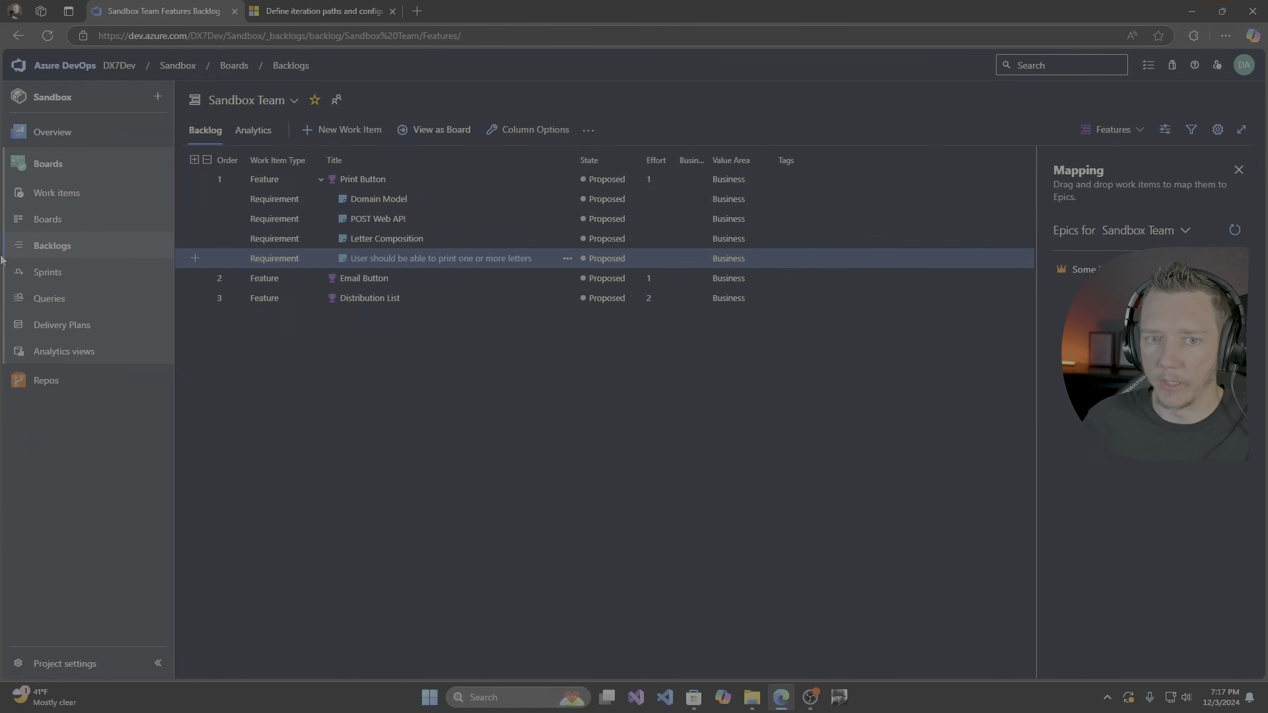
click(59, 327)
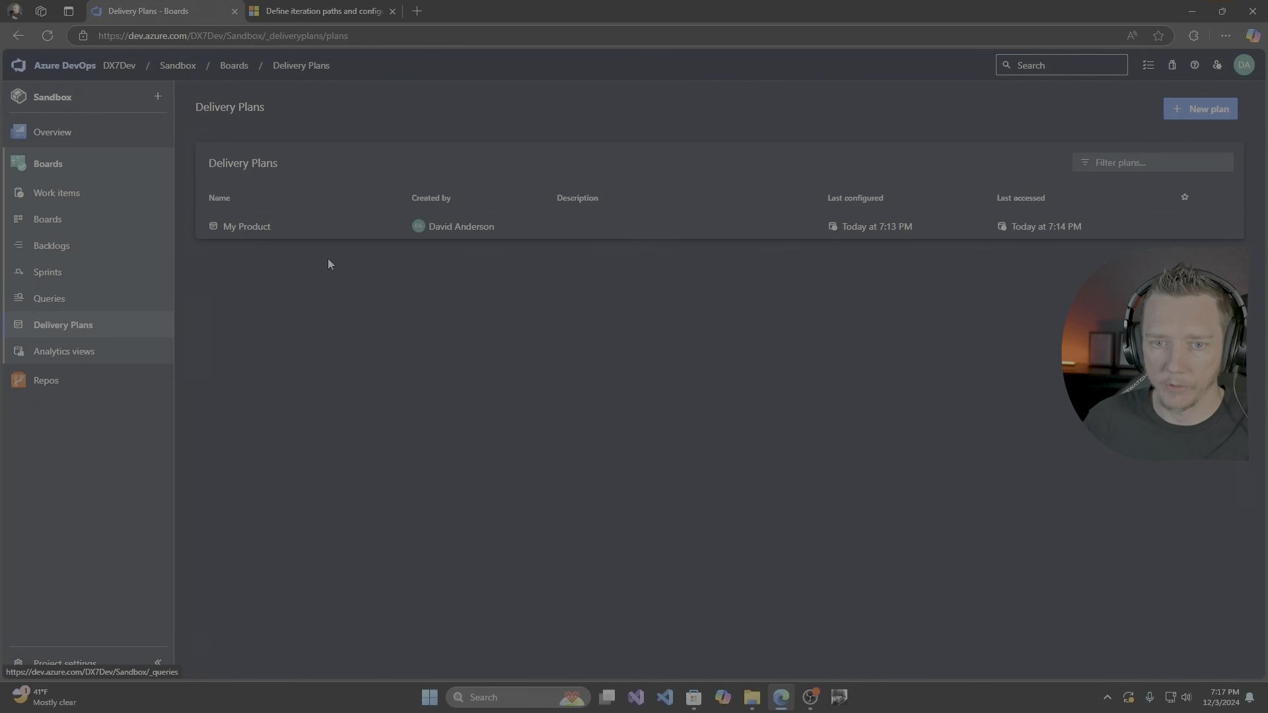
click(386, 235)
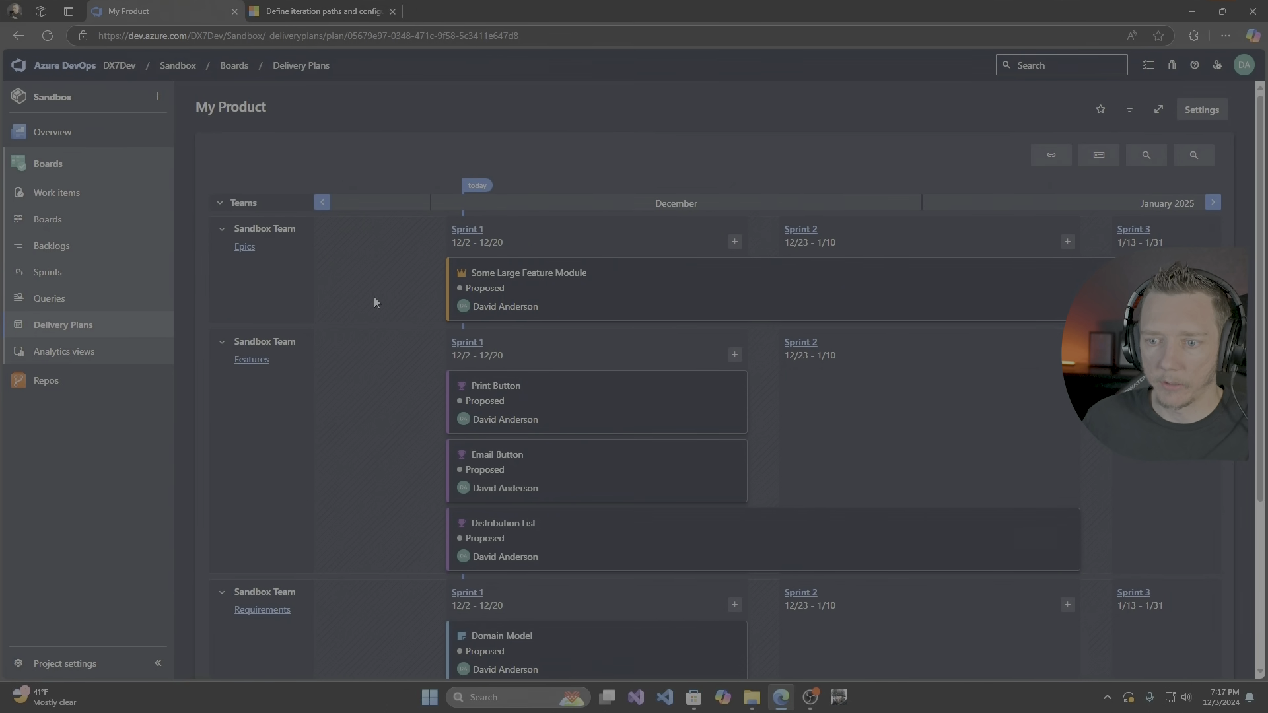
scroll(832, 283, down, 2)
scroll(826, 280, down, 3)
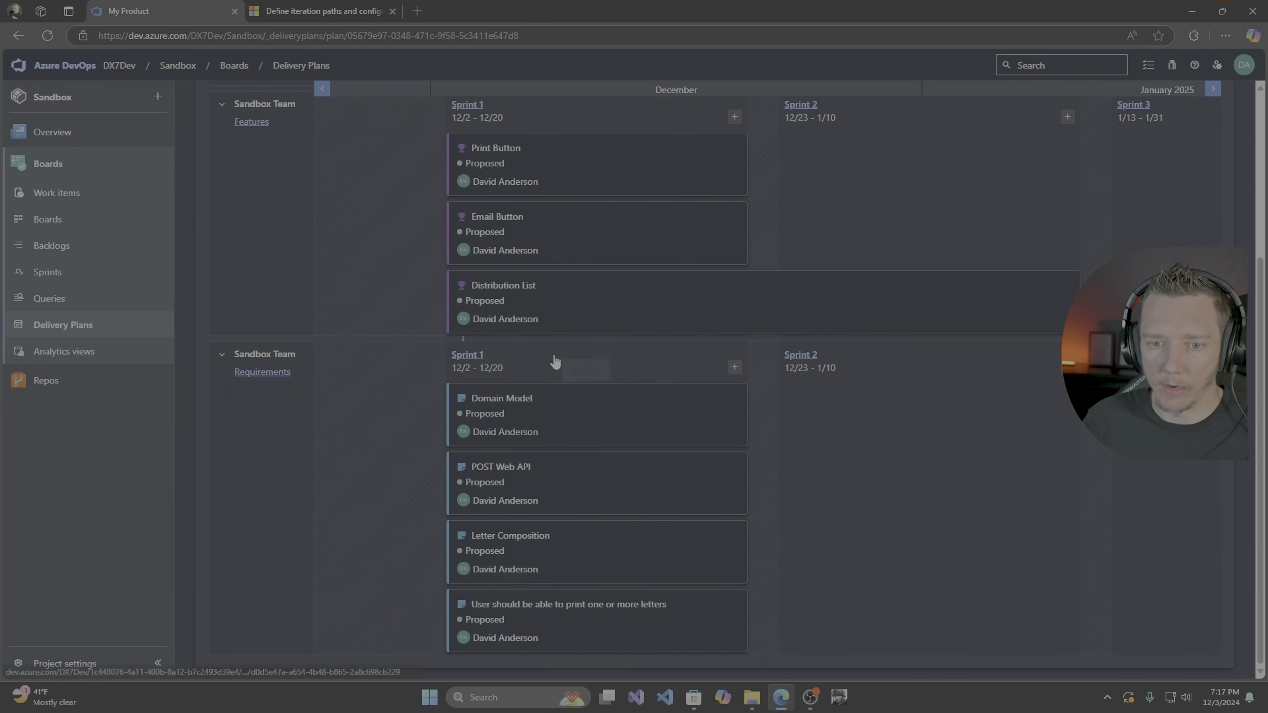
scroll(479, 204, up, 3)
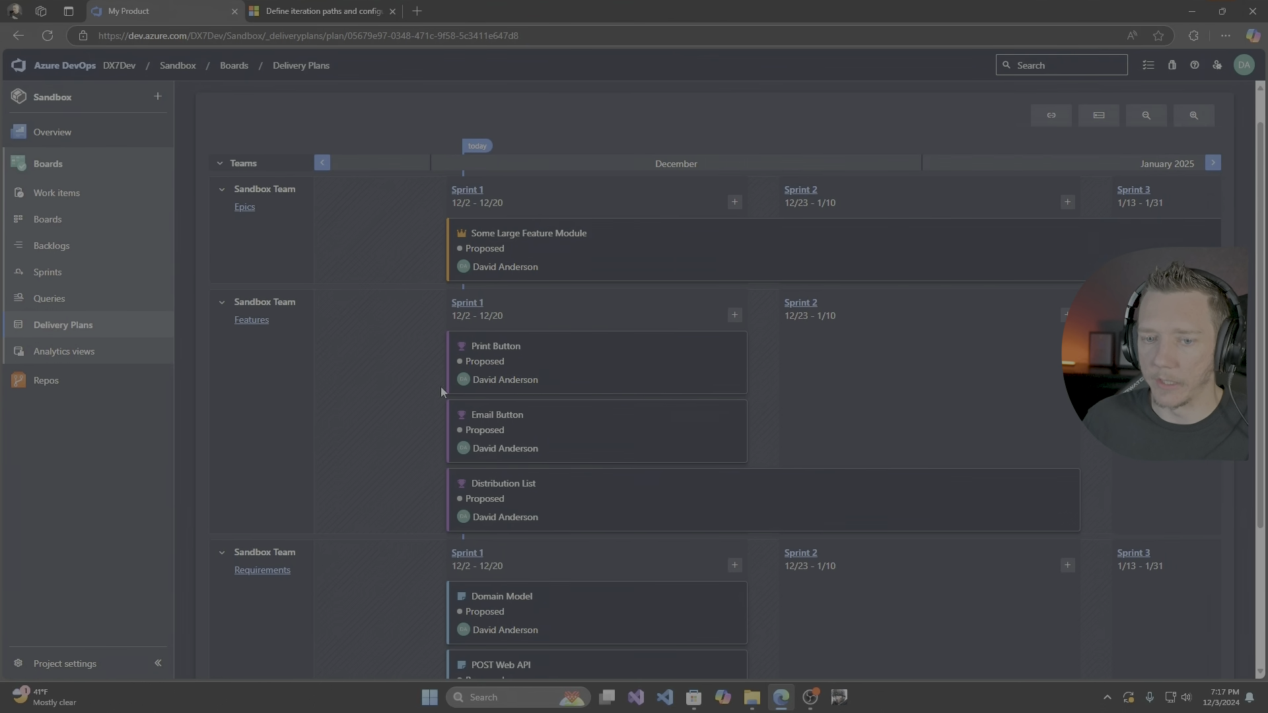
scroll(462, 396, down, 3)
scroll(350, 371, up, 2)
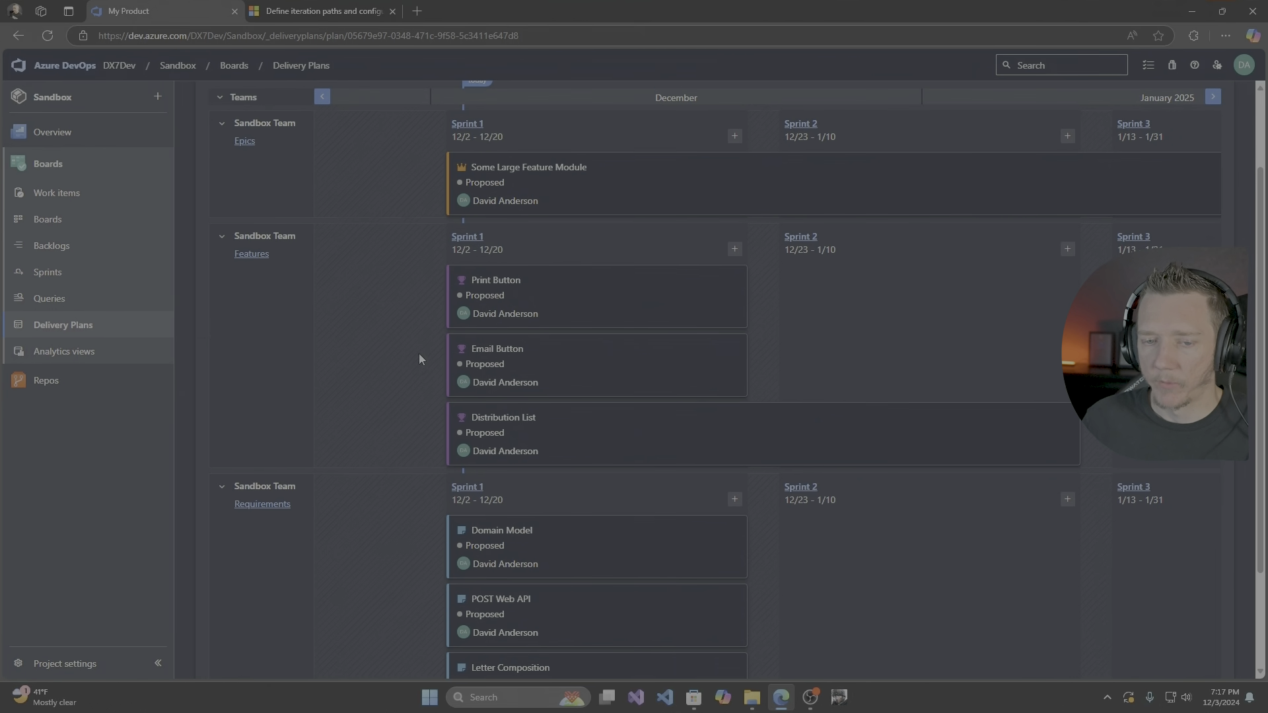
scroll(1200, 101, up, 2)
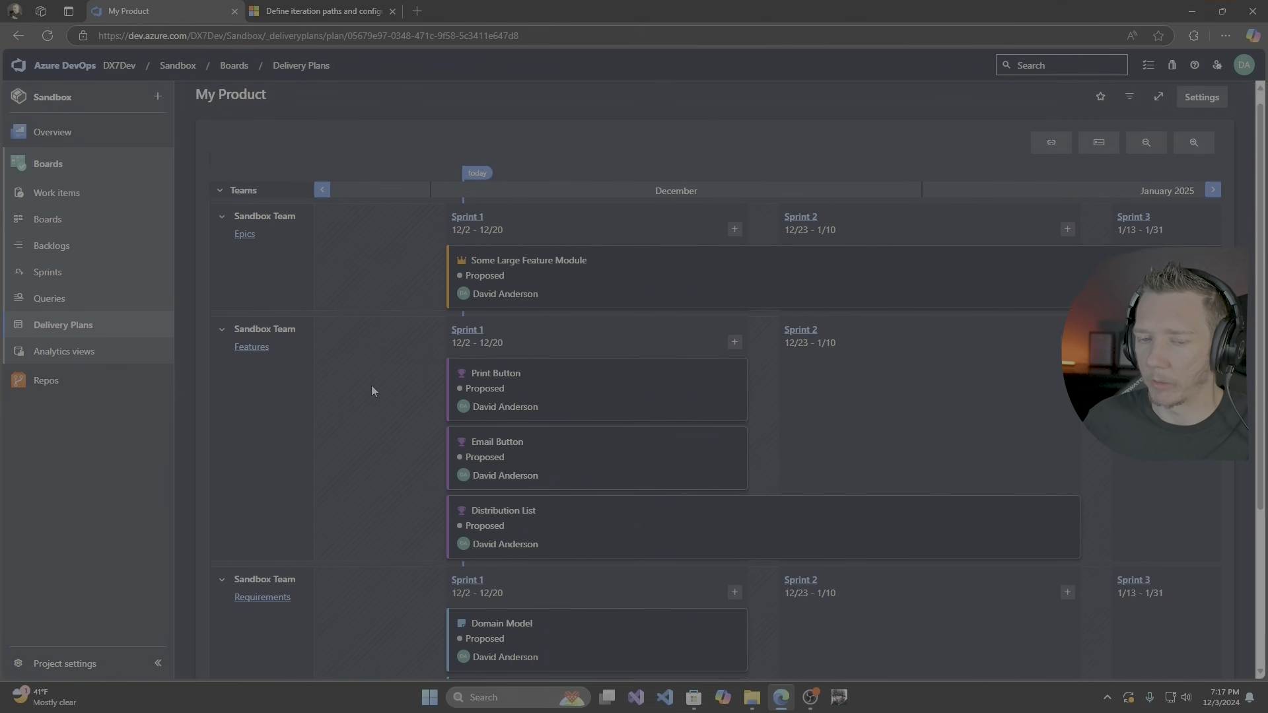
Turn on child rollup data for the cards in the My Product plan's settings and save them.
click(1201, 109)
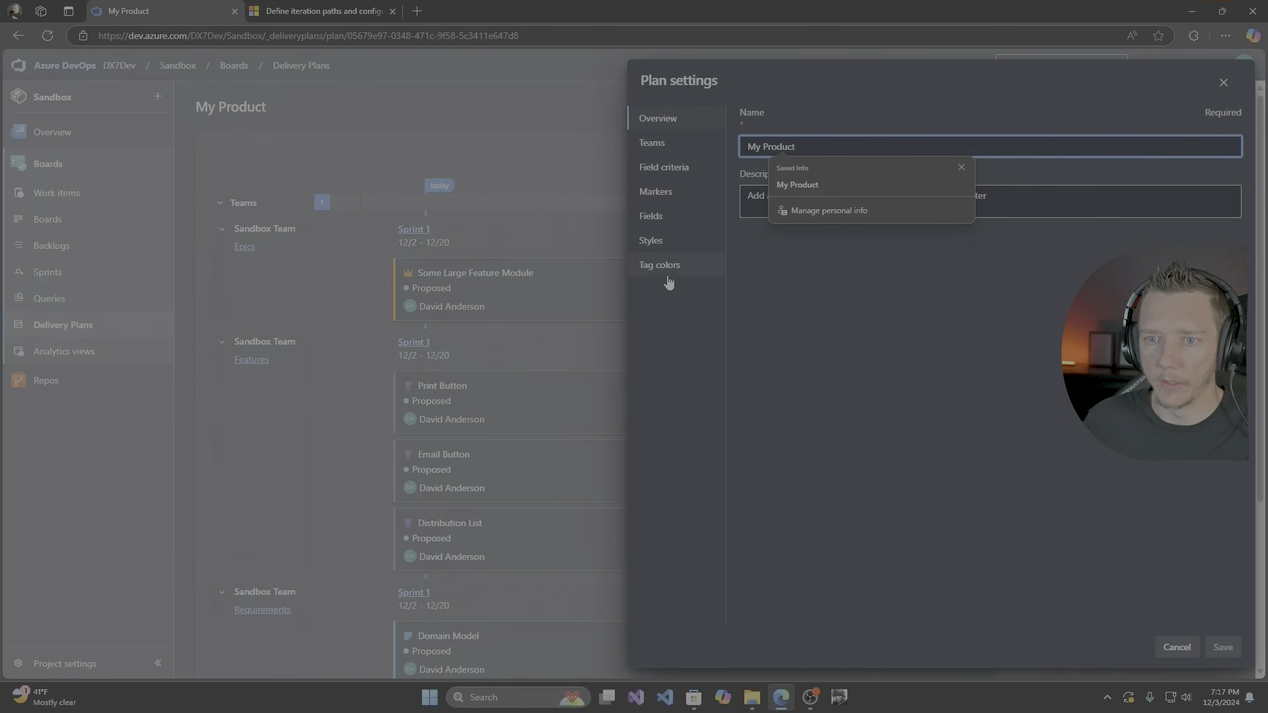
click(669, 167)
click(683, 188)
click(669, 217)
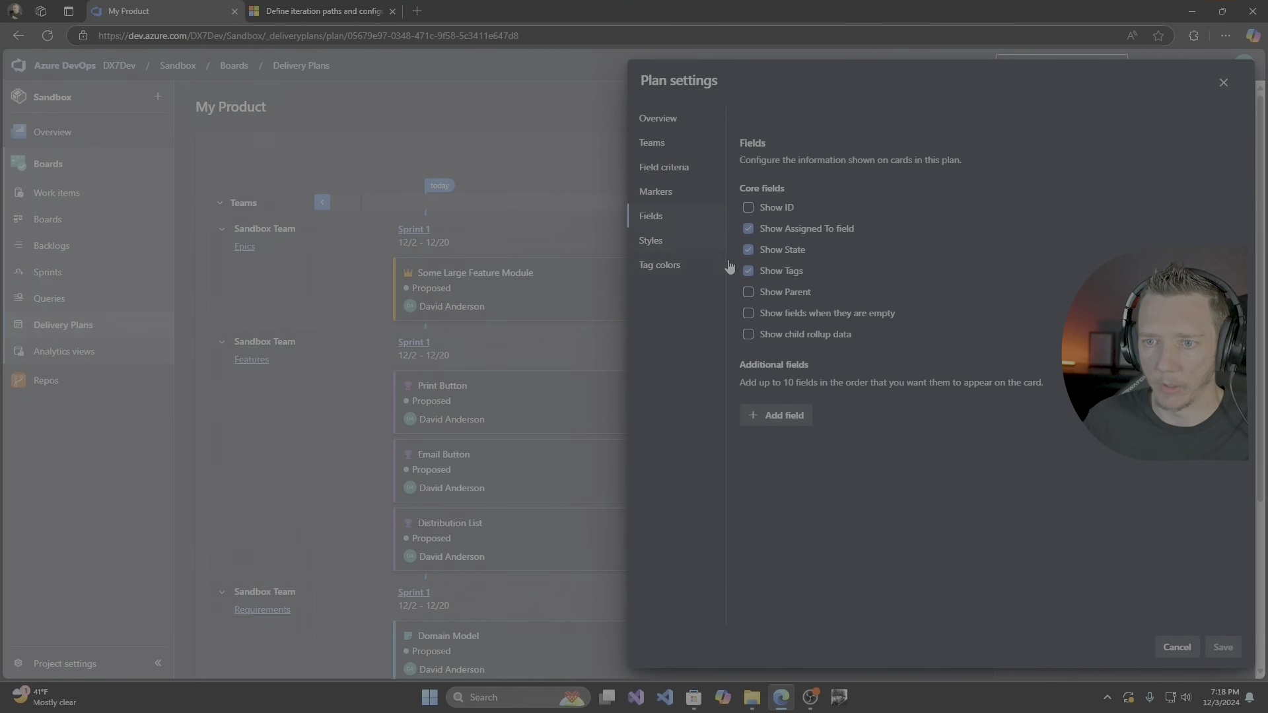
click(798, 335)
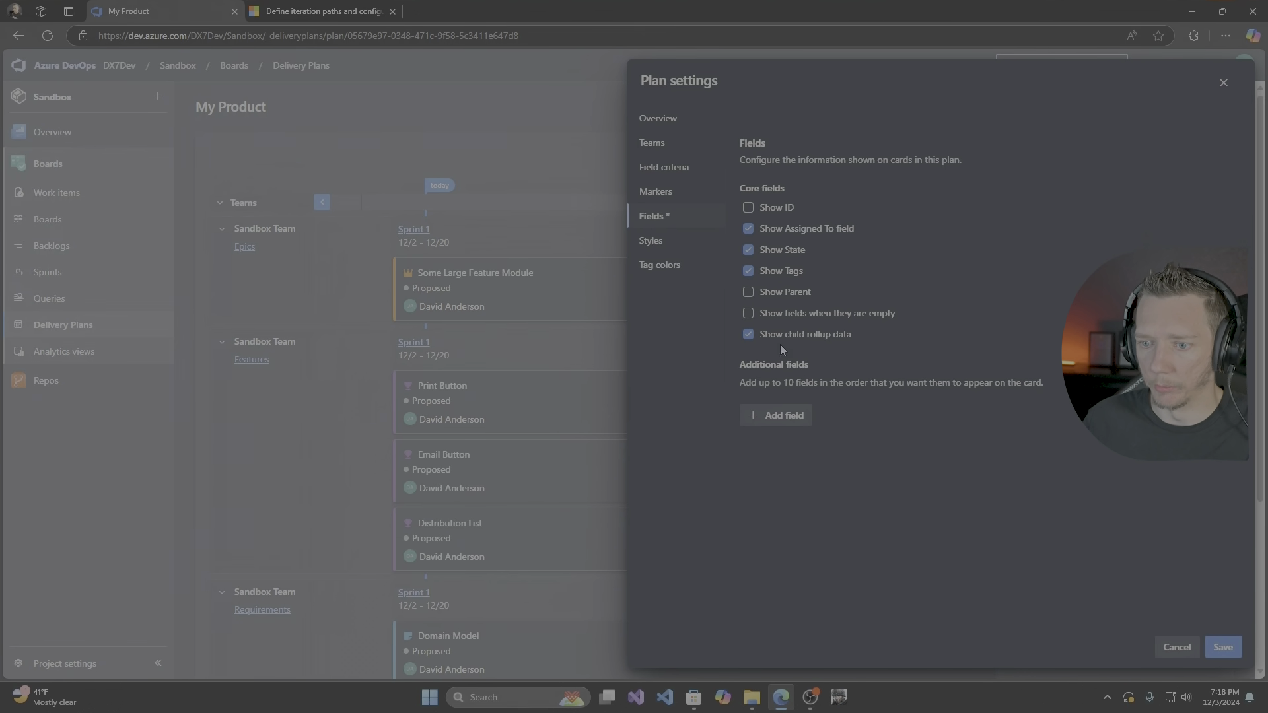
click(1223, 647)
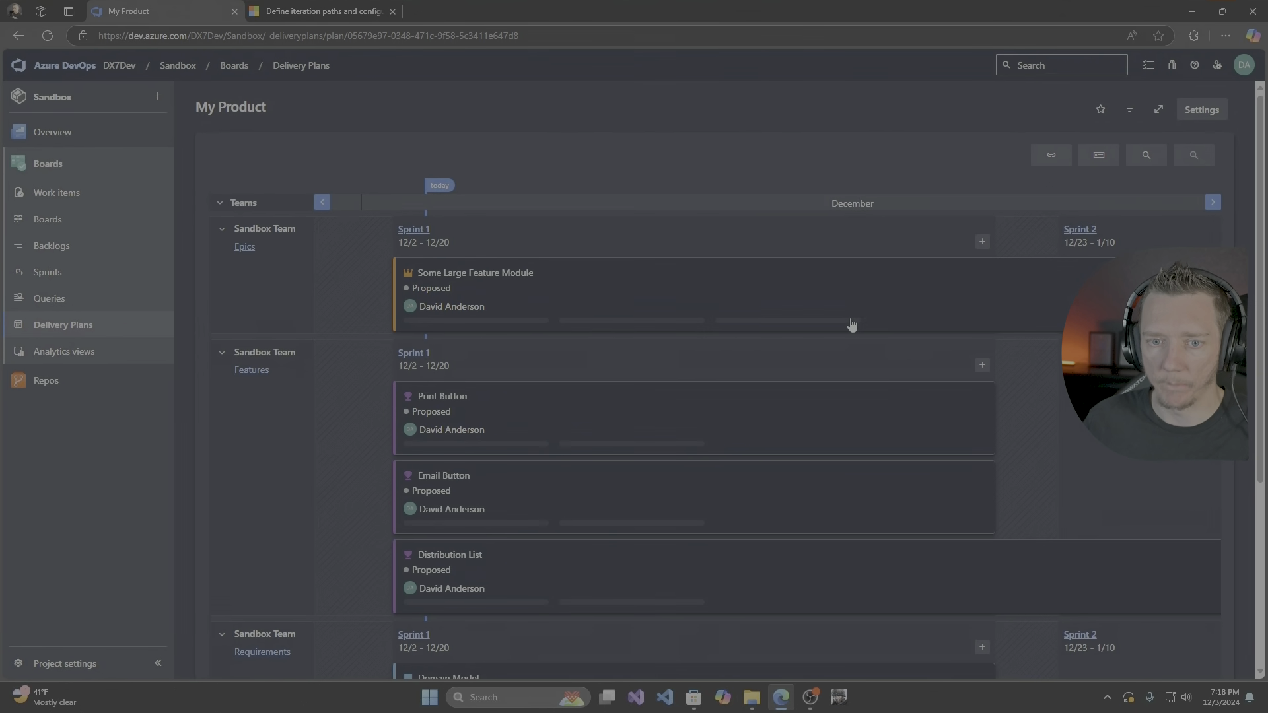
drag(877, 378, 836, 370)
click(799, 373)
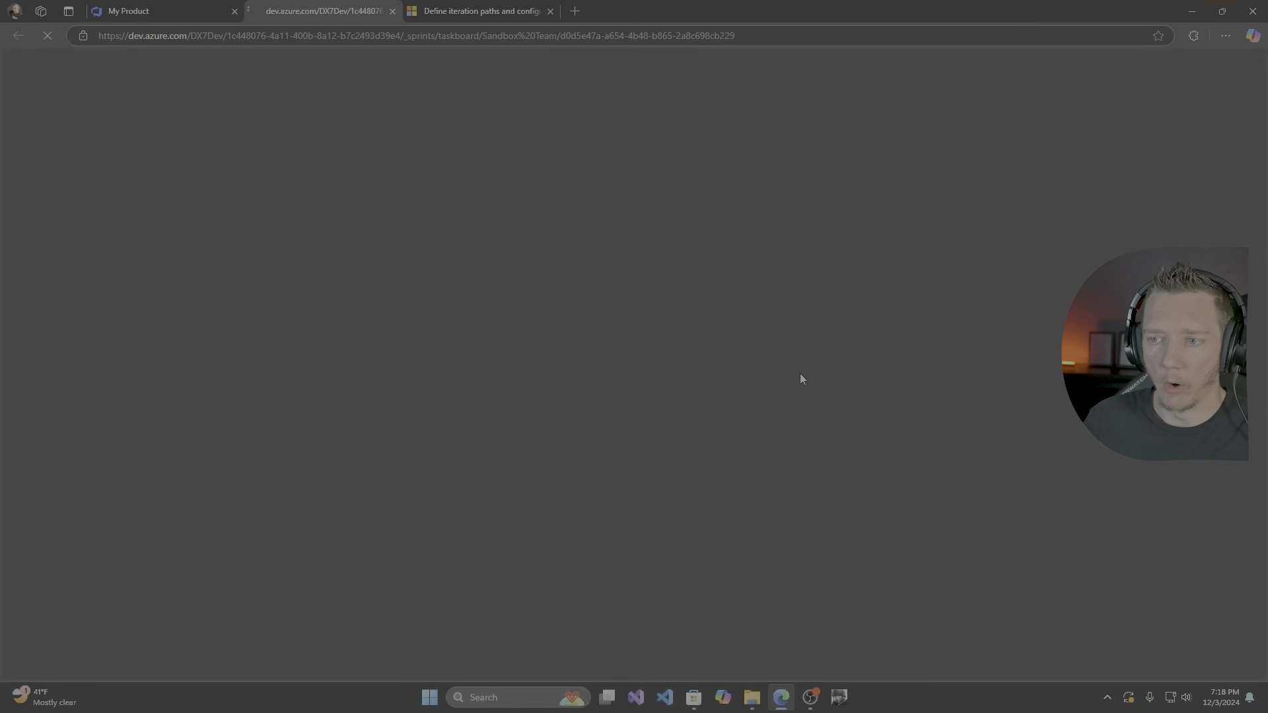
click(392, 12)
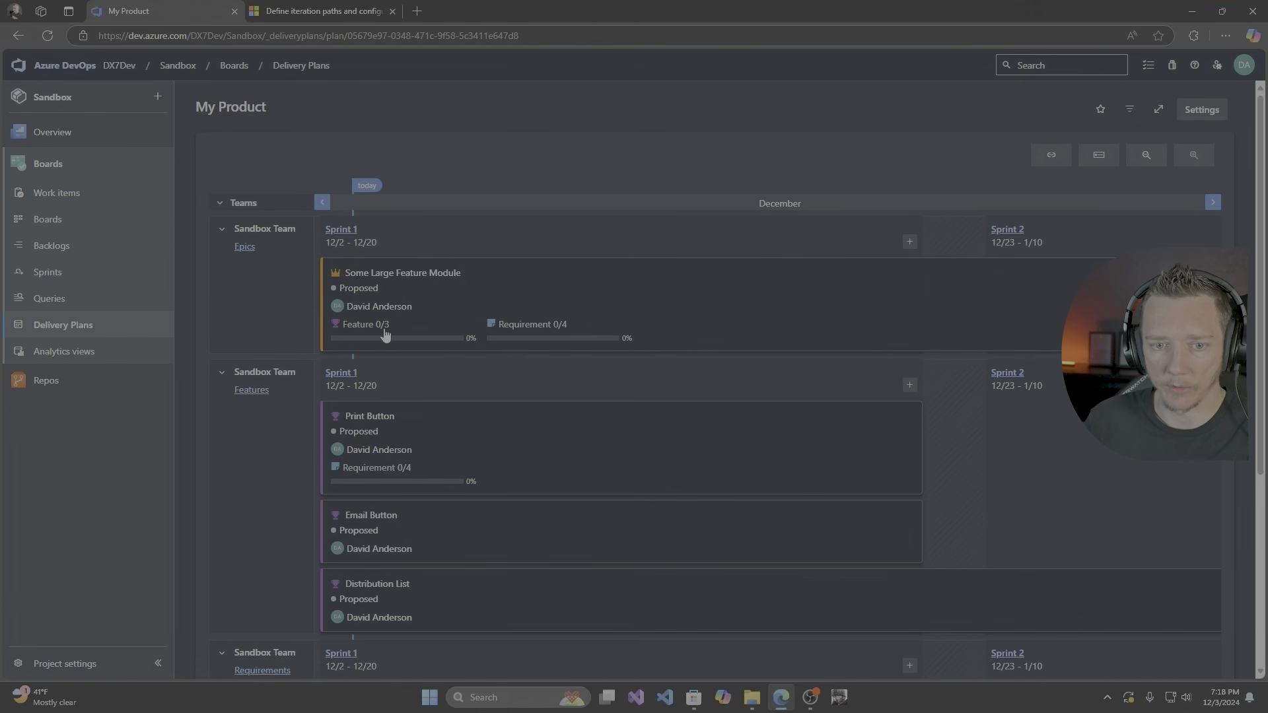
Examine the rollup progress on the My Product plan's epic, feature and requirement cards across Sprints 1 to 4.
scroll(581, 343, down, 4)
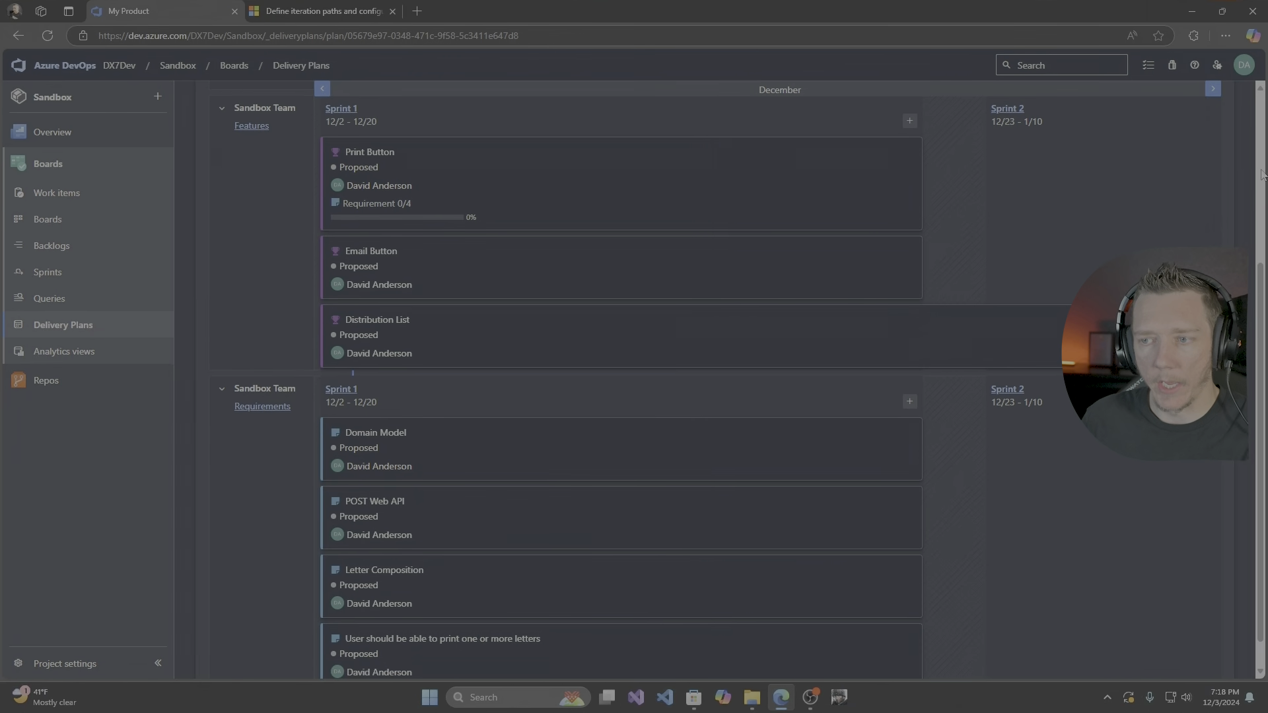
scroll(1187, 179, up, 4)
click(1147, 159)
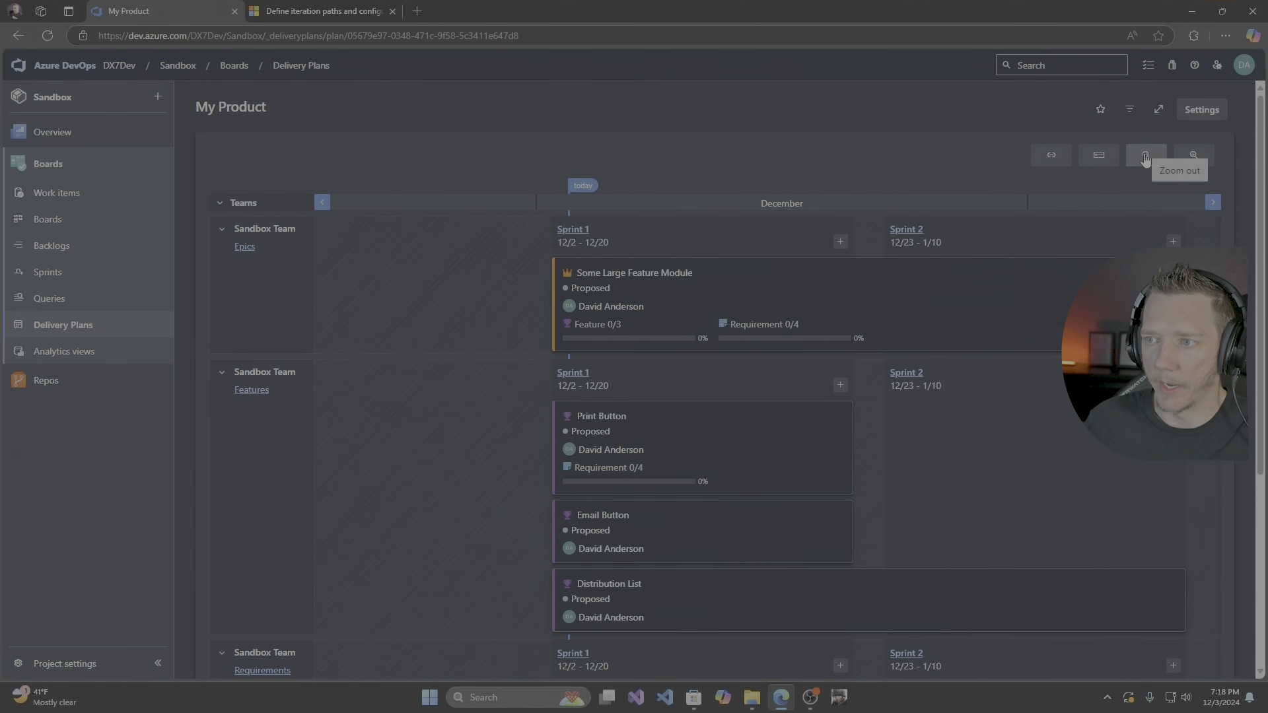
click(1146, 160)
click(1146, 160)
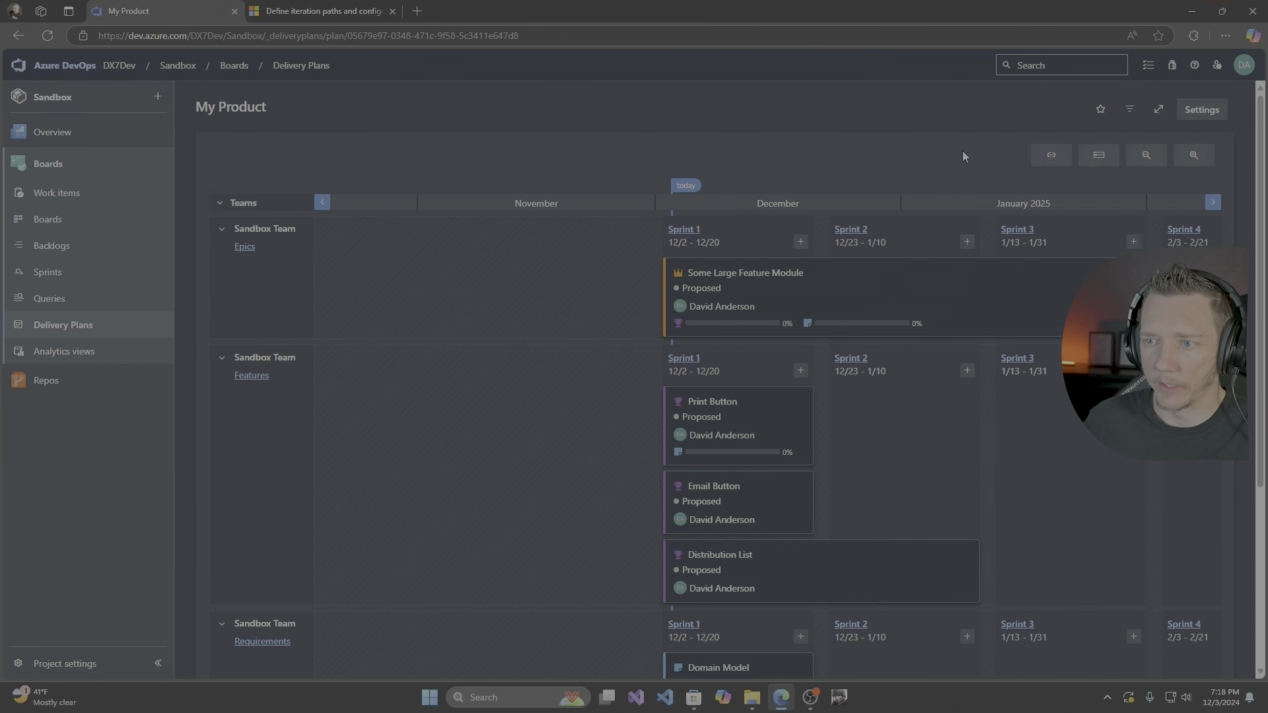
drag(879, 231, 599, 147)
click(1146, 158)
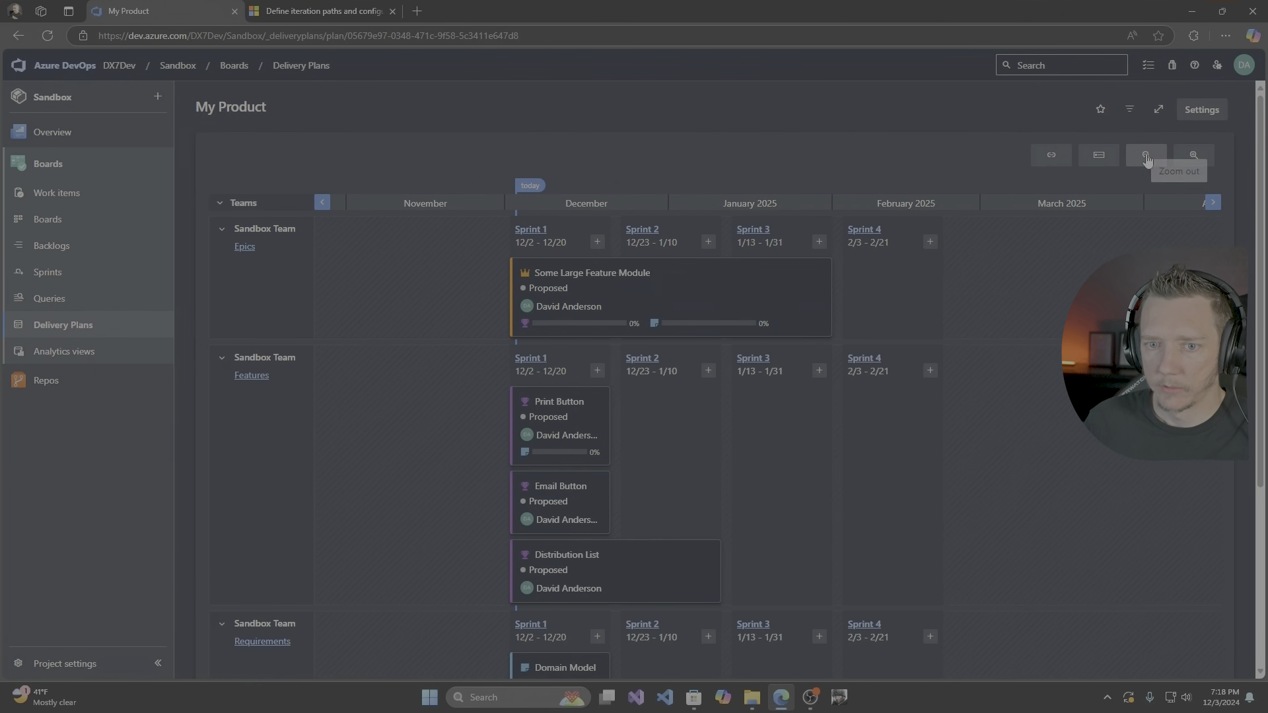
click(1200, 156)
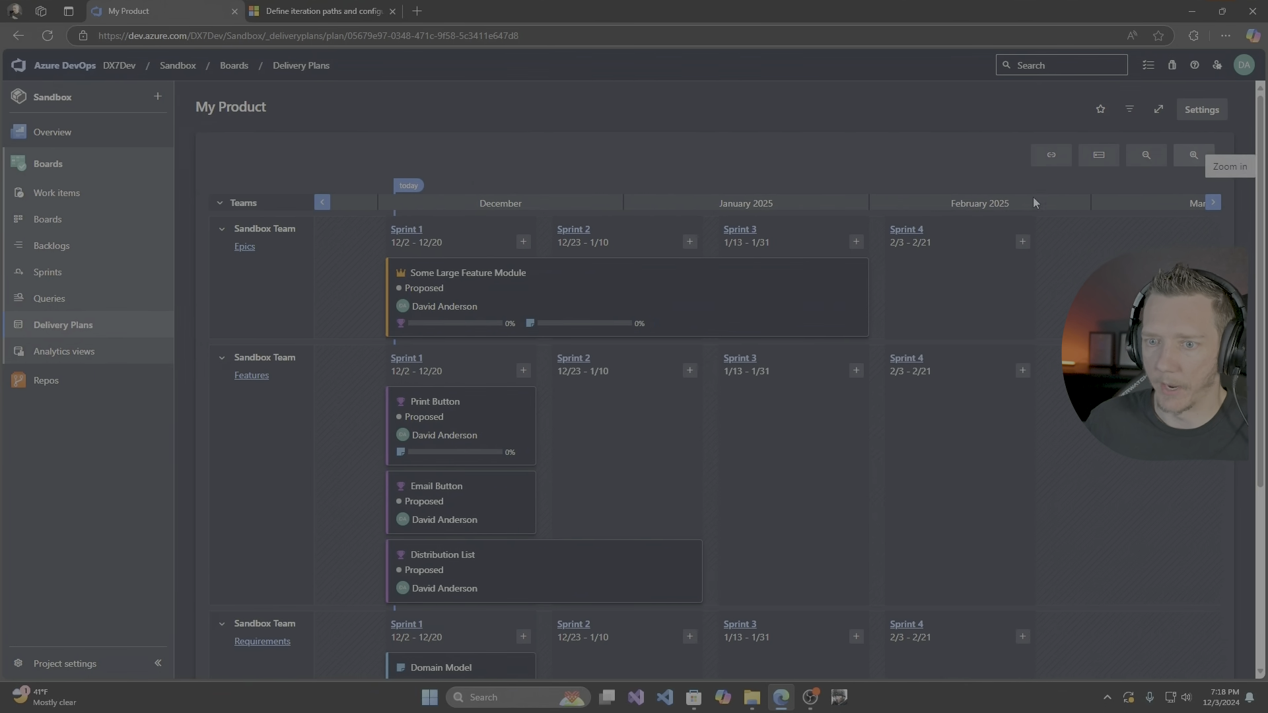
click(1200, 156)
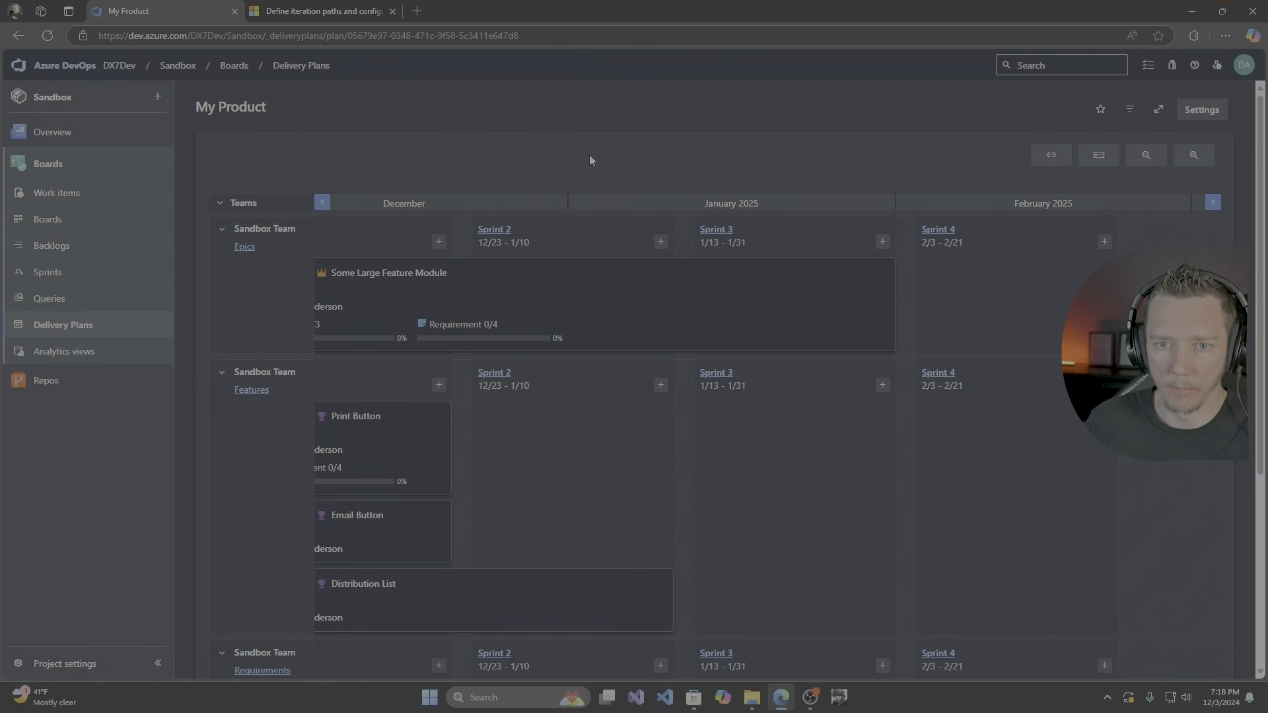
drag(458, 226, 558, 244)
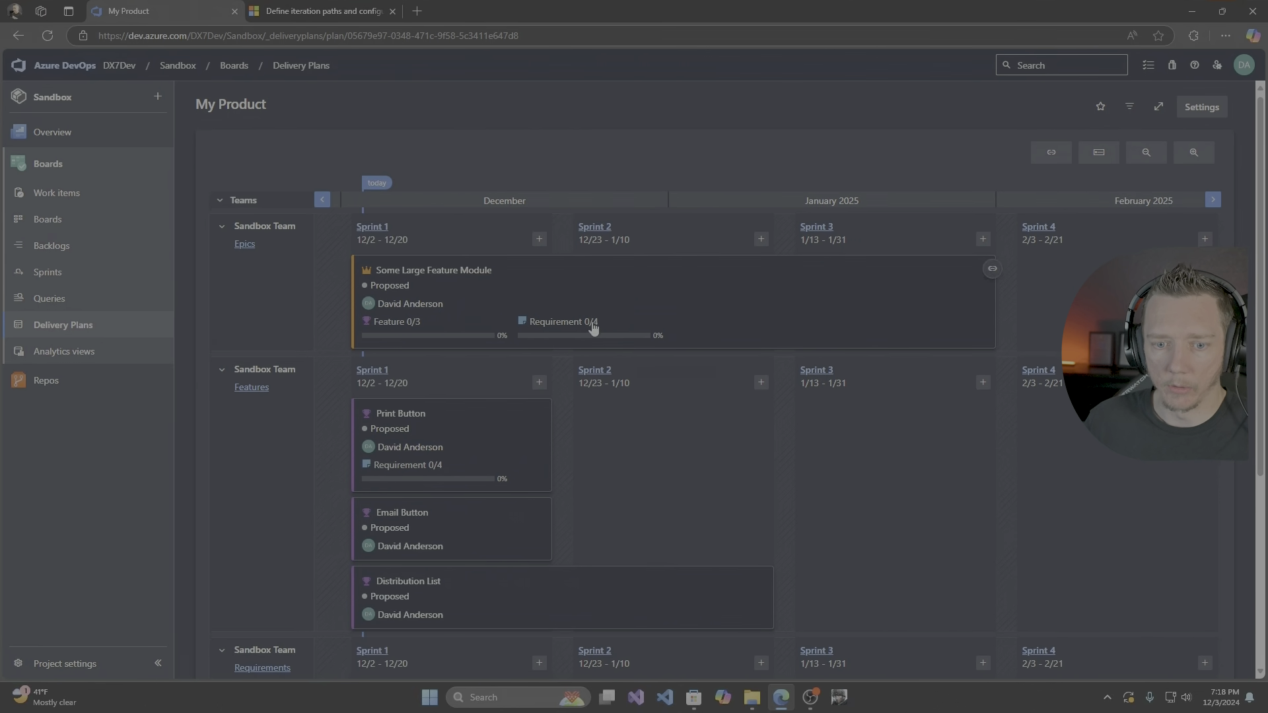
scroll(592, 334, down, 3)
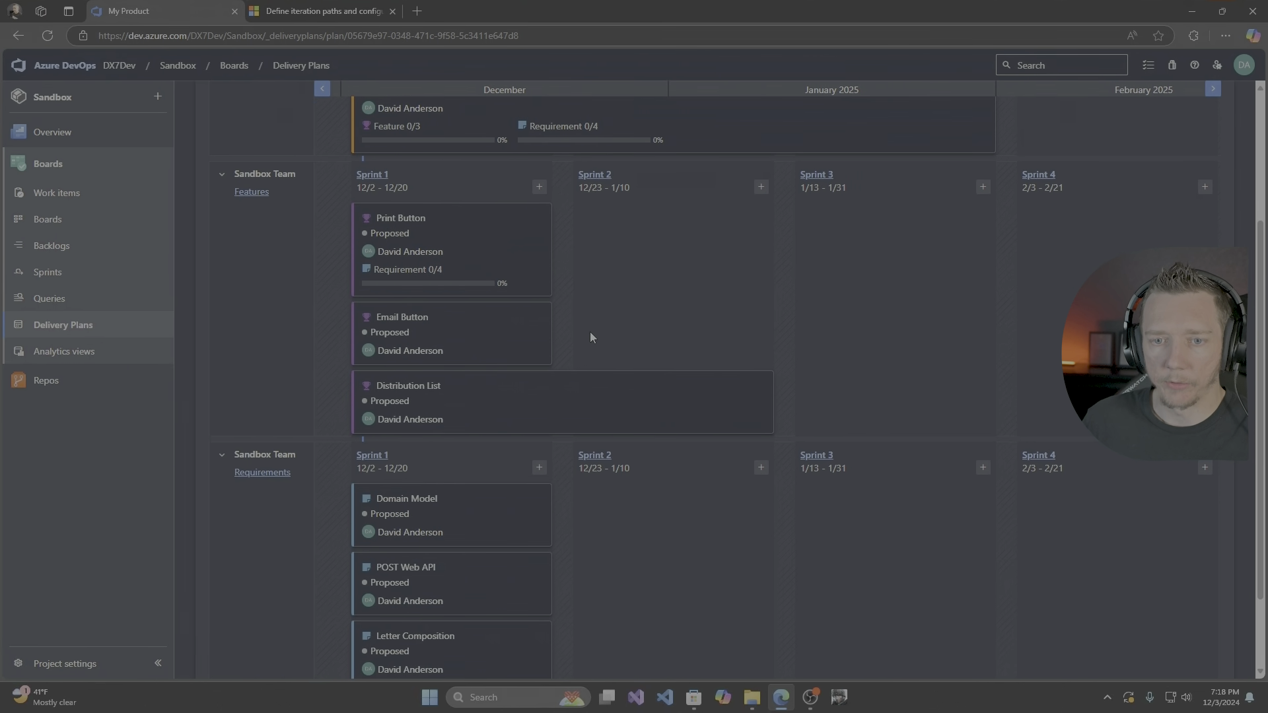
scroll(590, 332, up, 2)
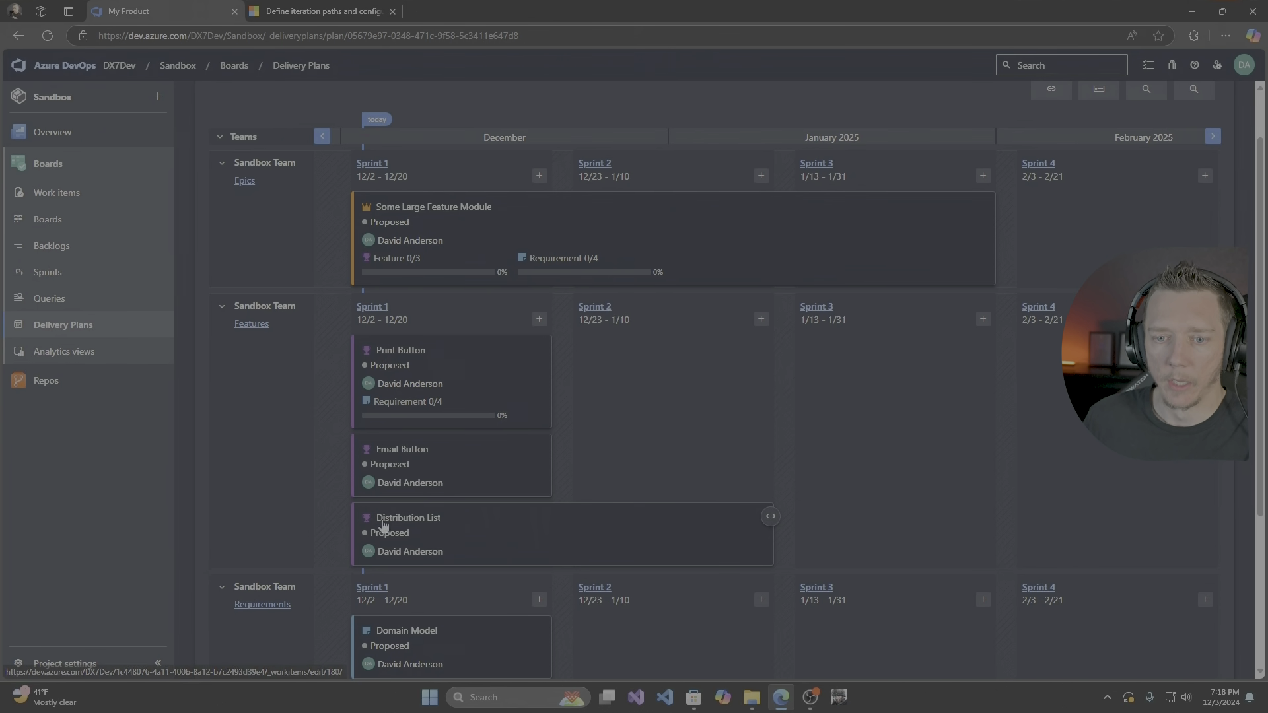
Move the Print Button feature to Sprint 3 and the Email Button feature to Sprint 4 in the plan.
drag(410, 363, 862, 389)
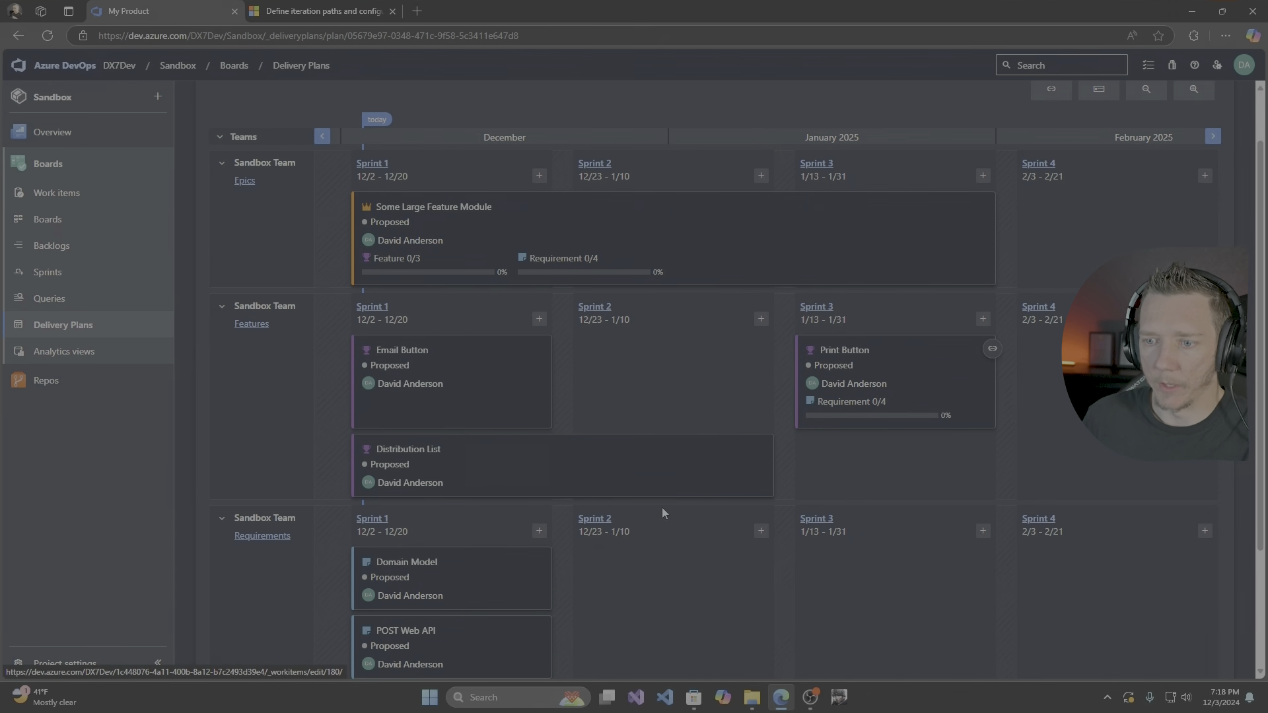
drag(396, 372, 1057, 376)
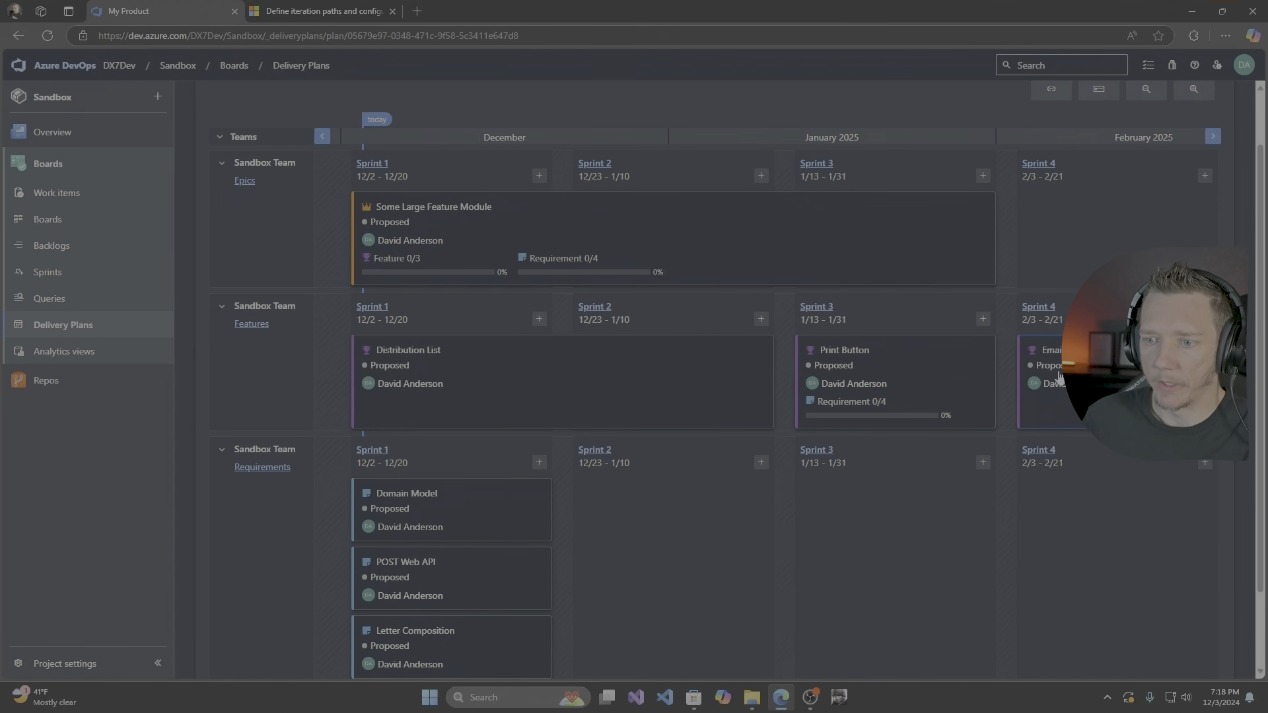
Move the Domain Model, POST Web API, Letter Composition and "User should be able to print one or more letters" requirements from Sprint 1 to Sprint 3.
scroll(753, 492, down, 2)
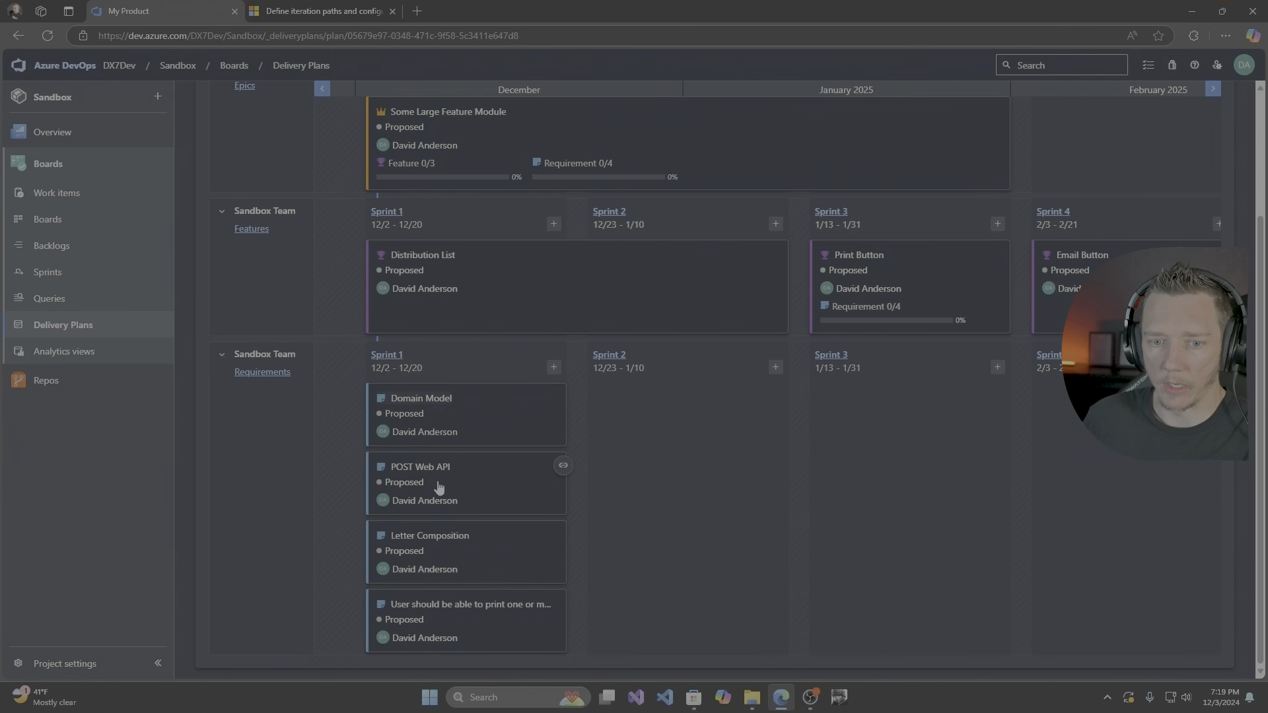
drag(448, 406, 862, 408)
drag(401, 488, 889, 551)
drag(465, 560, 952, 663)
scroll(924, 562, down, 2)
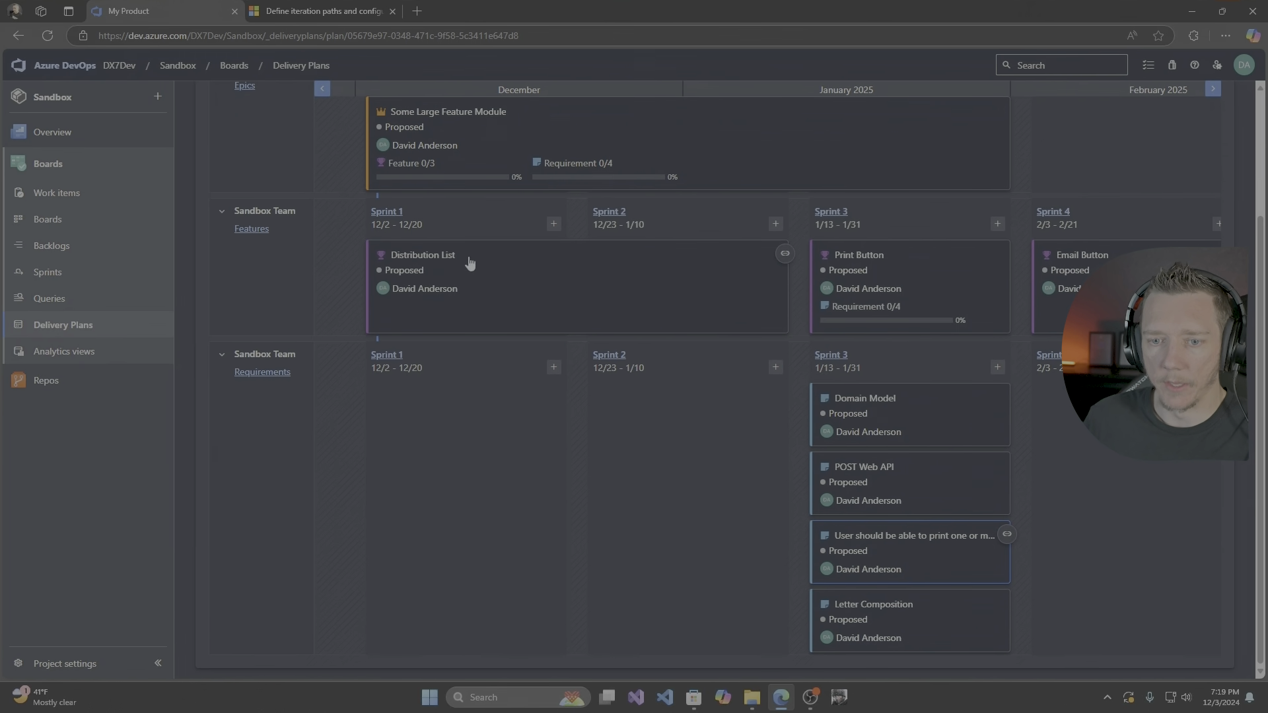
Add two new requirements named Domain Model and Architecture to Sprint 1 in the plan.
mouse_move(687, 449)
mouse_down()
mouse_move(607, 449)
mouse_move(683, 426)
mouse_up()
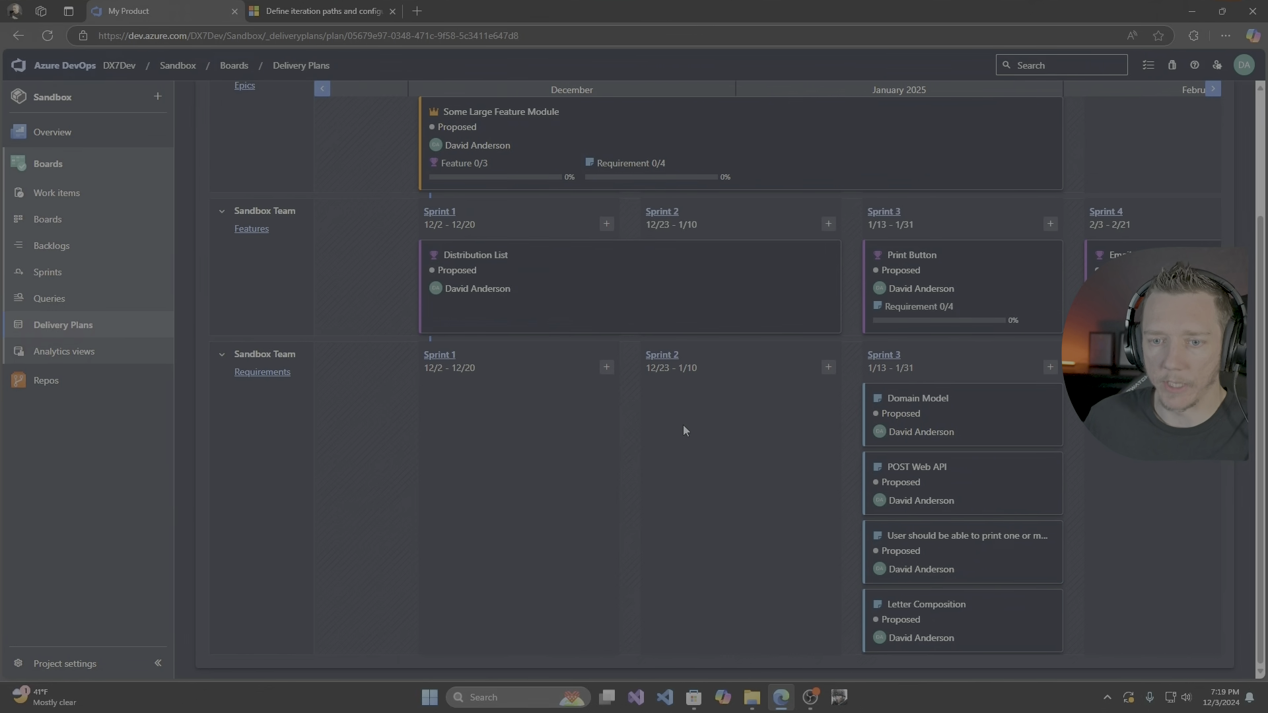
click(606, 367)
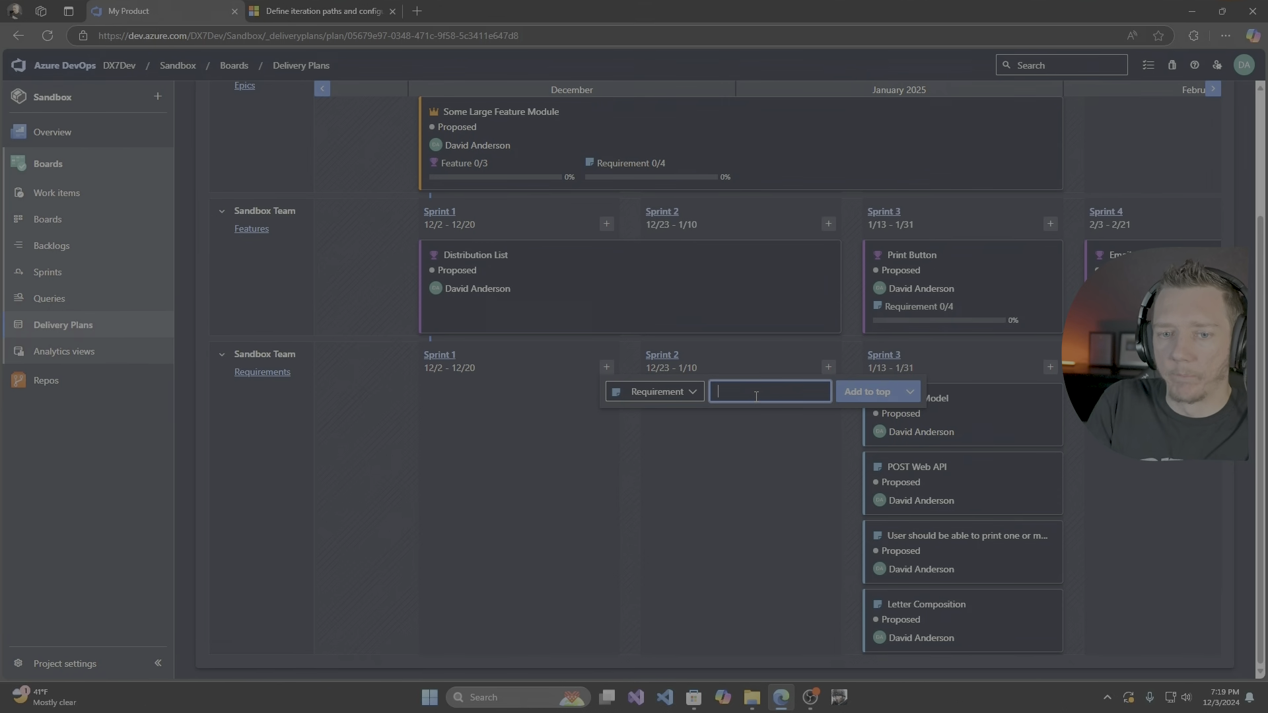
text(Domain Mode)
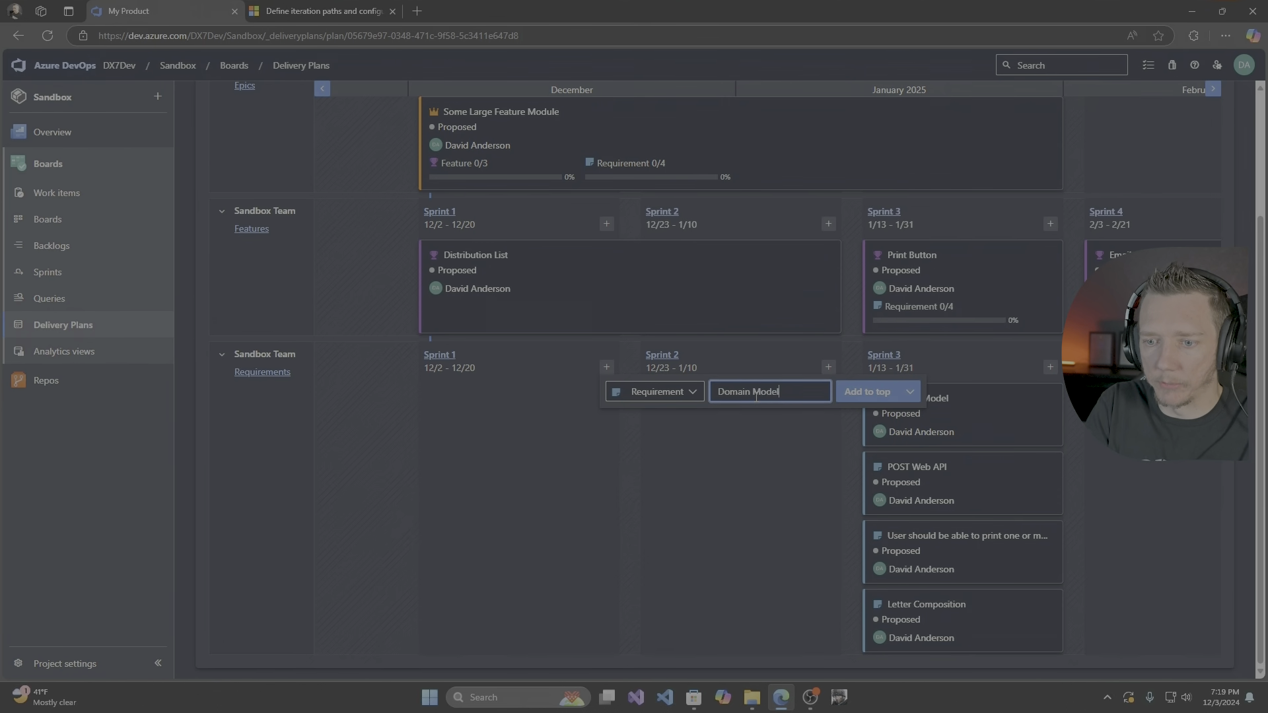
text(l)
key(Return)
click(605, 368)
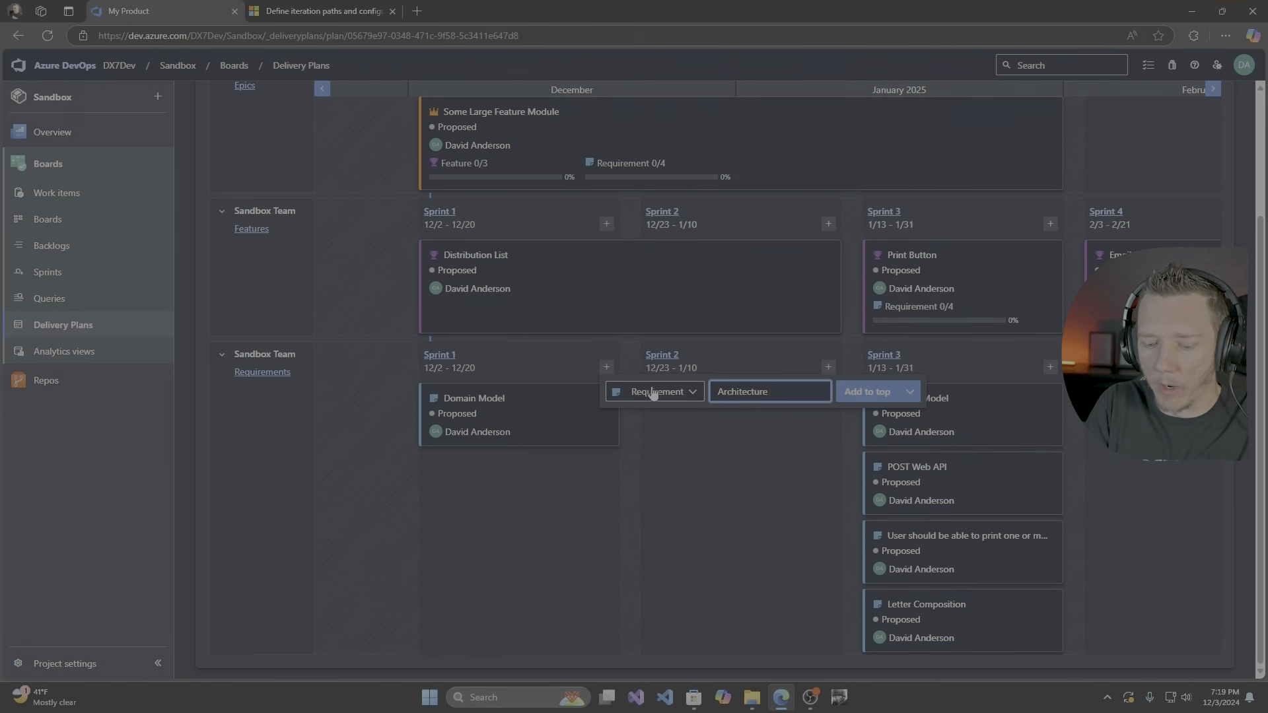
key(Return)
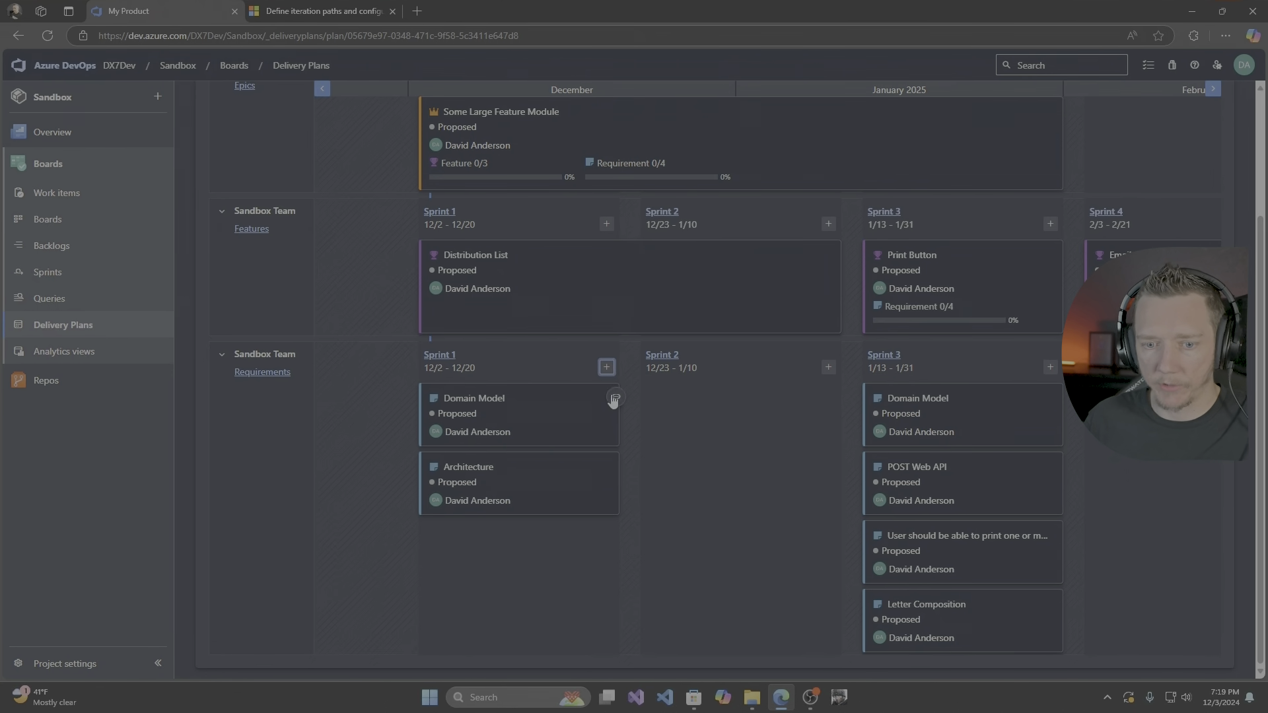
click(606, 368)
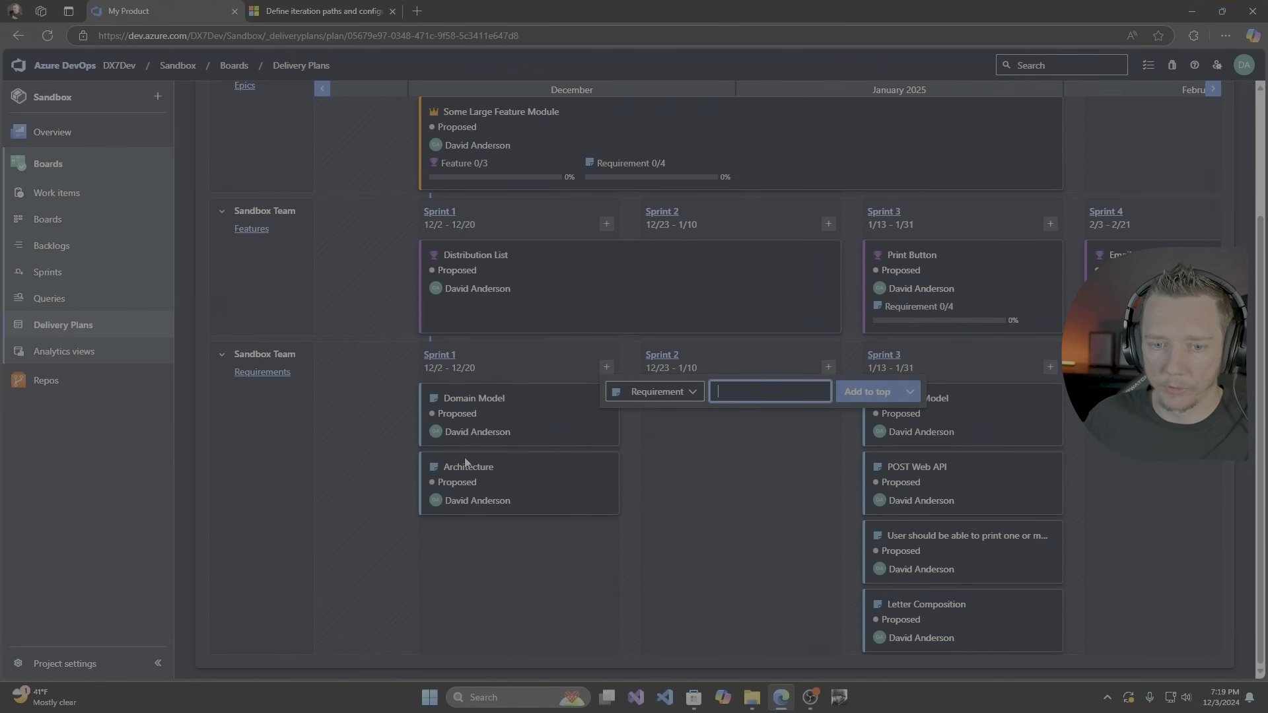
click(525, 579)
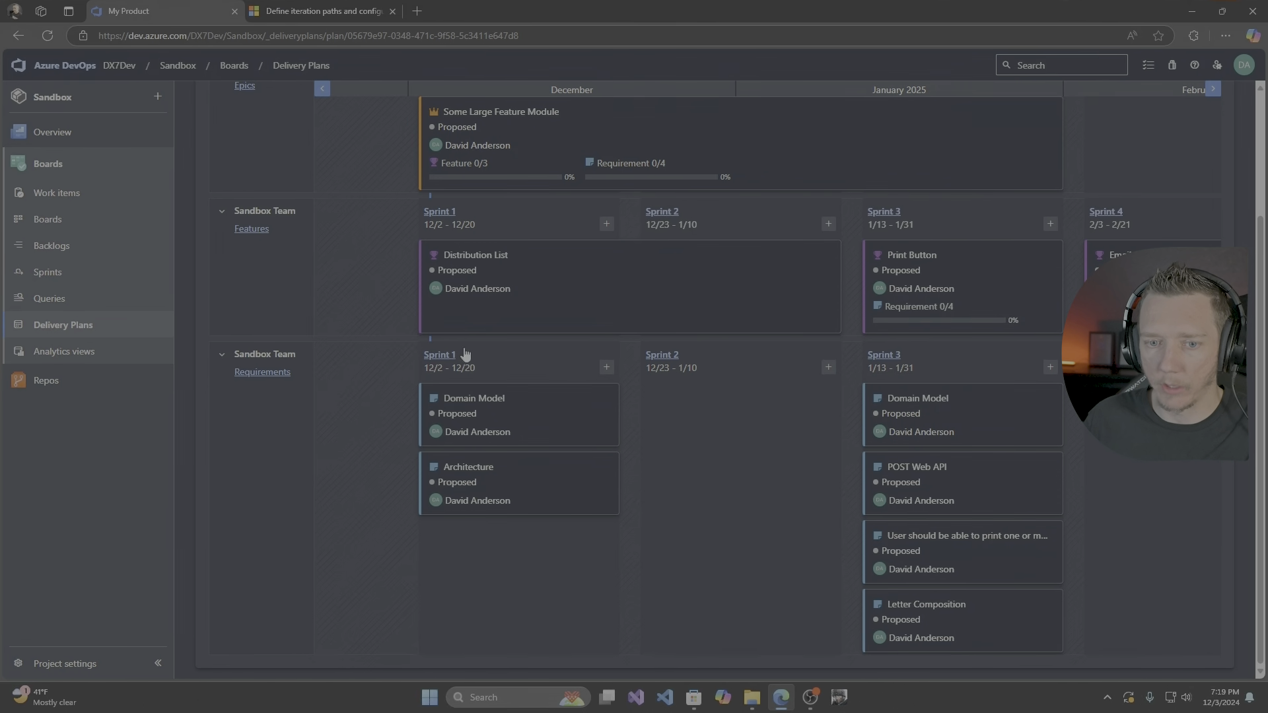
Set the size of the new Domain Model requirement in Sprint 1 to 8 and save it.
drag(544, 363, 470, 399)
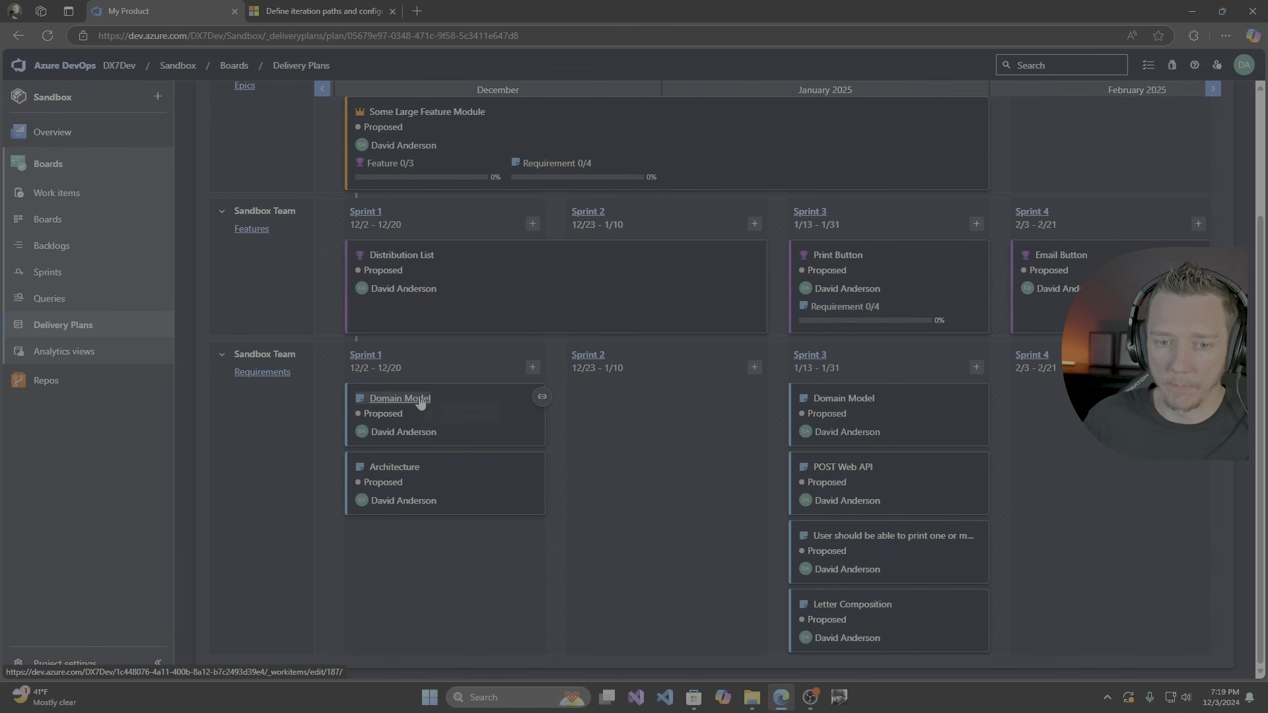
click(422, 399)
click(694, 274)
text(8)
click(998, 166)
Set the size of the Architecture requirement in Sprint 1 to 16 and save it.
click(394, 468)
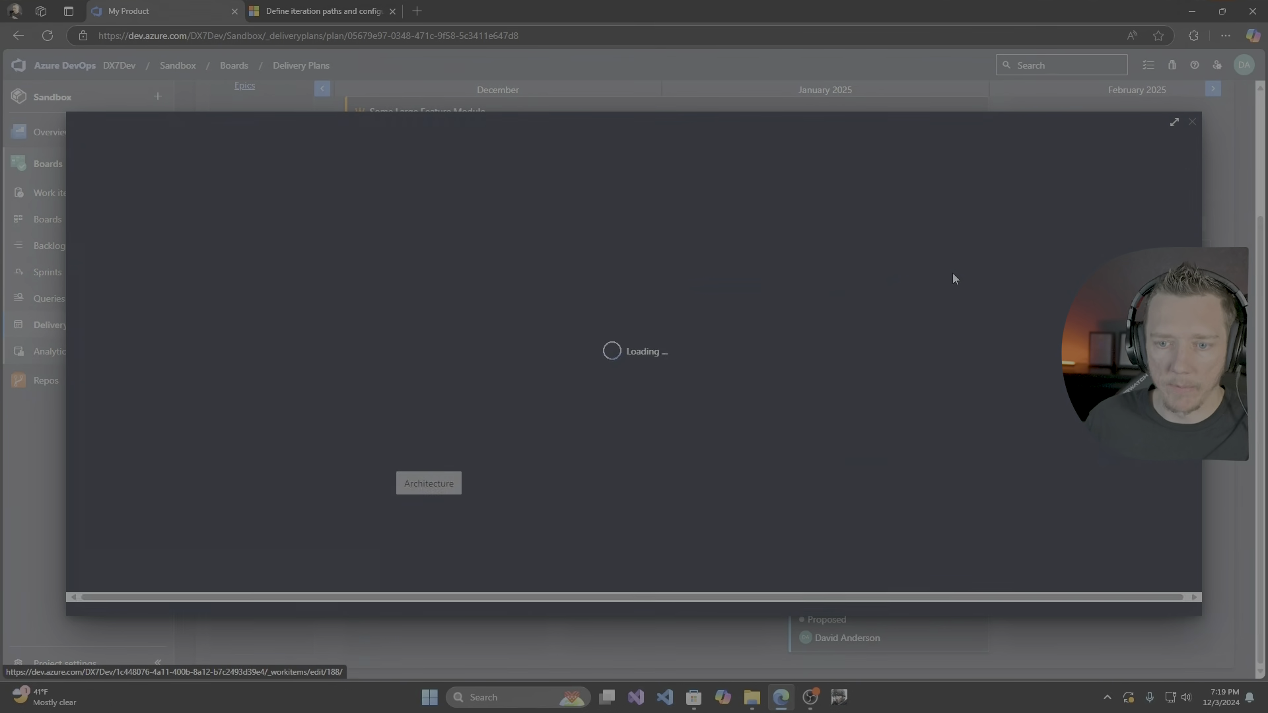
click(656, 273)
text(16)
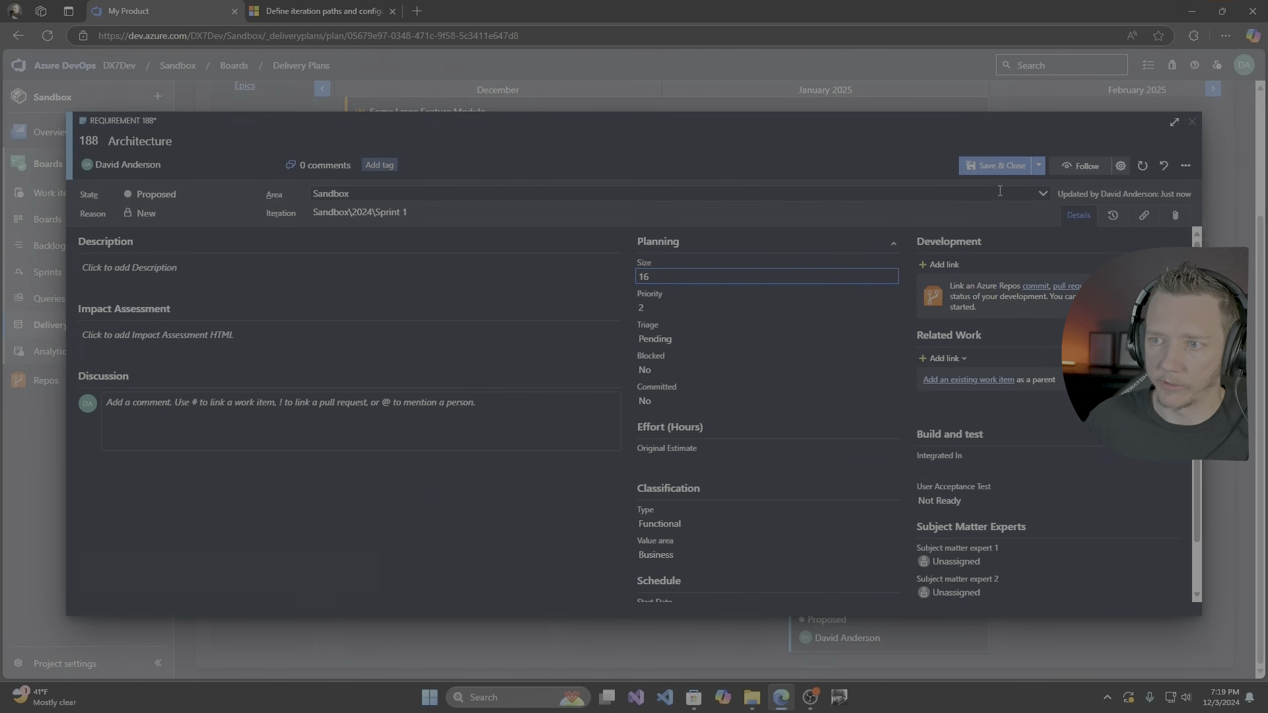
click(999, 167)
Add a new requirement named Web UI to Sprint 2 in the plan.
mouse_move(451, 361)
mouse_down()
mouse_move(512, 365)
mouse_move(427, 359)
mouse_move(505, 357)
mouse_move(450, 346)
mouse_up()
click(760, 367)
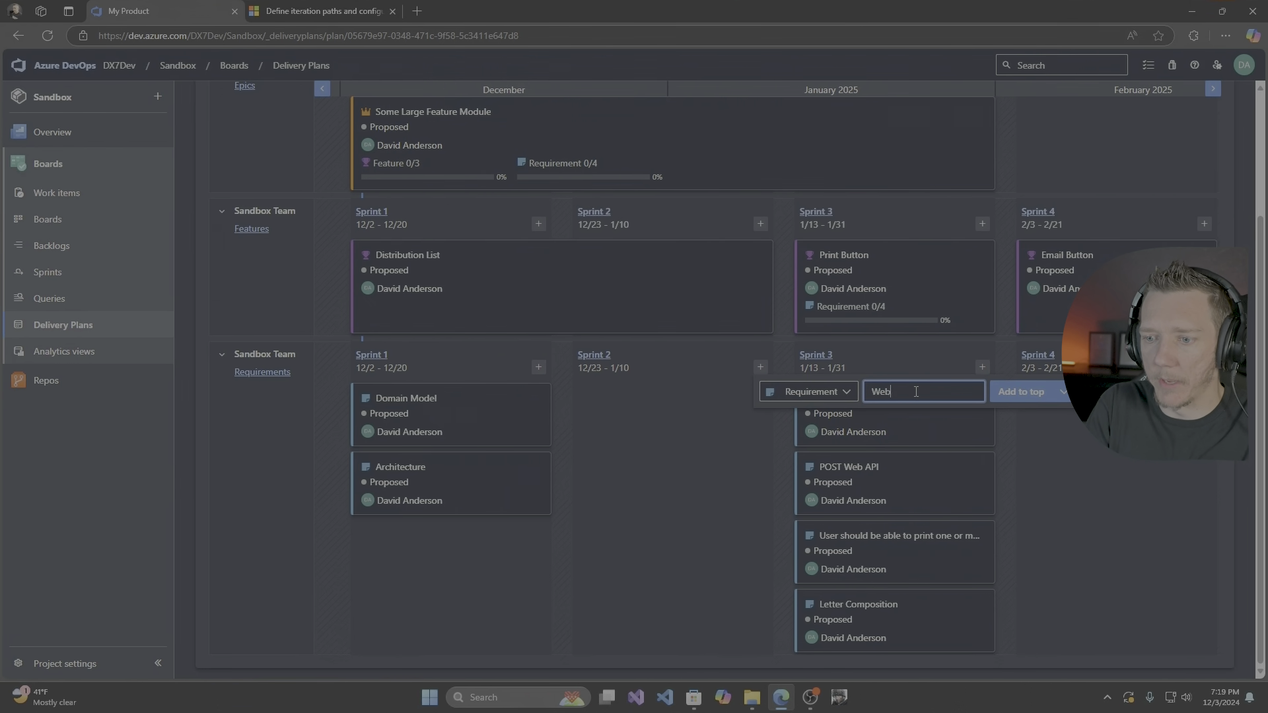
key(Return)
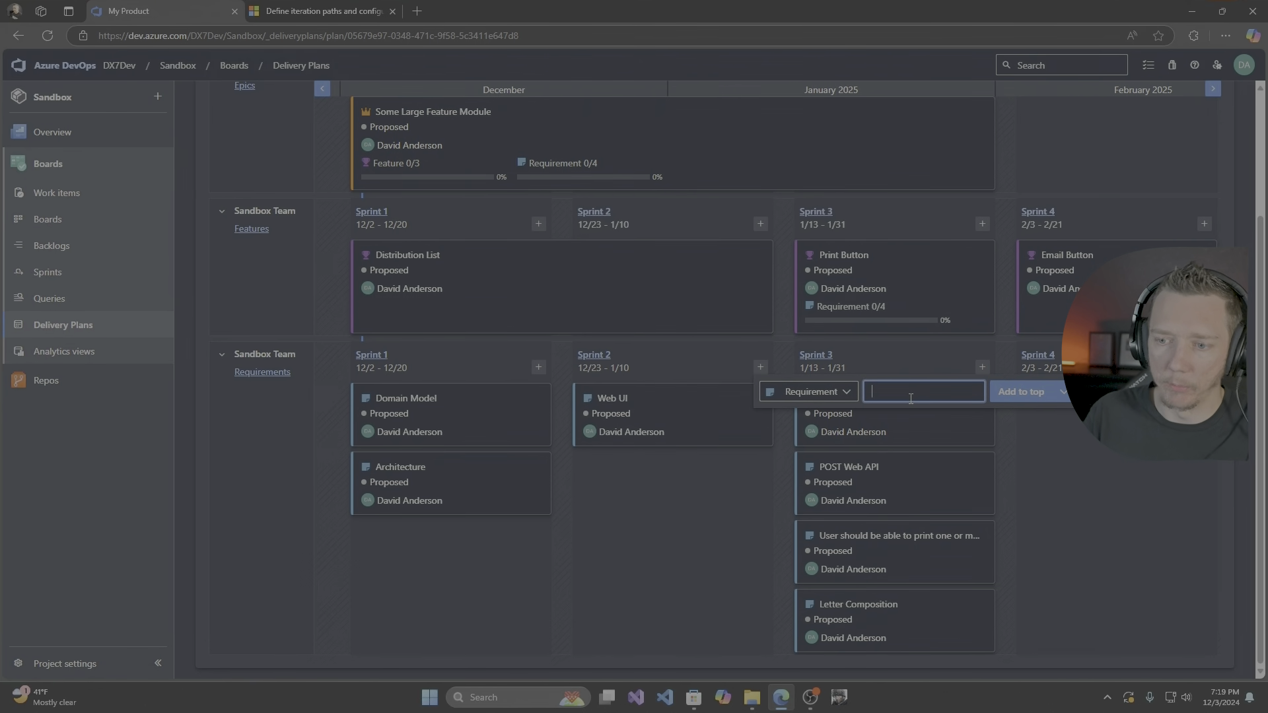
click(604, 484)
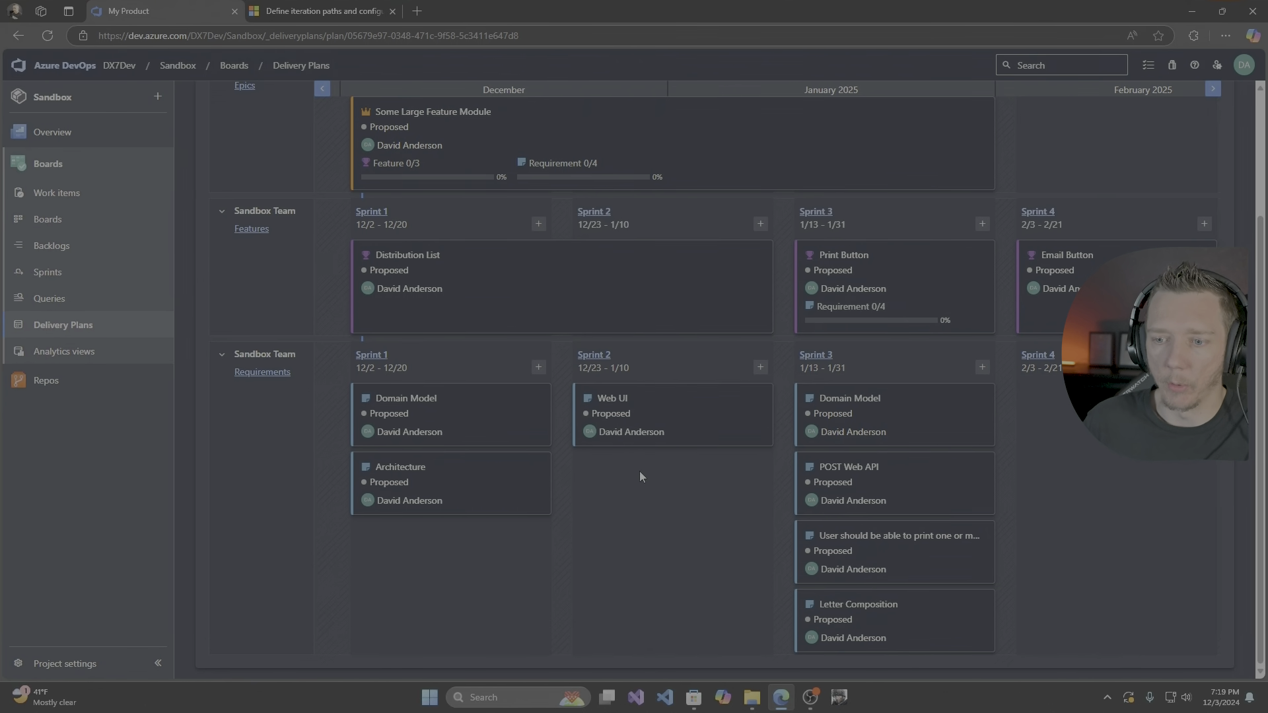
Check the details of the Domain Model requirement in Sprint 1 and review the planned items through Sprint 4.
drag(1192, 468, 951, 429)
drag(393, 478, 601, 461)
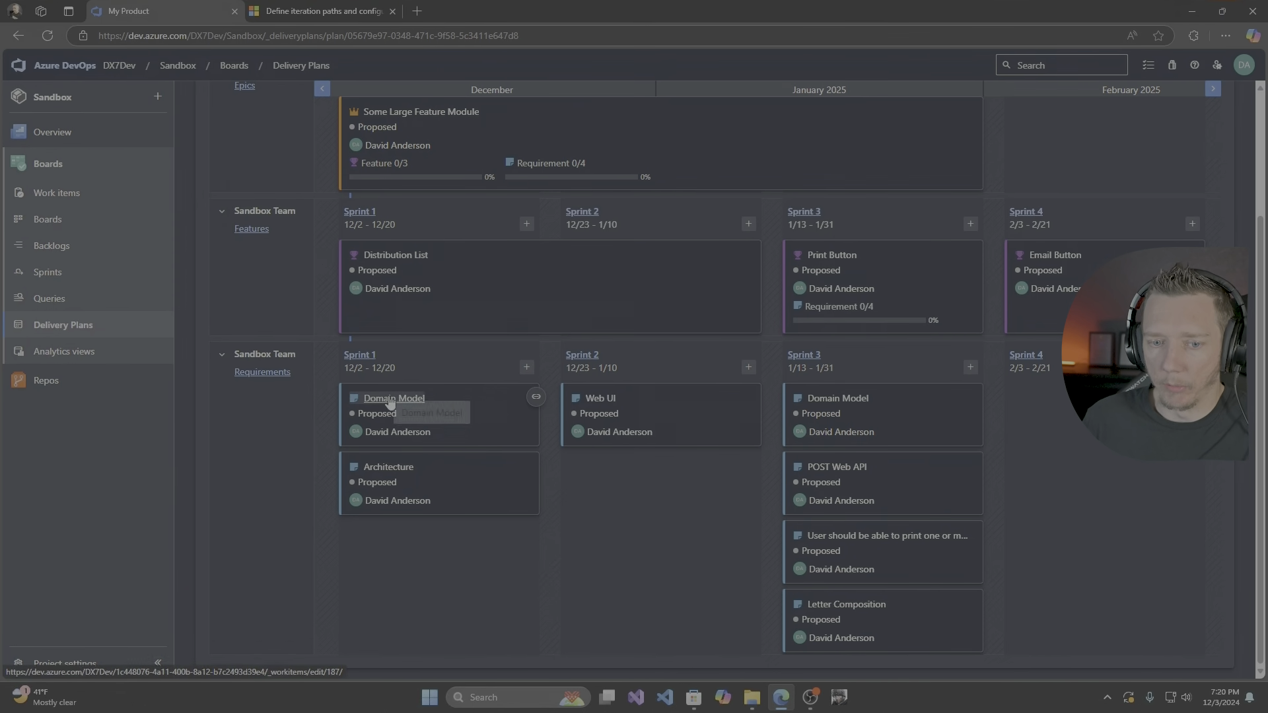
click(395, 399)
click(1190, 121)
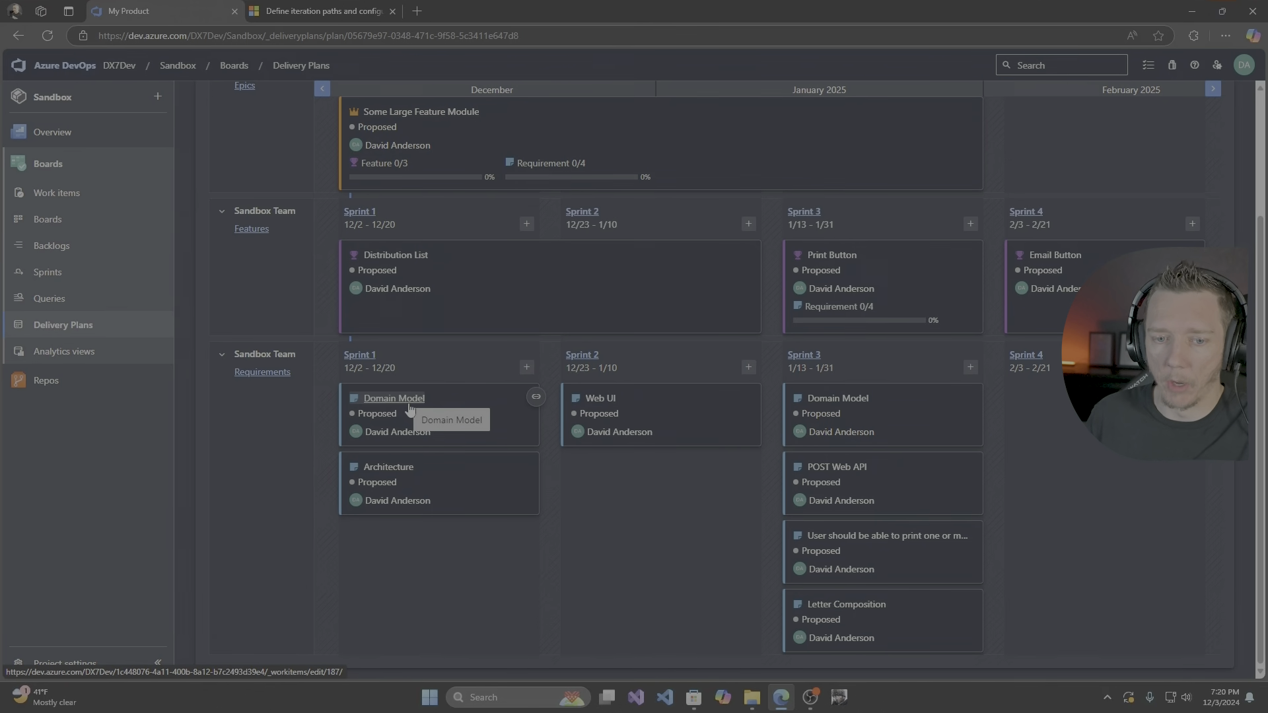
scroll(882, 375, right, 2)
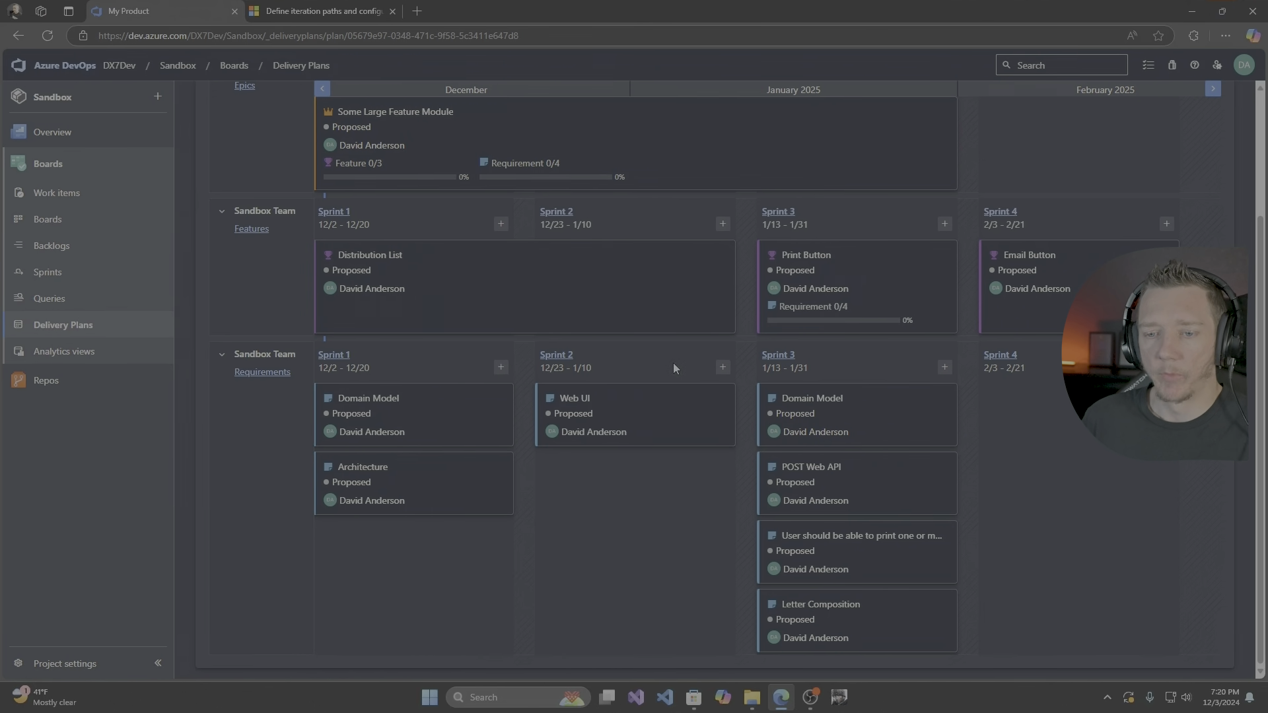
drag(1121, 389, 893, 386)
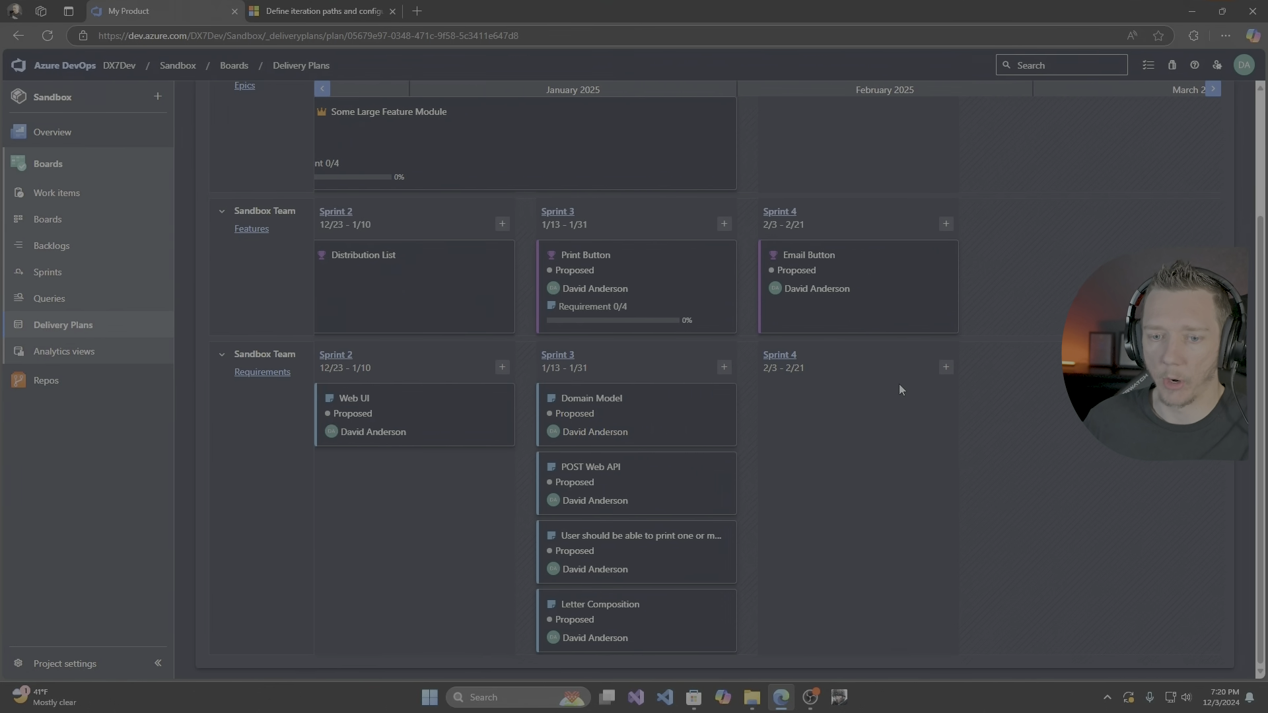
Extend the Sprint 1 Domain Model requirement through the end of Sprint 2 and open its details.
drag(396, 503, 734, 474)
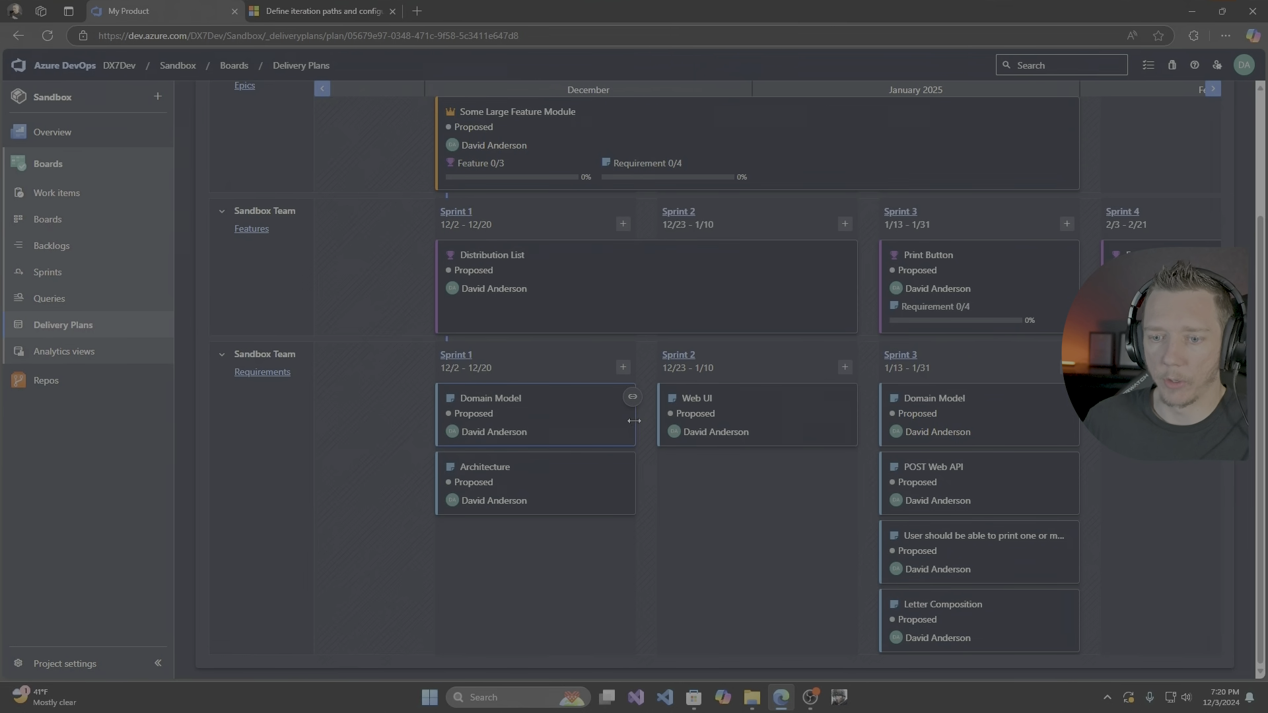
drag(634, 421, 656, 425)
drag(843, 413, 844, 414)
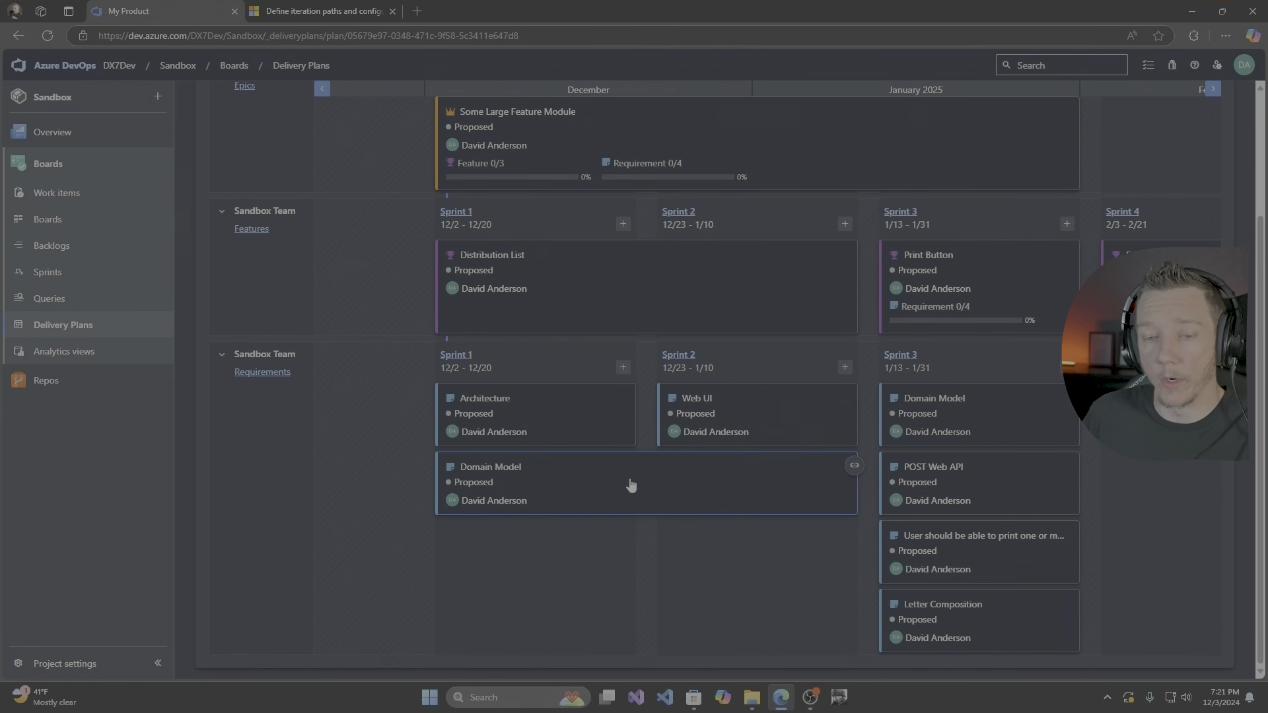
click(528, 479)
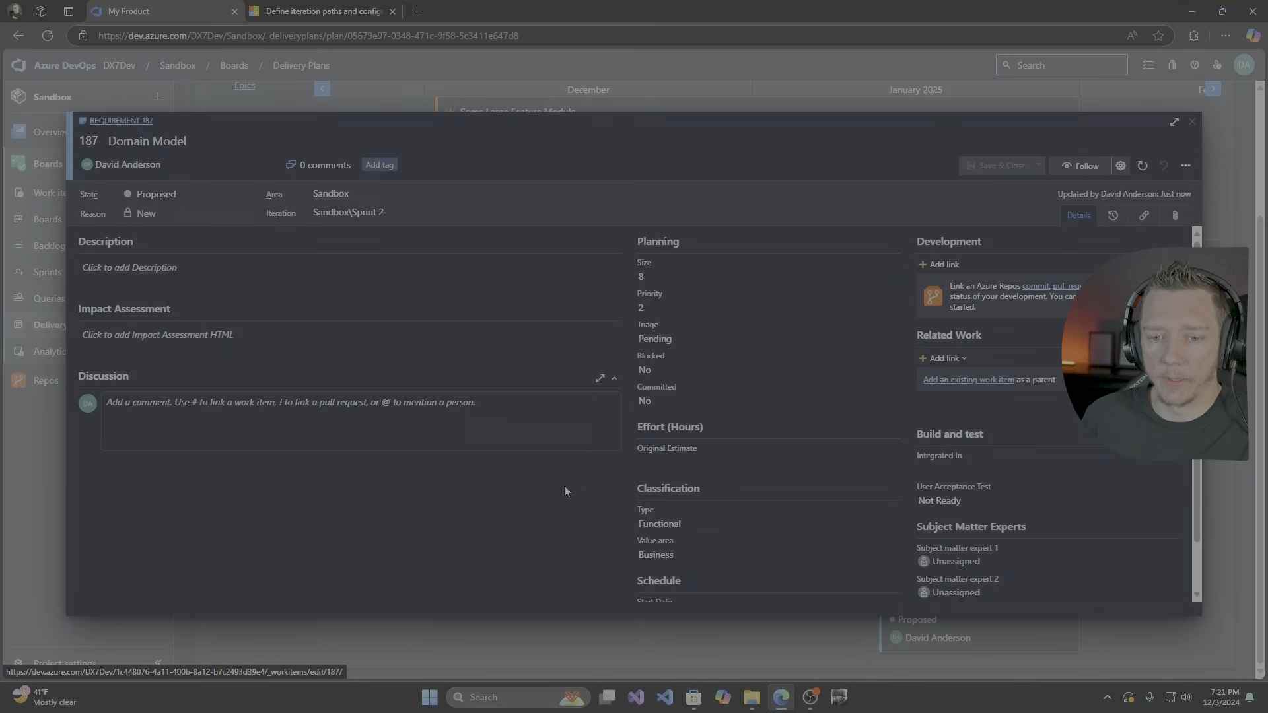
Check the iteration and schedule dates of the Domain Model requirement spanning Sprints 1 and 2, and close its details.
click(415, 212)
click(535, 556)
scroll(647, 528, down, 1)
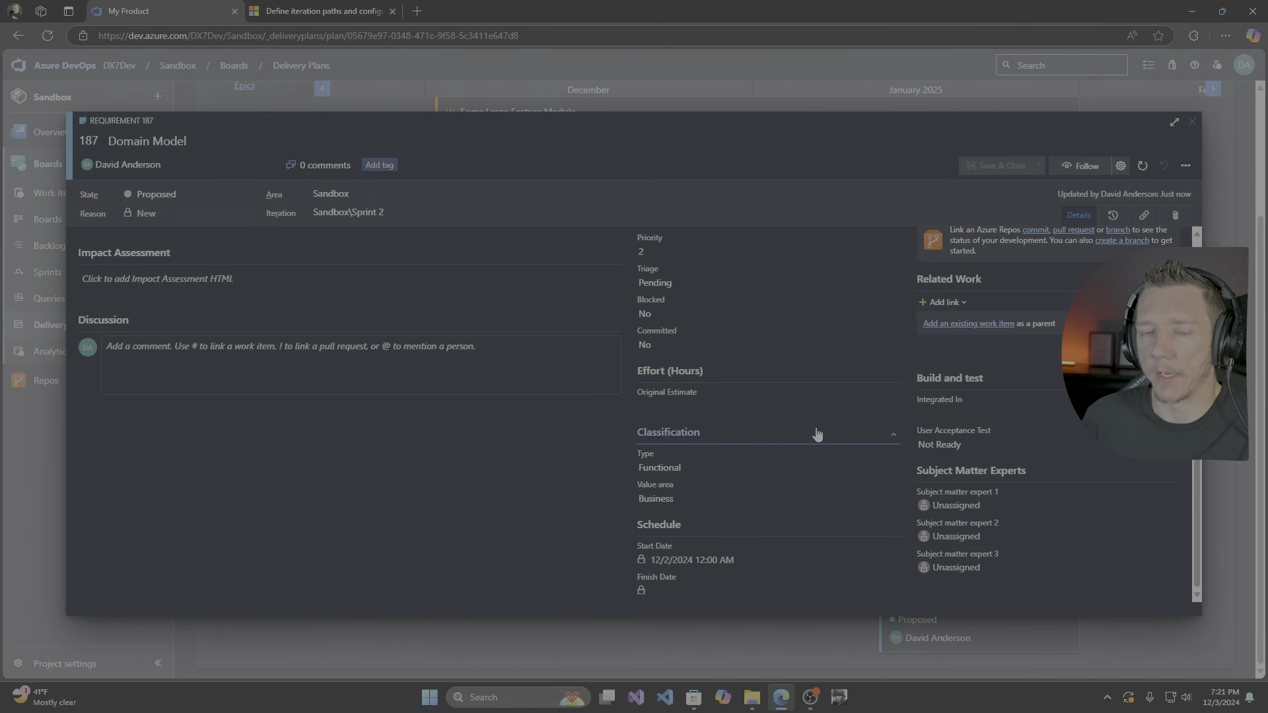
click(1192, 122)
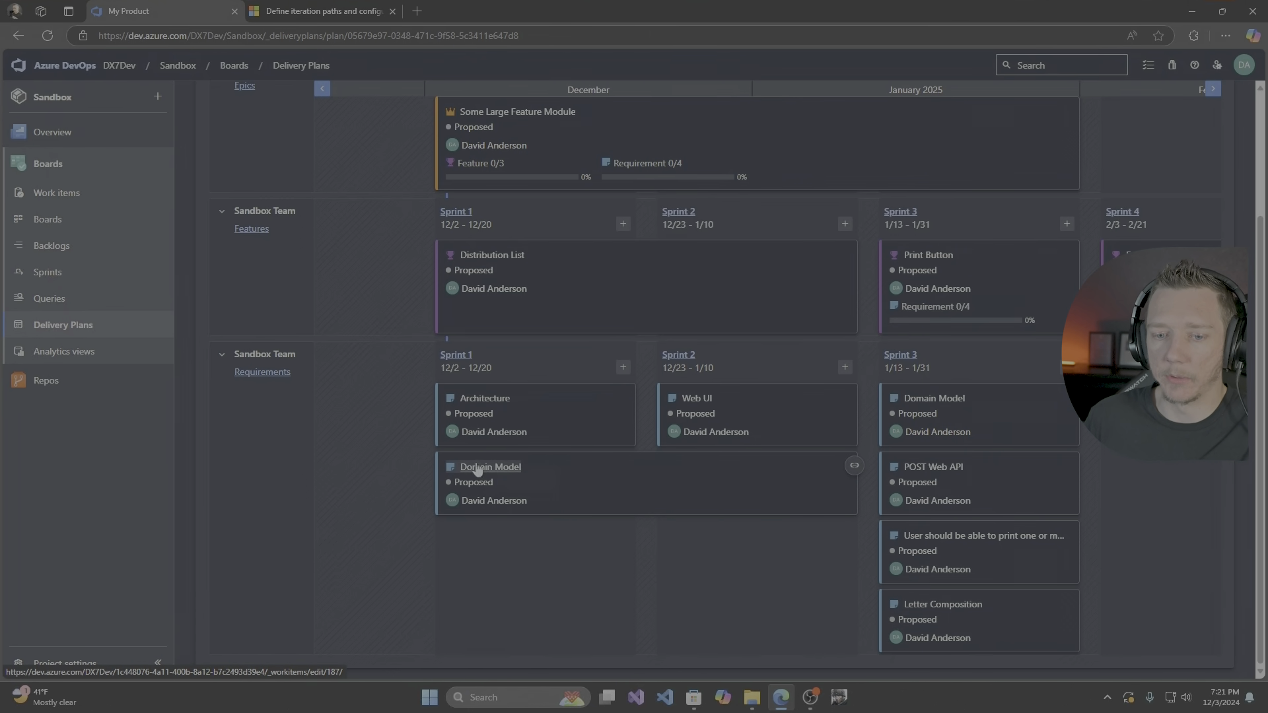
Reopen the Domain Model requirement spanning Sprints 1 and 2 to check its planned size, leaving it unchanged.
click(484, 468)
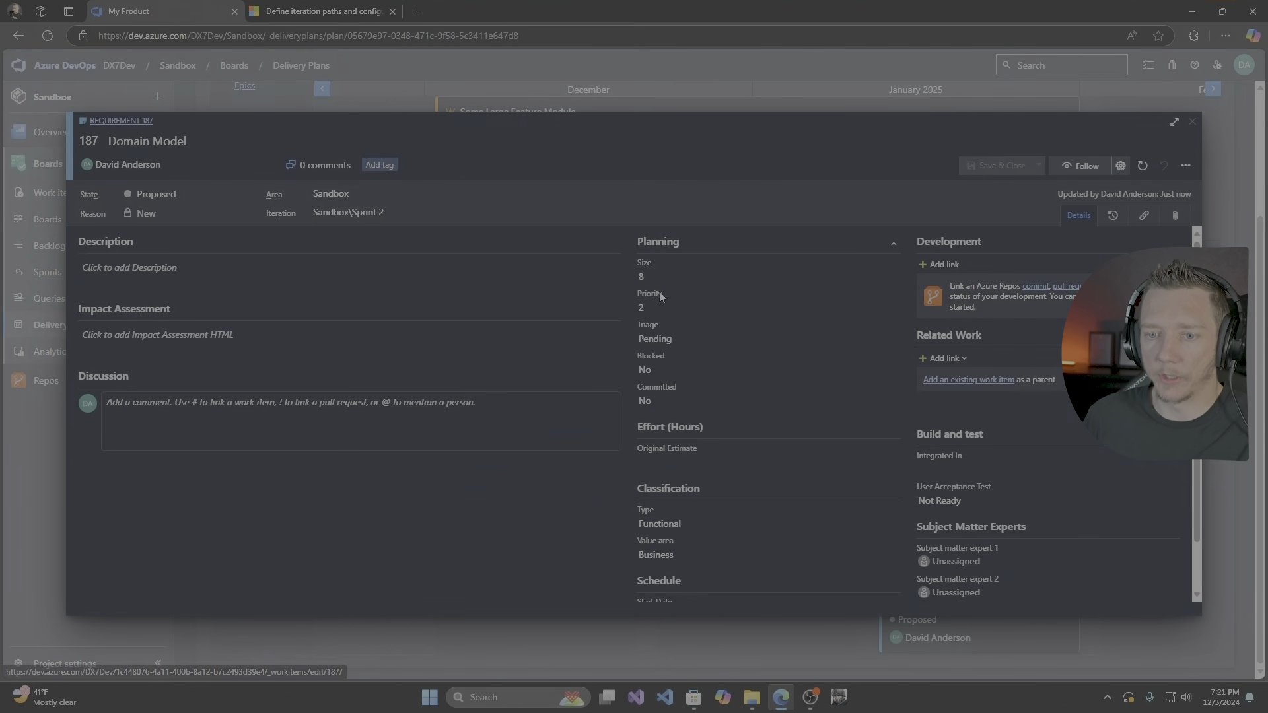
click(1227, 117)
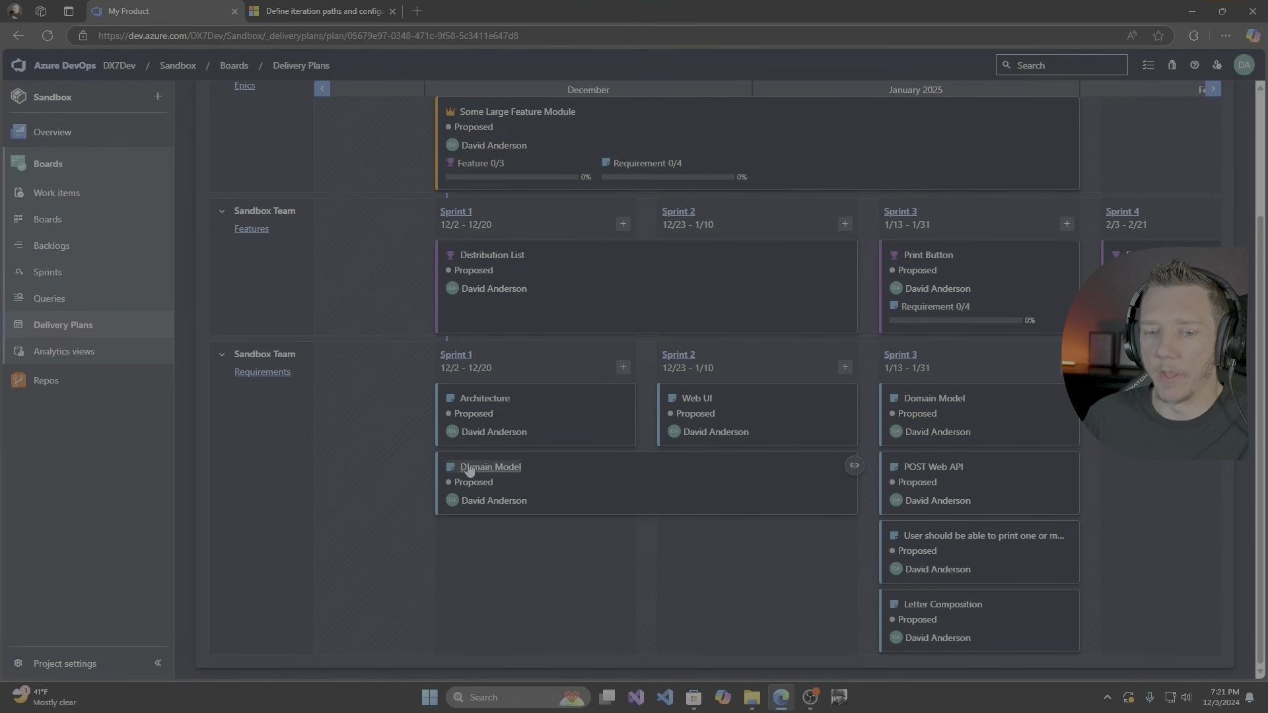
click(483, 465)
click(502, 270)
click(713, 276)
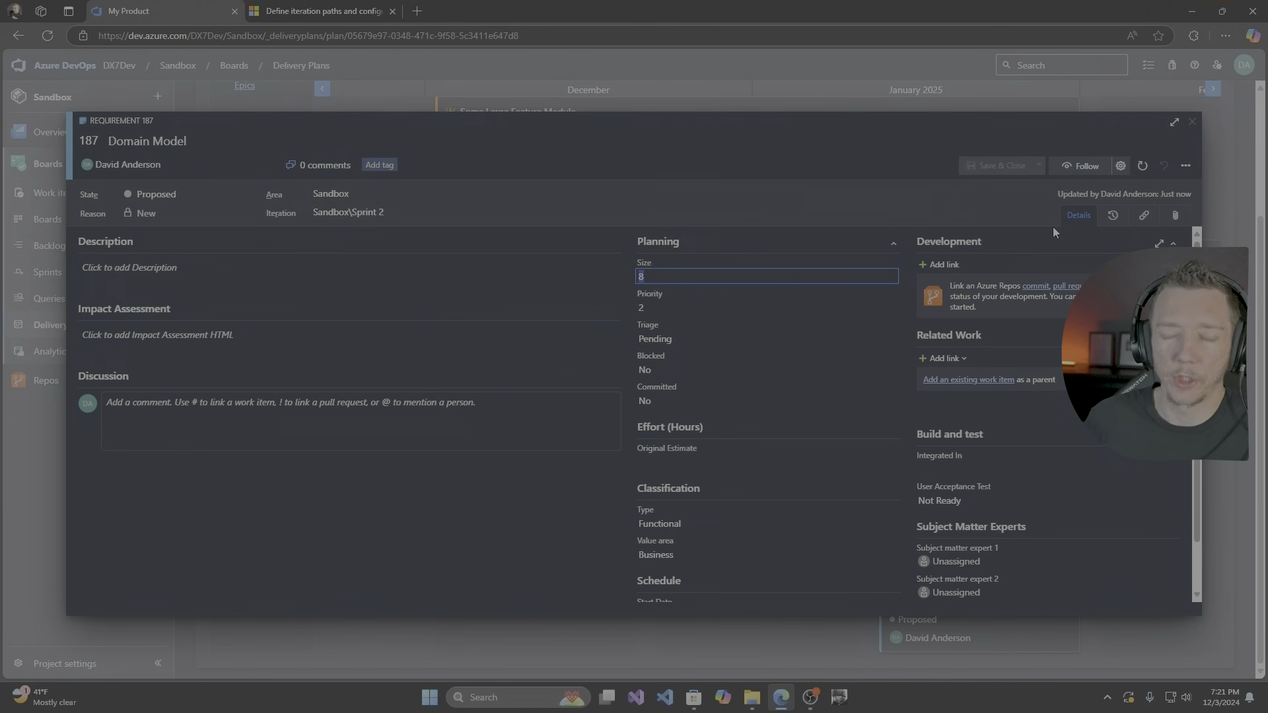
click(1192, 122)
Examine the plan's timeline from December through June 2025, and review the epics, features and requirements in Sprints 1 to 4.
drag(1172, 402, 1093, 403)
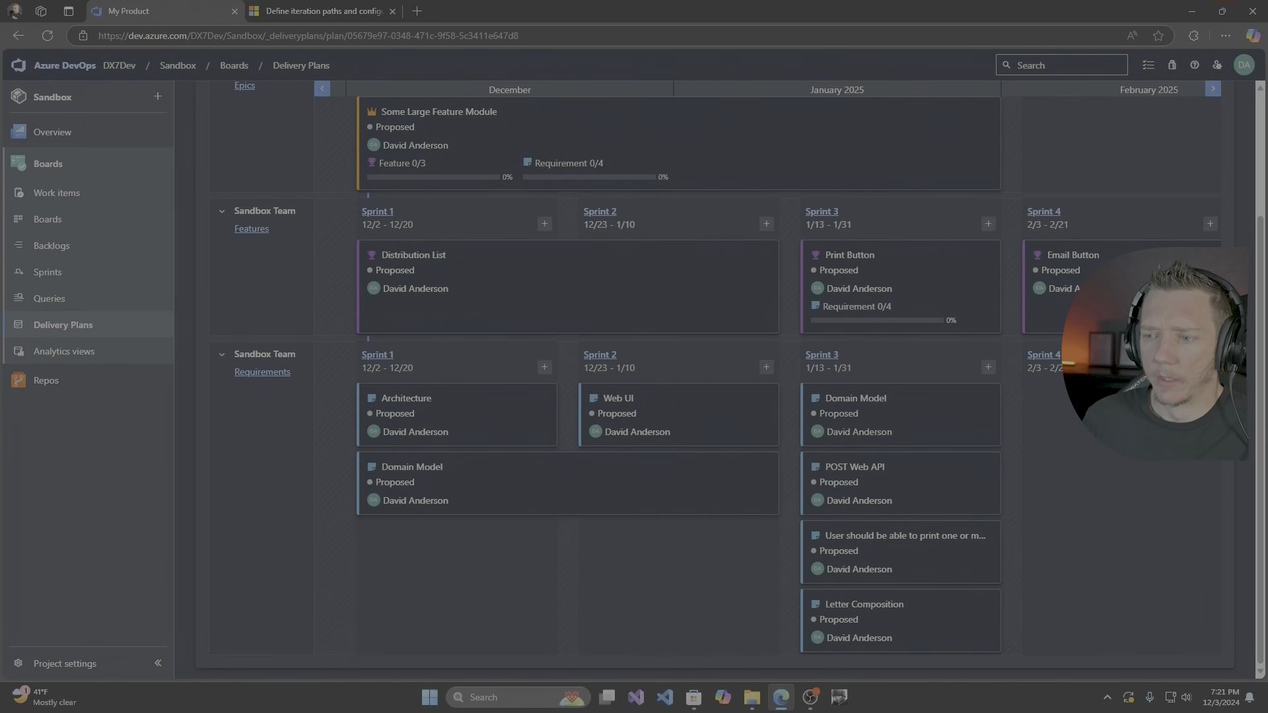
scroll(1093, 403, right, 1)
scroll(1094, 403, up, 3)
scroll(1093, 403, up, 1)
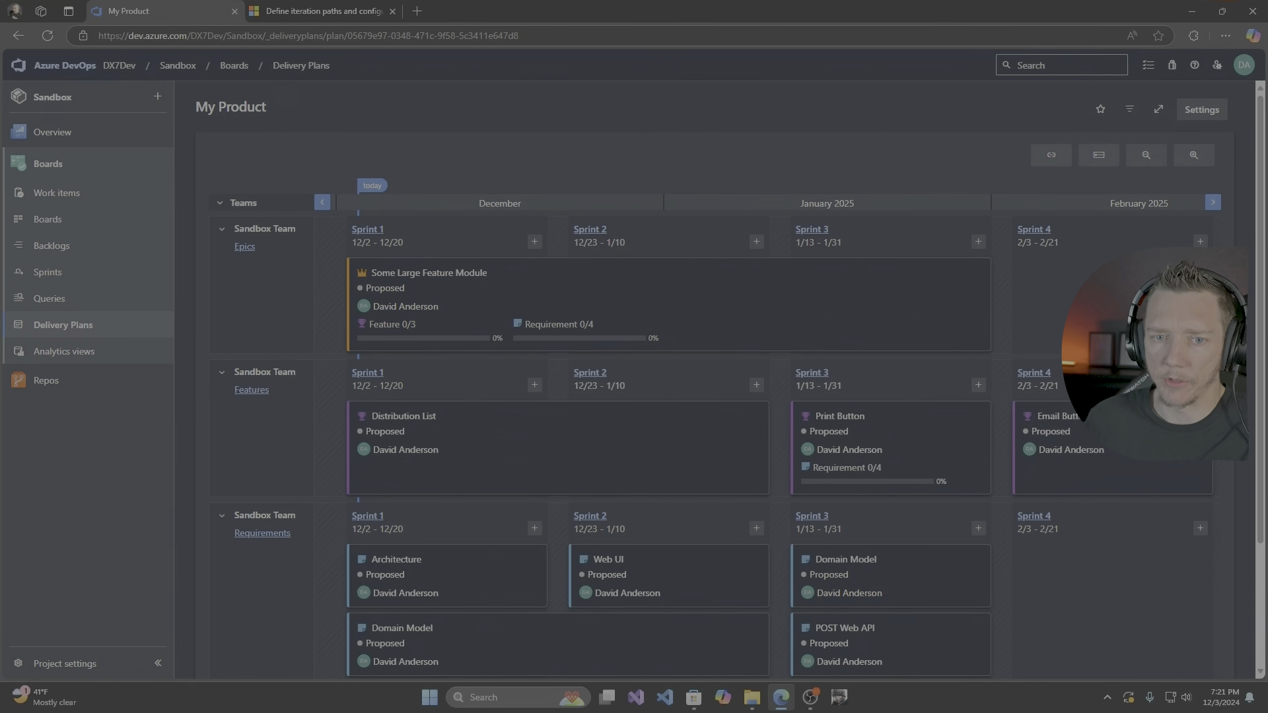
scroll(1094, 403, right, 2)
scroll(1040, 319, right, 2)
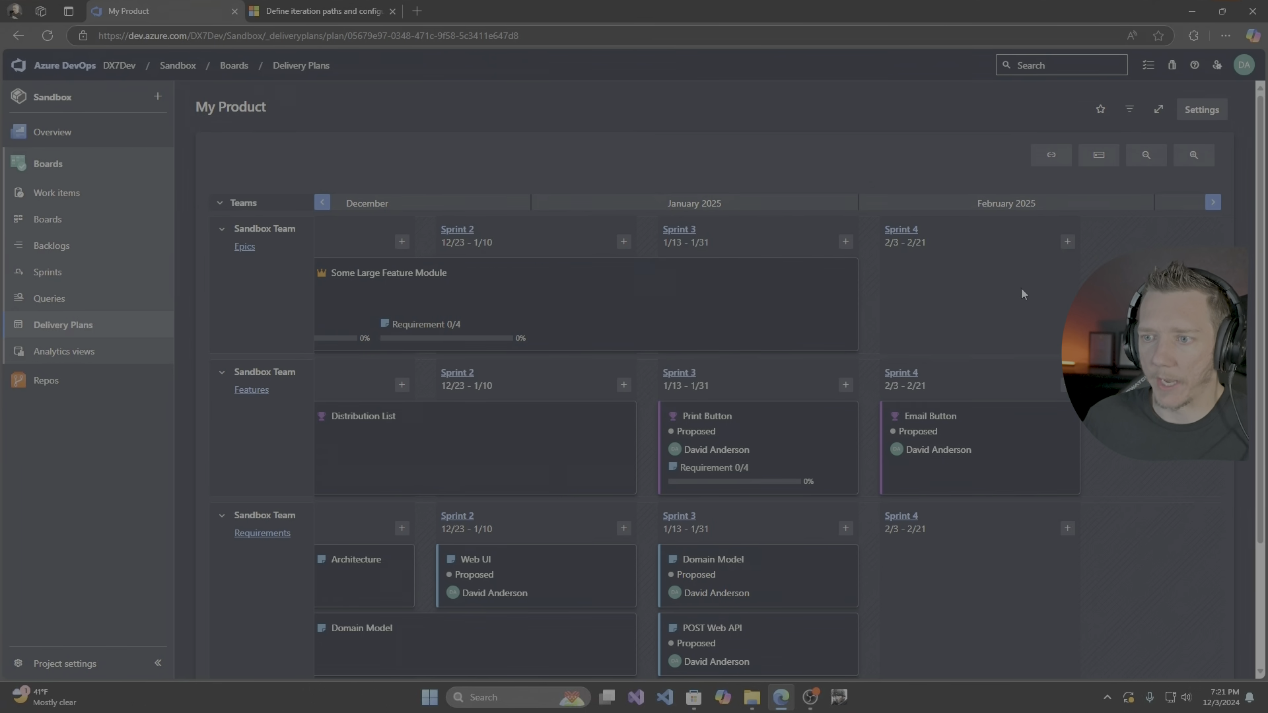
scroll(1021, 288, right, 10)
scroll(988, 267, right, 10)
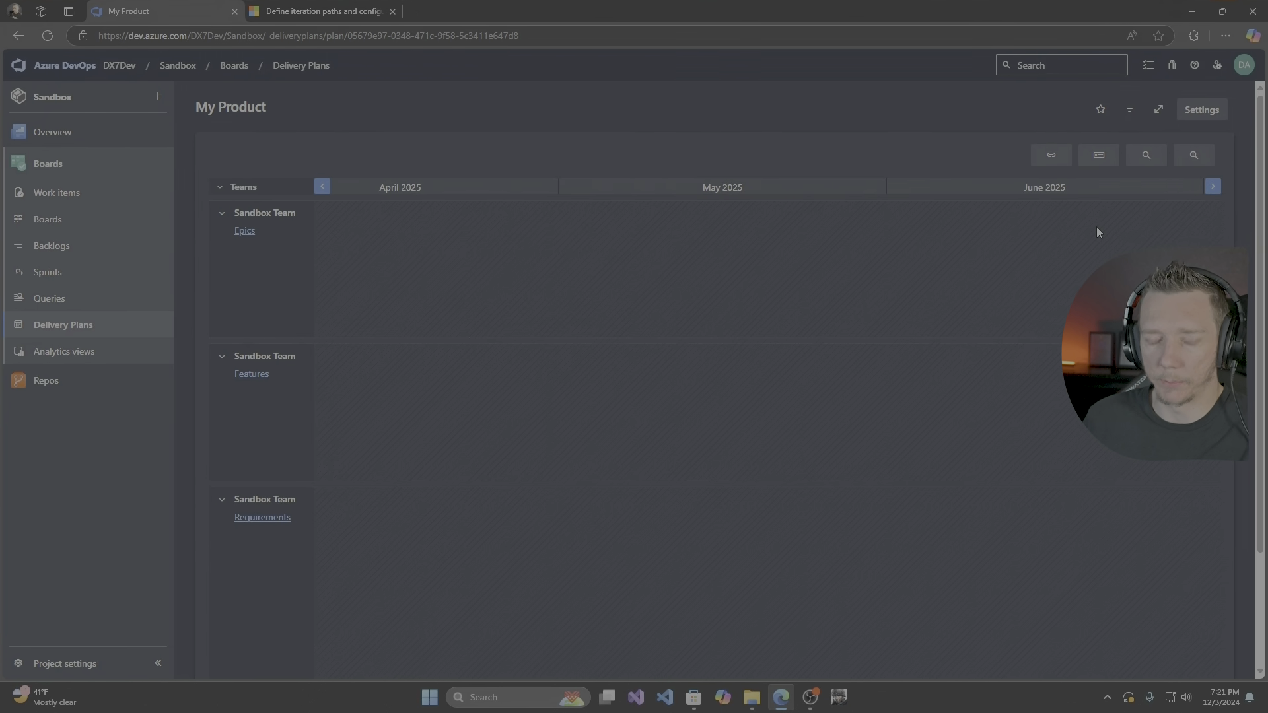
drag(311, 299, 1044, 274)
drag(492, 272, 894, 257)
drag(465, 374, 675, 354)
scroll(675, 354, down, 2)
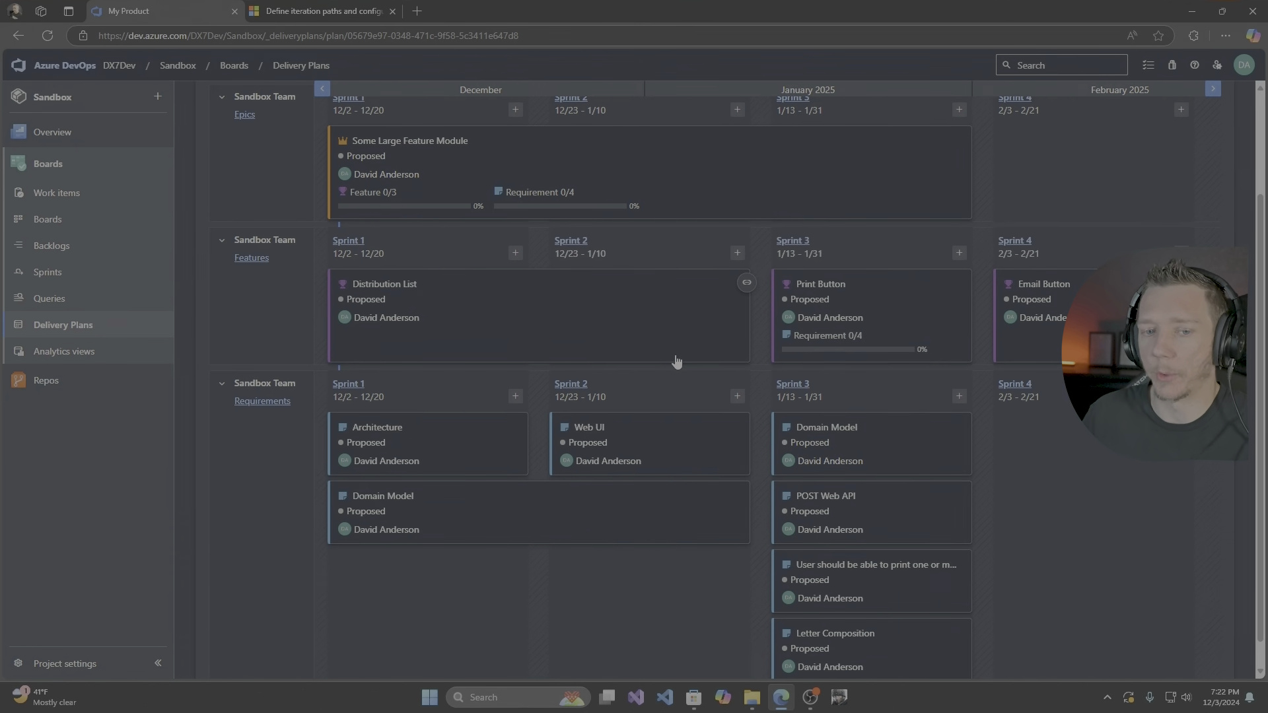
scroll(668, 362, down, 1)
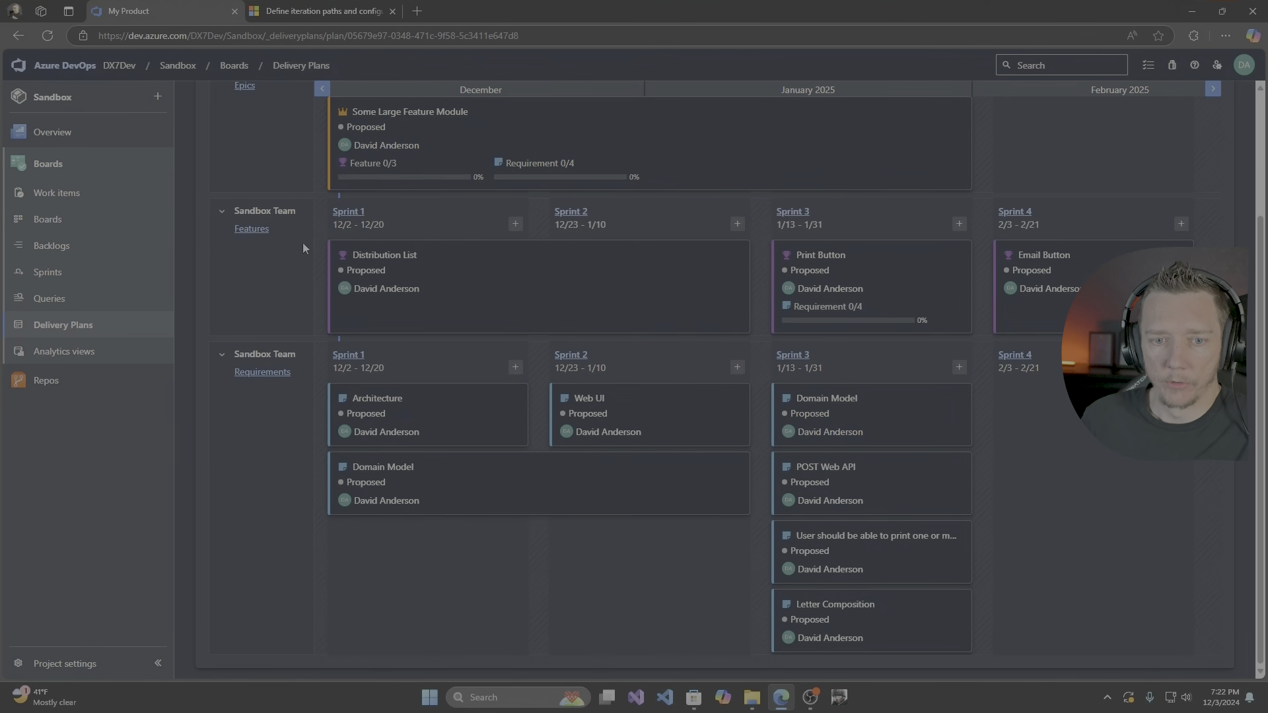
Enlarge the plan's timeline by one zoom level and compare each feature with the requirements scheduled across Sprints 1 to 4.
scroll(1178, 144, up, 3)
click(1200, 157)
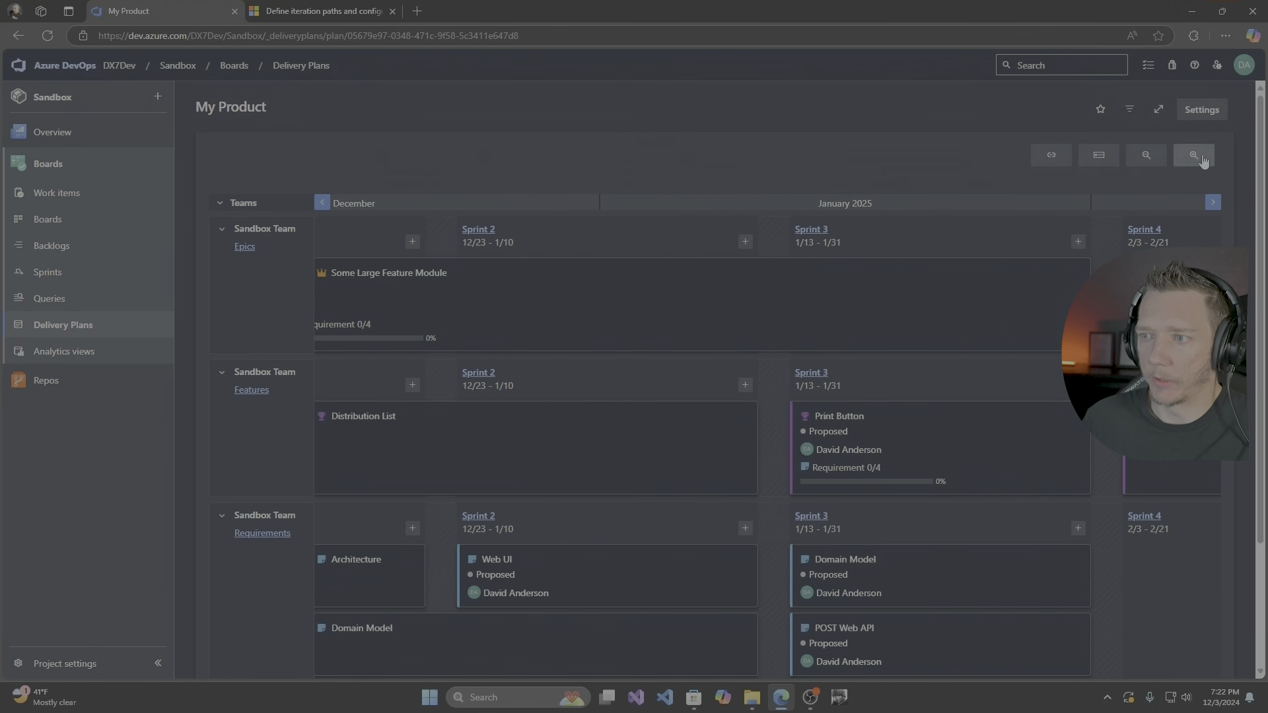
drag(430, 515, 657, 504)
scroll(379, 315, down, 1)
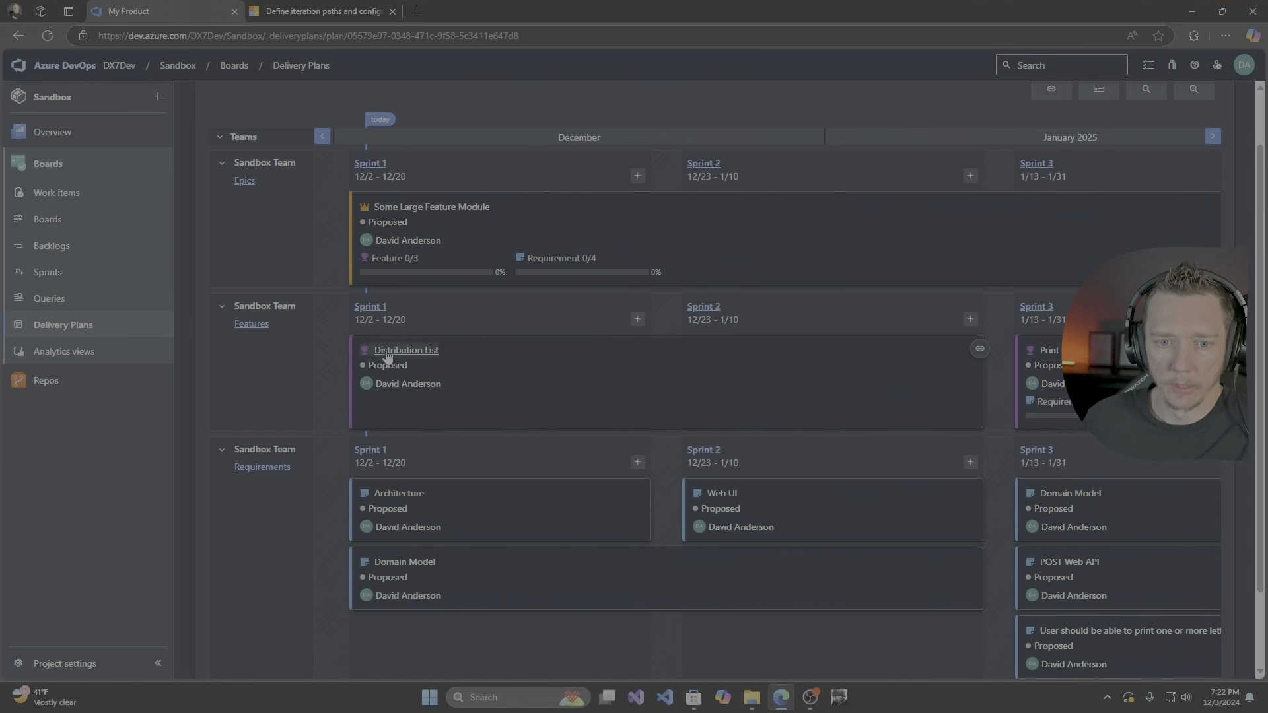
drag(1133, 313, 915, 316)
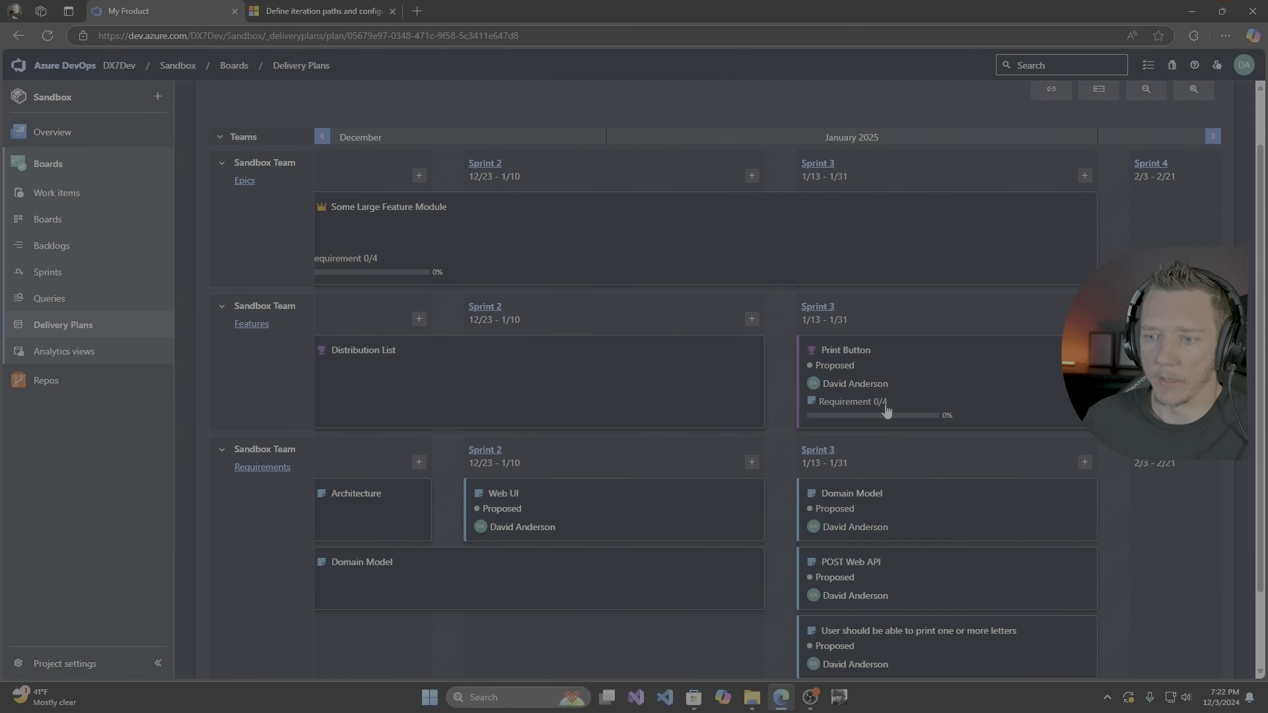
drag(1186, 514, 960, 499)
scroll(922, 528, down, 1)
scroll(922, 532, down, 1)
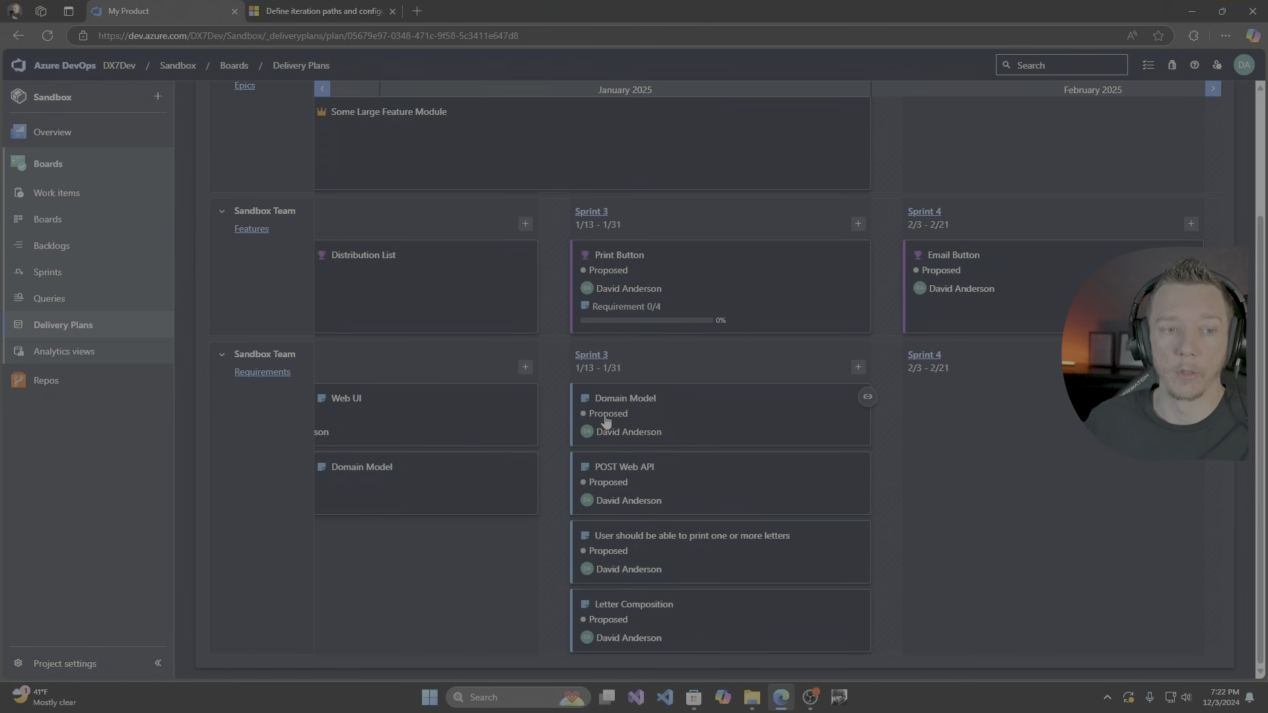
Compare the Sprint 1 and Sprint 2 taskboards of the Sandbox Team and check the Architecture requirement's details.
click(49, 272)
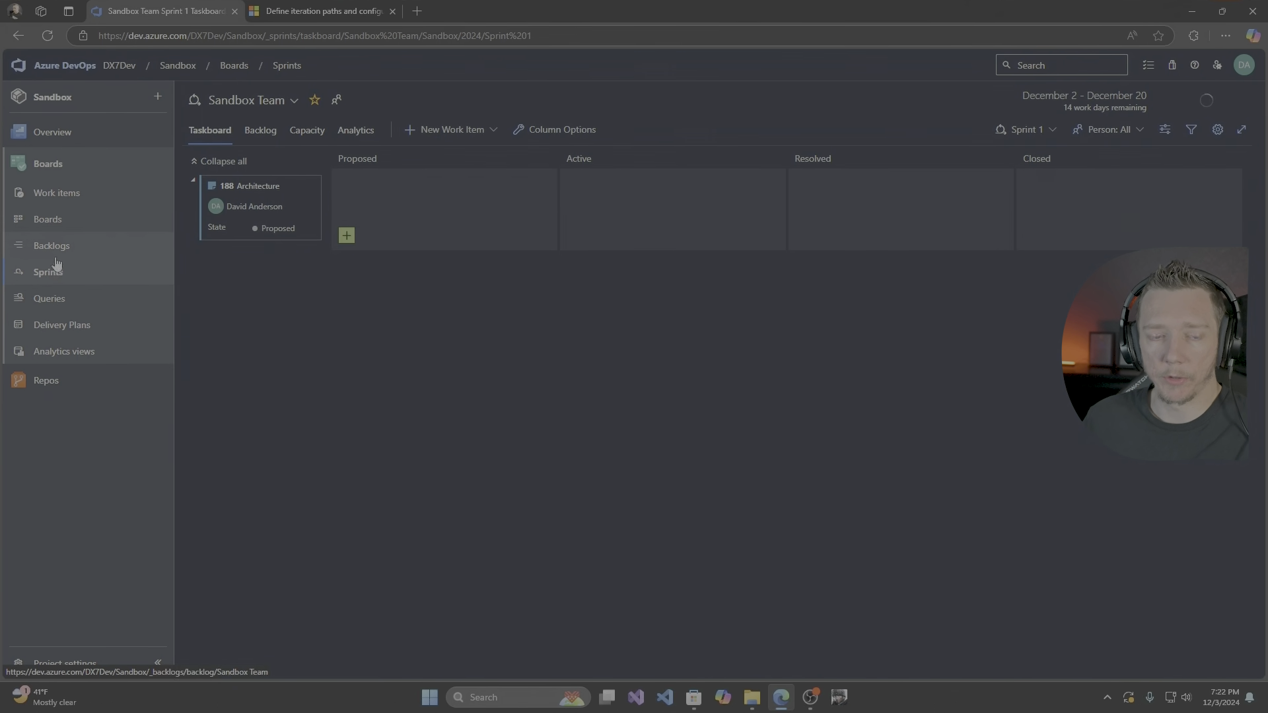
click(1040, 130)
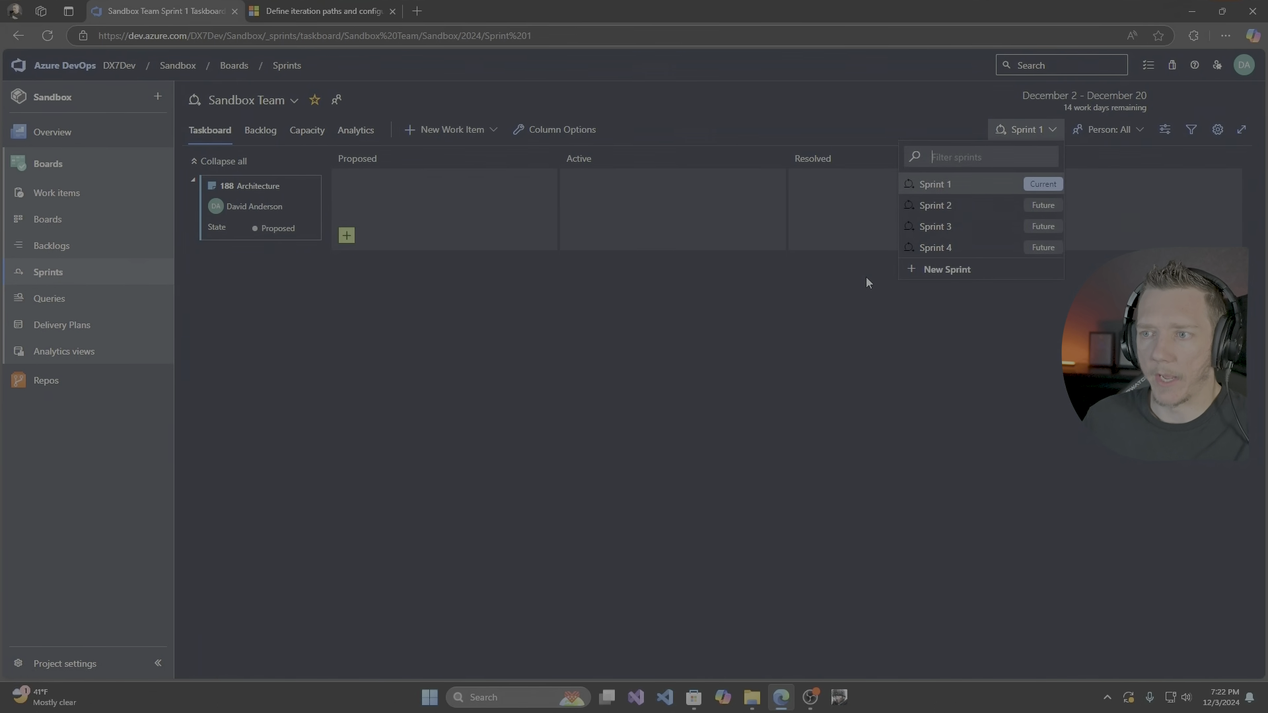
click(955, 208)
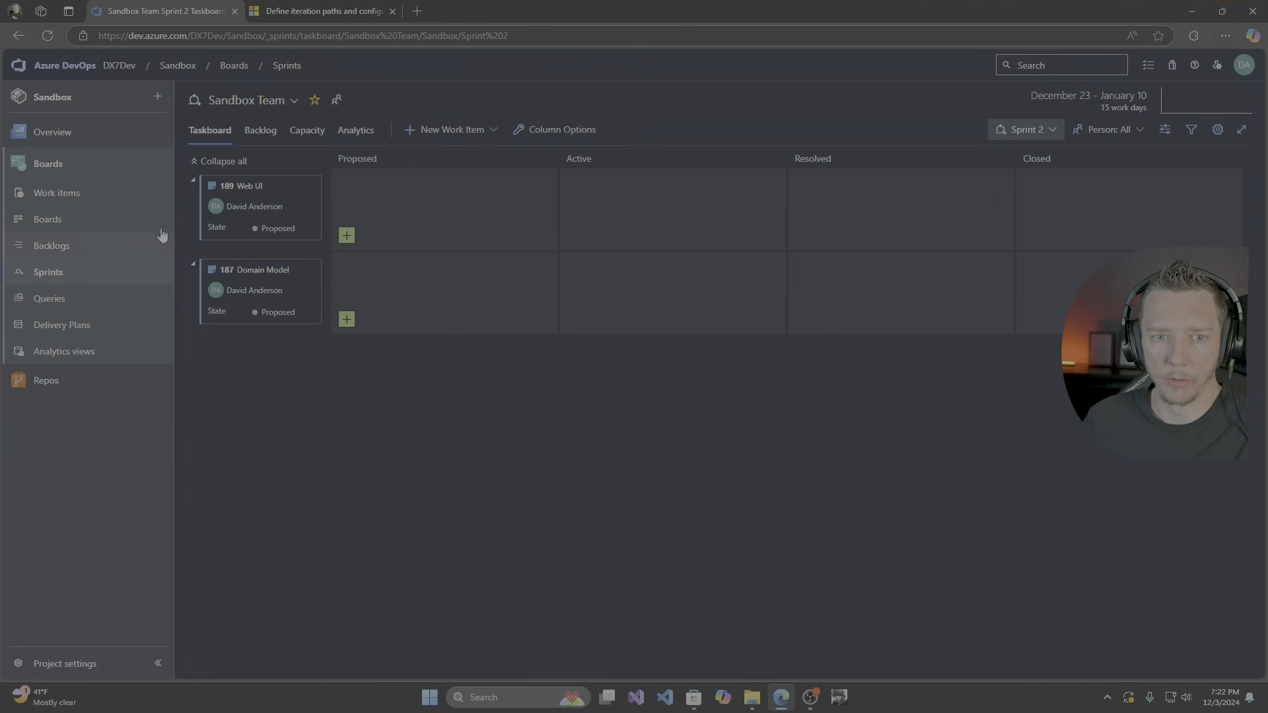
click(998, 133)
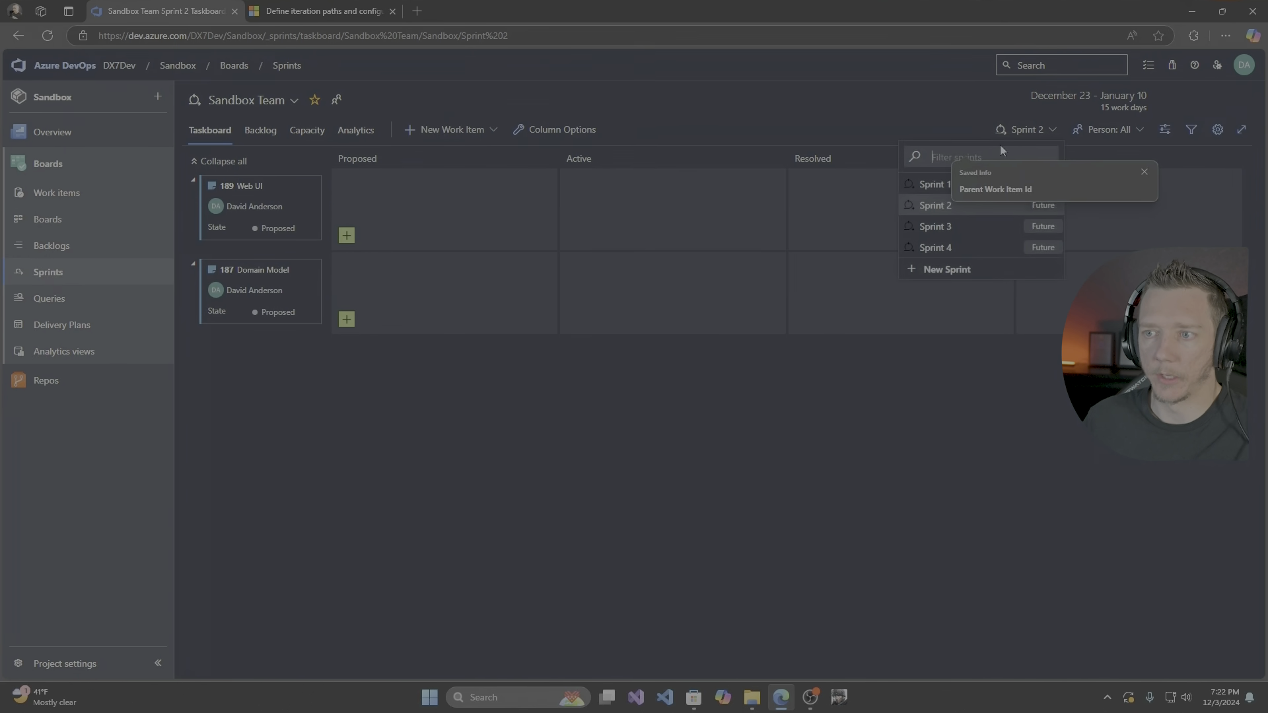
click(928, 185)
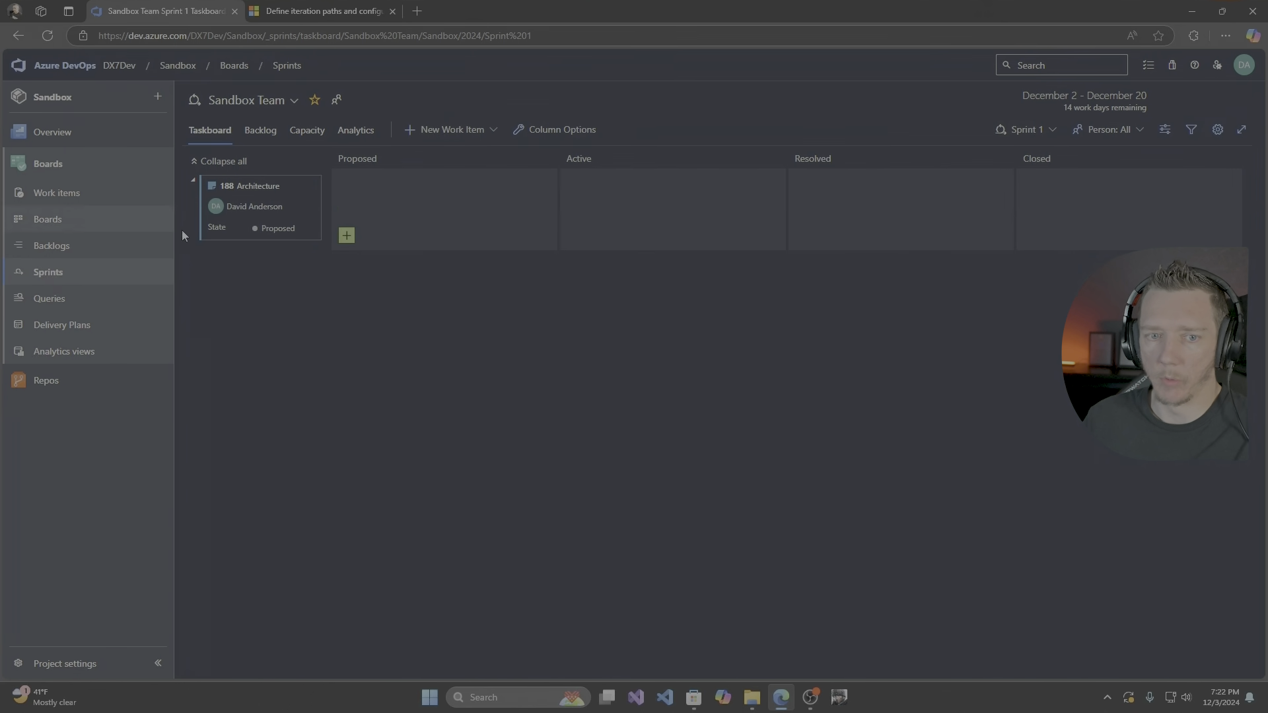
click(256, 187)
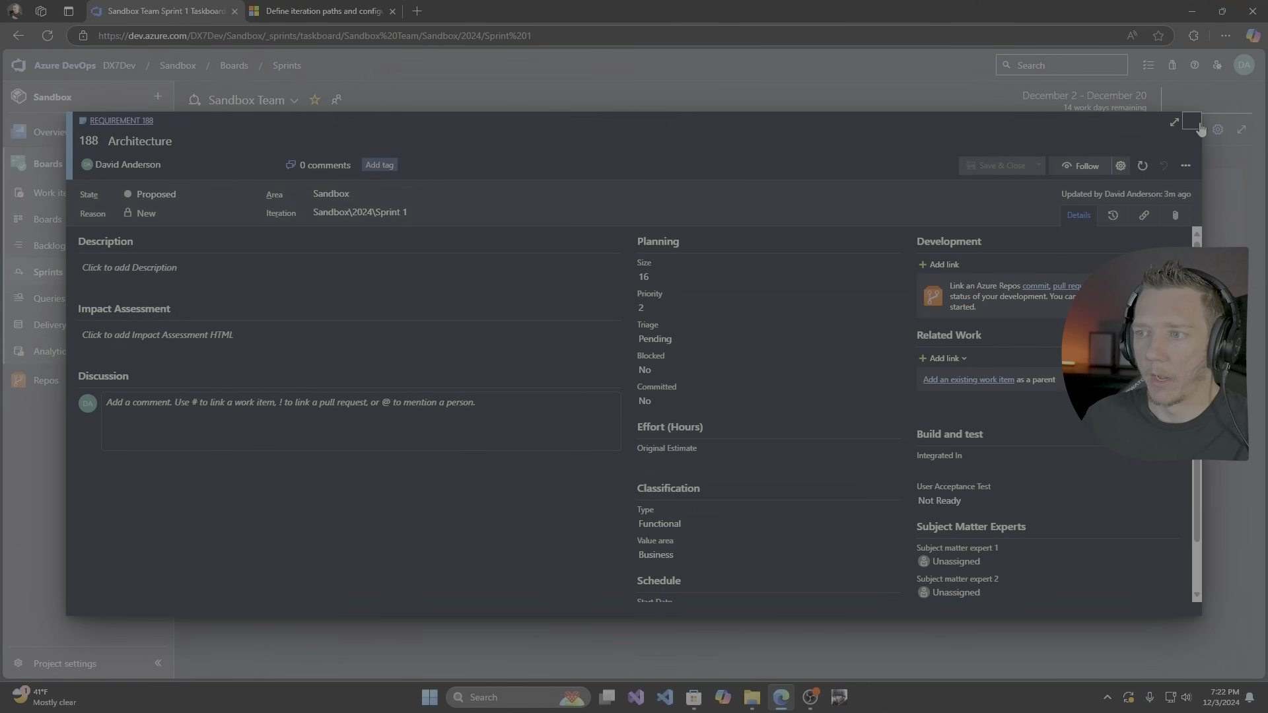
click(1192, 122)
Add Parent as an additional field on the taskboard's Task cards and save the card settings.
click(1217, 130)
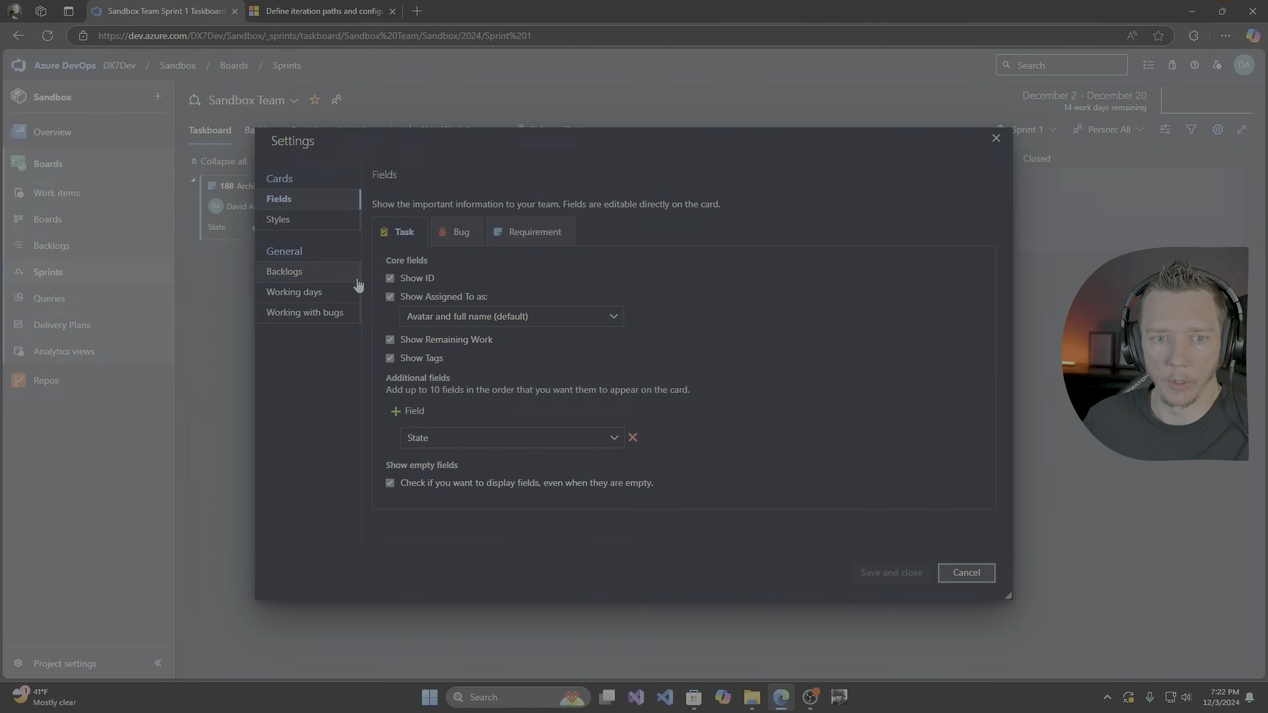
click(996, 137)
click(1165, 129)
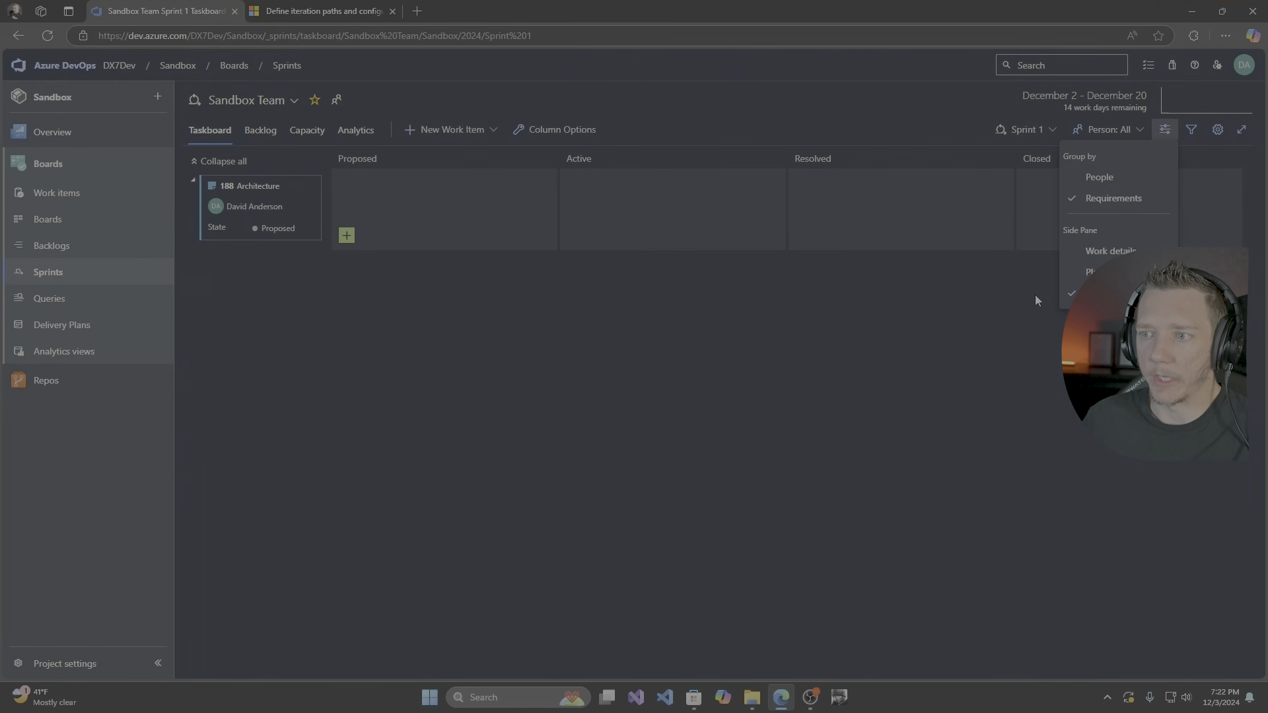
click(1217, 130)
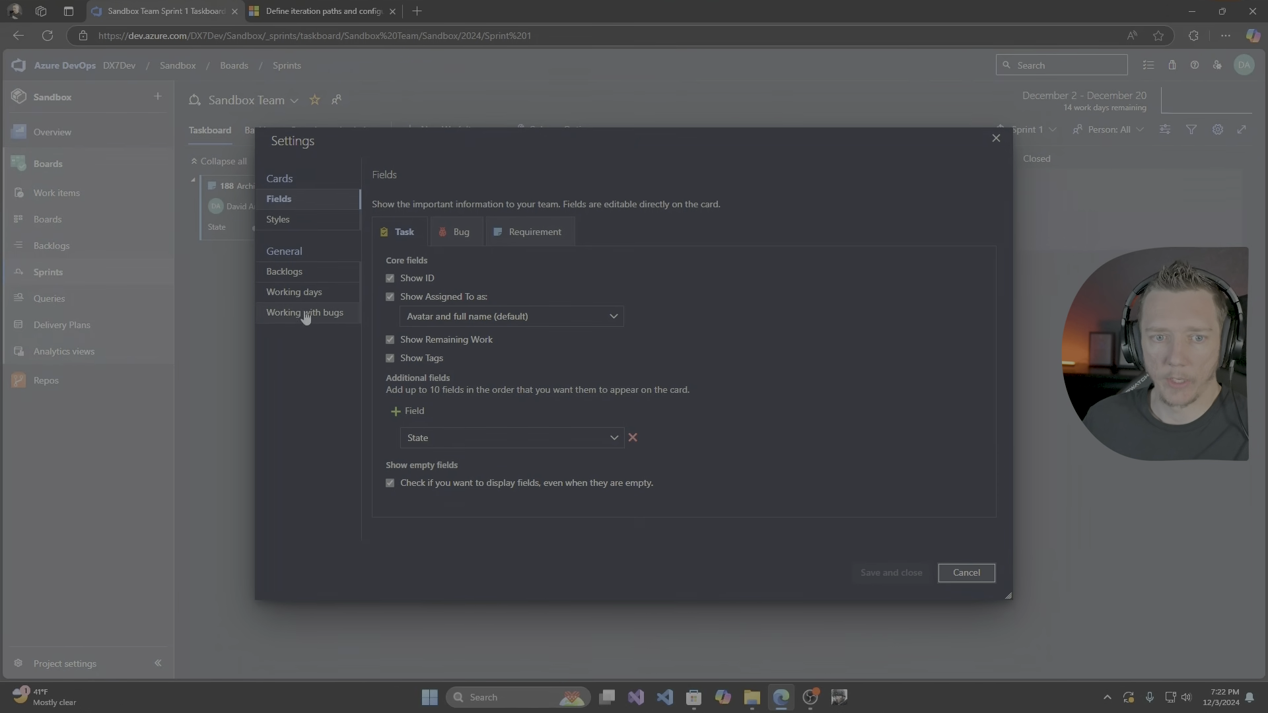
click(412, 413)
text(Parent)
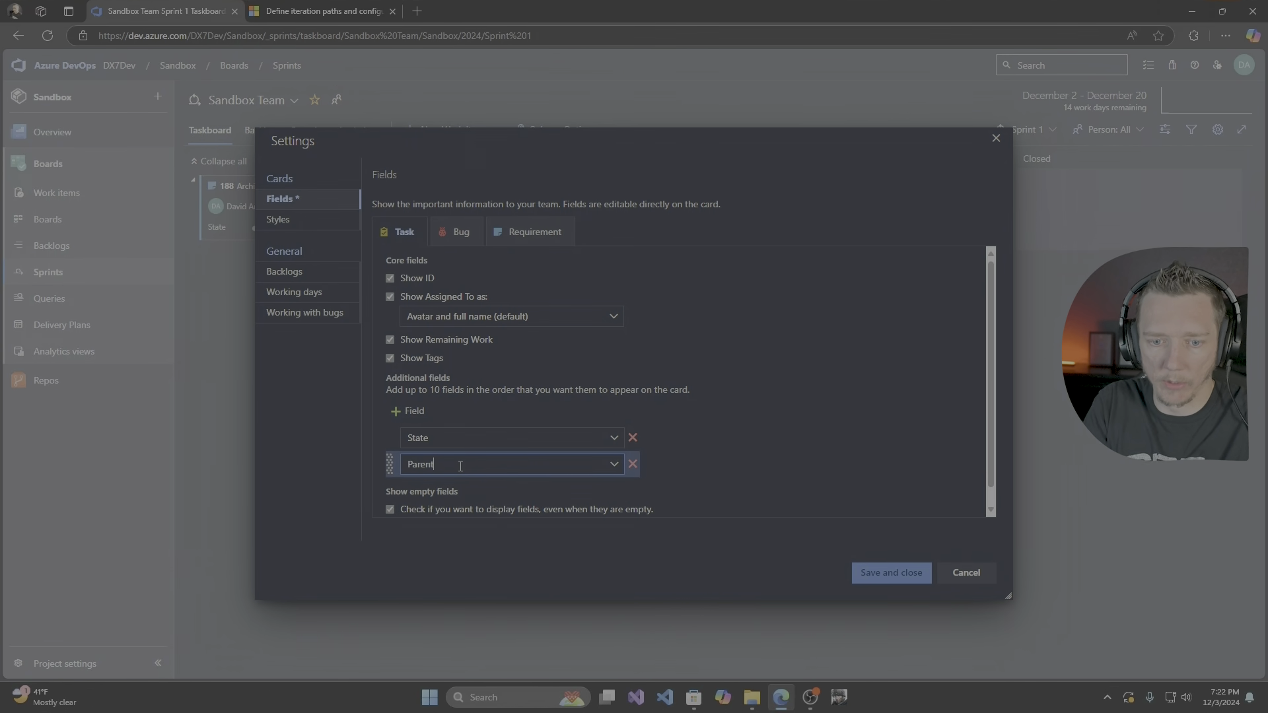
click(872, 572)
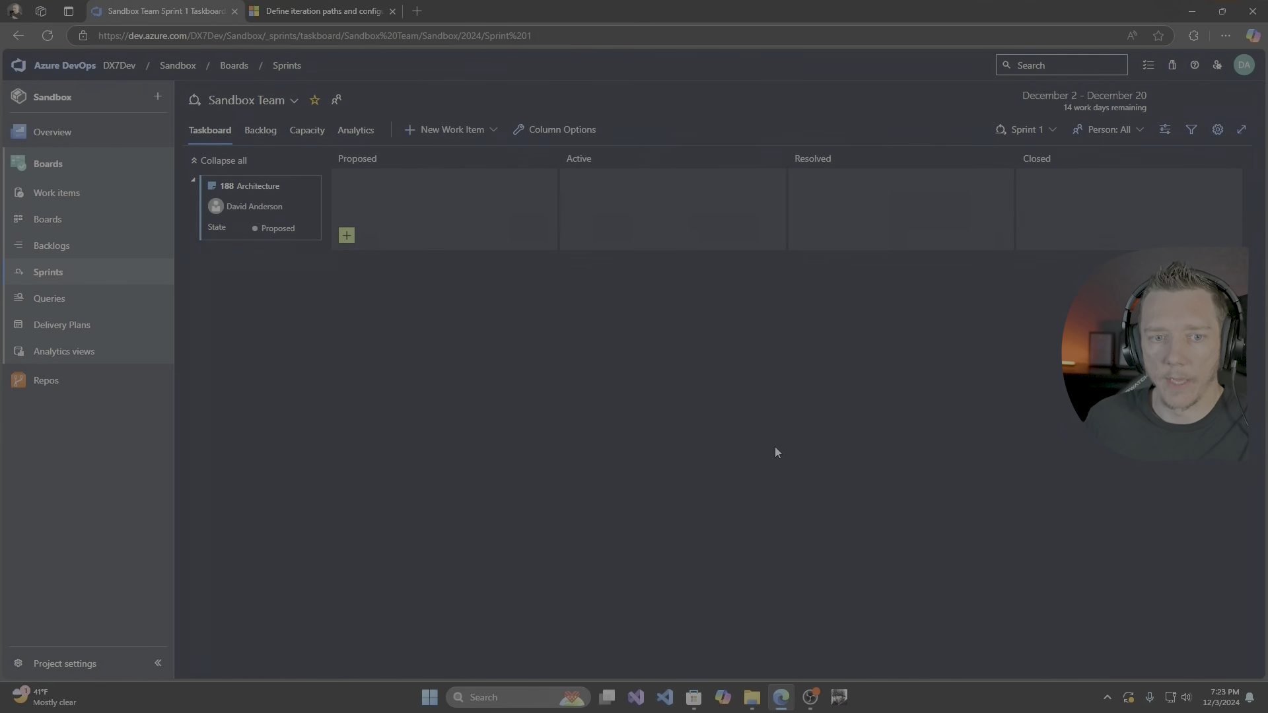
Remove the Parent field from the Task cards, add it to the Requirement cards instead, and save the card settings.
click(1215, 131)
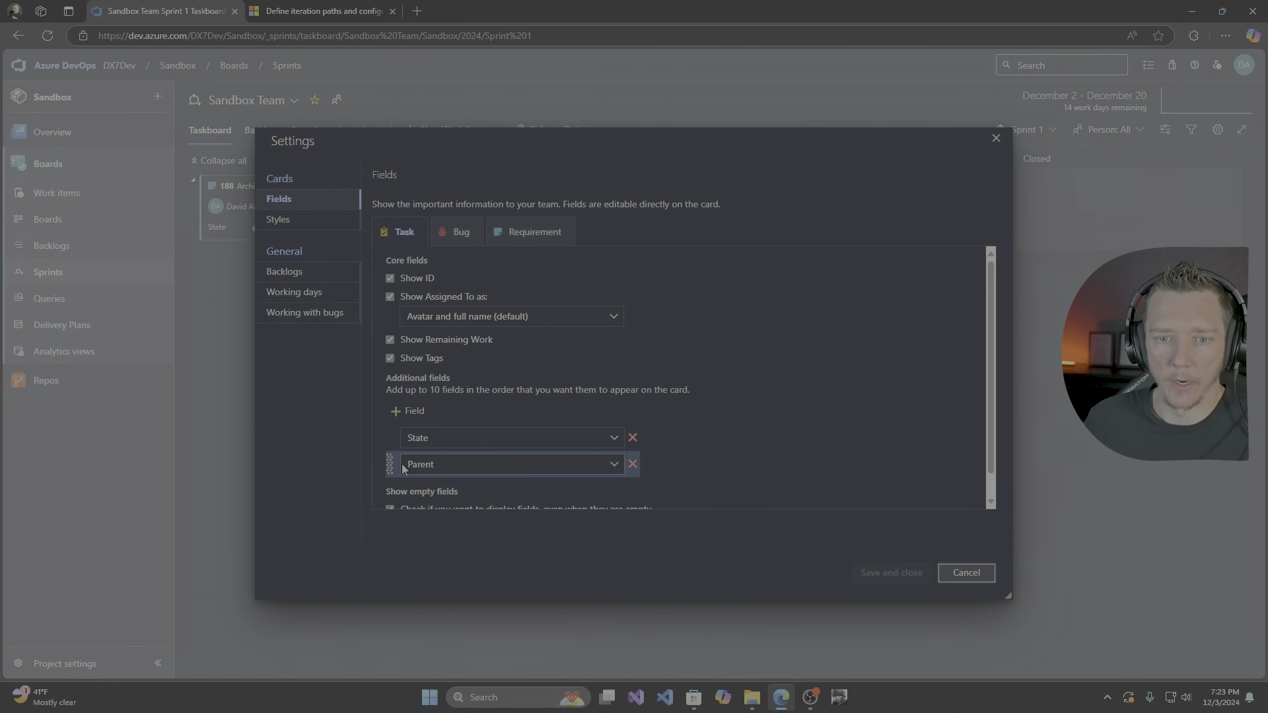
click(633, 465)
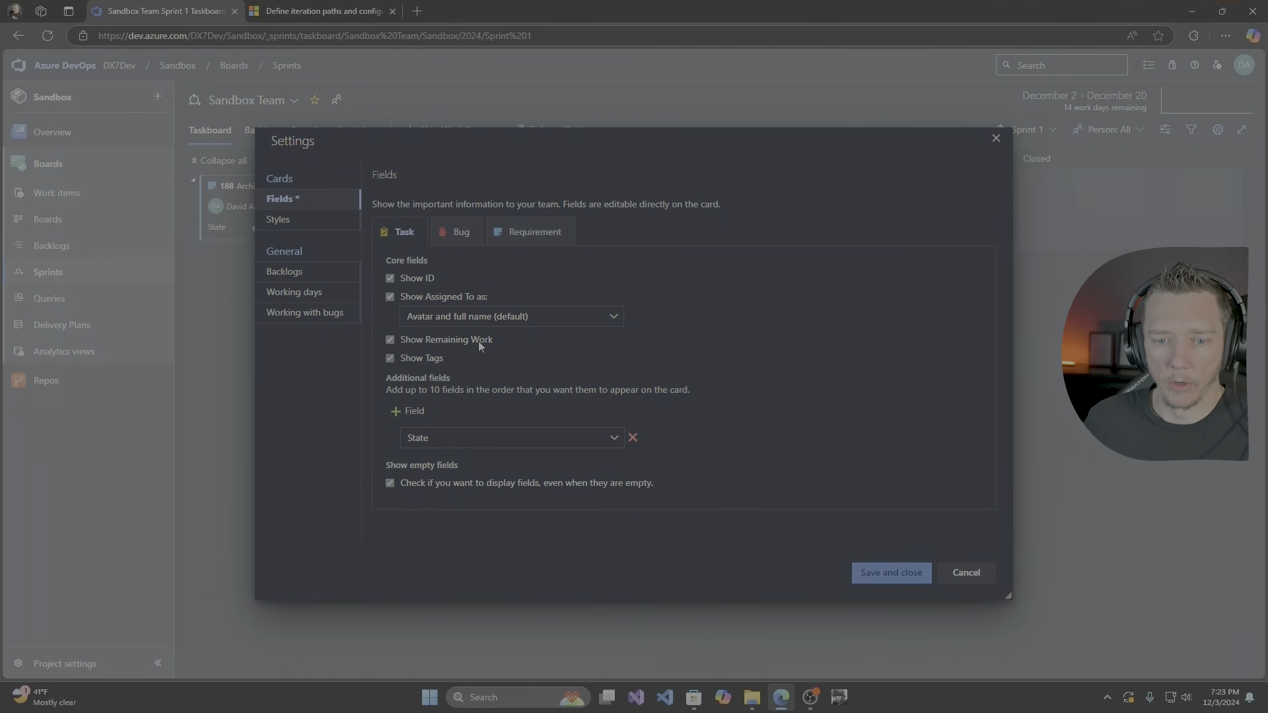
click(525, 232)
click(411, 394)
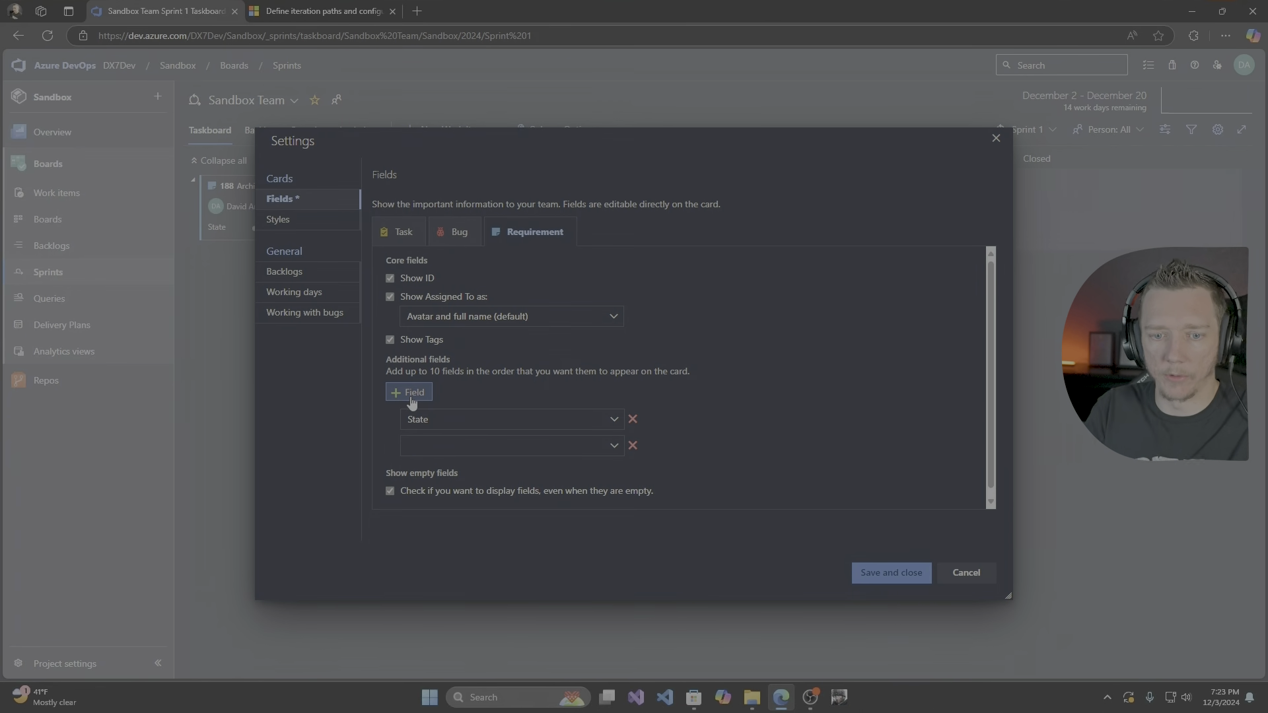
click(434, 441)
text(Parent)
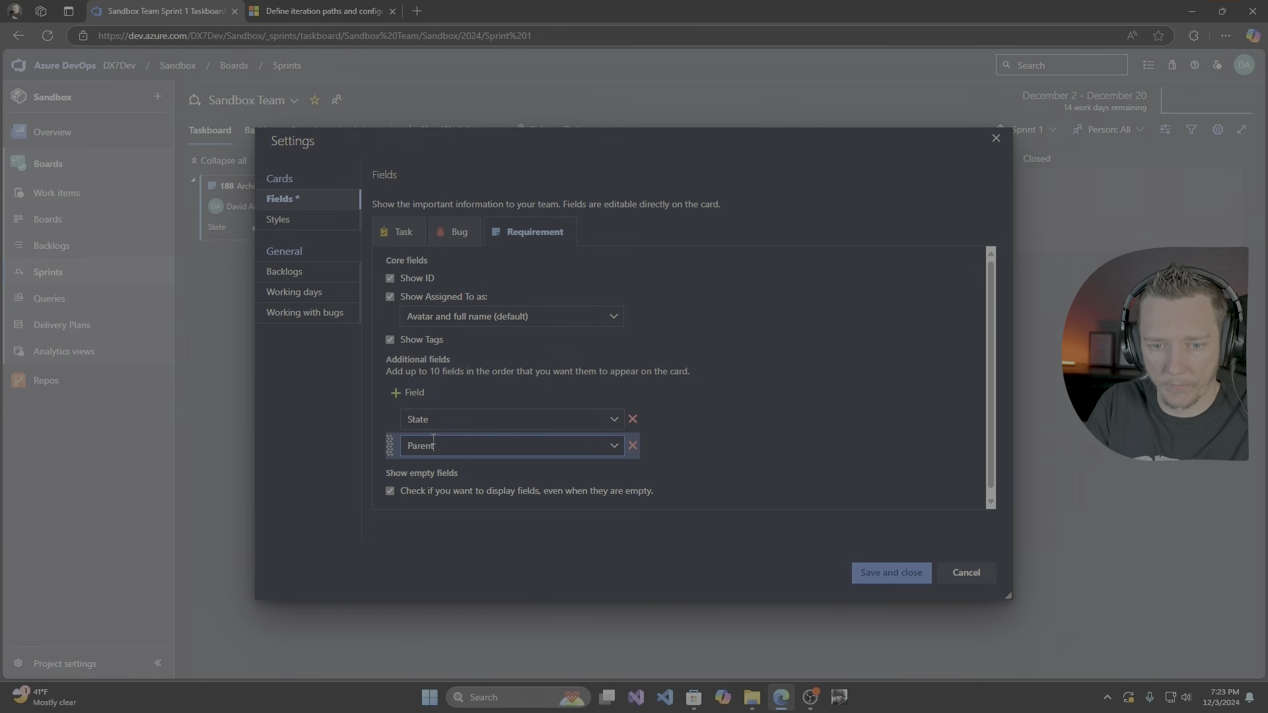
click(885, 573)
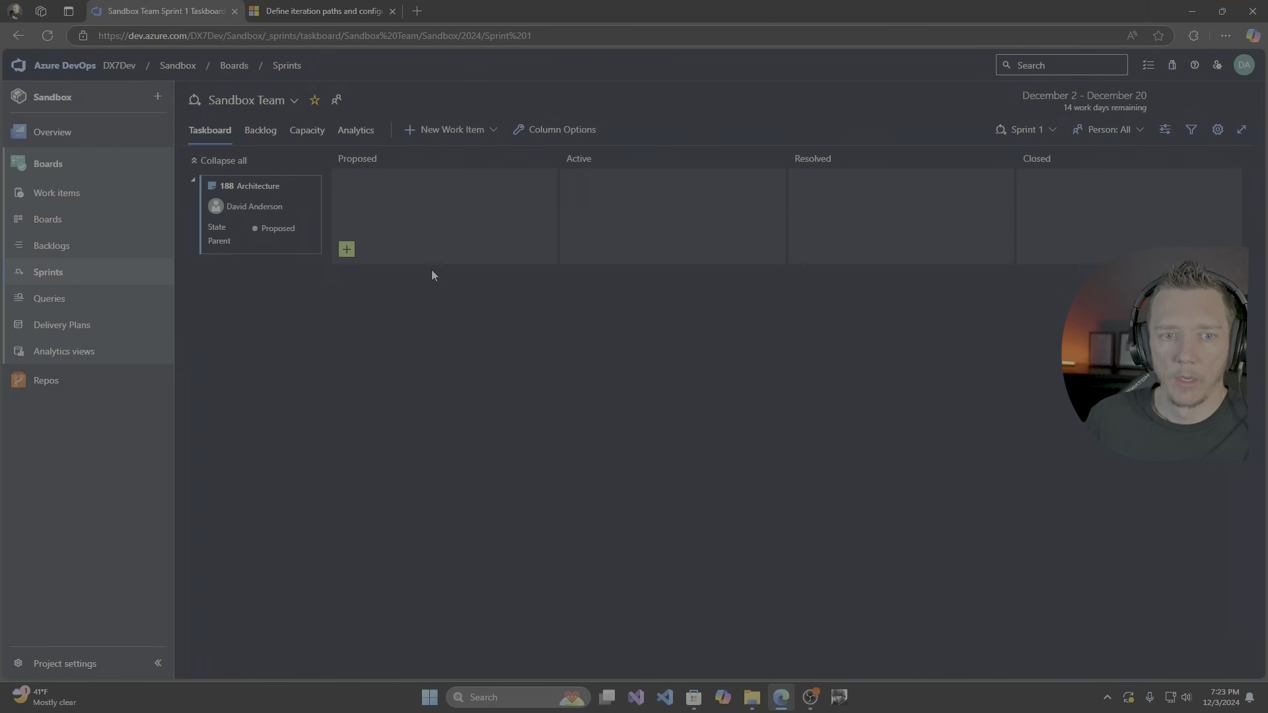
Link the Architecture requirement to the Distribution List feature as its Parent, and save the requirement.
click(251, 187)
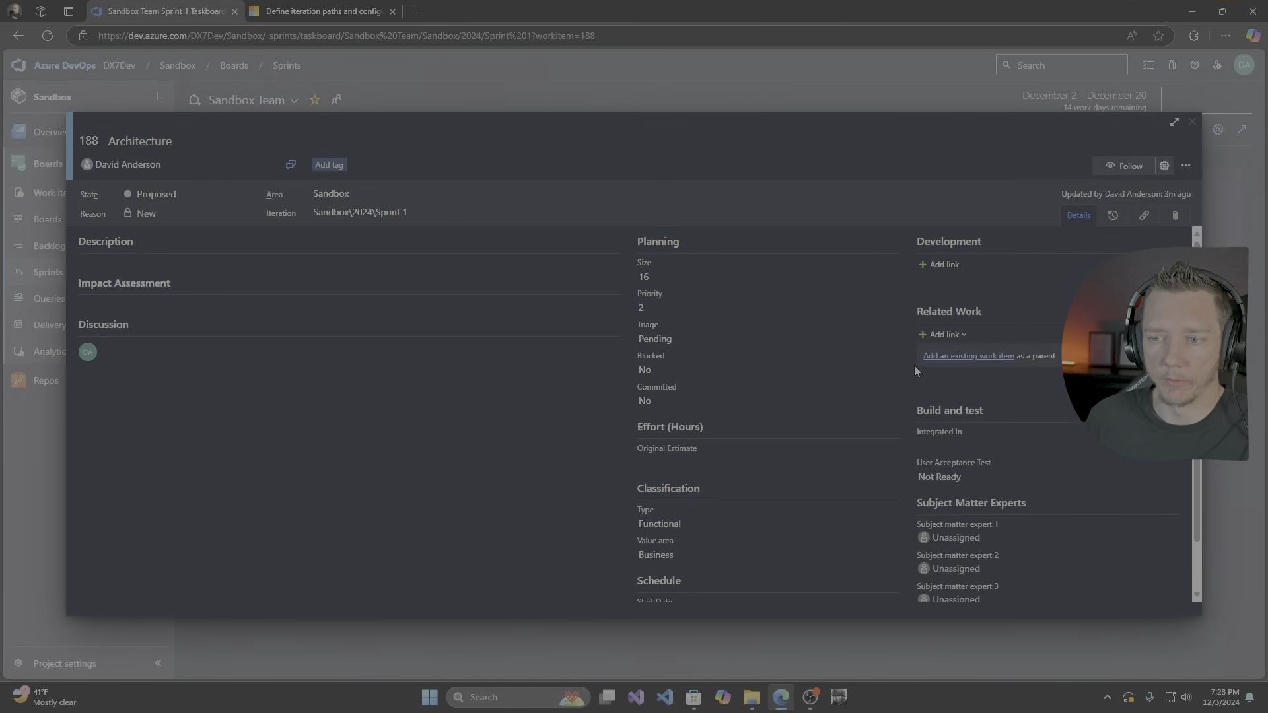
click(943, 360)
click(924, 390)
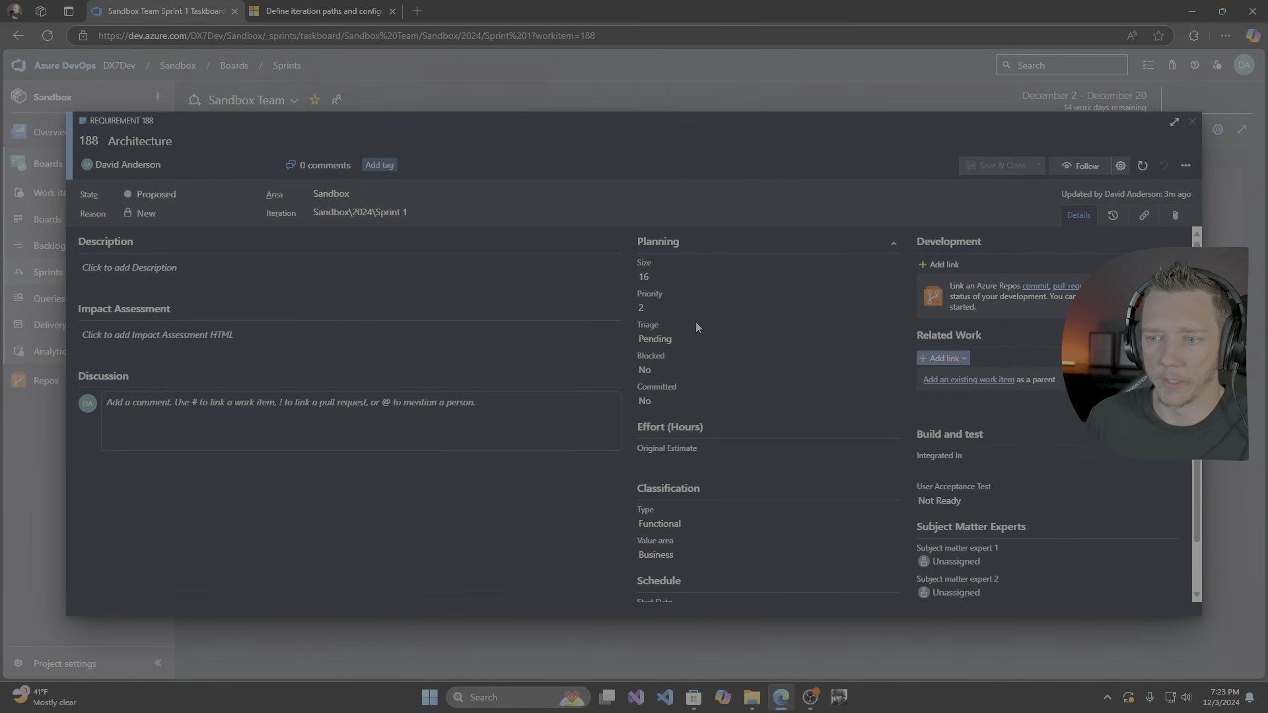
click(798, 281)
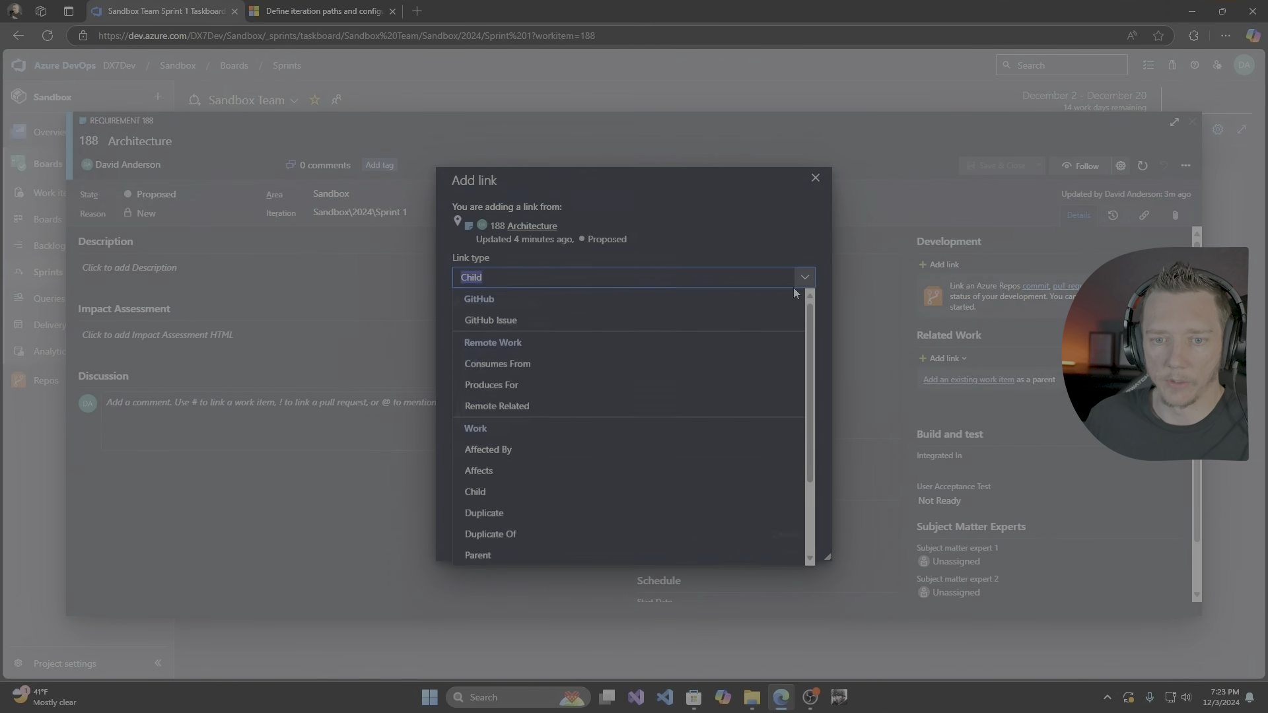
click(552, 553)
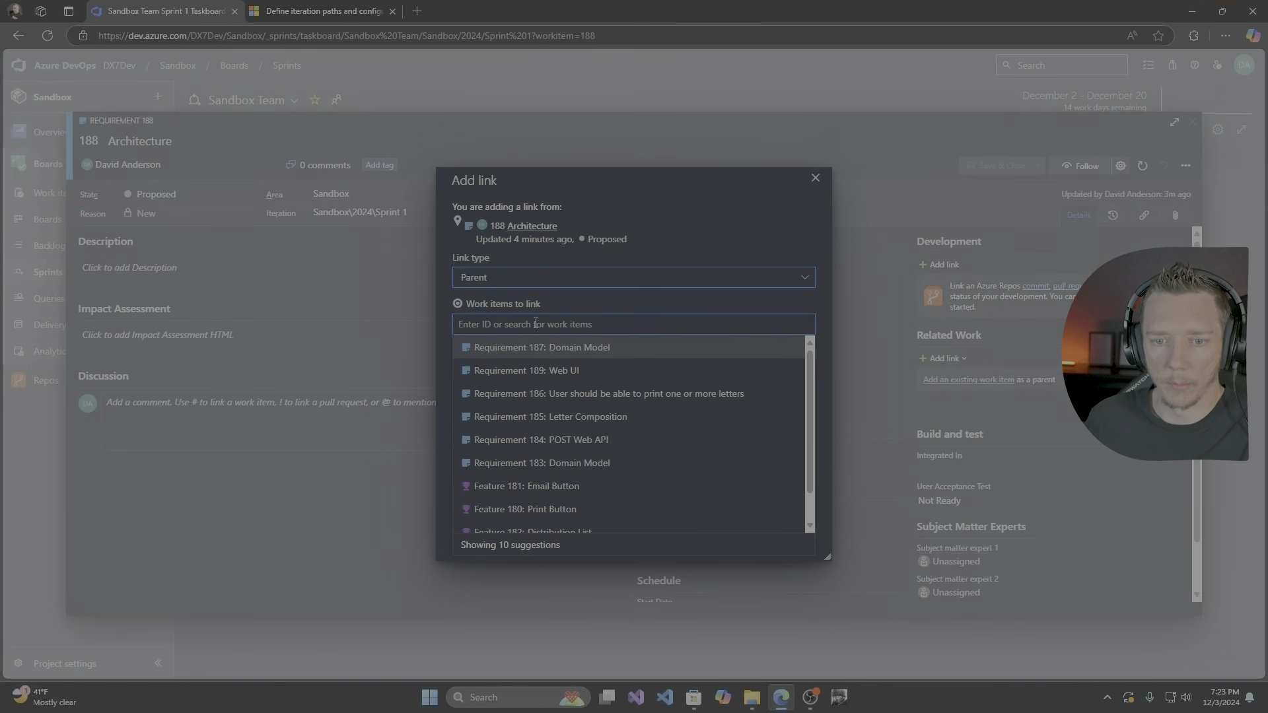
scroll(554, 498, down, 1)
click(555, 500)
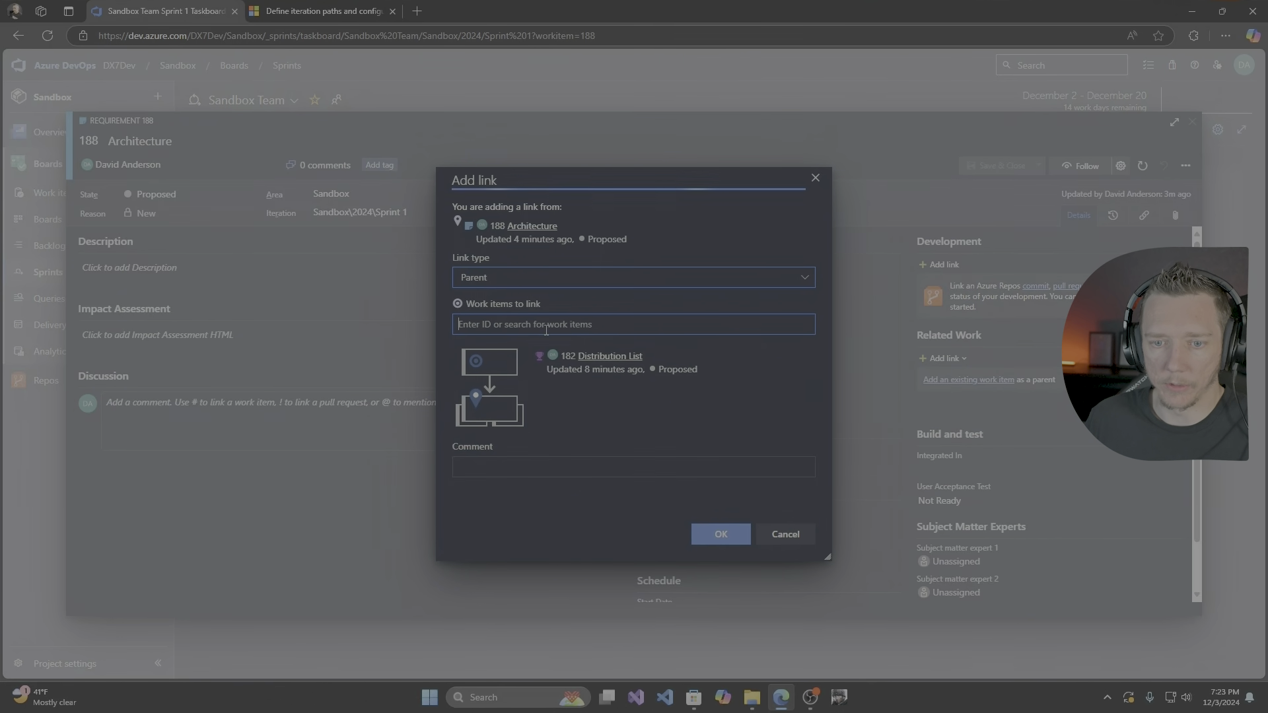
click(705, 531)
click(994, 166)
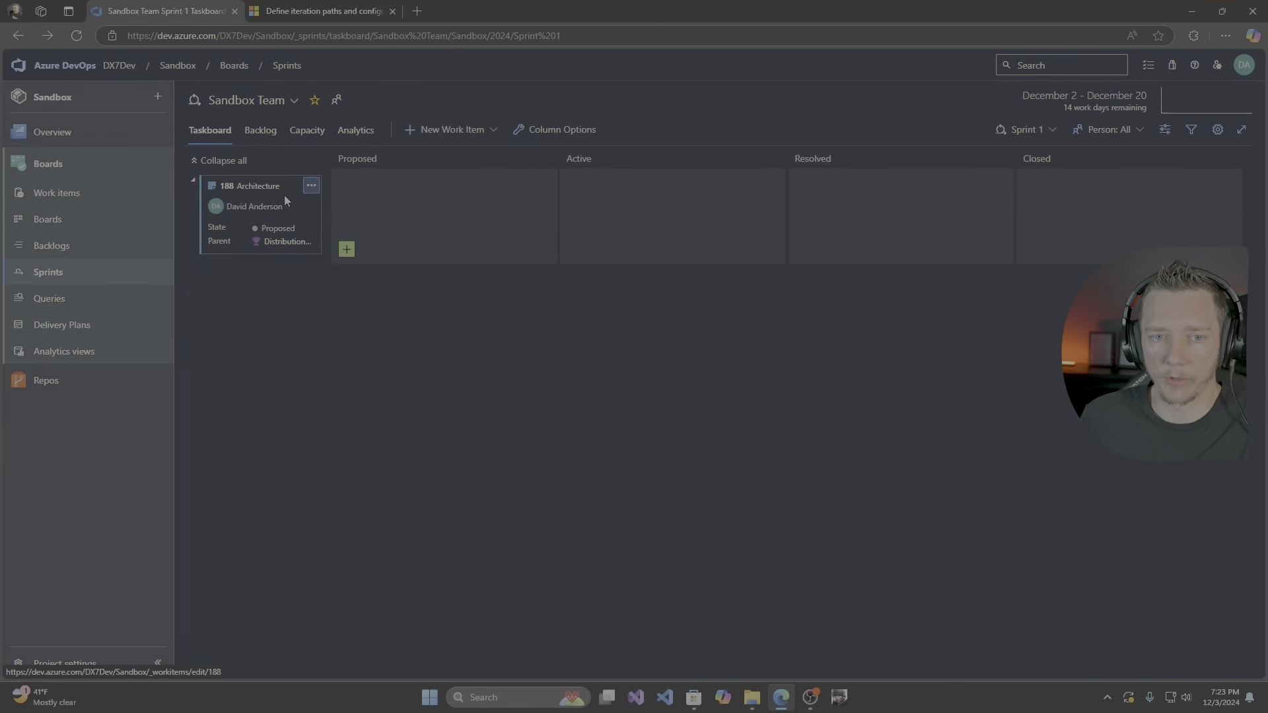
Check the Architecture requirement's parent link, then add Size as an additional field on the Requirement cards and save the settings.
click(251, 188)
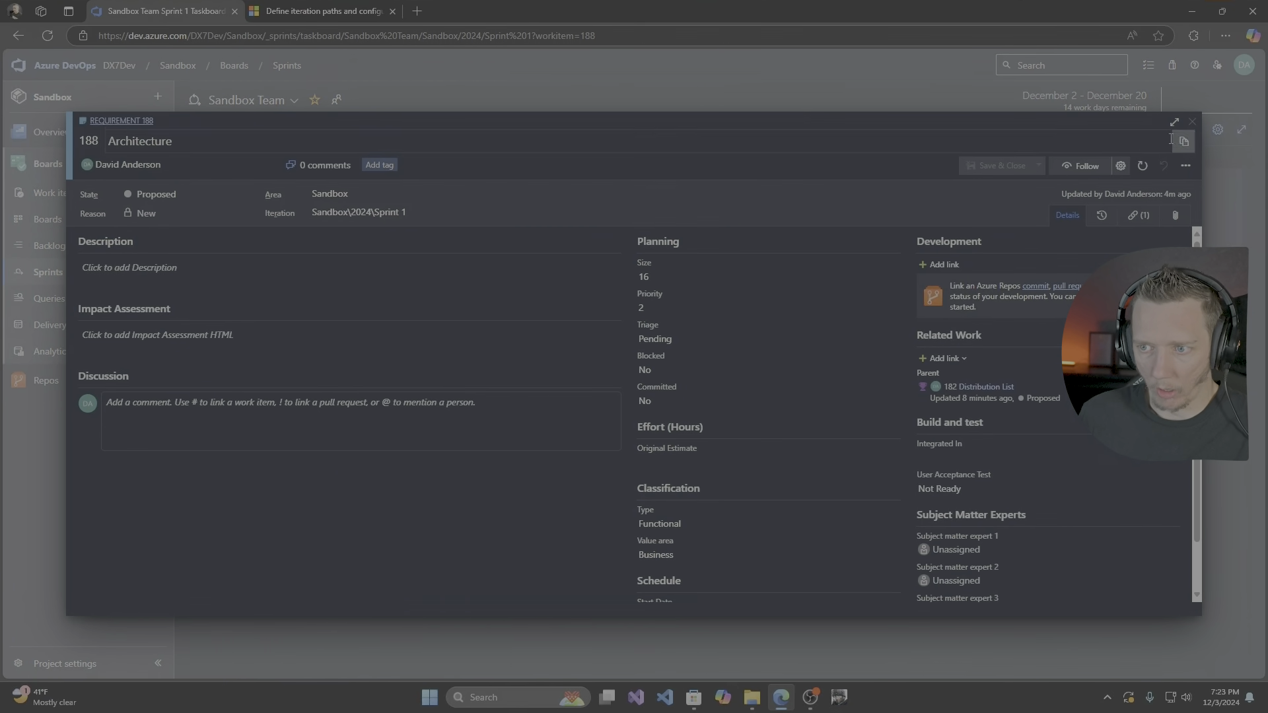
click(1192, 122)
click(1218, 129)
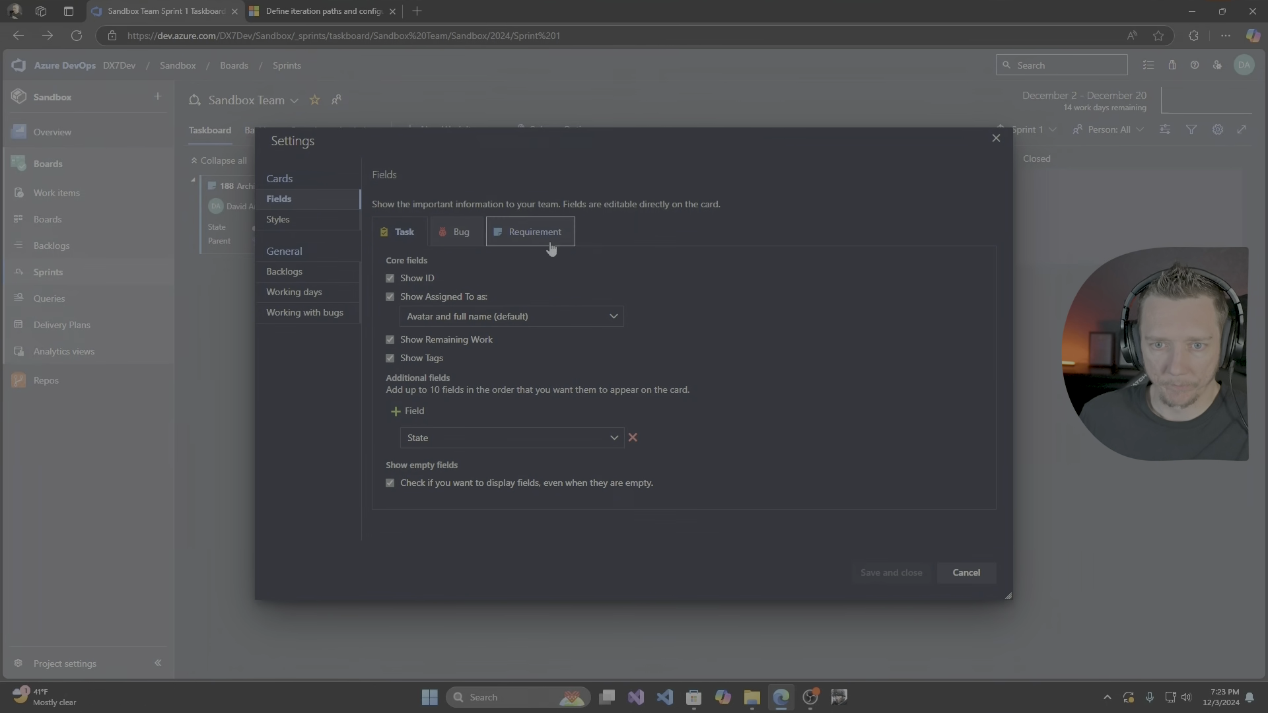
click(552, 246)
click(416, 399)
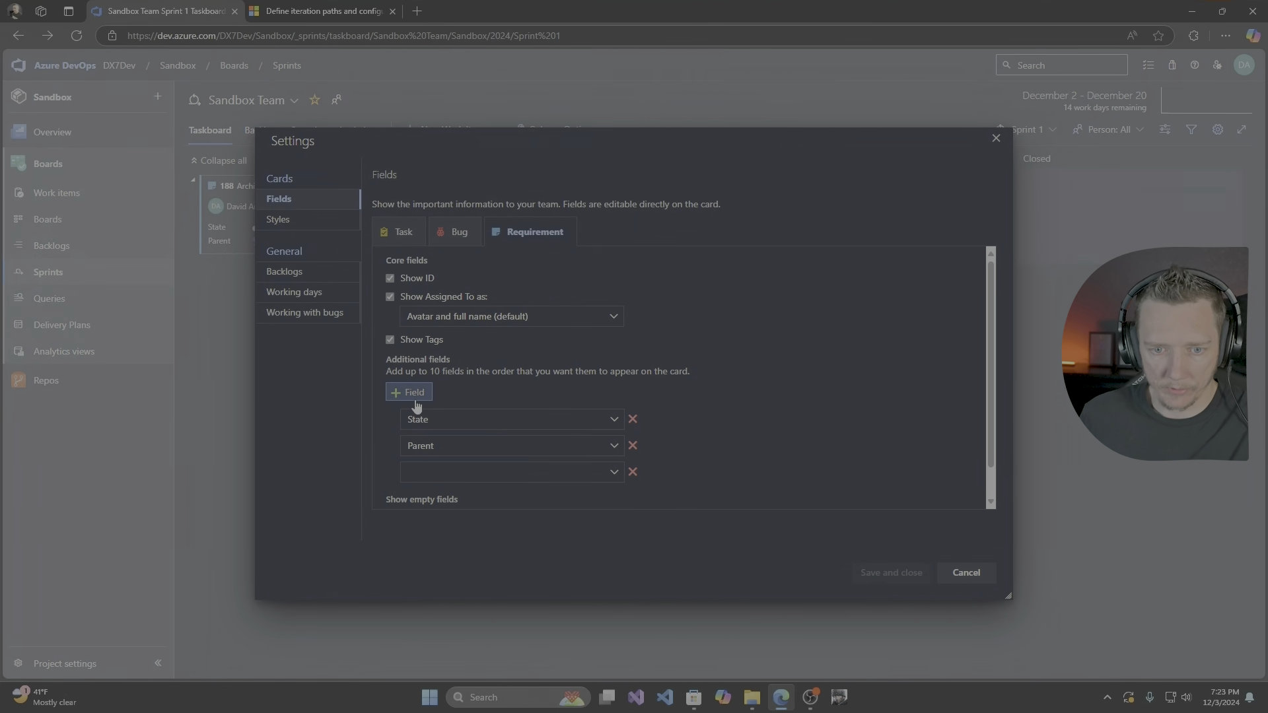
click(443, 471)
text(Size)
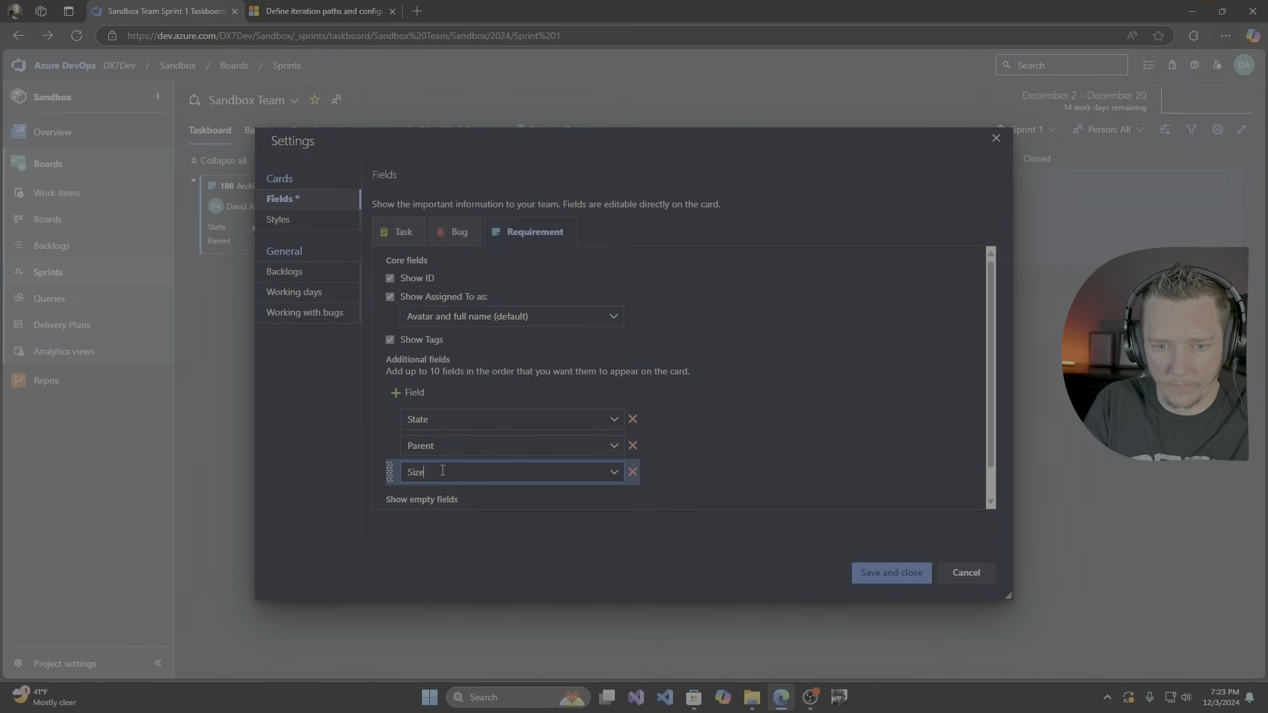
click(885, 576)
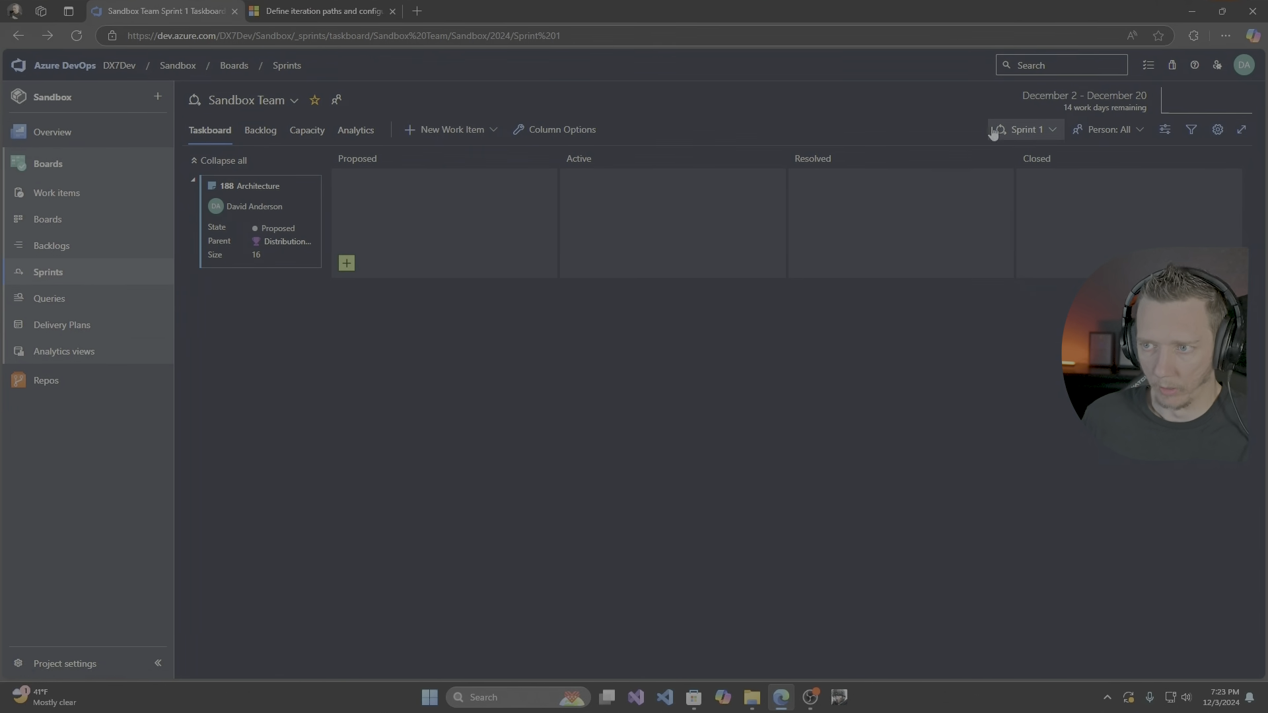
Check the parents and sizes of the requirements on the Sprint 2 and Sprint 3 taskboards.
click(1022, 129)
click(935, 205)
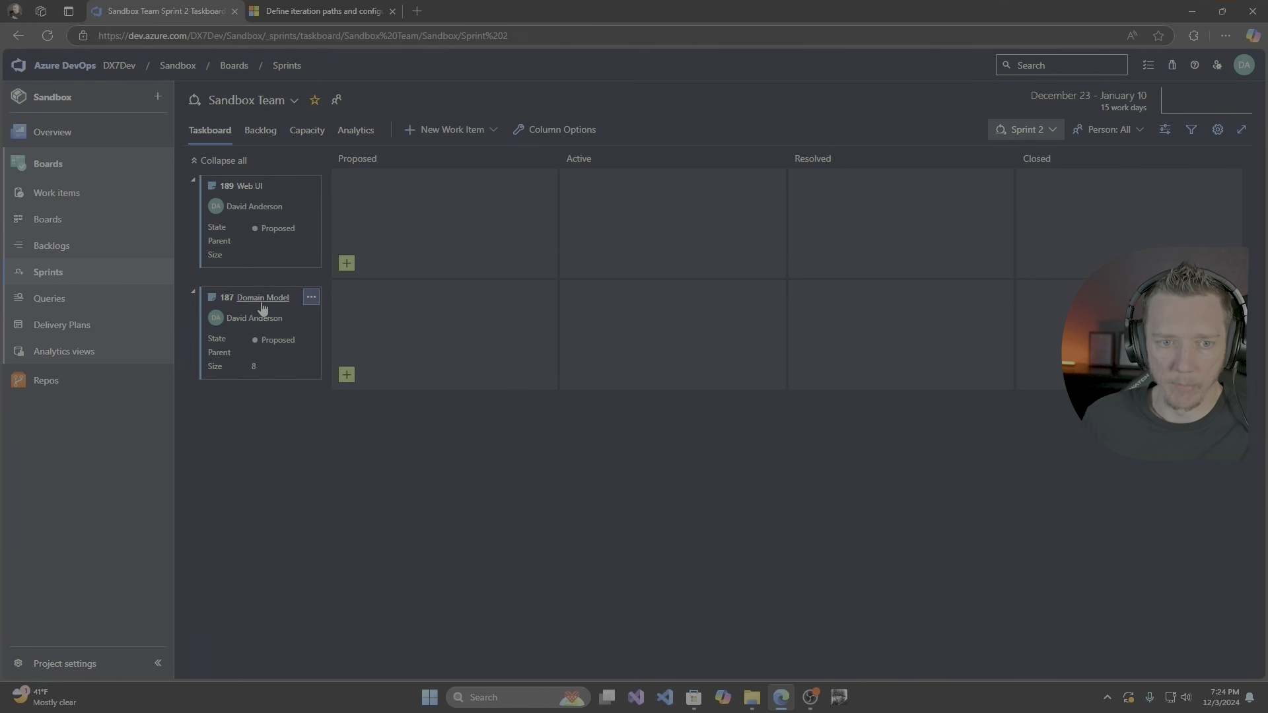
click(1046, 143)
click(931, 227)
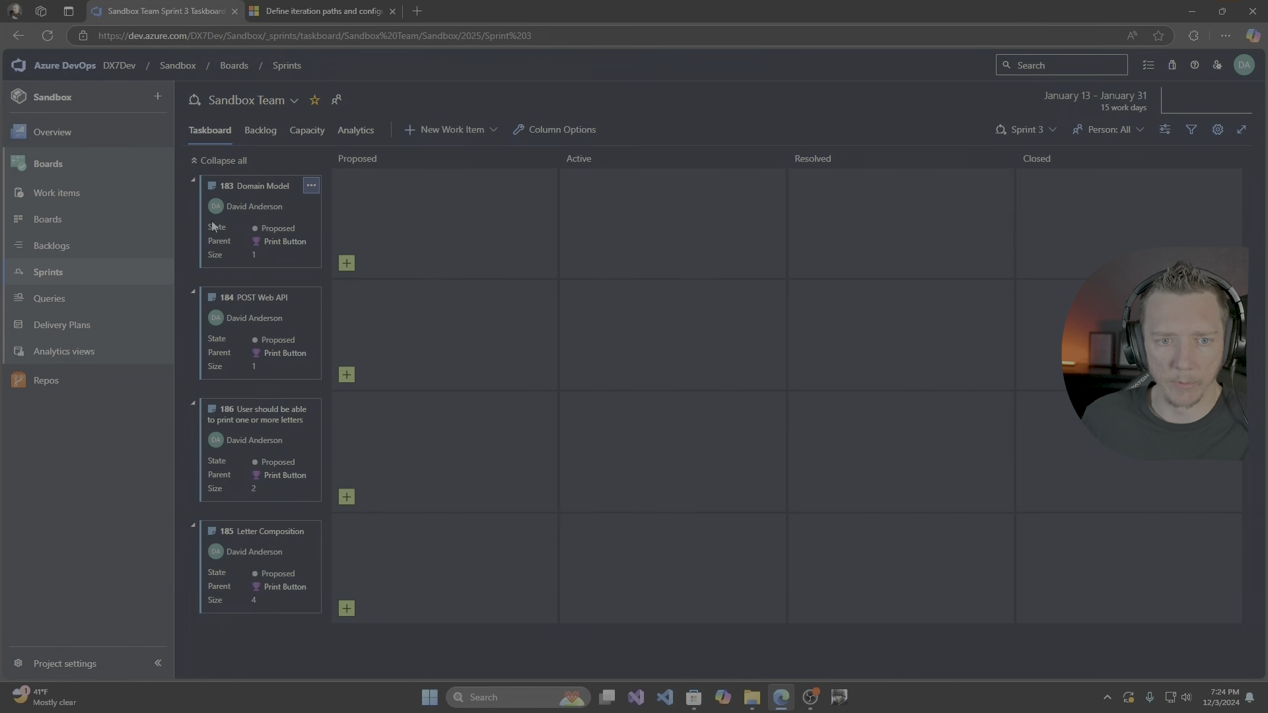
Move the Letter Composition requirement directly below Domain Model in the Sprint 3 backlog.
click(260, 130)
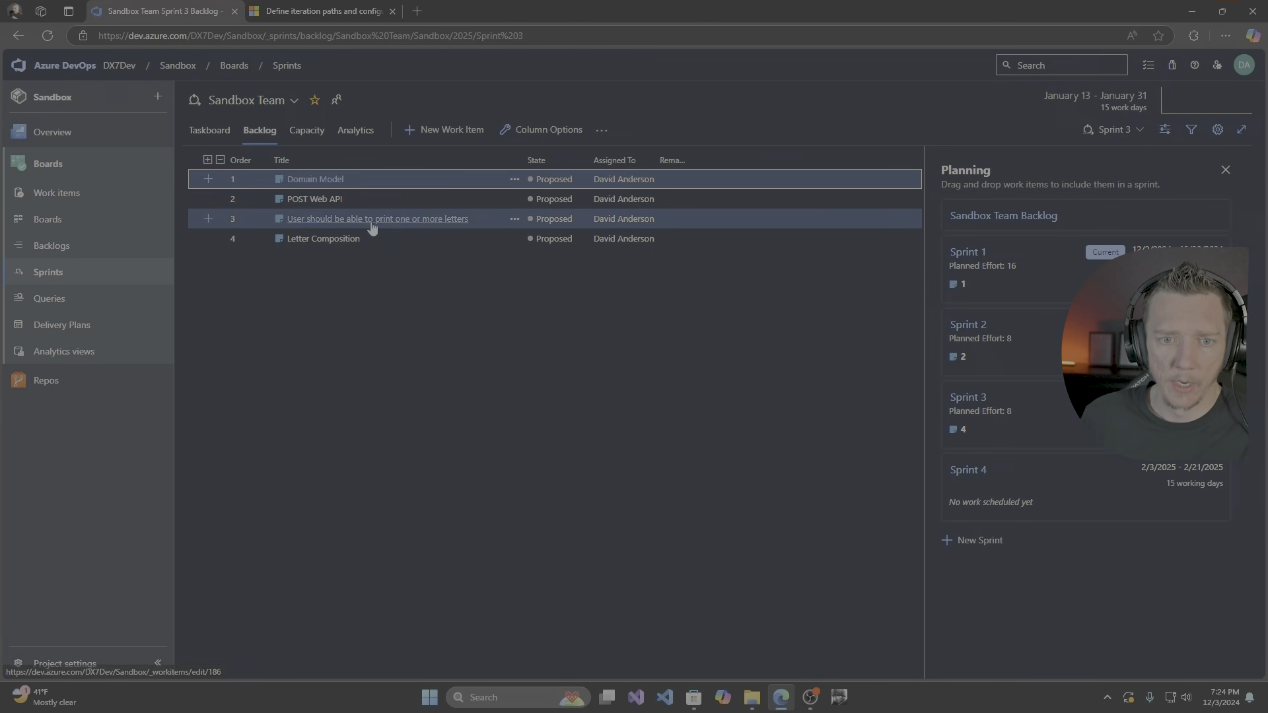
drag(371, 241, 430, 192)
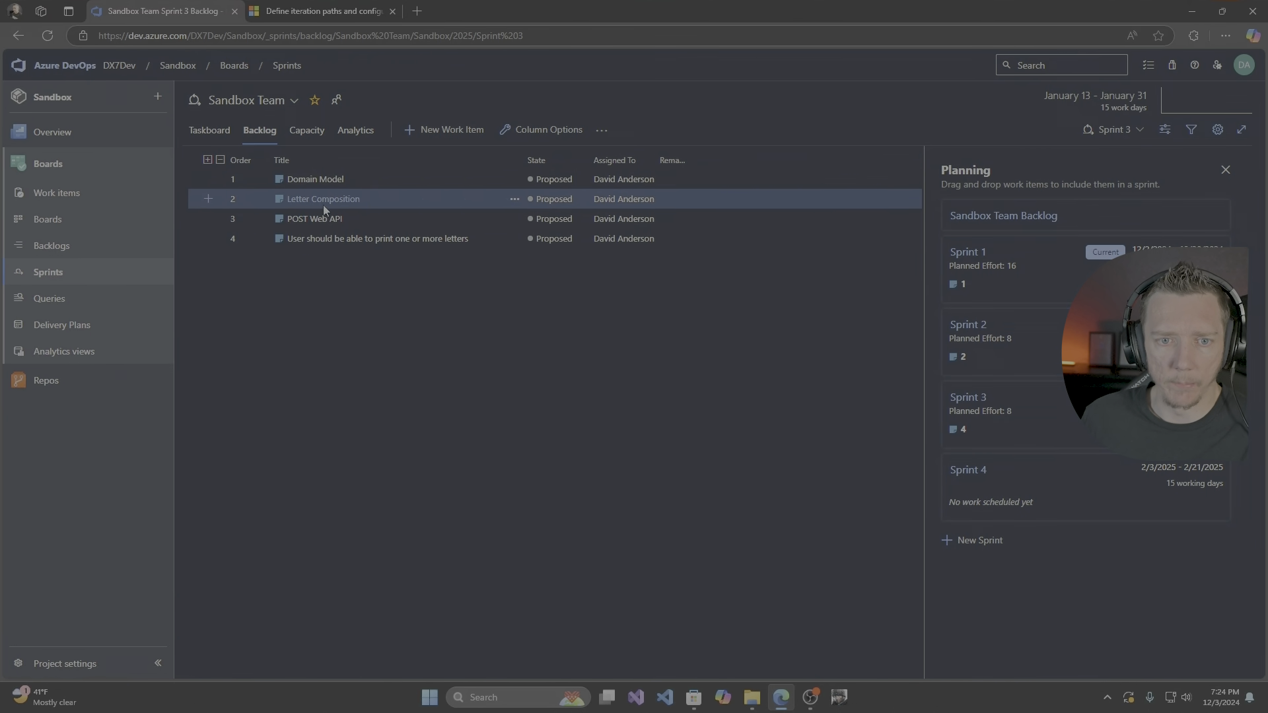
shift+click(270, 223)
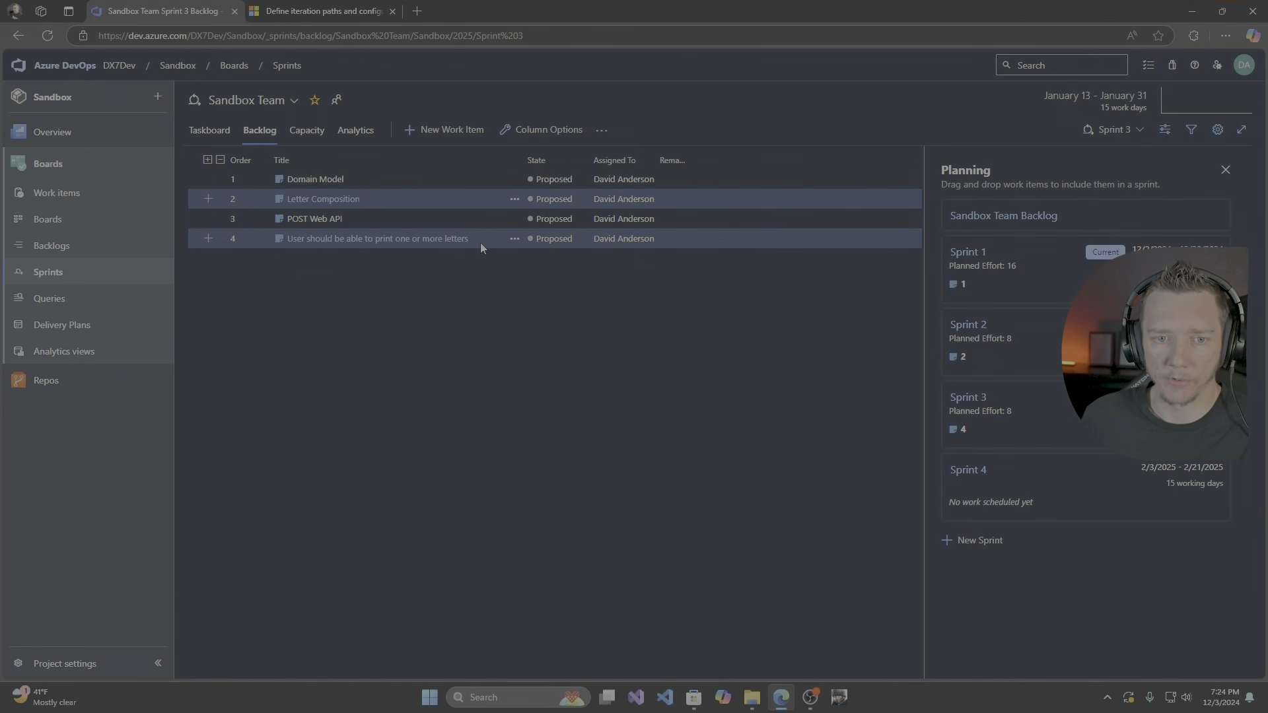
Review the order of the Sprint 3 taskboard and look at the sprint's burndown trend chart.
click(218, 136)
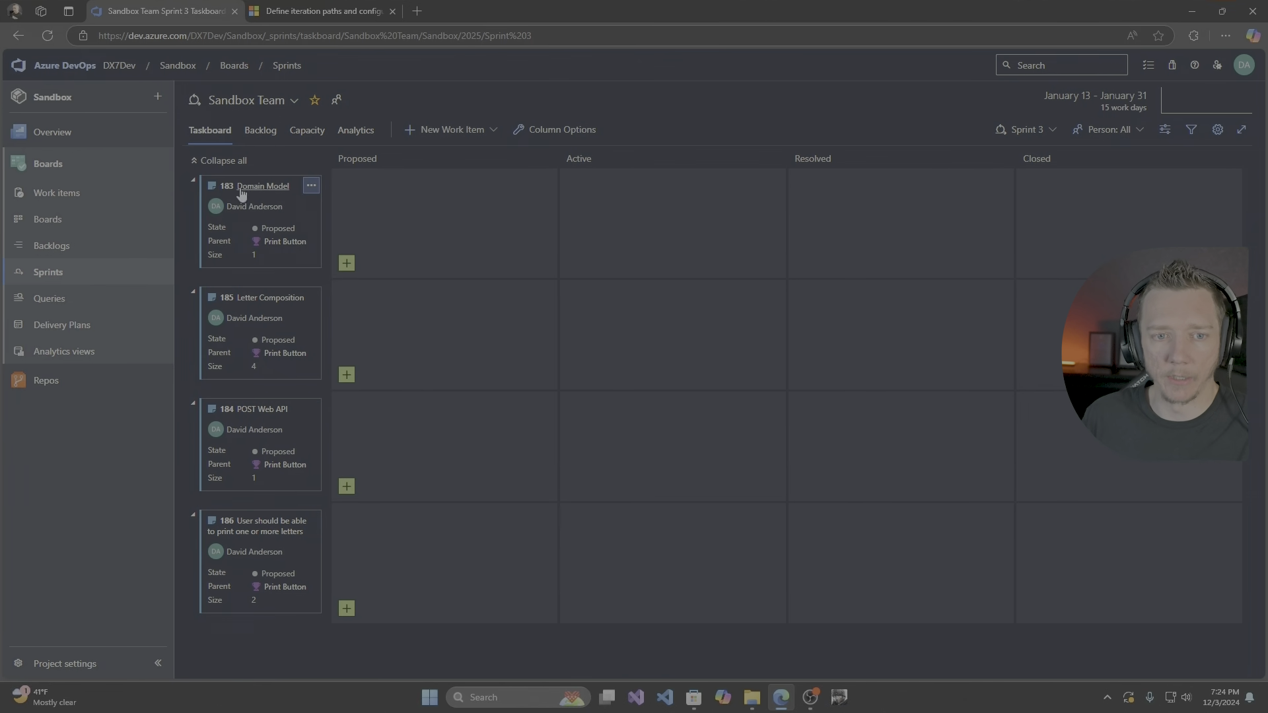
click(1209, 106)
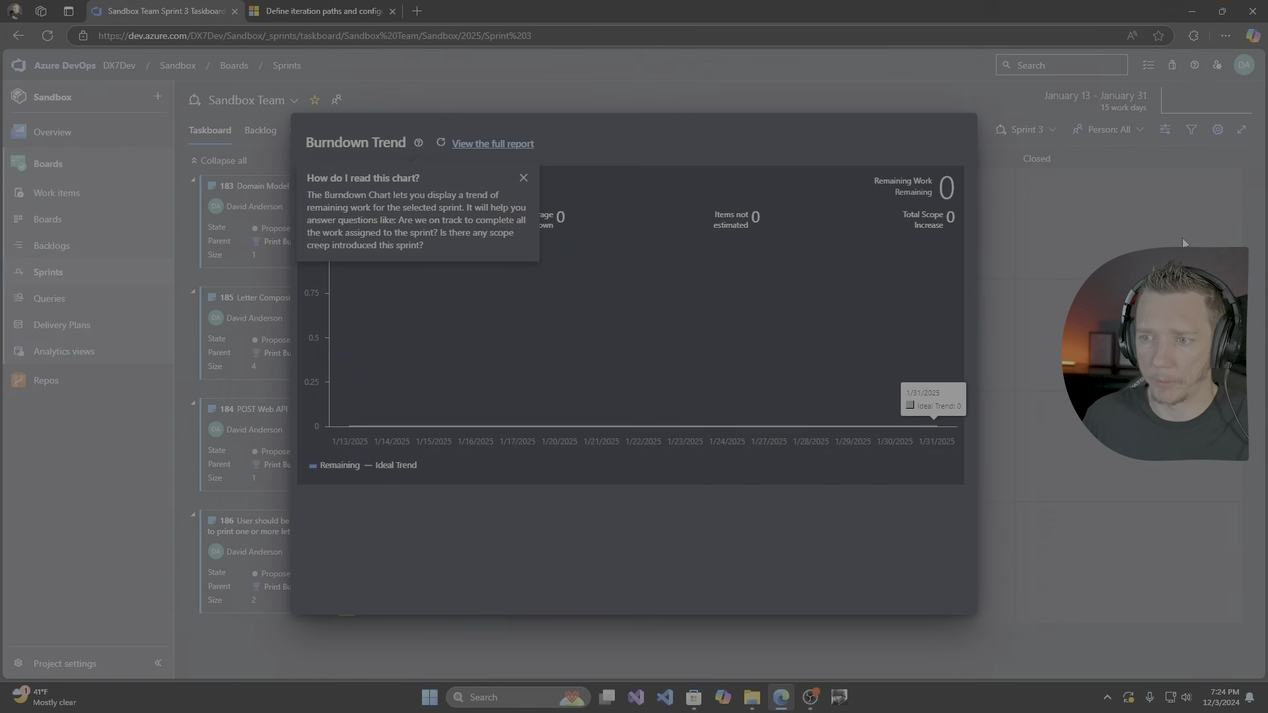
click(1030, 284)
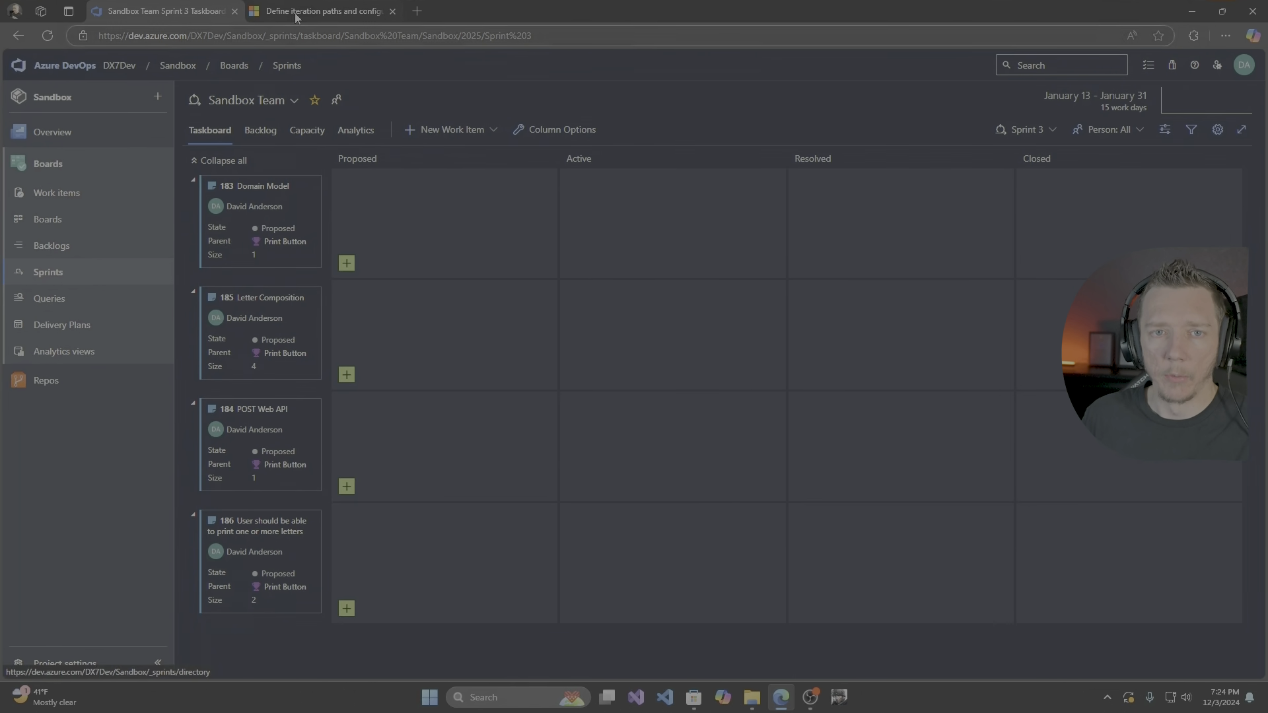
Show the Sandbox Team's backlog at the Requirements level and turn on Forecasting in its view options.
click(66, 246)
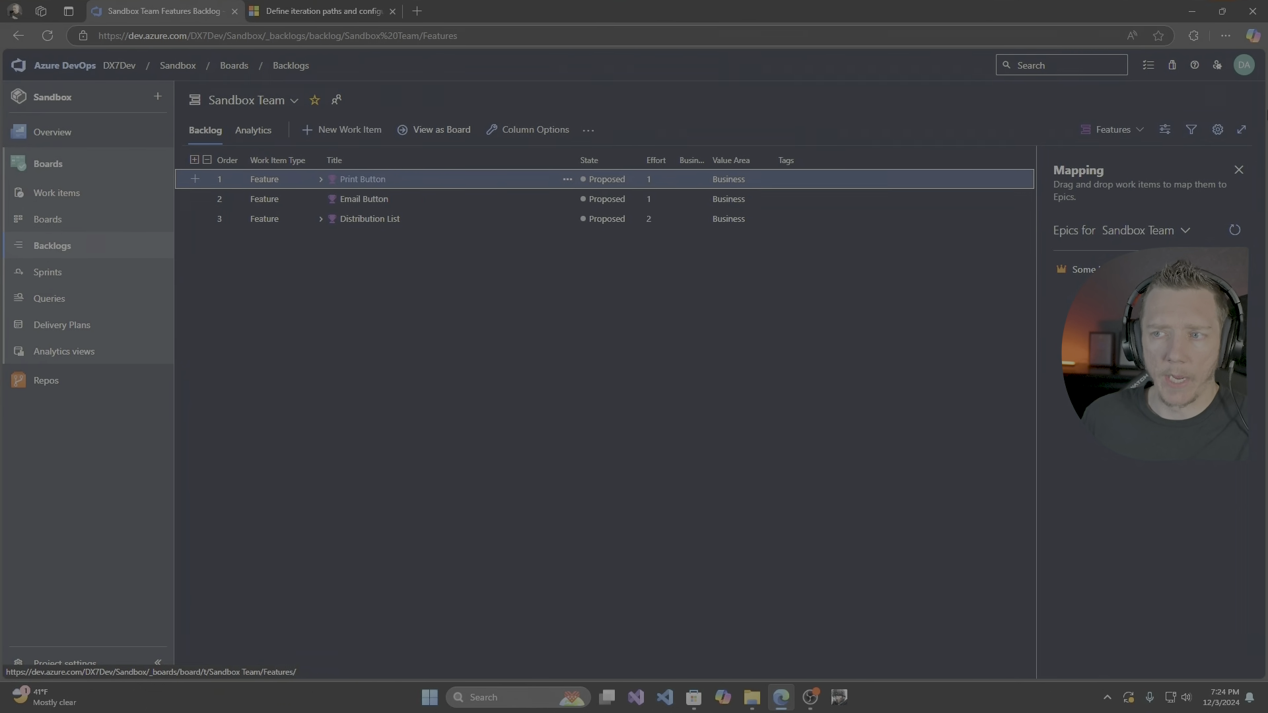
click(1140, 130)
click(702, 372)
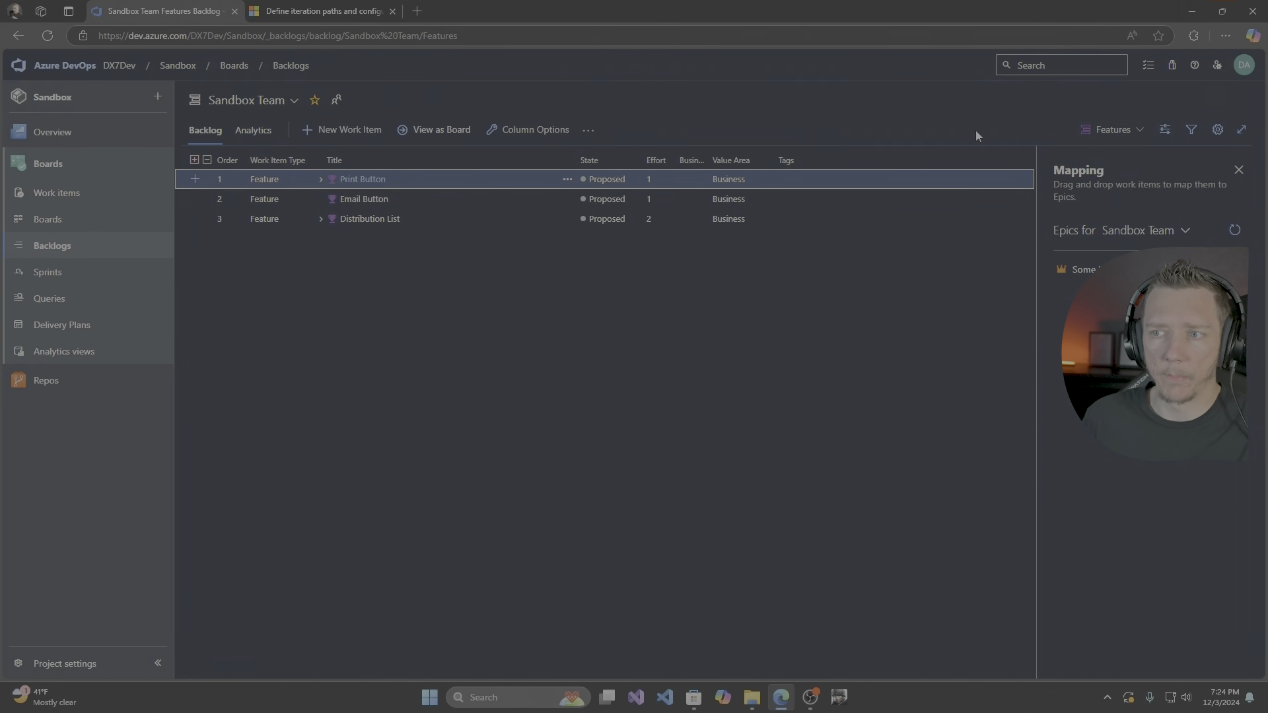
click(1165, 129)
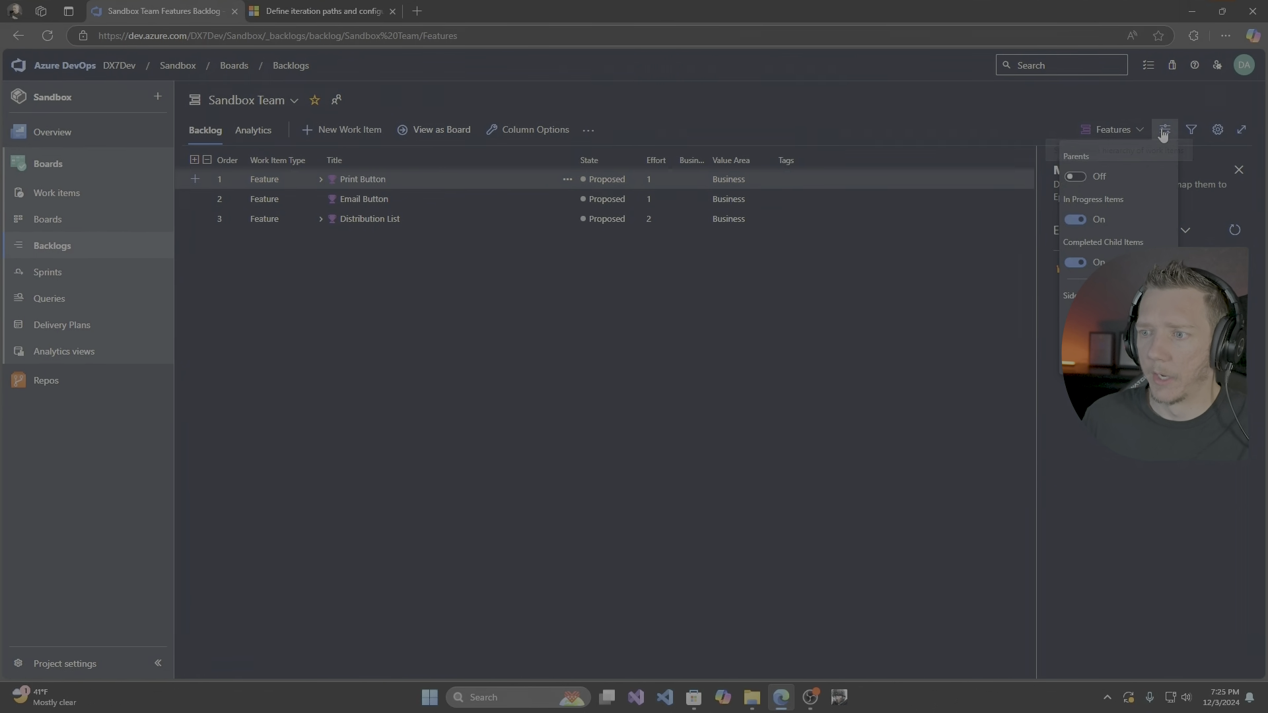
click(1112, 131)
click(1083, 198)
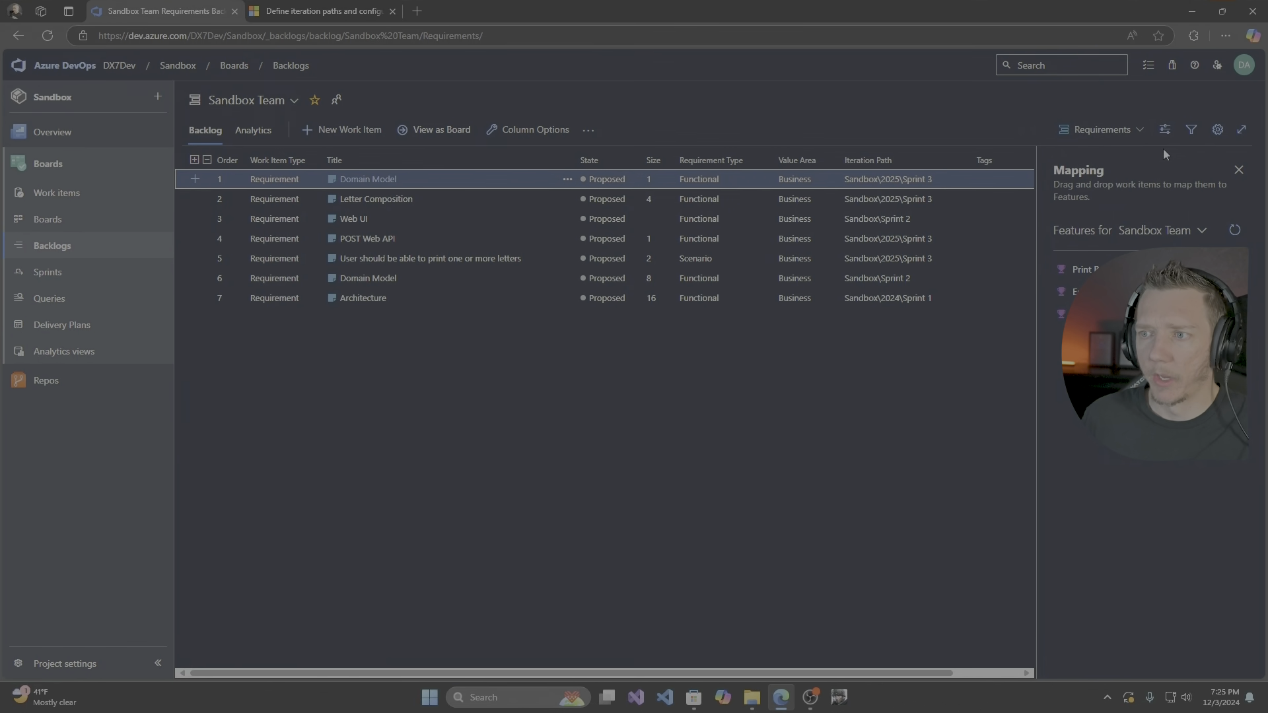
click(1165, 129)
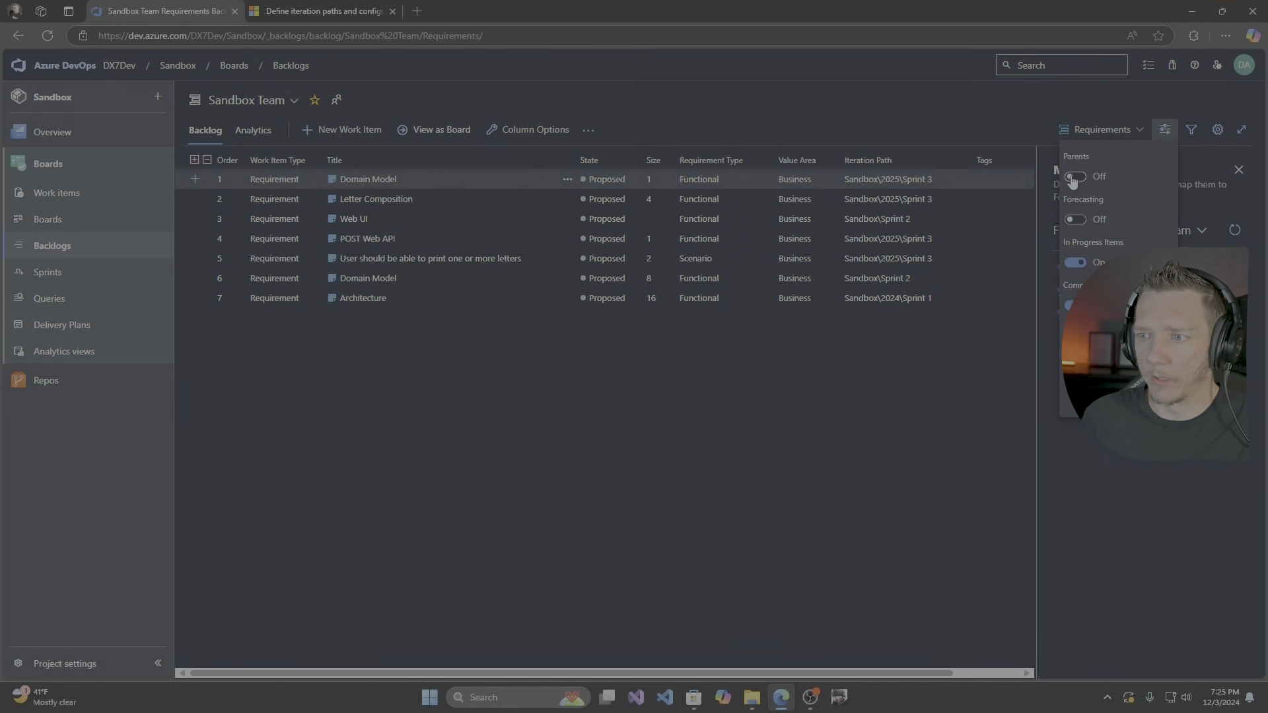
click(1074, 219)
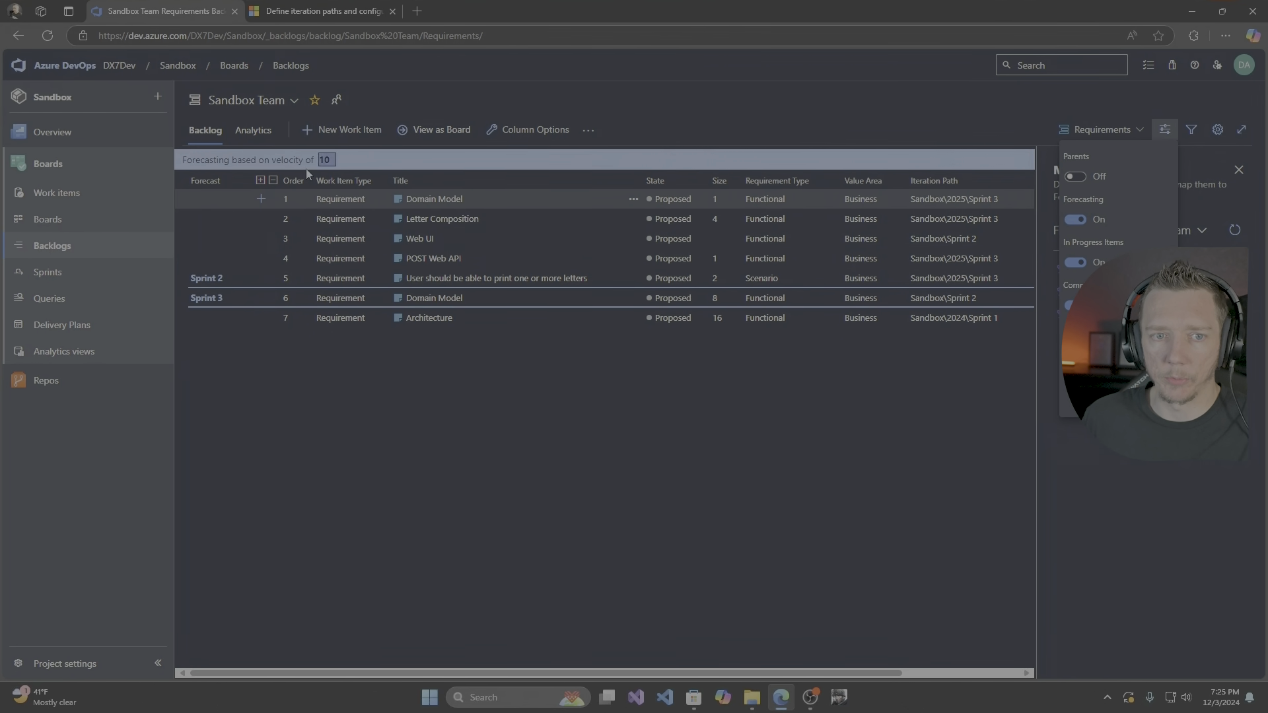
Set the forecasting velocity of the Requirements backlog to 2 and check the view options.
click(332, 164)
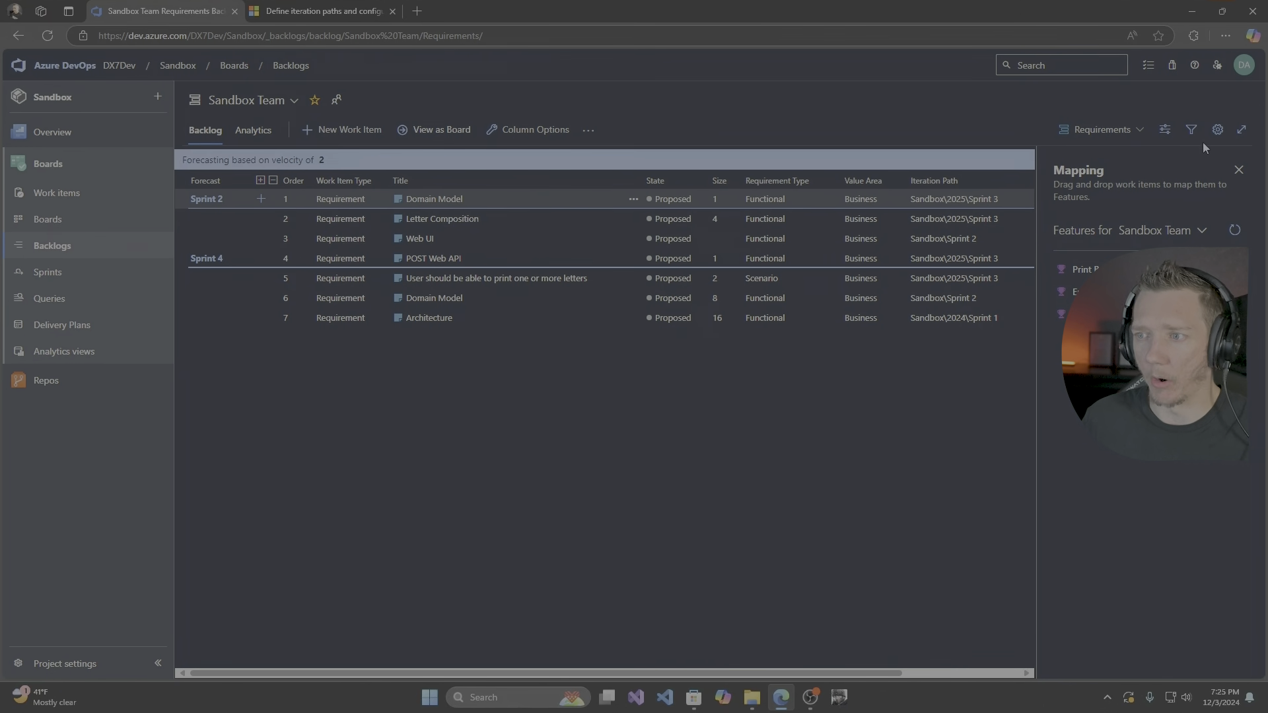
click(1162, 132)
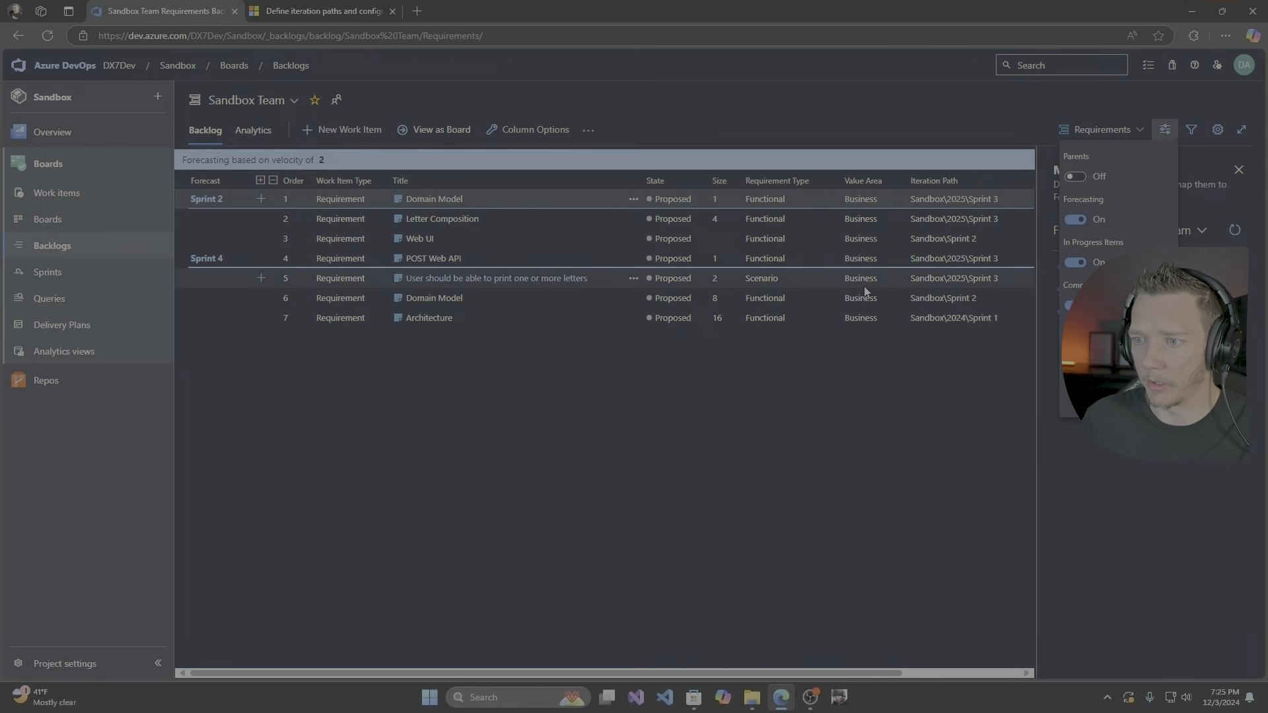
click(682, 200)
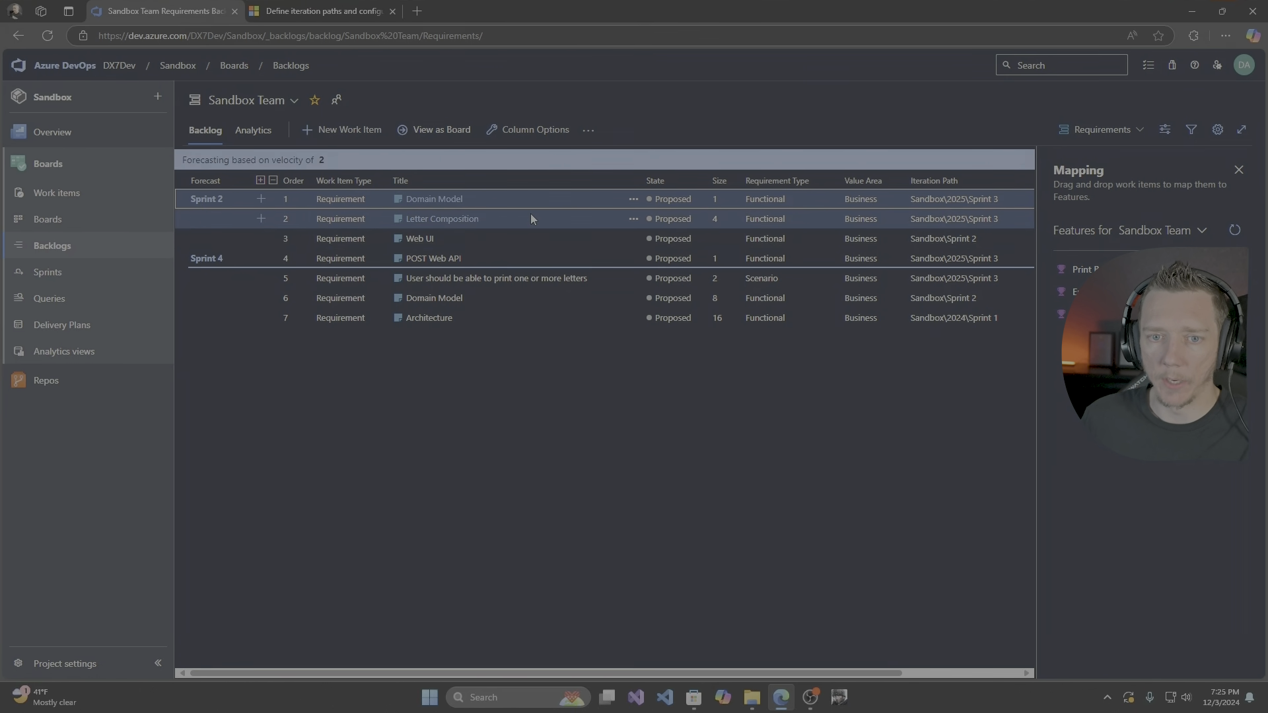
Set the Size of the Web UI requirement to 2 and save it.
click(421, 239)
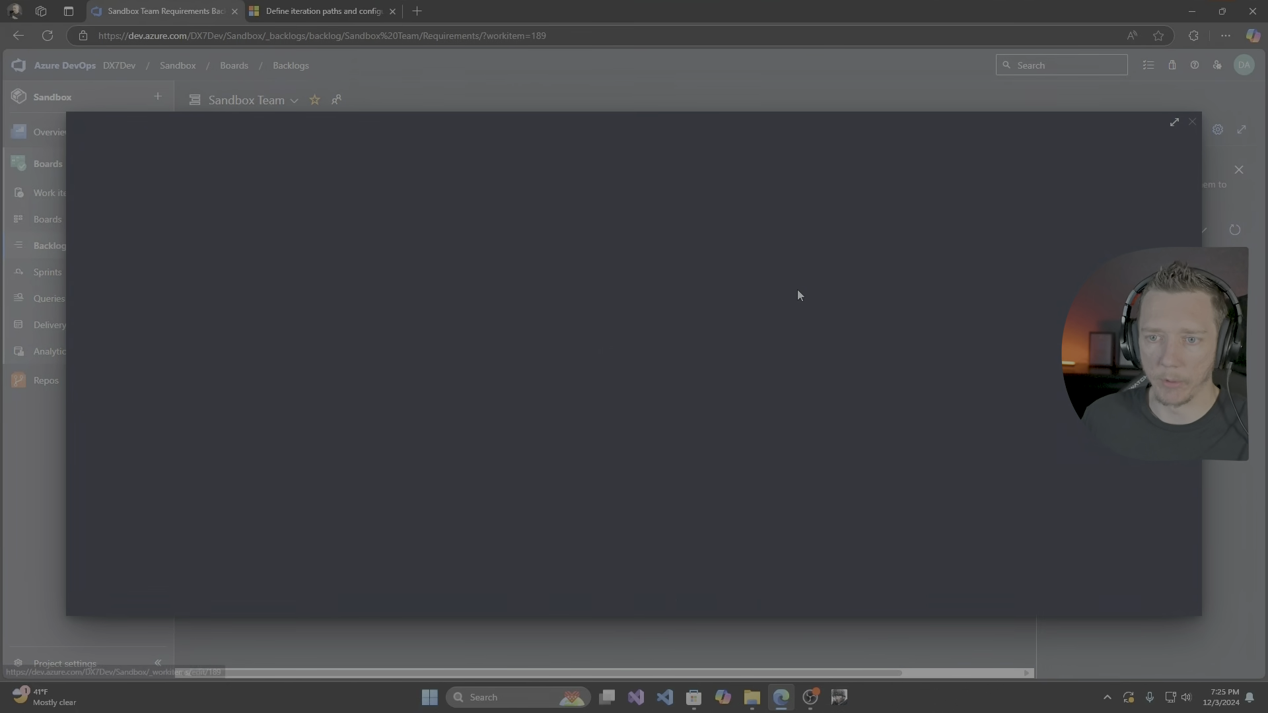
click(683, 276)
text(2)
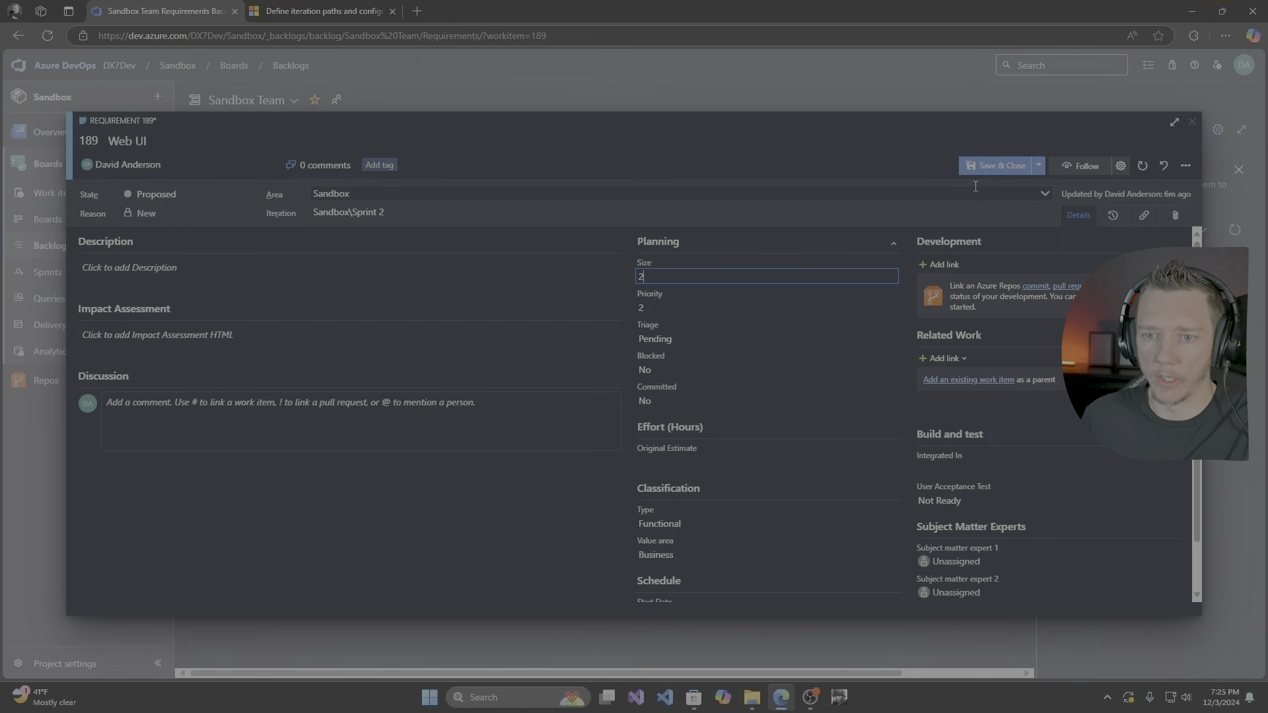
click(1002, 165)
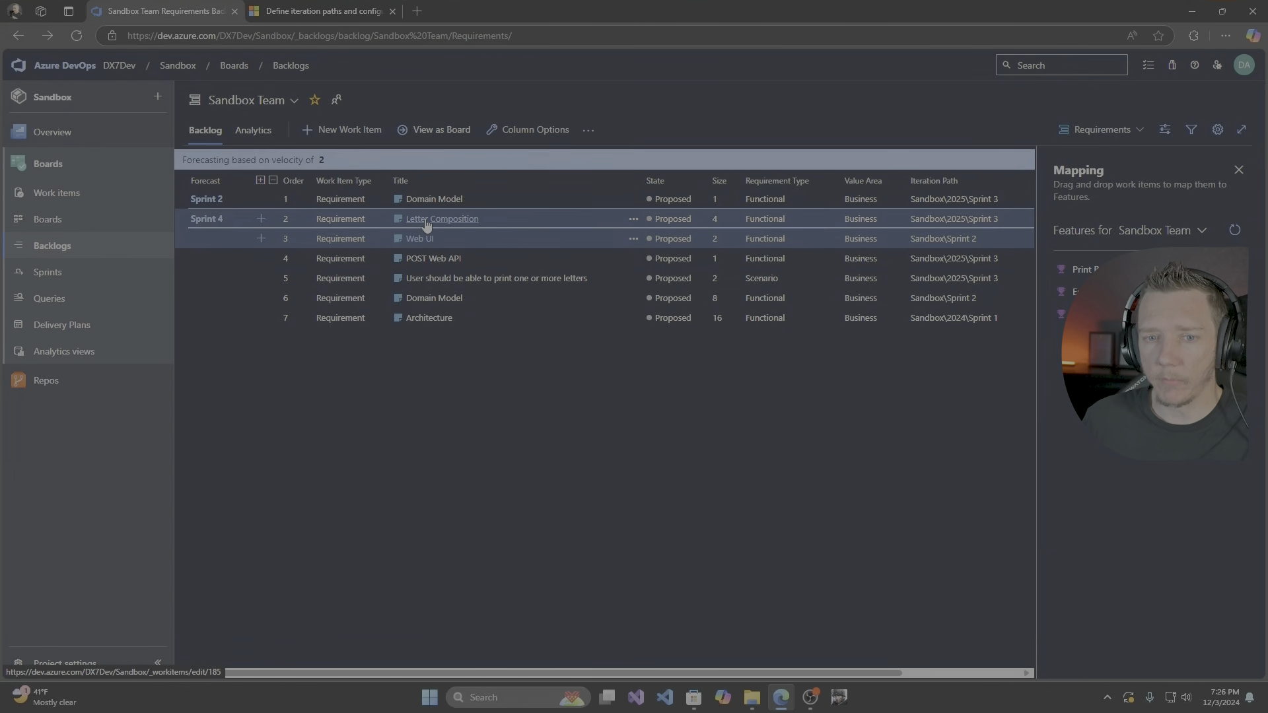
Move POST Web API to second and Letter Composition to fifth in the Requirements backlog, and set the forecasting velocity to 4.
drag(426, 231, 490, 209)
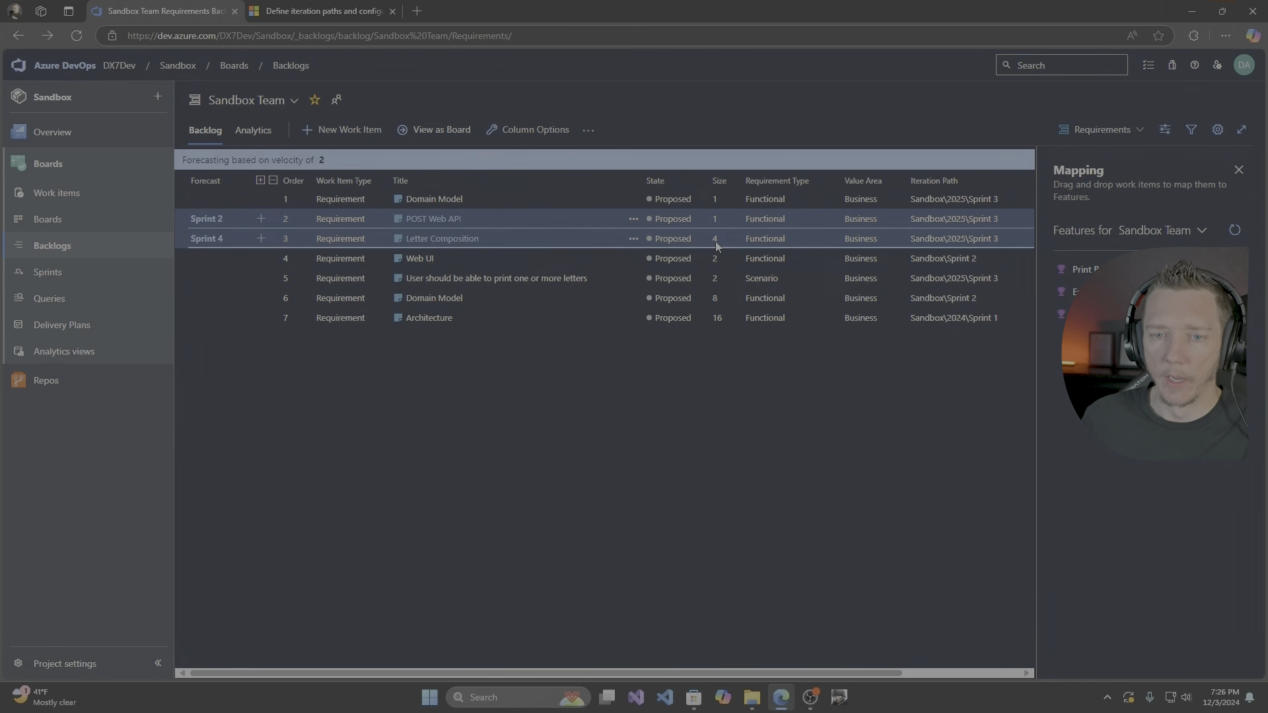
drag(675, 242, 682, 286)
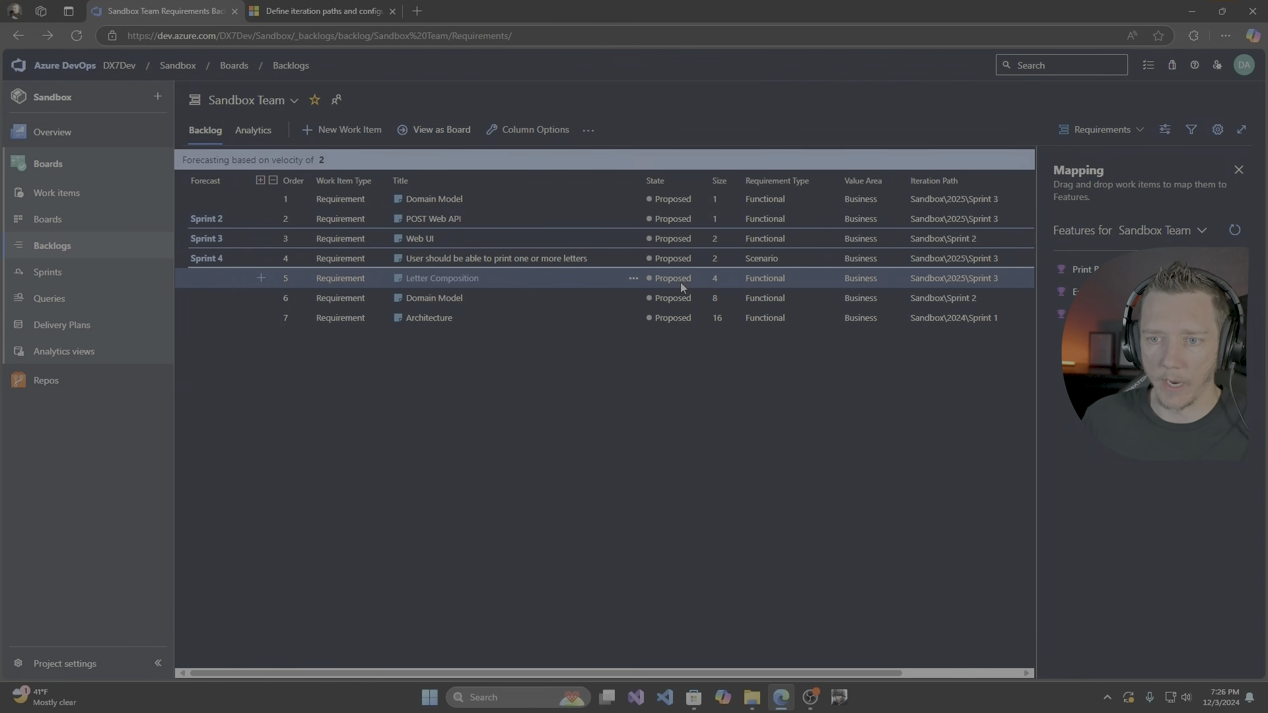
click(327, 160)
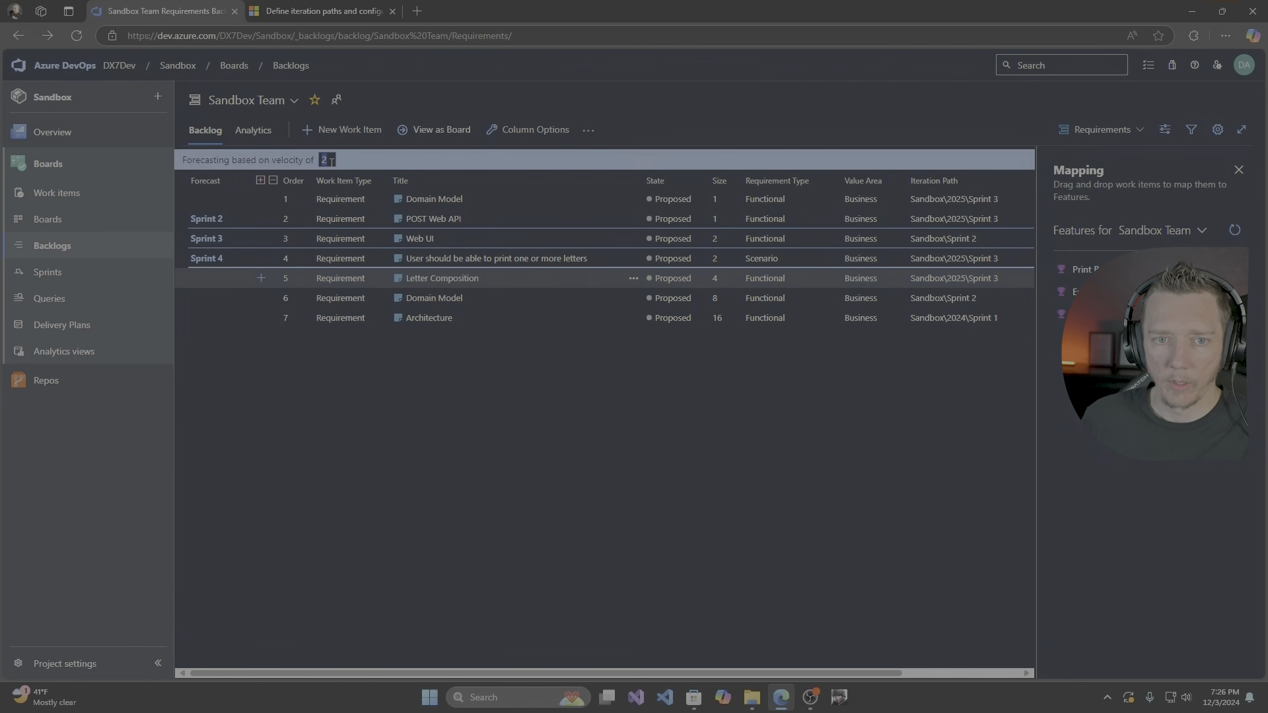
text(4)
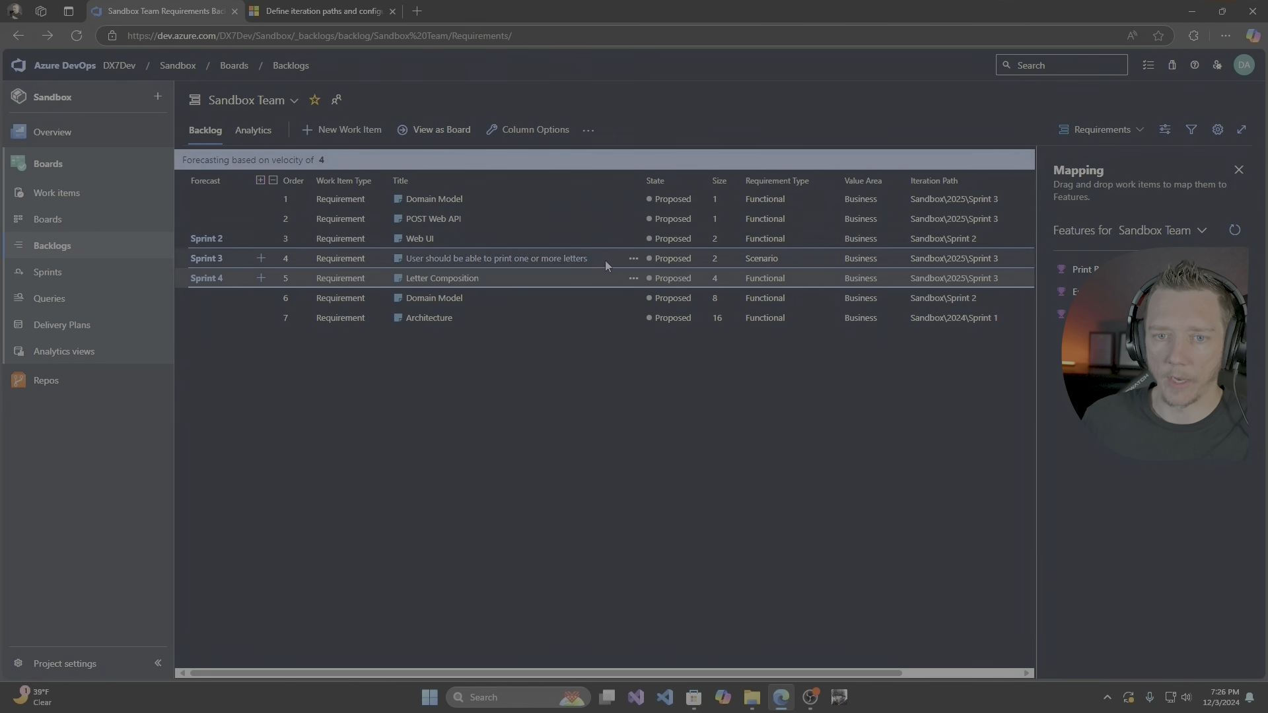
click(584, 243)
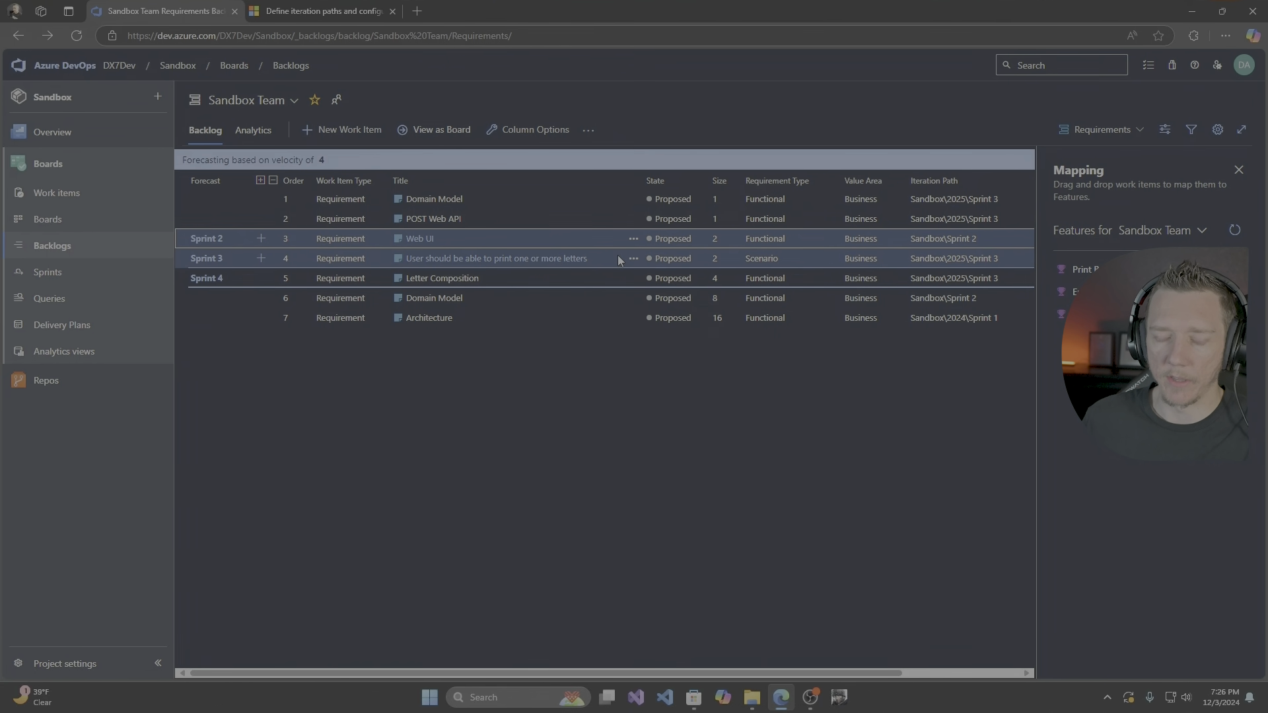
click(727, 260)
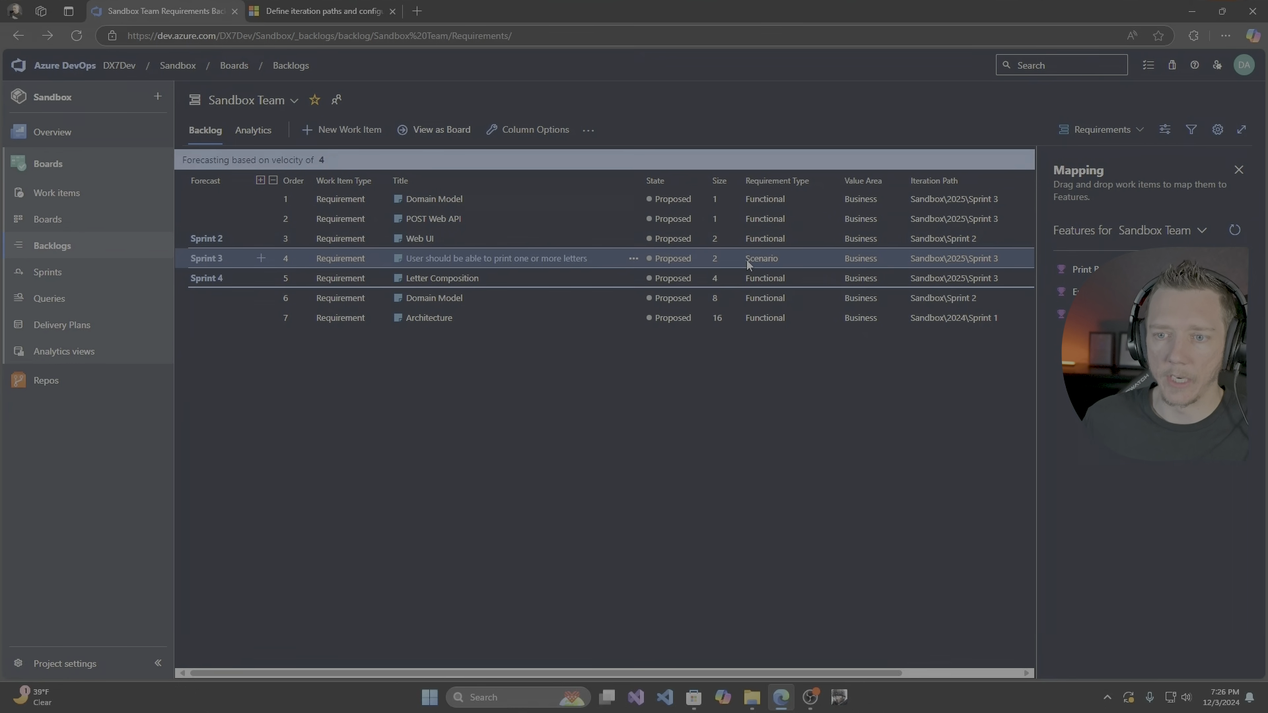
click(202, 280)
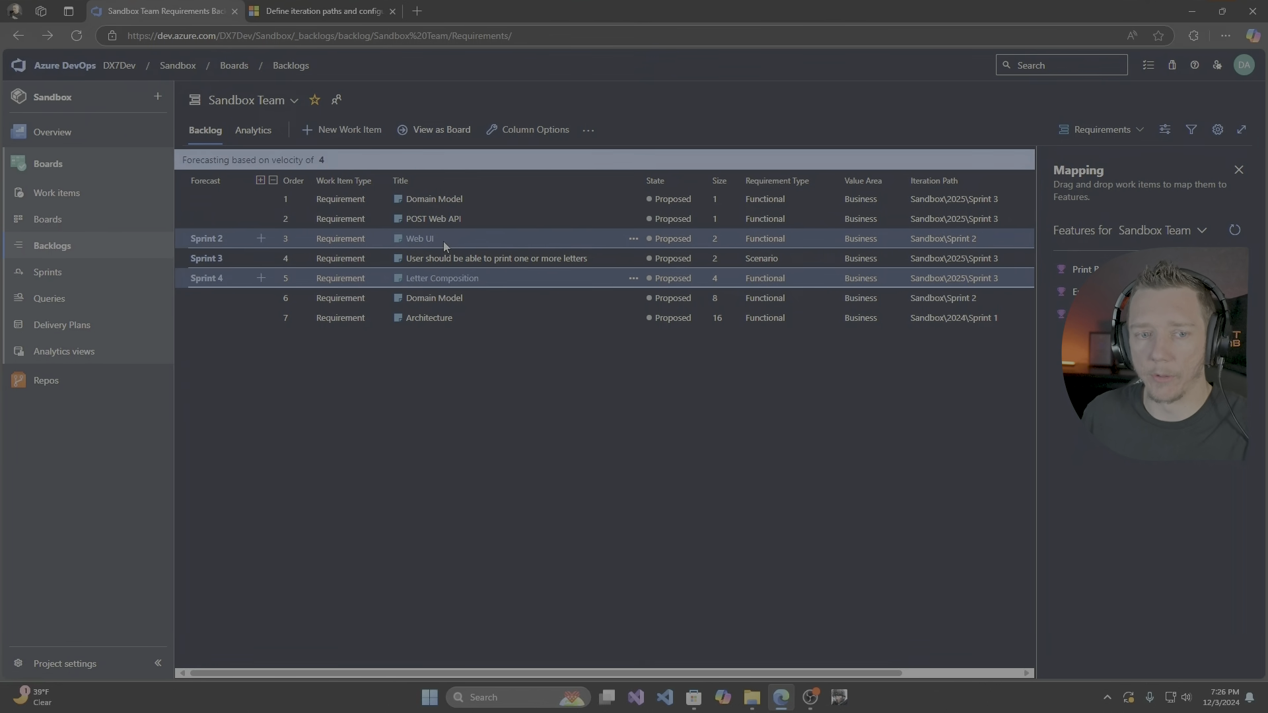
Open the My Product delivery plan and check the iteration choices of the Distribution List feature without changing them.
click(128, 329)
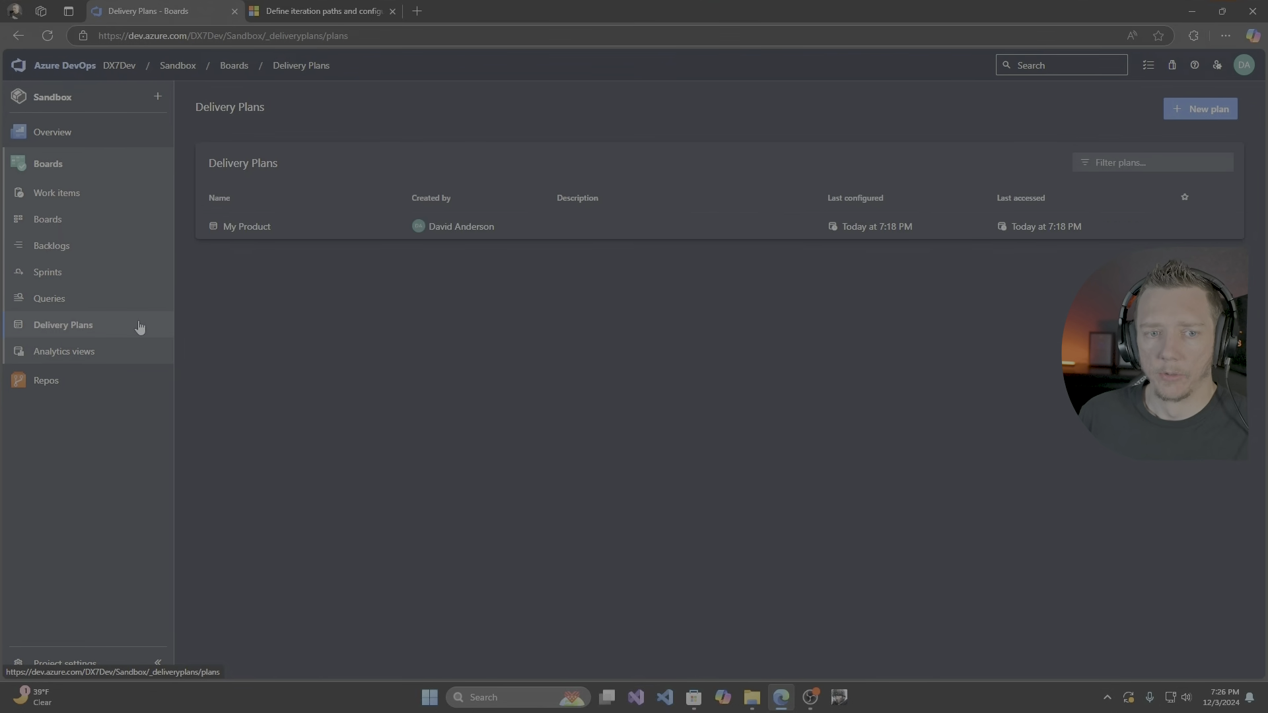
click(469, 226)
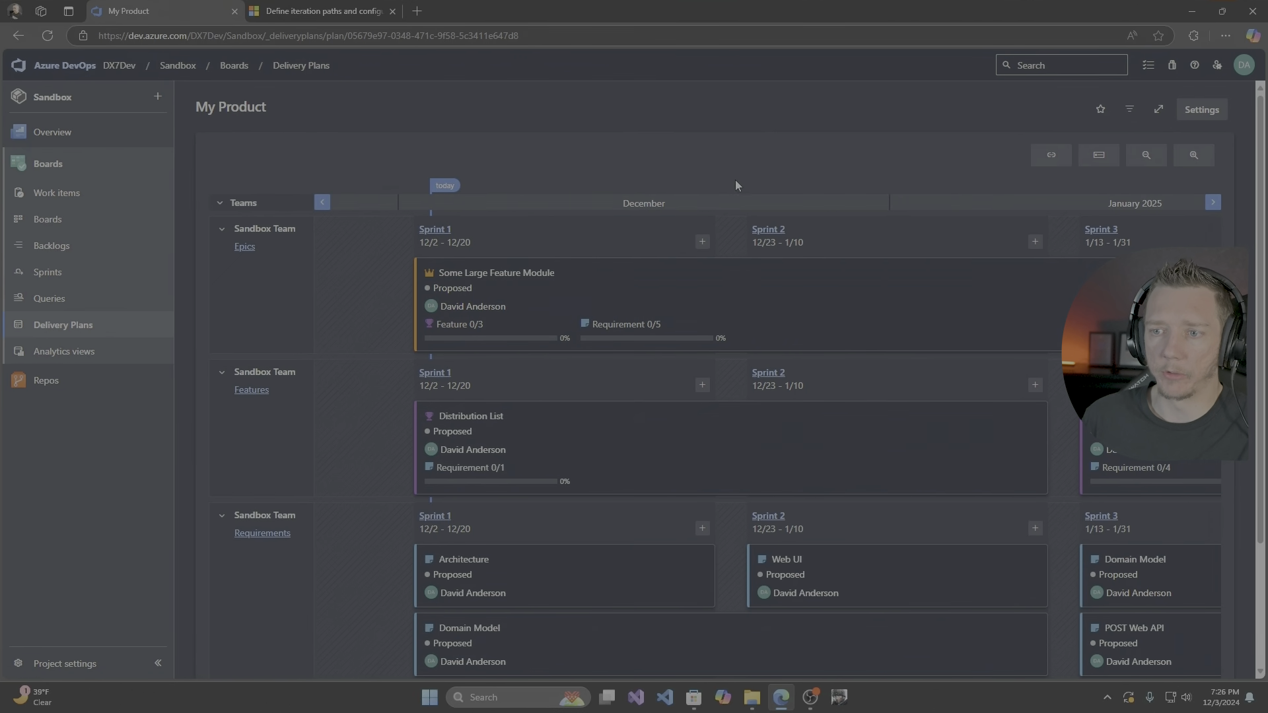
click(471, 416)
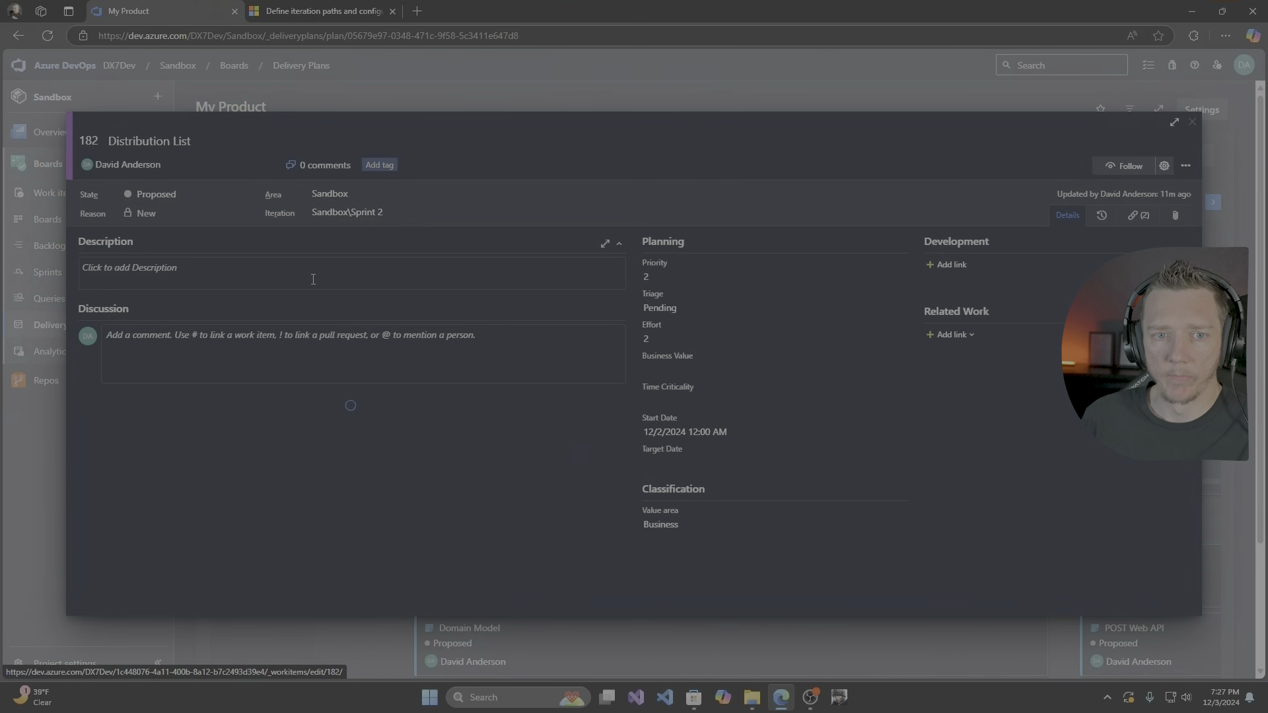
click(365, 212)
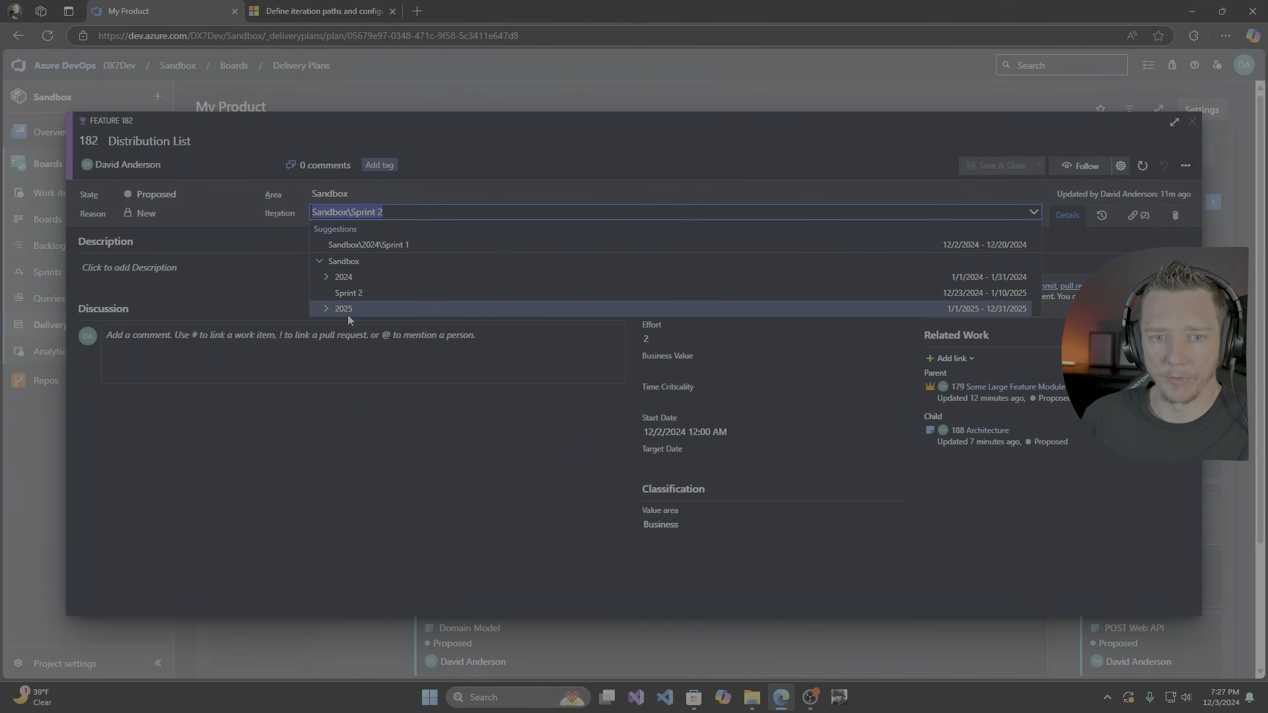
click(1192, 122)
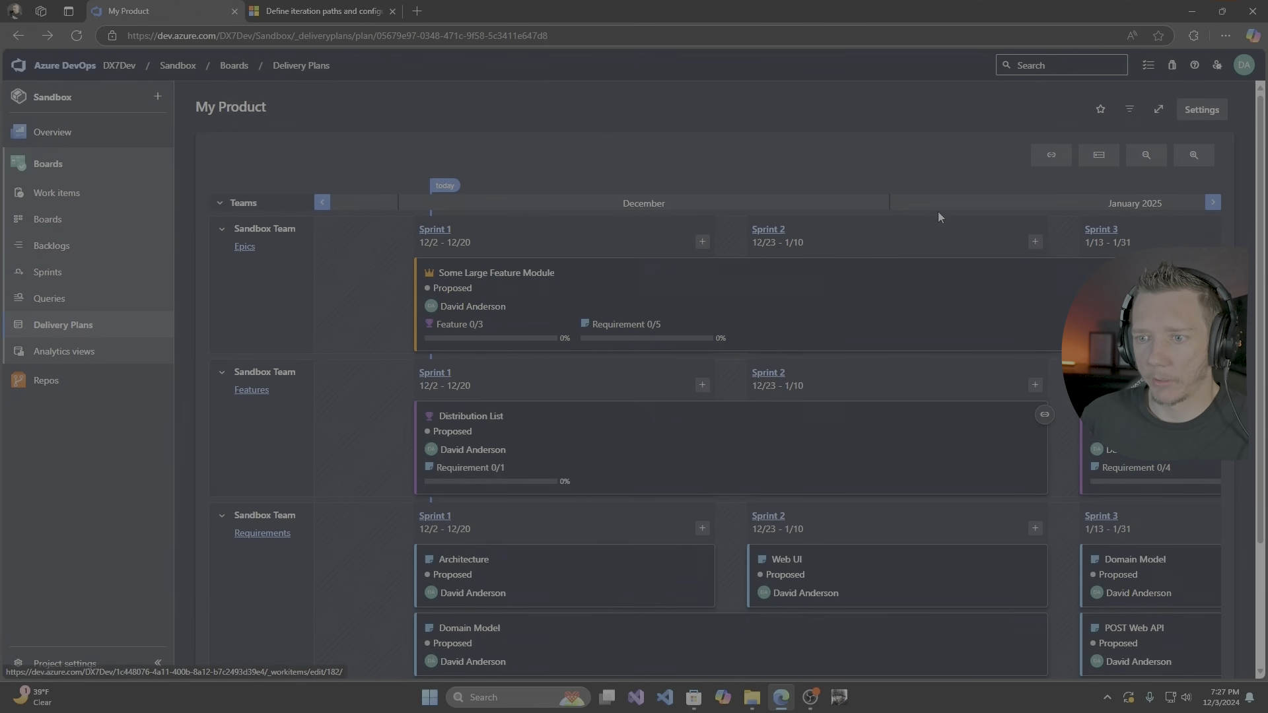
Examine how the features and requirements are spread over Sprints 1 to 4 in the My Product plan.
drag(962, 241, 956, 213)
scroll(954, 348, down, 3)
drag(935, 565, 702, 566)
scroll(702, 566, right, 14)
scroll(607, 378, left, 10)
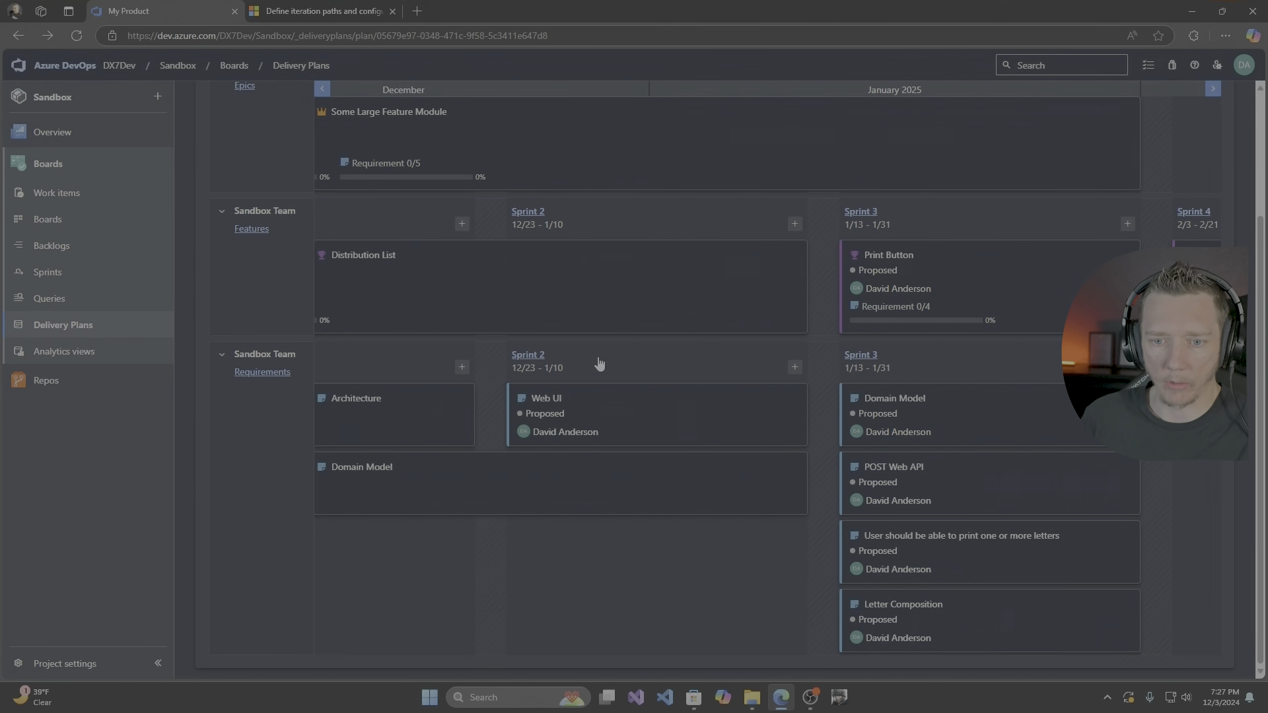
Return to the Requirements backlog and show the Planning side pane with its sprints.
click(46, 270)
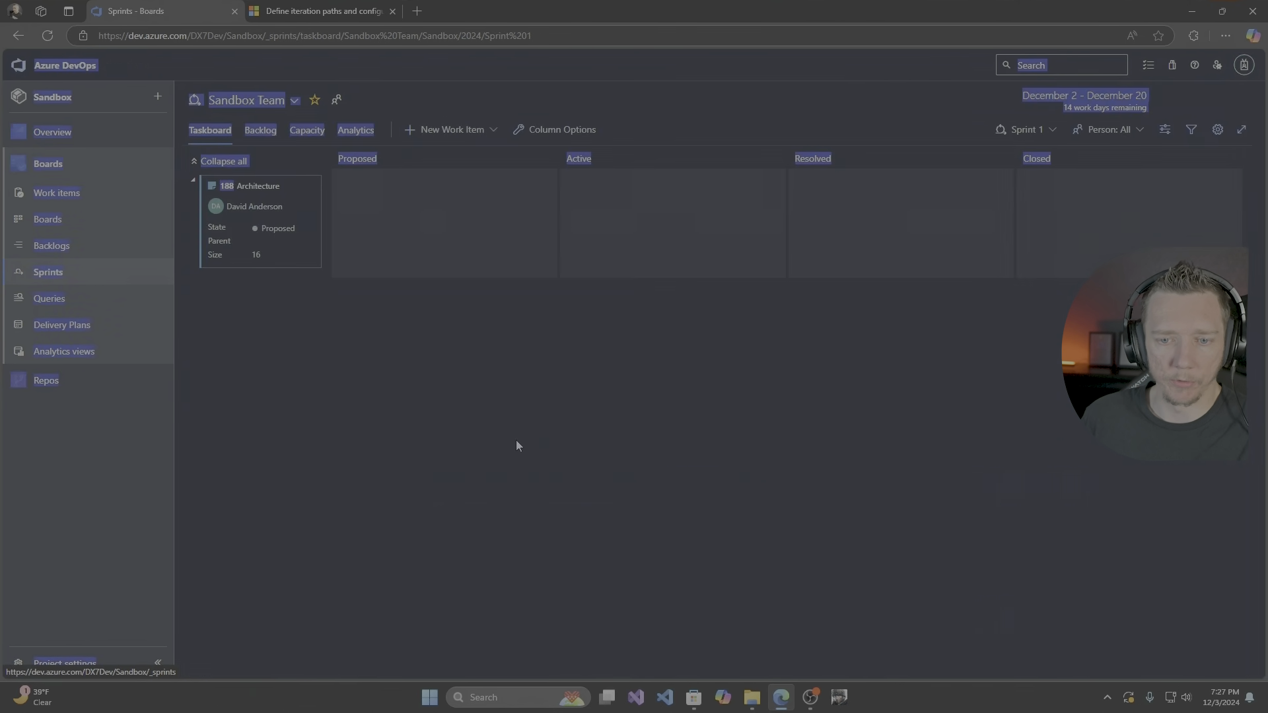
click(77, 248)
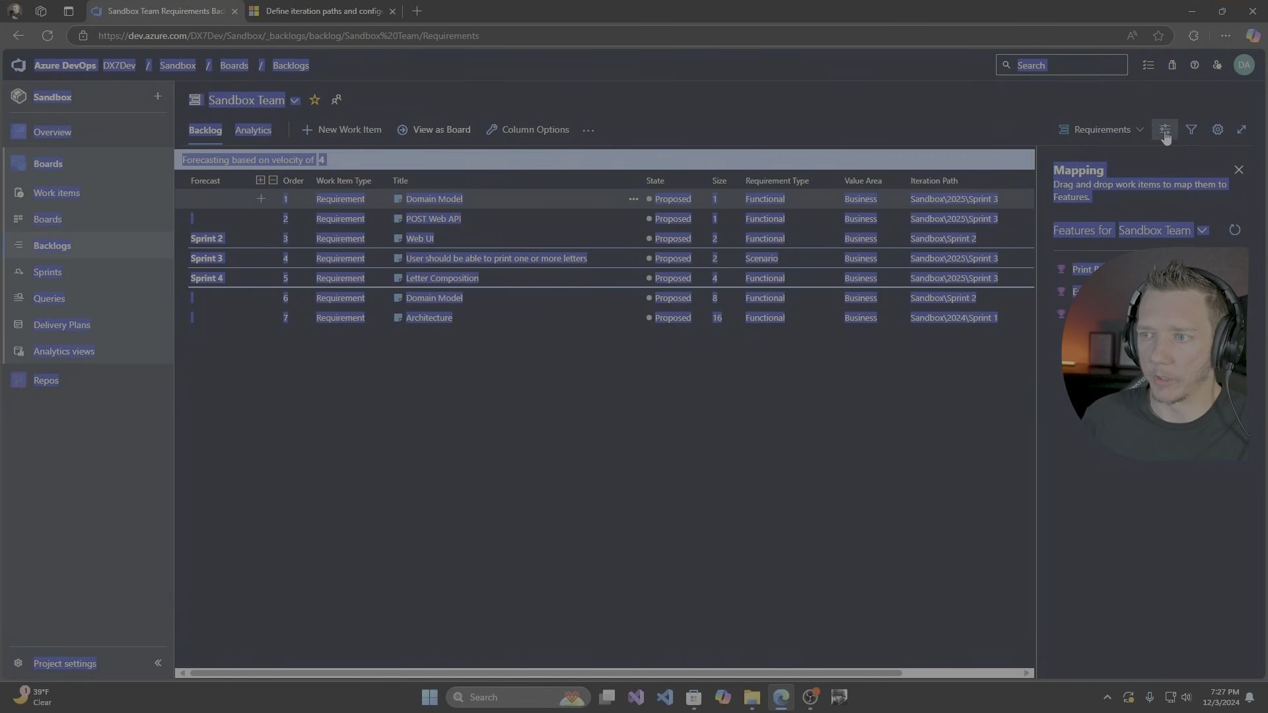
click(530, 367)
click(1189, 132)
click(1169, 134)
click(1190, 133)
click(1167, 134)
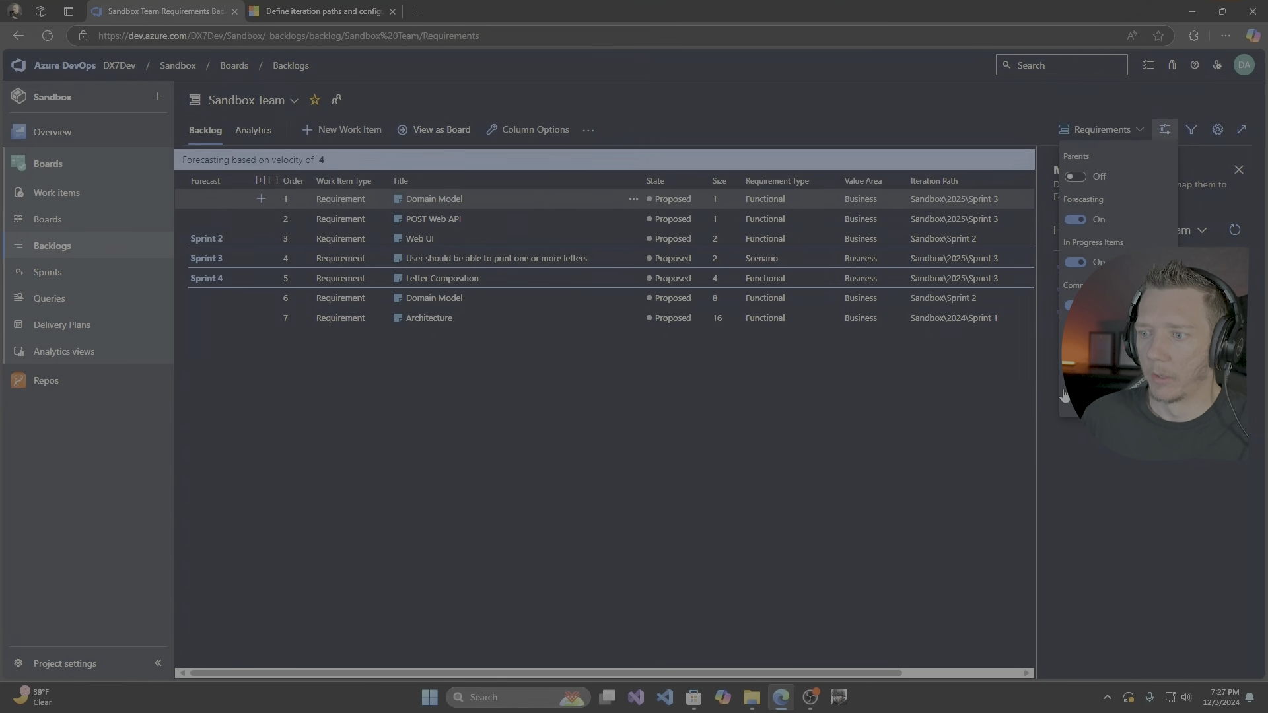
click(1102, 387)
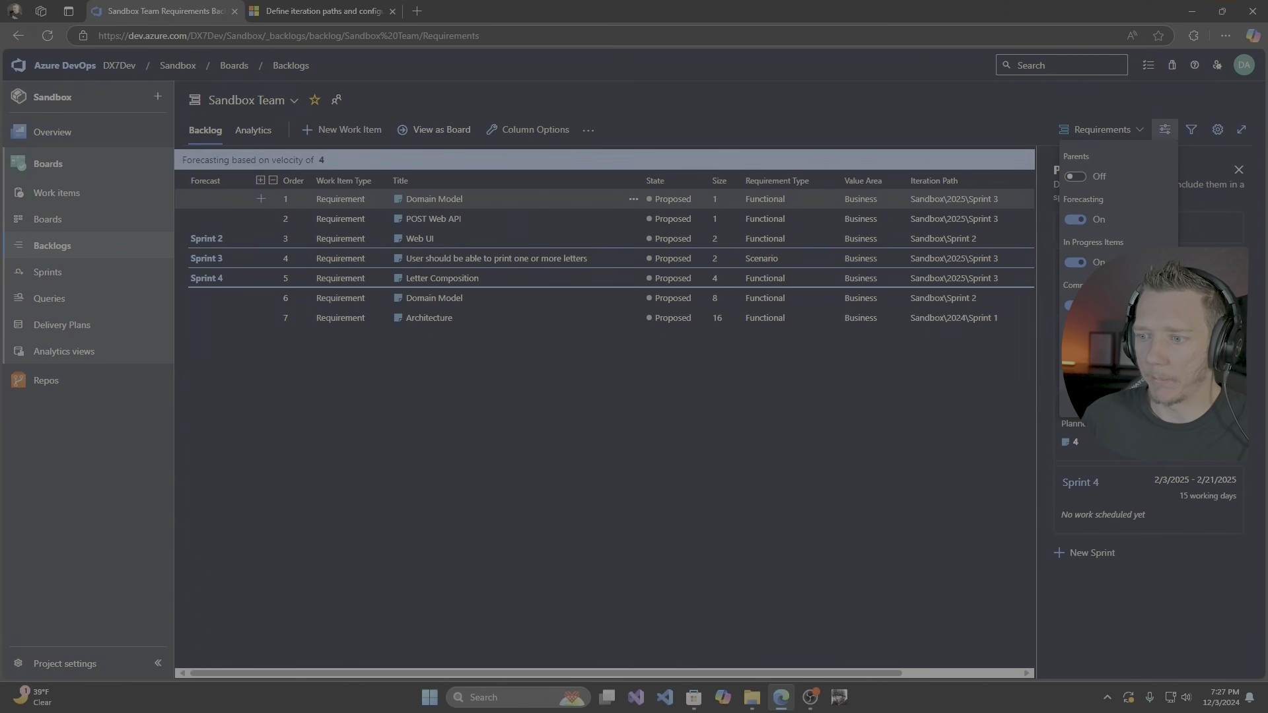
click(859, 379)
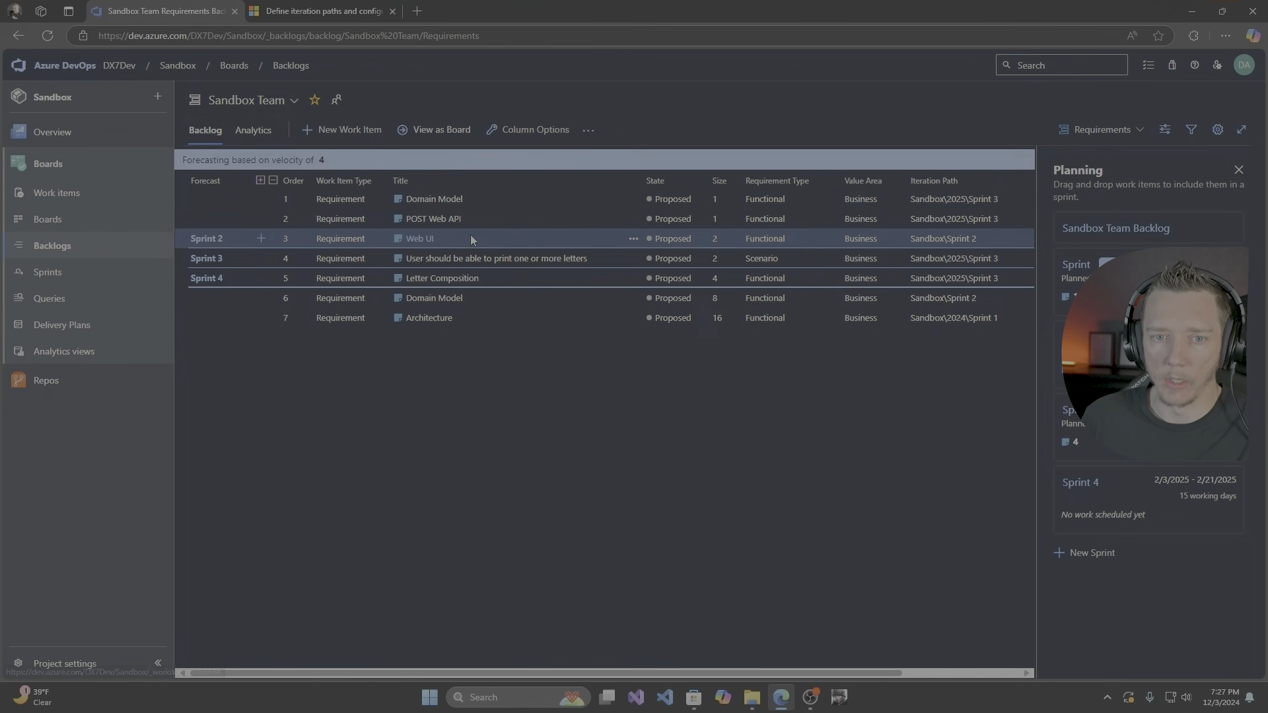
Assign the first three requirements to Sprint 2, the letter-printing requirement to Sprint 3 and Letter Composition to Sprint 4.
ctrl+click(511, 215)
drag(505, 216, 1070, 290)
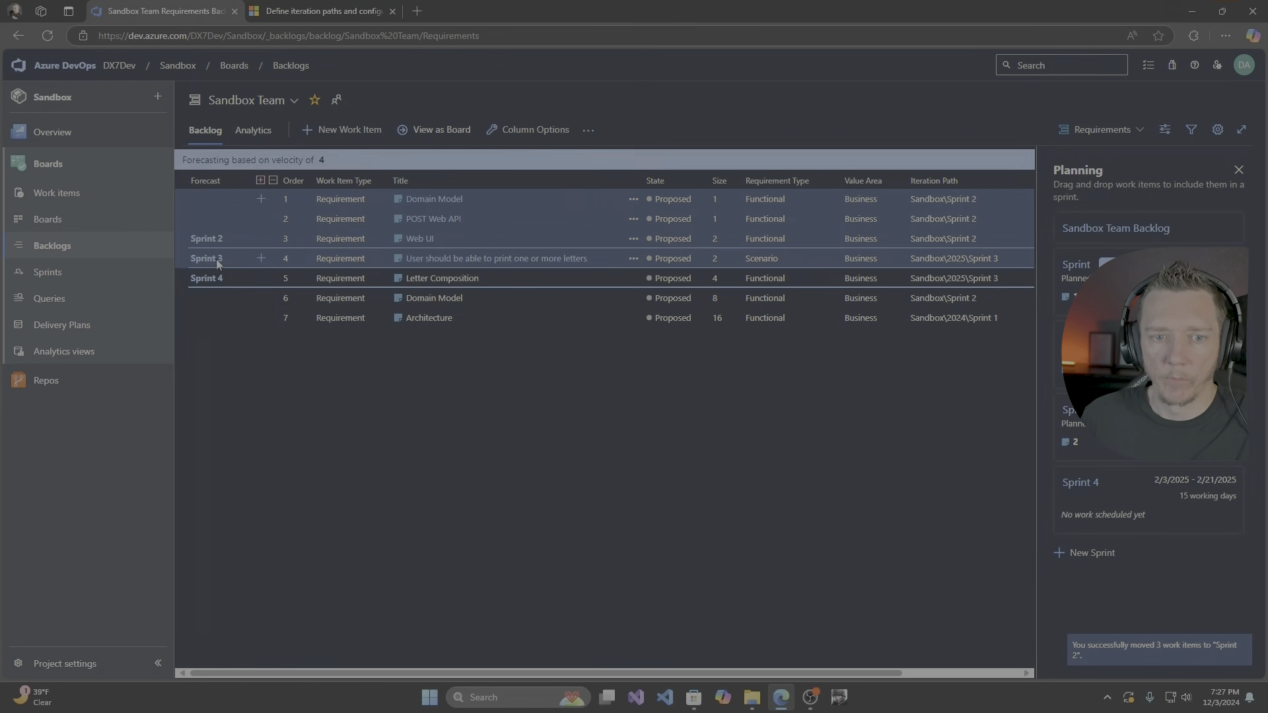
drag(624, 260, 1111, 426)
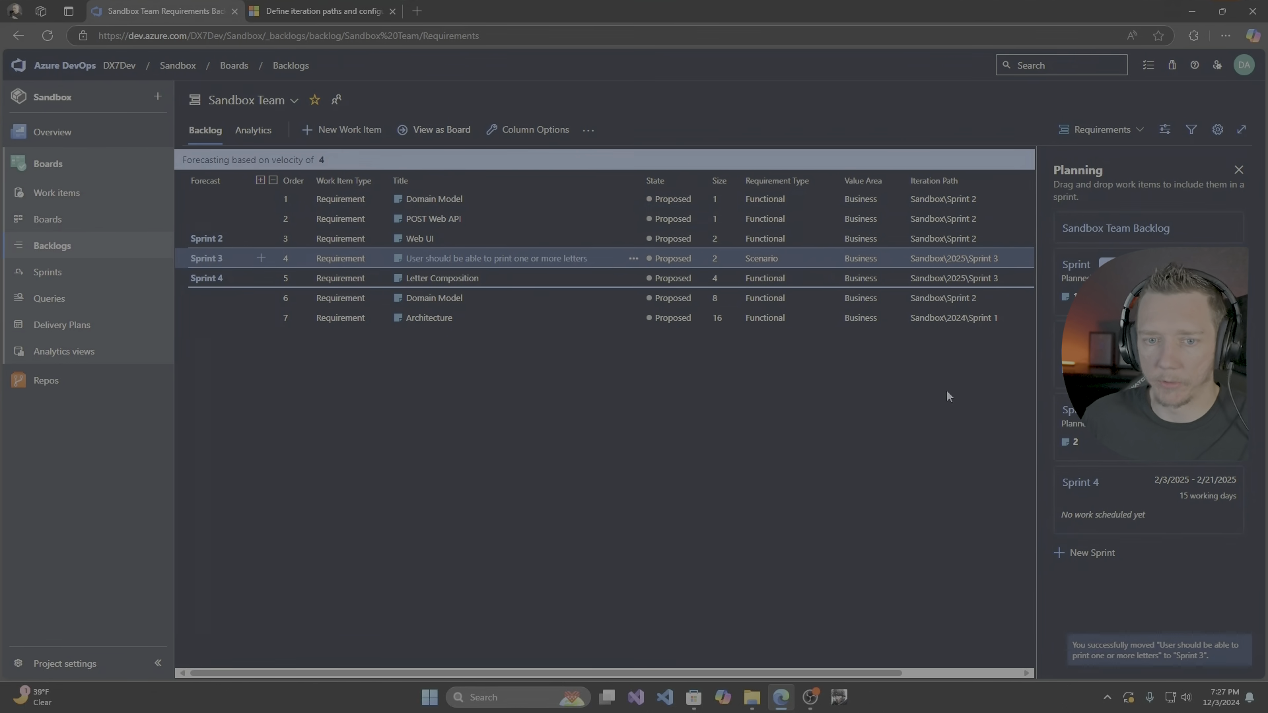
drag(525, 272, 1191, 500)
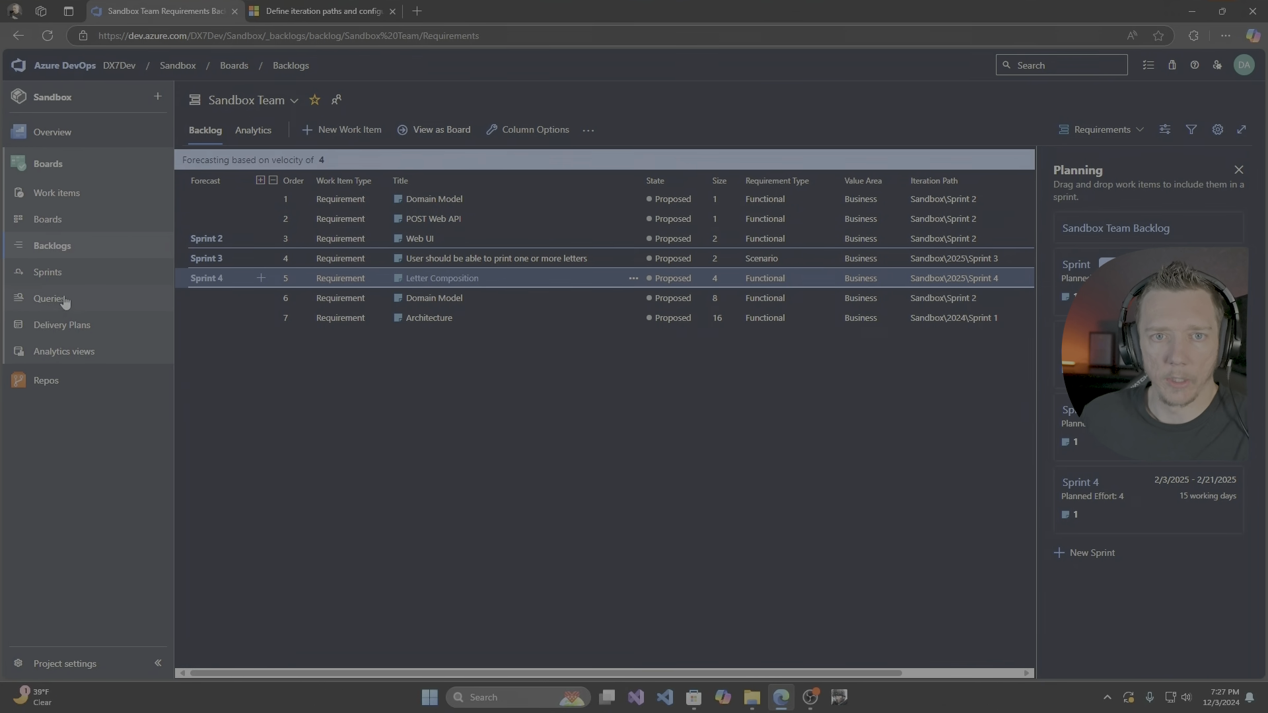
Review the reassigned requirements across the sprints in the My Product delivery plan and check the Sprint 3 taskboard.
click(66, 325)
click(335, 228)
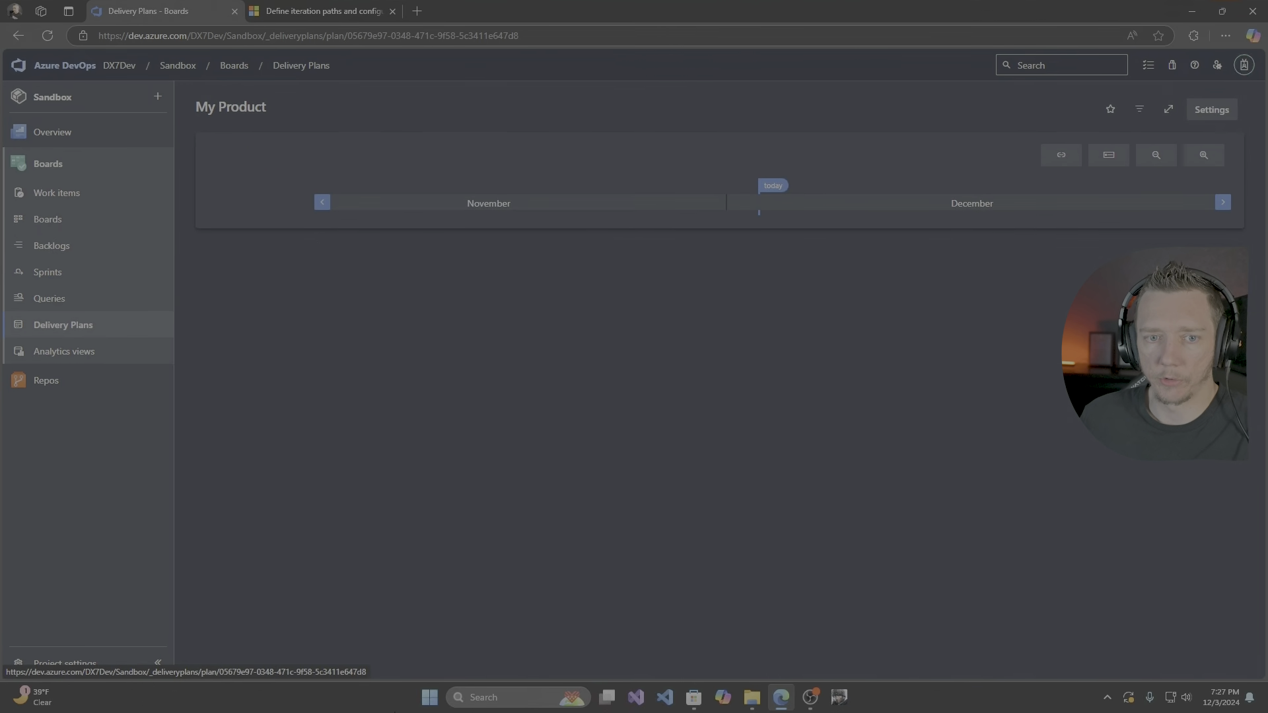
scroll(626, 451, down, 3)
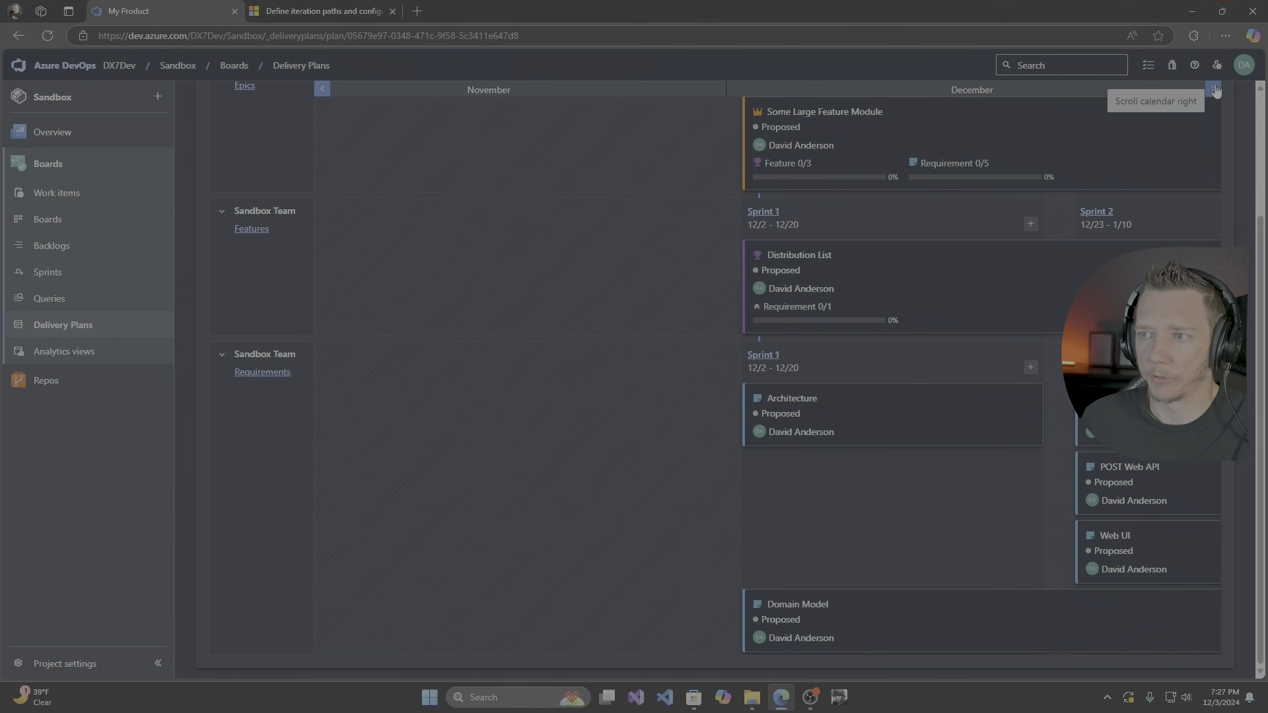
click(1213, 89)
drag(977, 229, 787, 221)
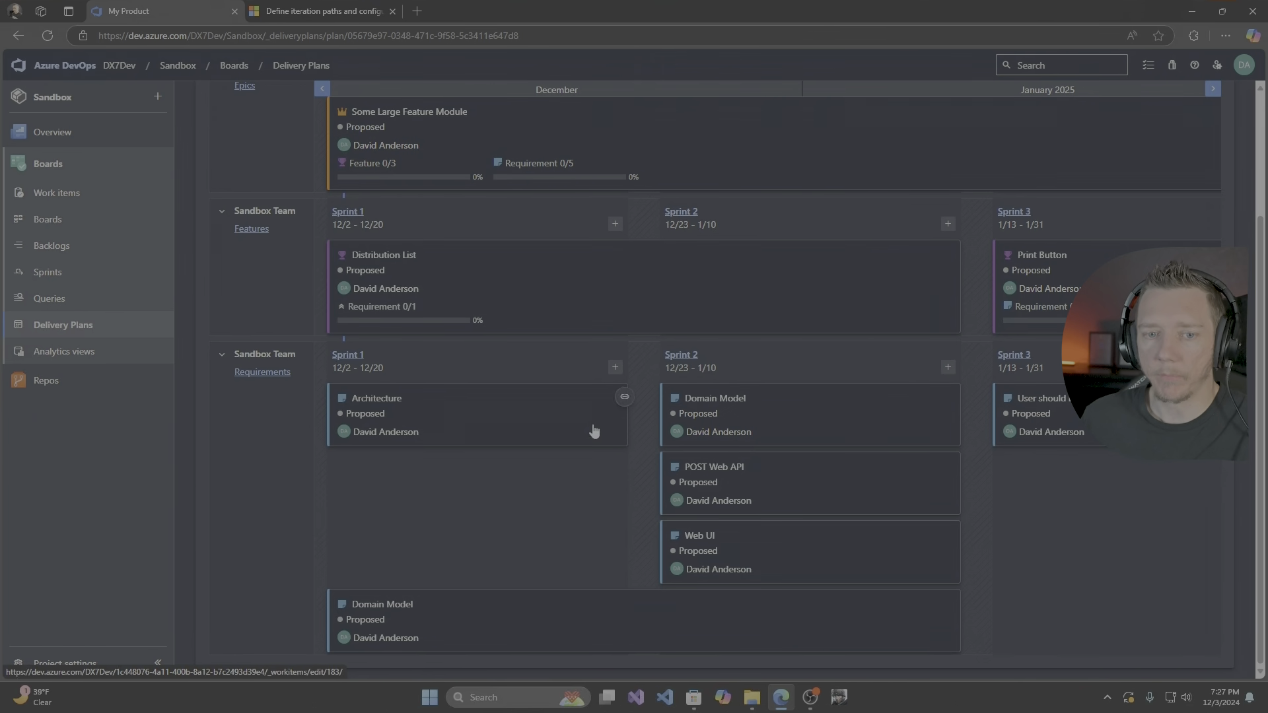
scroll(574, 338, up, 3)
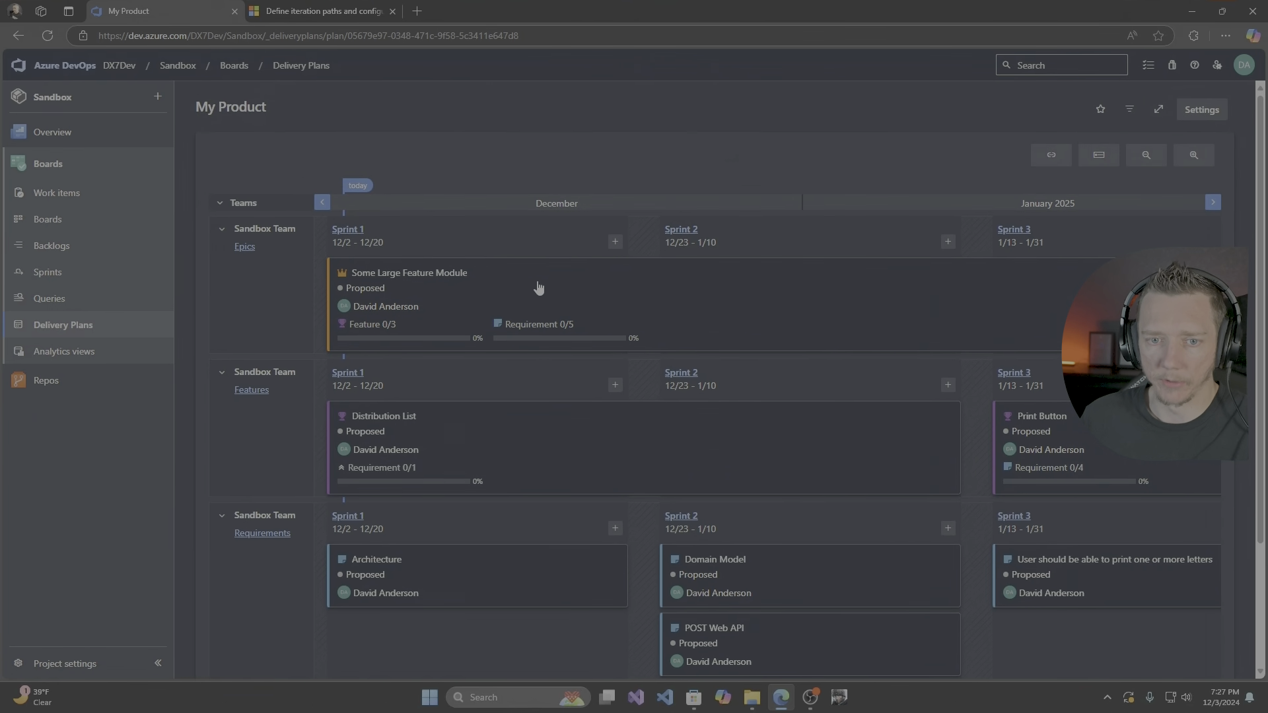
scroll(539, 287, down, 1)
drag(1094, 308, 879, 329)
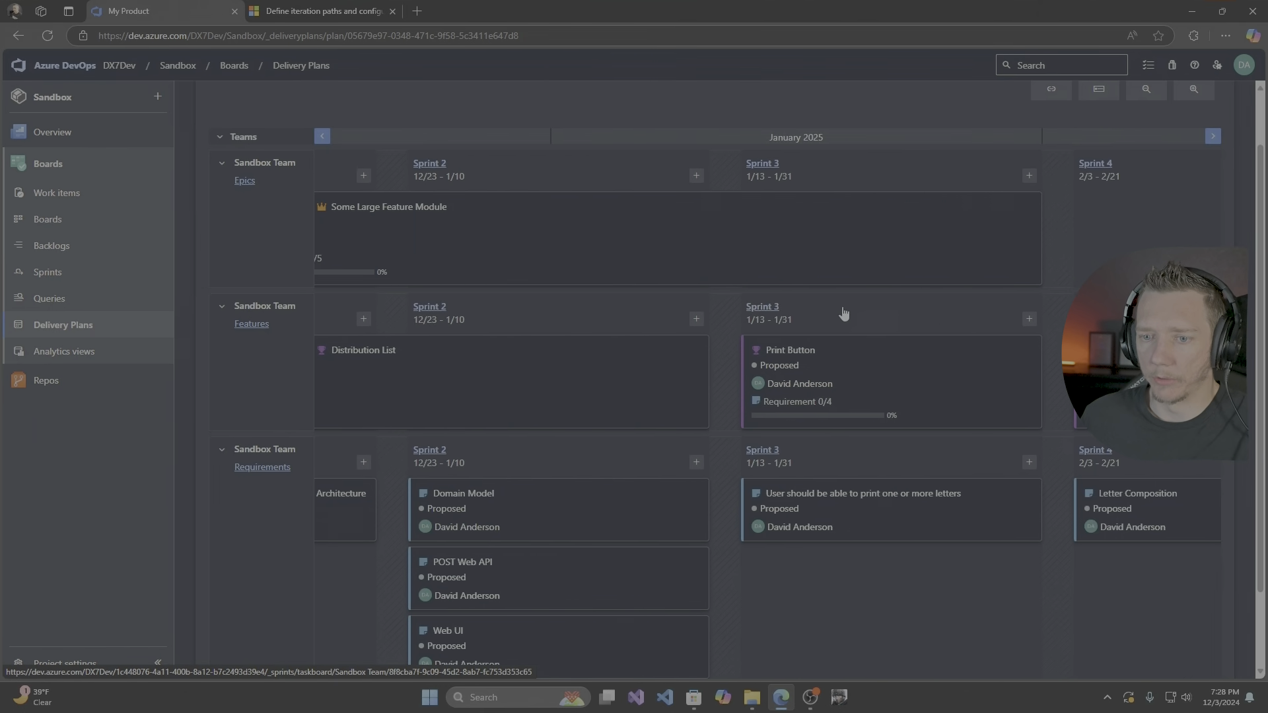
click(885, 328)
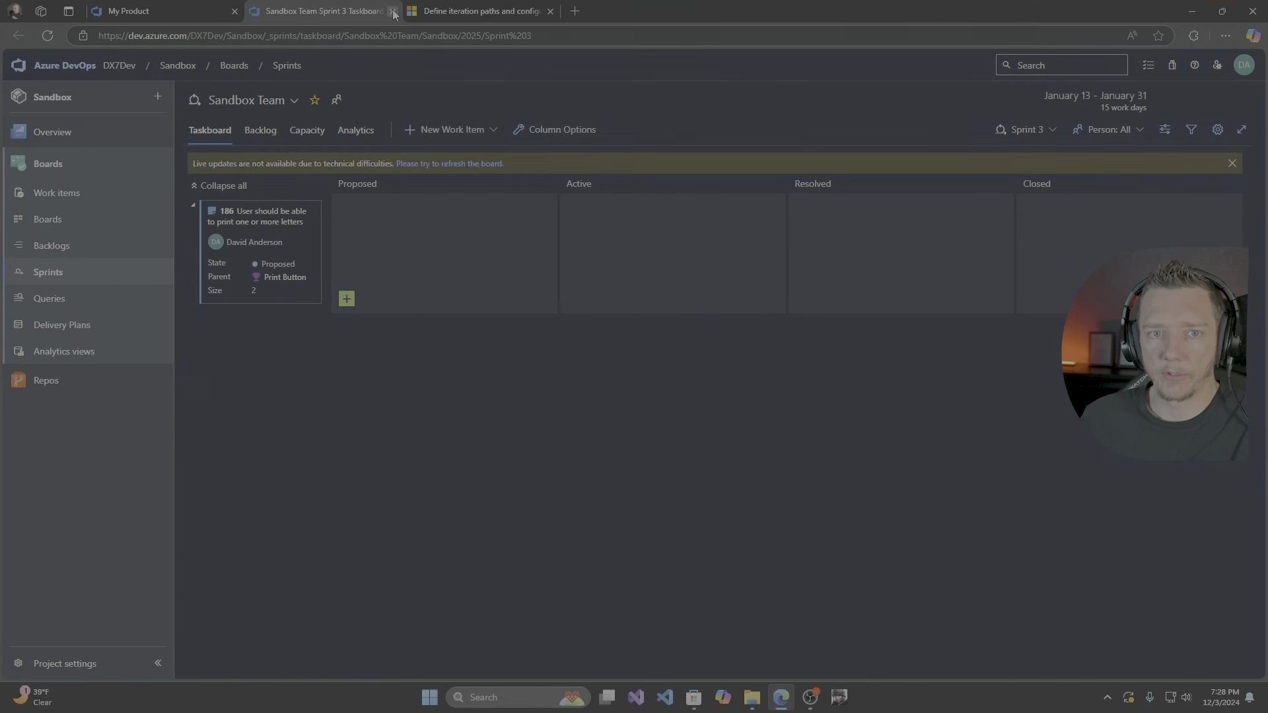
click(391, 10)
View the Sprint 1 taskboard and the Sandbox project settings, and go to the DX7Dev organization's project list.
click(26, 274)
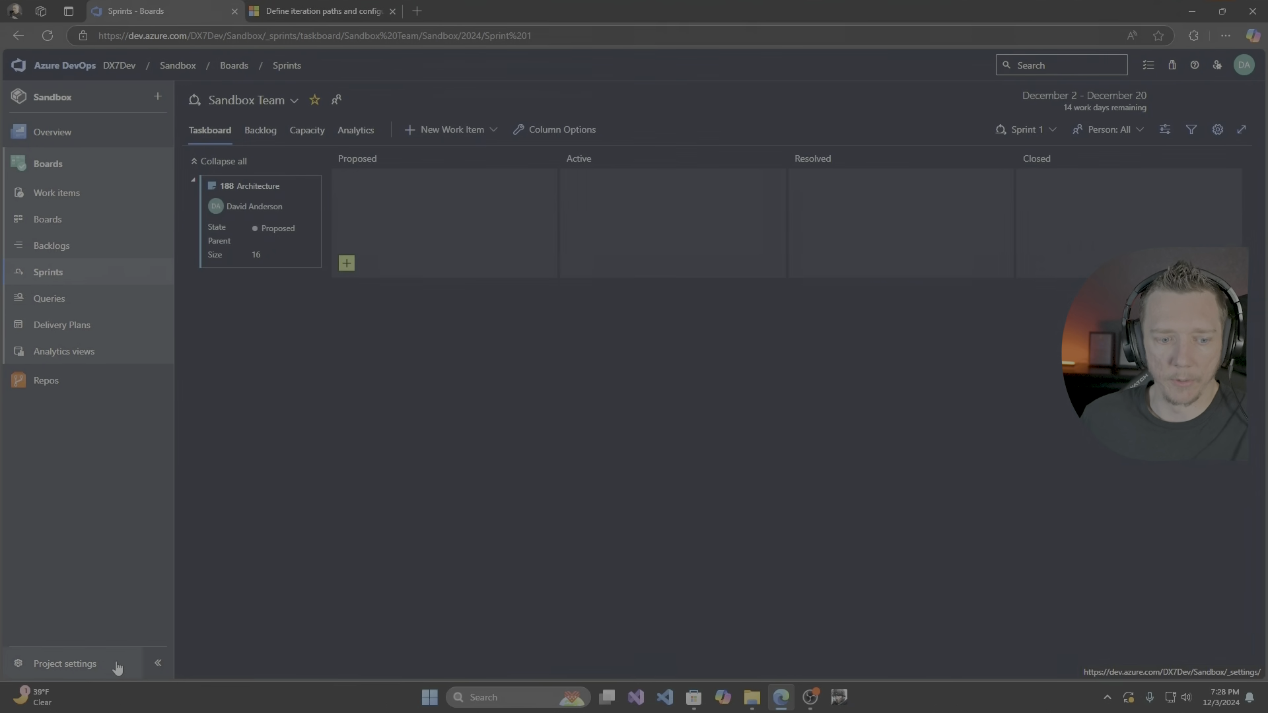
click(65, 664)
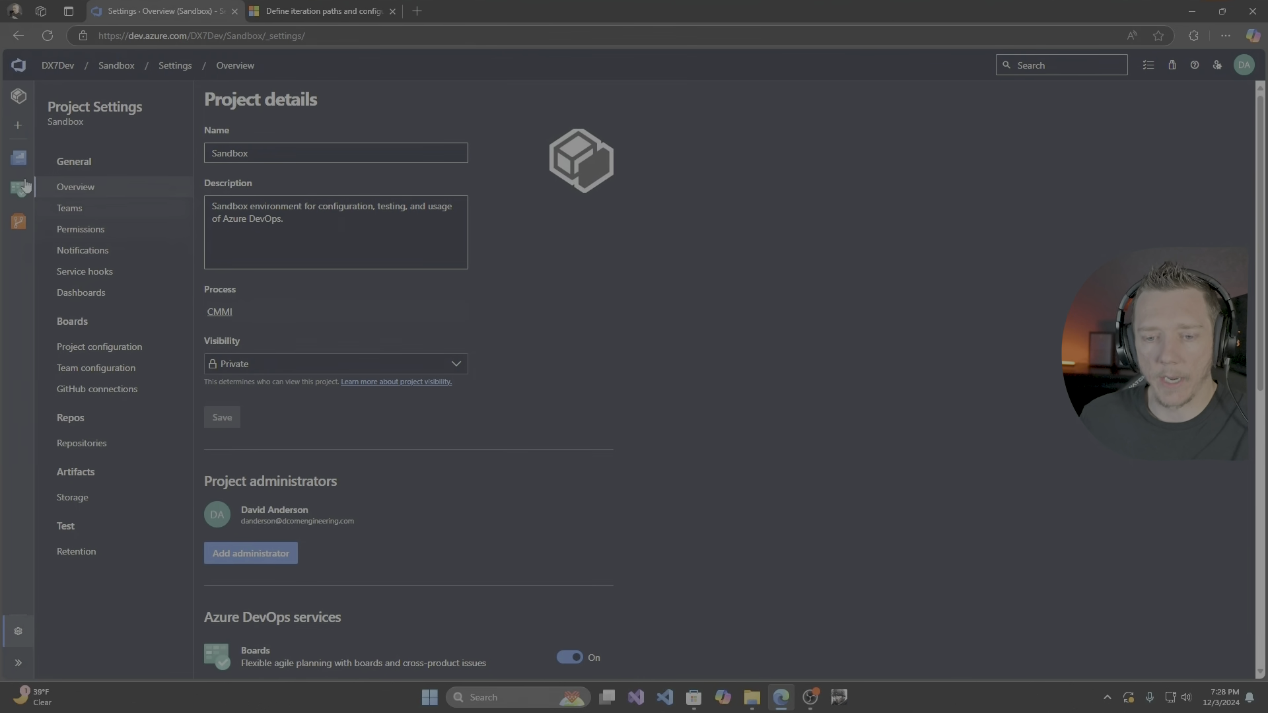
click(57, 66)
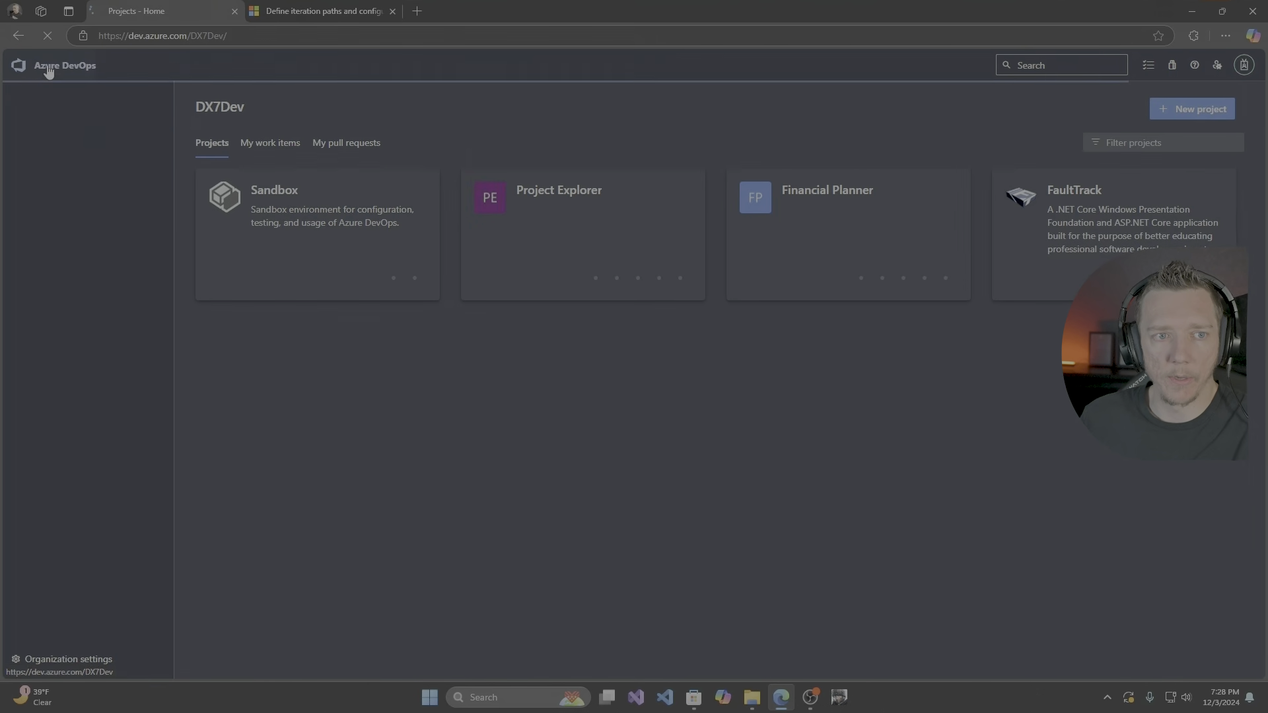